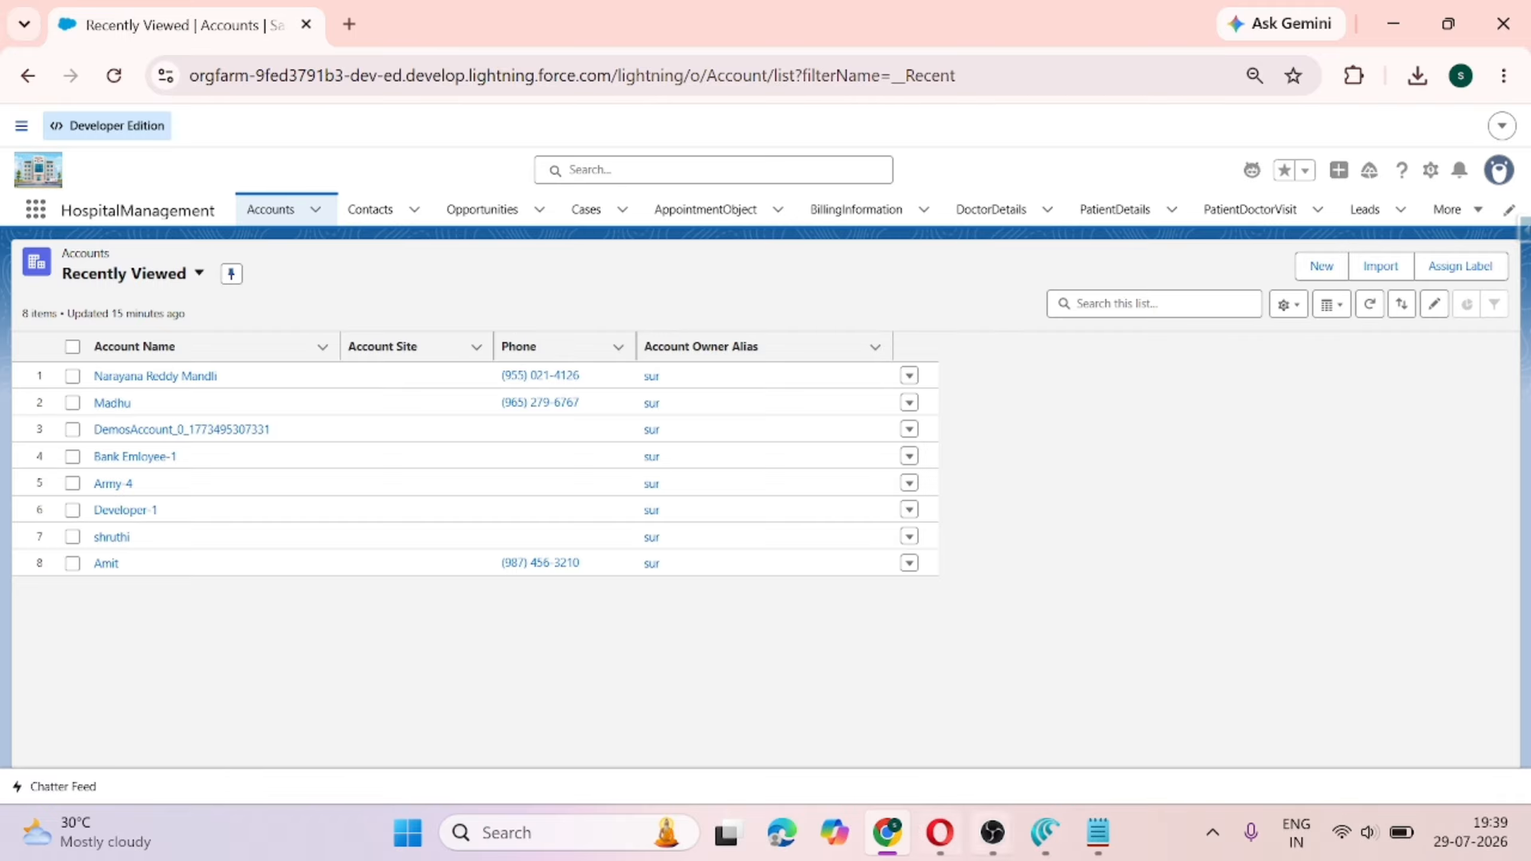
Switch to Notepad and add "Report :- It is alist of filtered records which meets certain criteria,," below the Day-12 heading.
{"action": "mouse_move", "coordinate": [1098, 832]}
{"action": "left_click", "coordinate": [1104, 777]}
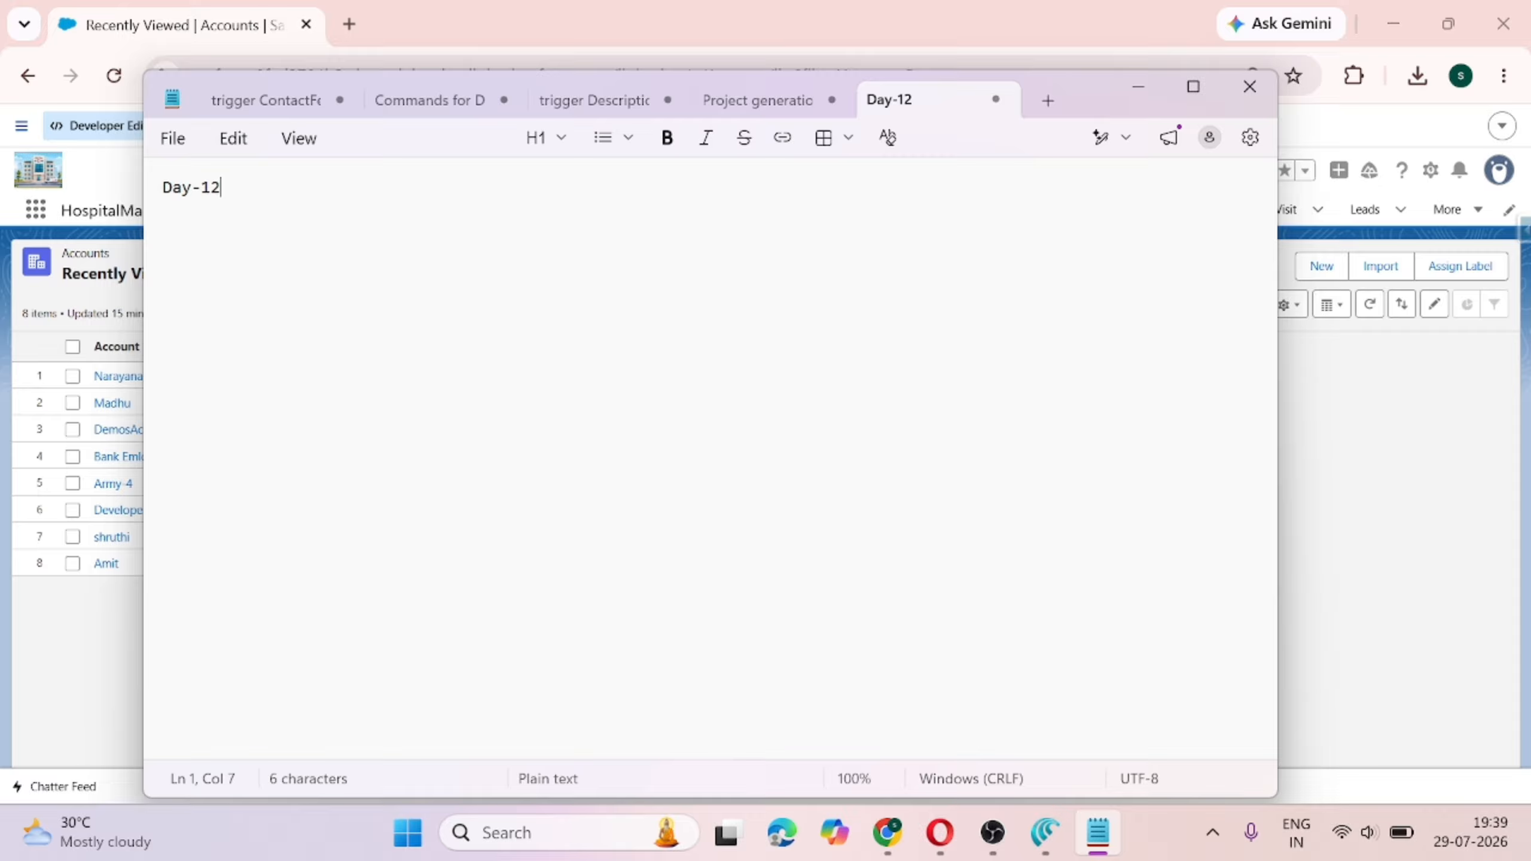
{"action": "key", "text": "Return"}
{"action": "key", "text": "Return"}
{"action": "type", "text": "Rep"}
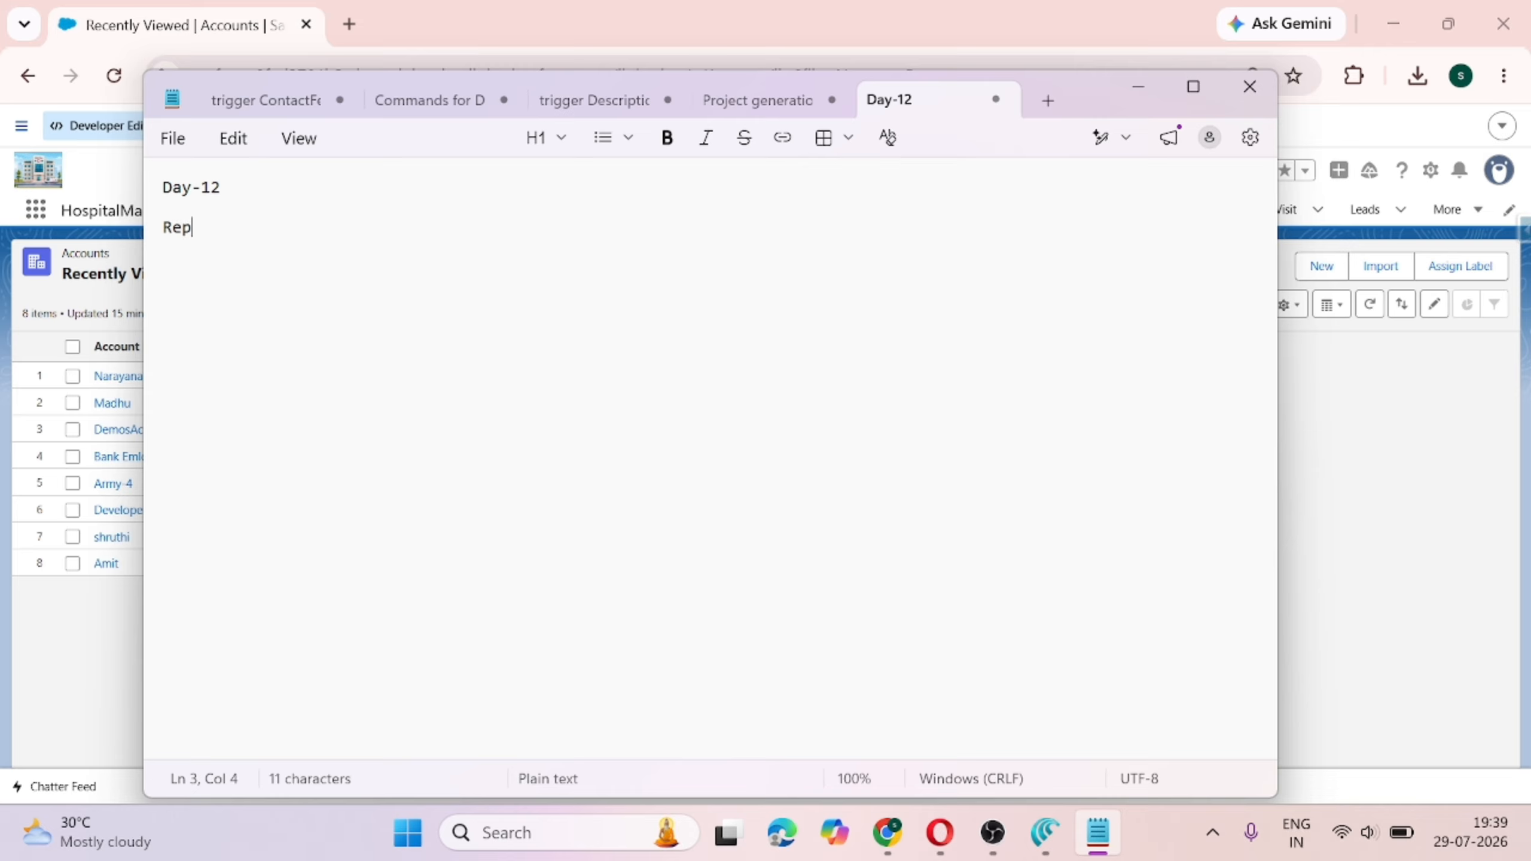
{"action": "type", "text": "ort :-"}
{"action": "type", "text": "It ia"}
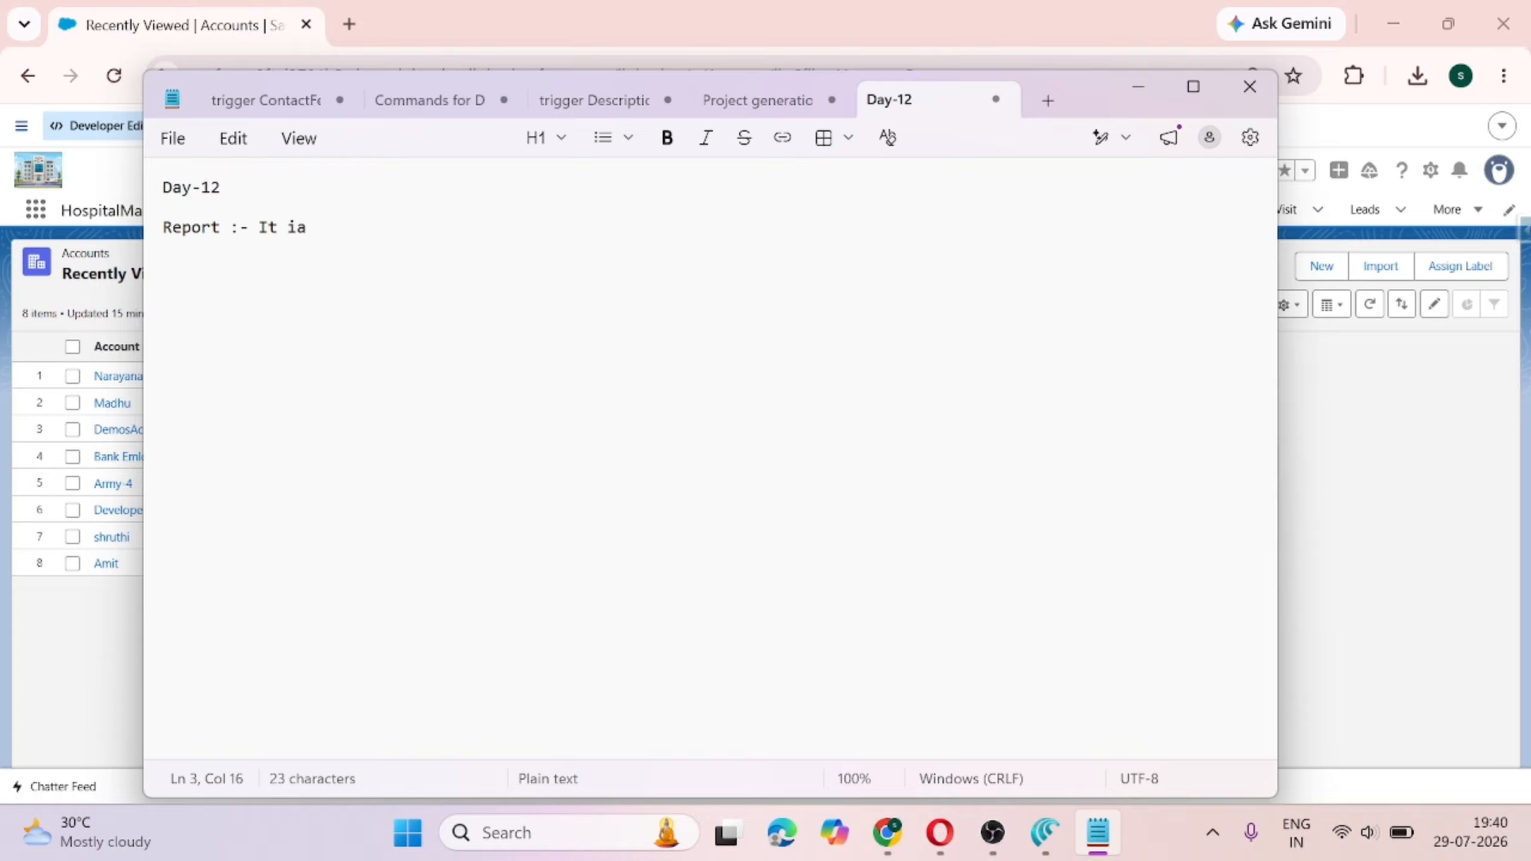
{"action": "key", "text": "BackSpace"}
{"action": "type", "text": "s alist of filtered re"}
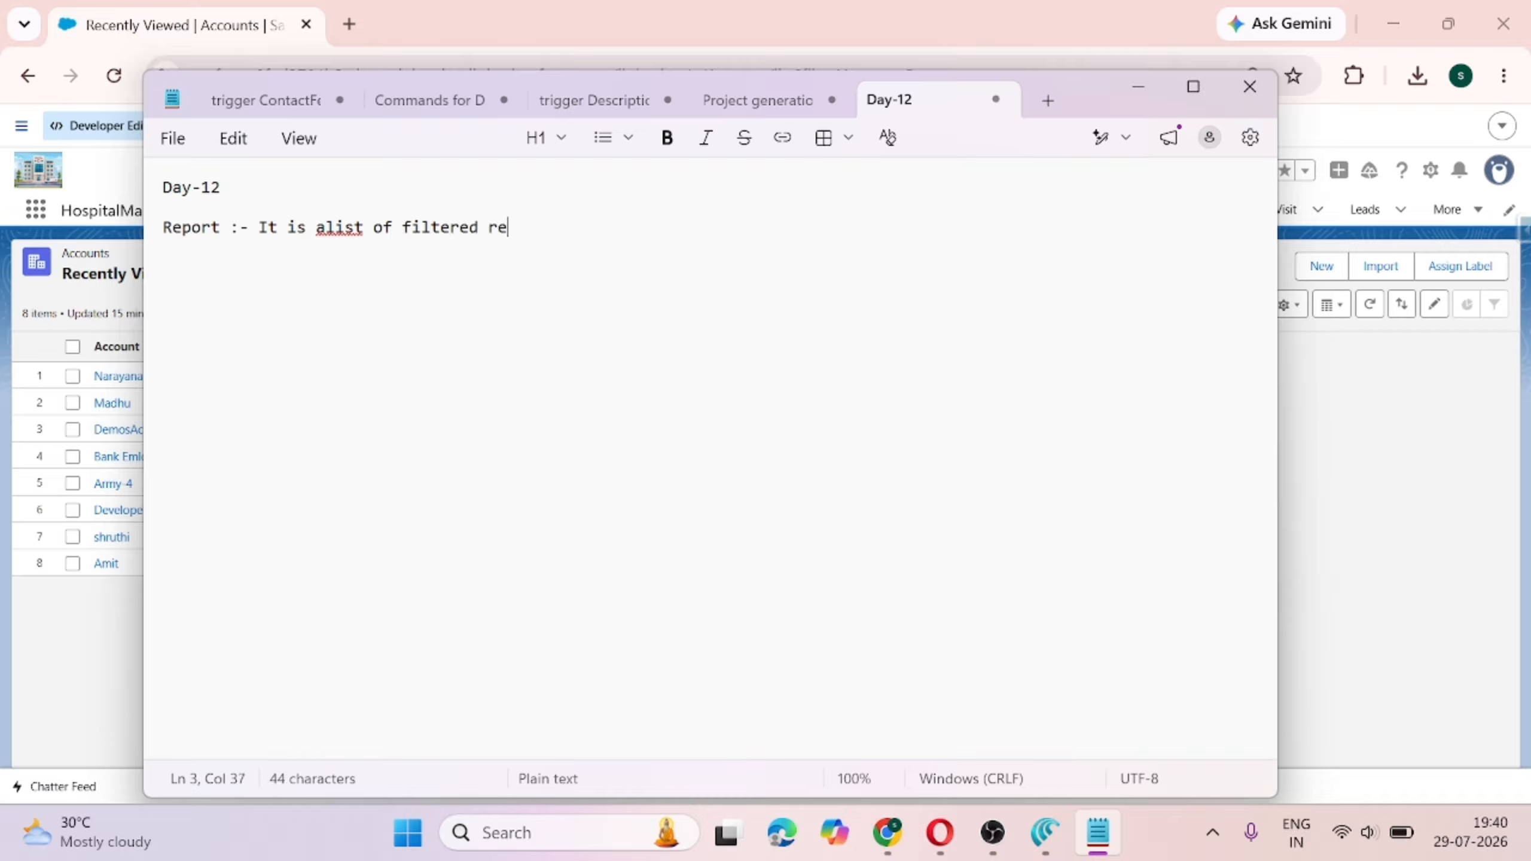
{"action": "type", "text": "cords w"}
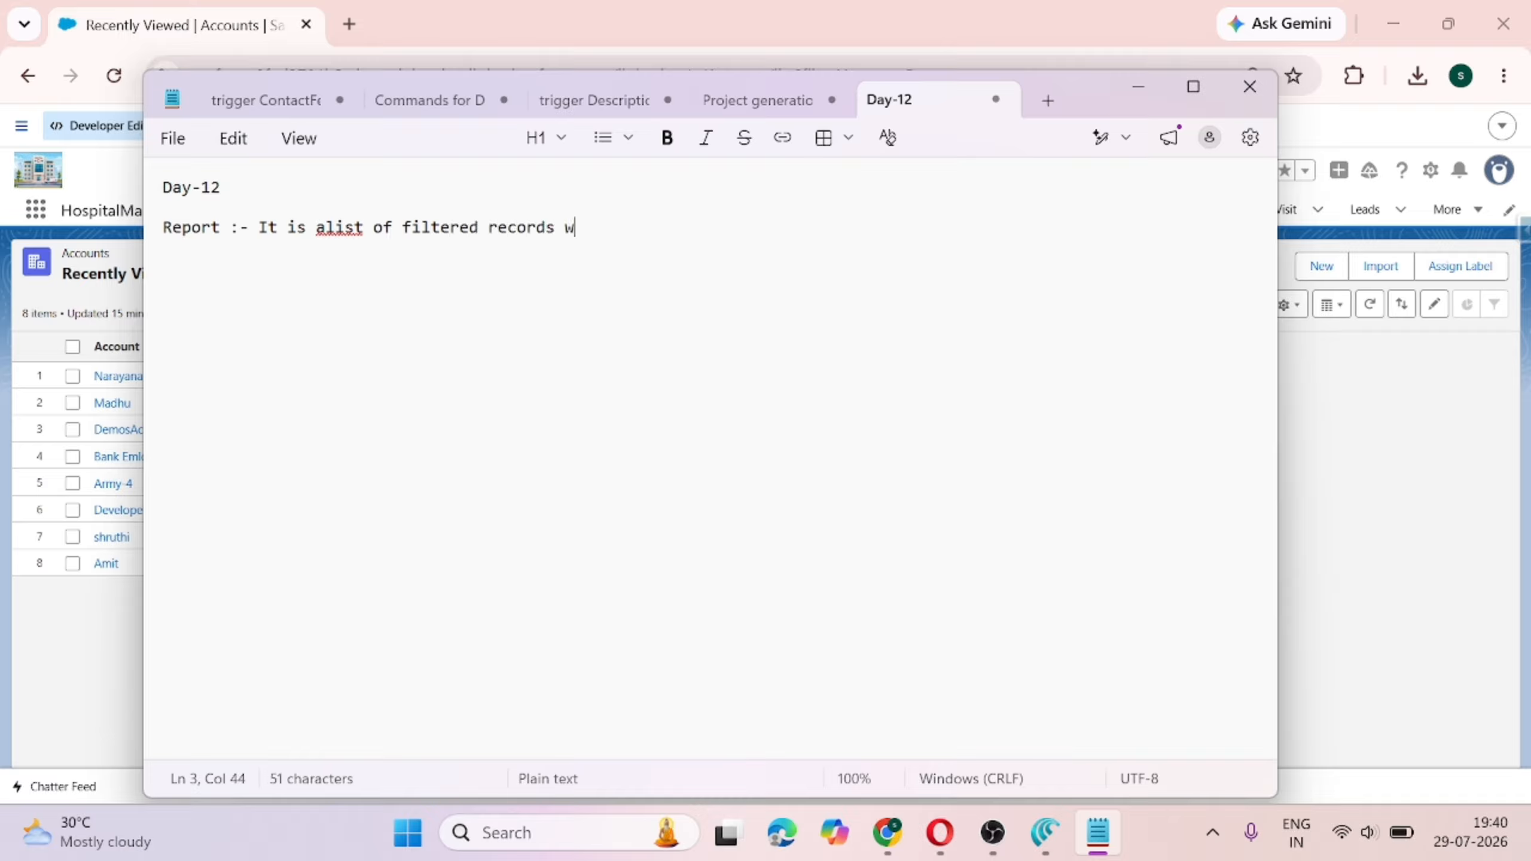
{"action": "type", "text": "hich meets certai"}
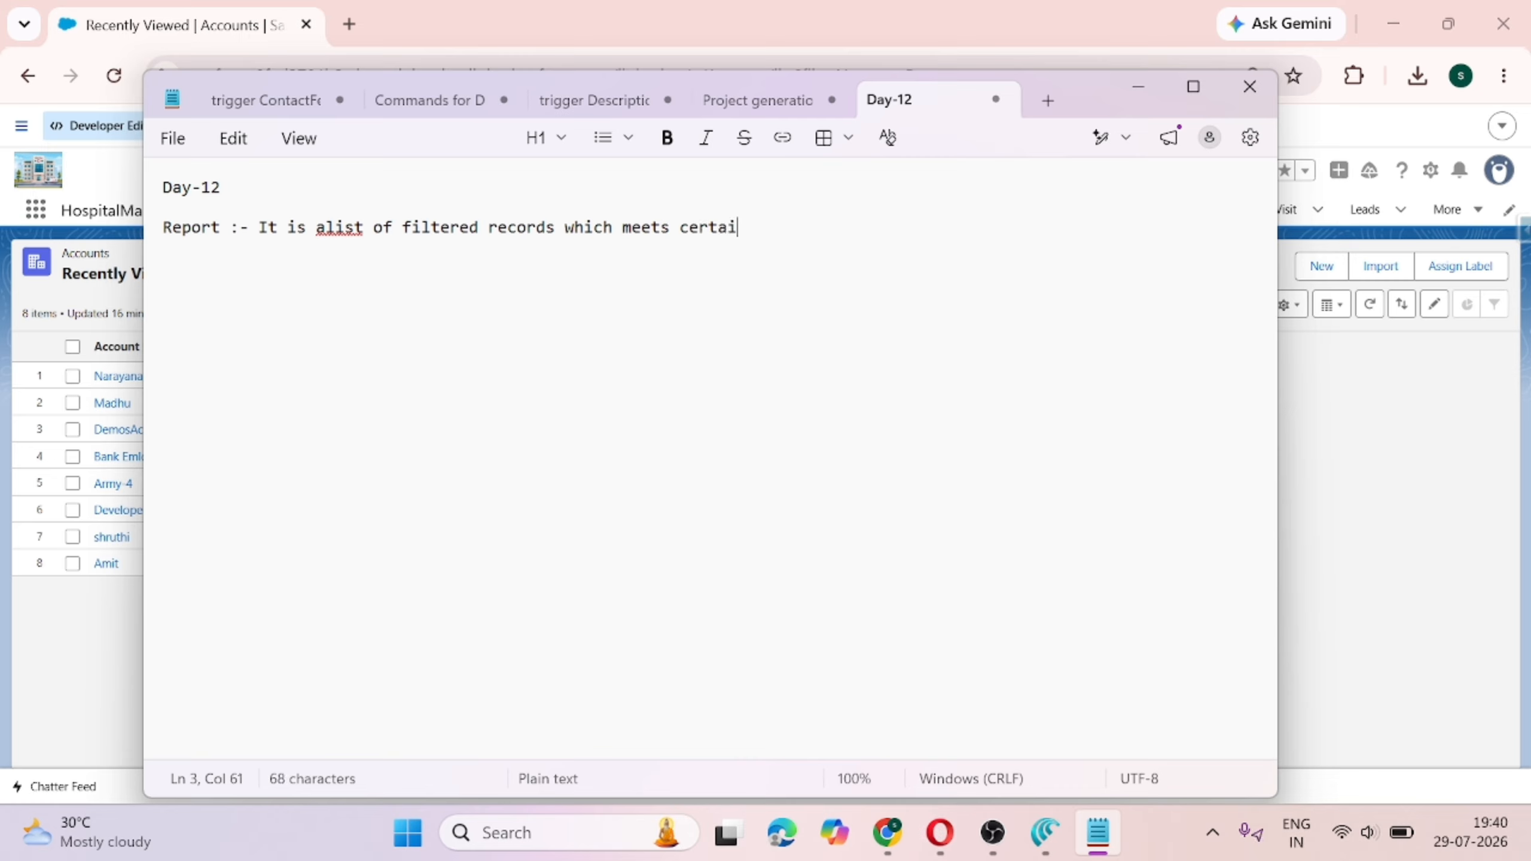
{"action": "type", "text": "n criteria,, "}
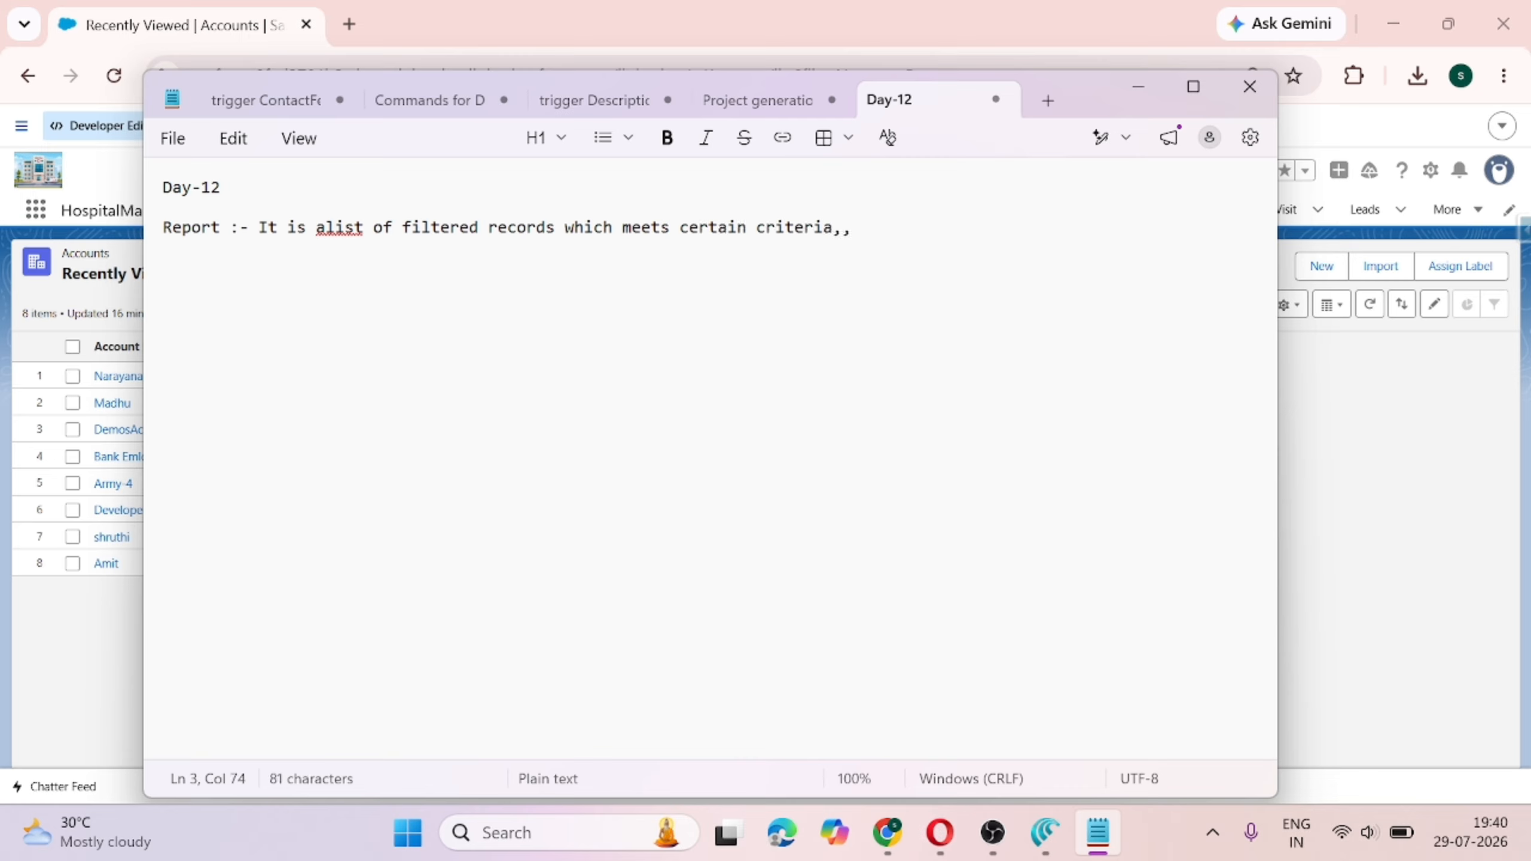
Extend the report definition with "or Reports helps us analyze the data.".
{"action": "type", "text": "or Repo"}
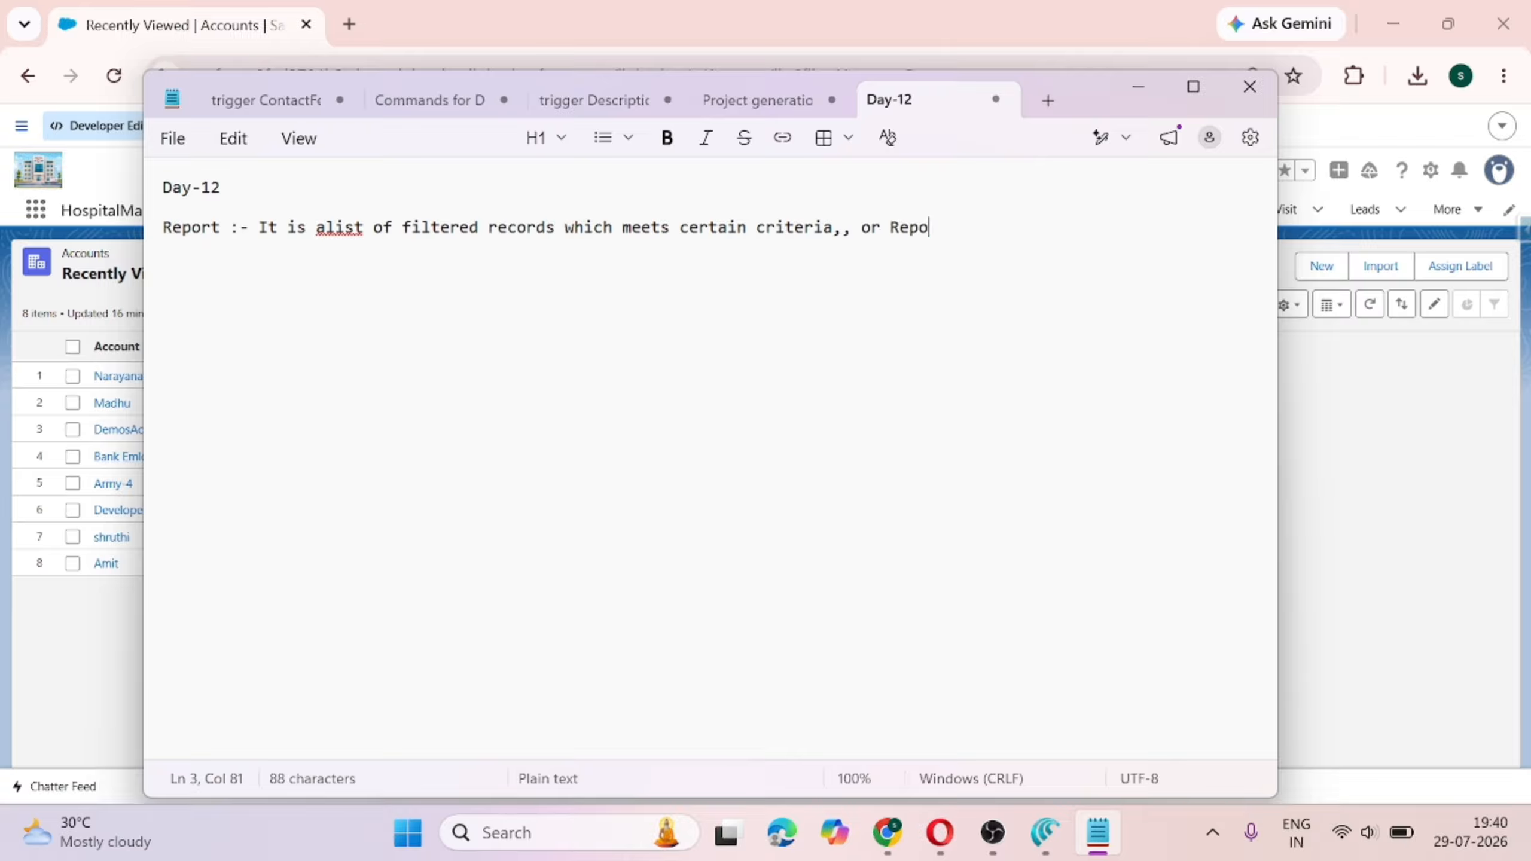
{"action": "type", "text": "rts helps us"}
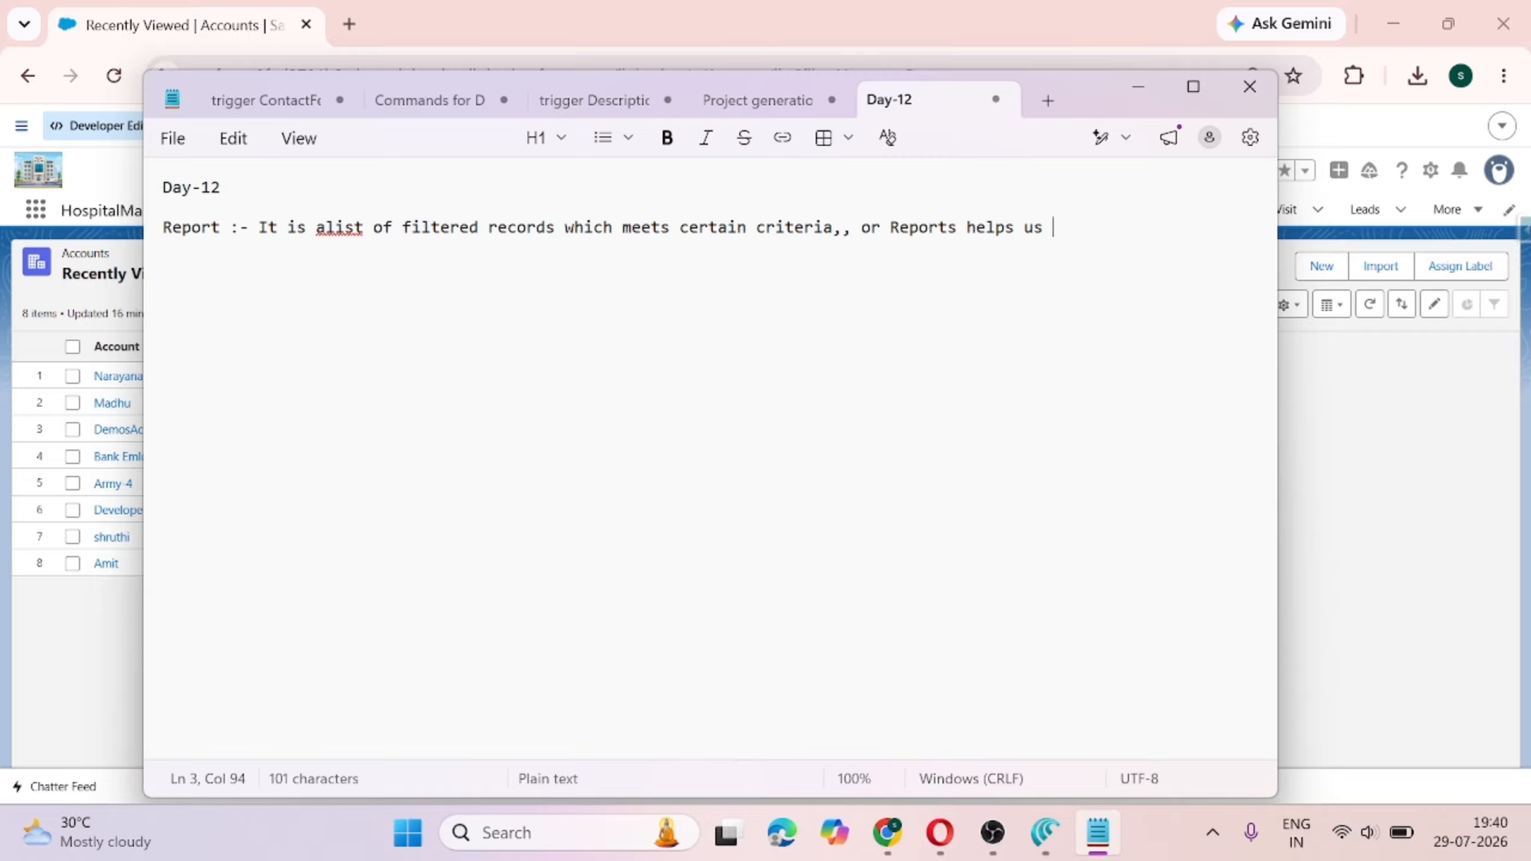
{"action": "type", "text": " analyze the data."}
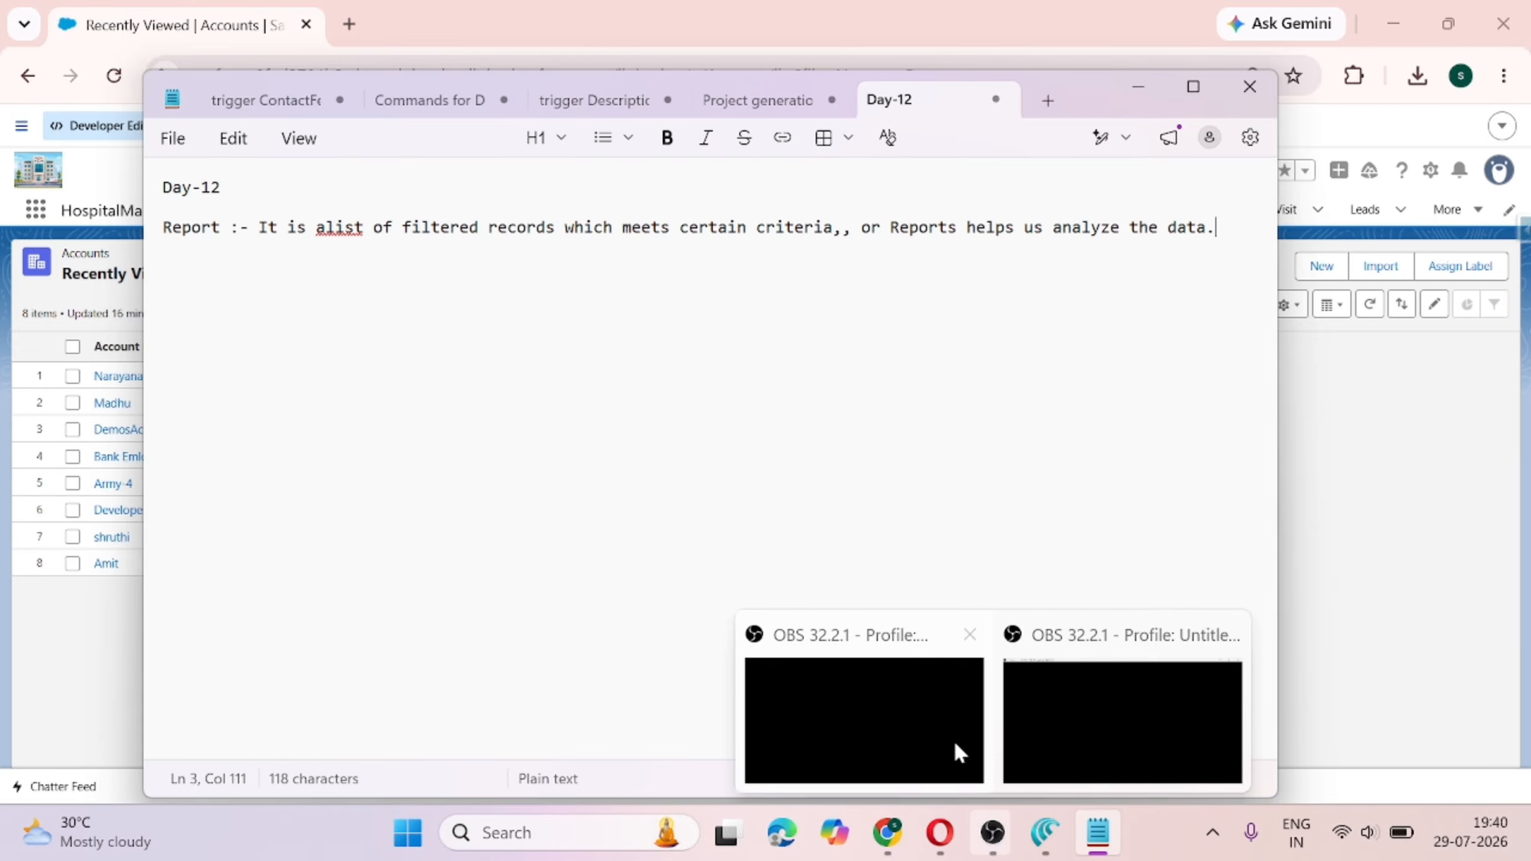
{"action": "left_click", "coordinate": [956, 751]}
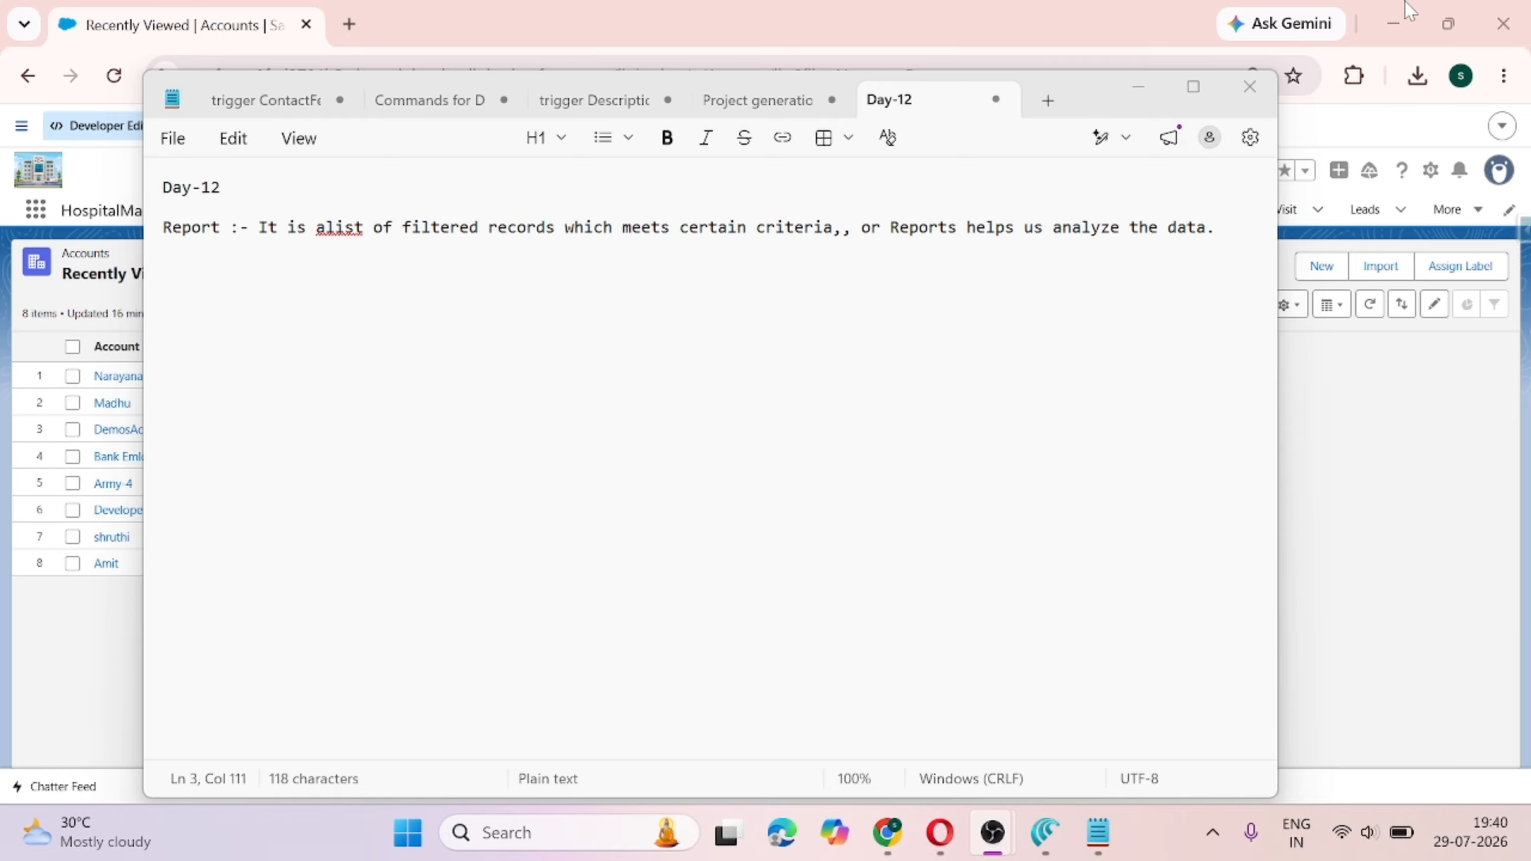
{"action": "key", "text": "alt+Tab"}
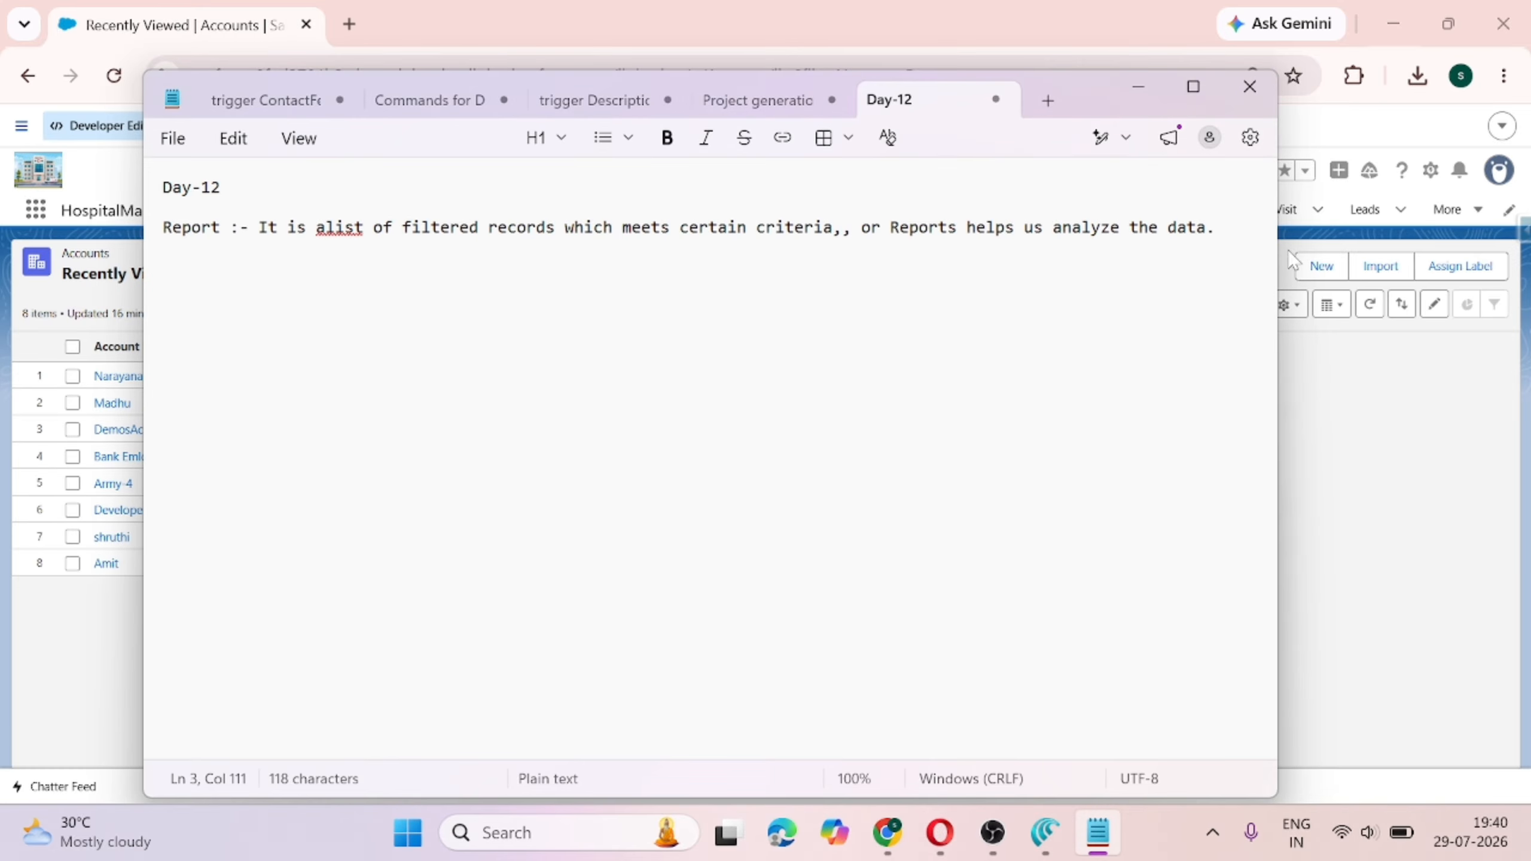
Add a new line below the definition reading "Types of reports:- matrix, Tabular, Summary".
{"action": "key", "text": "Return"}
{"action": "key", "text": "Return"}
{"action": "type", "text": "Types of reports:- "}
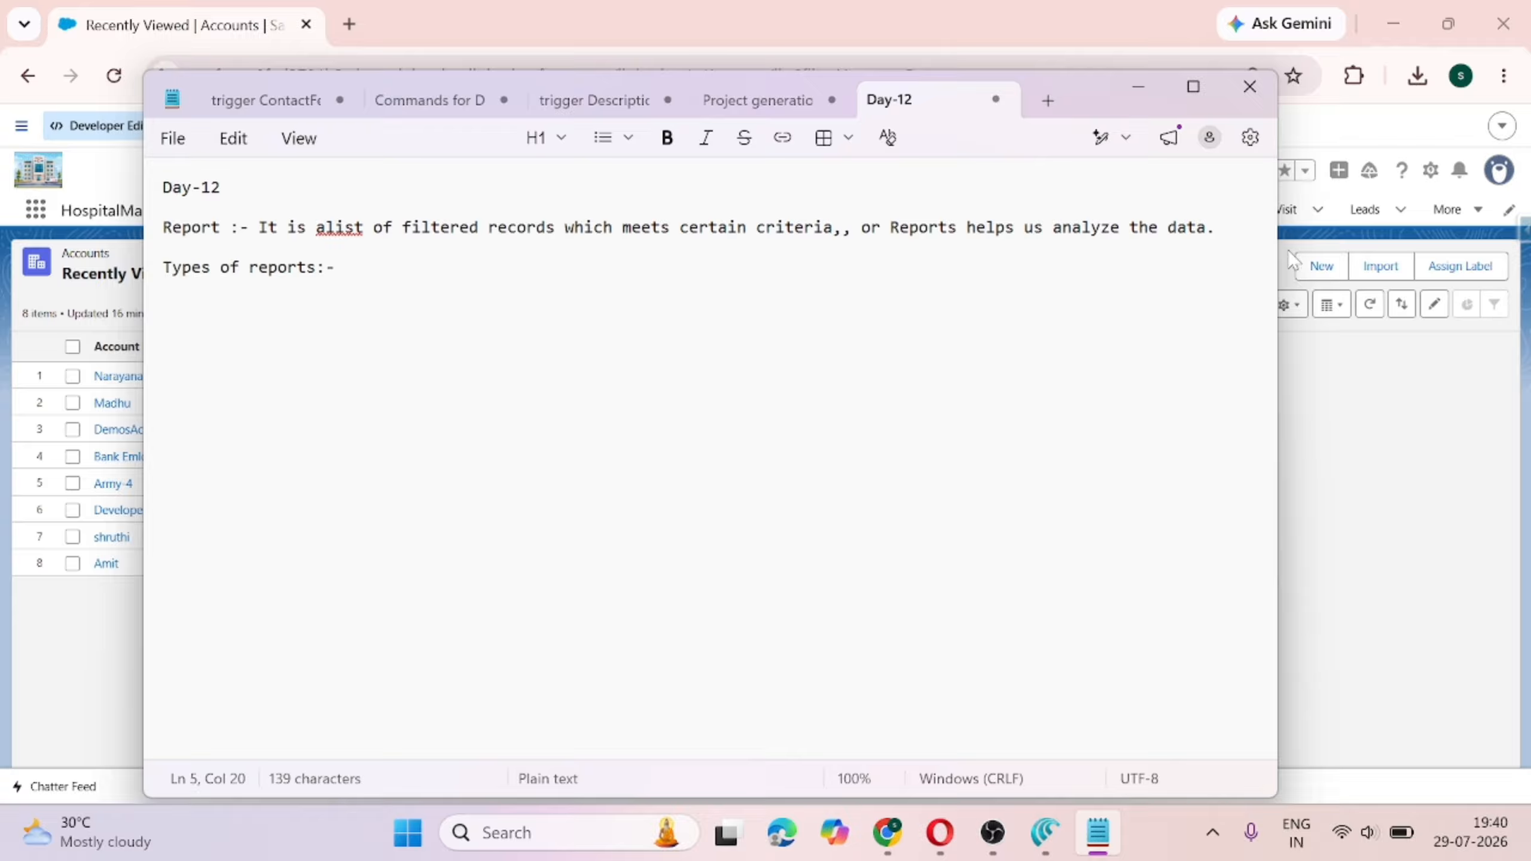
{"action": "type", "text": "matrix, Tabular, Su"}
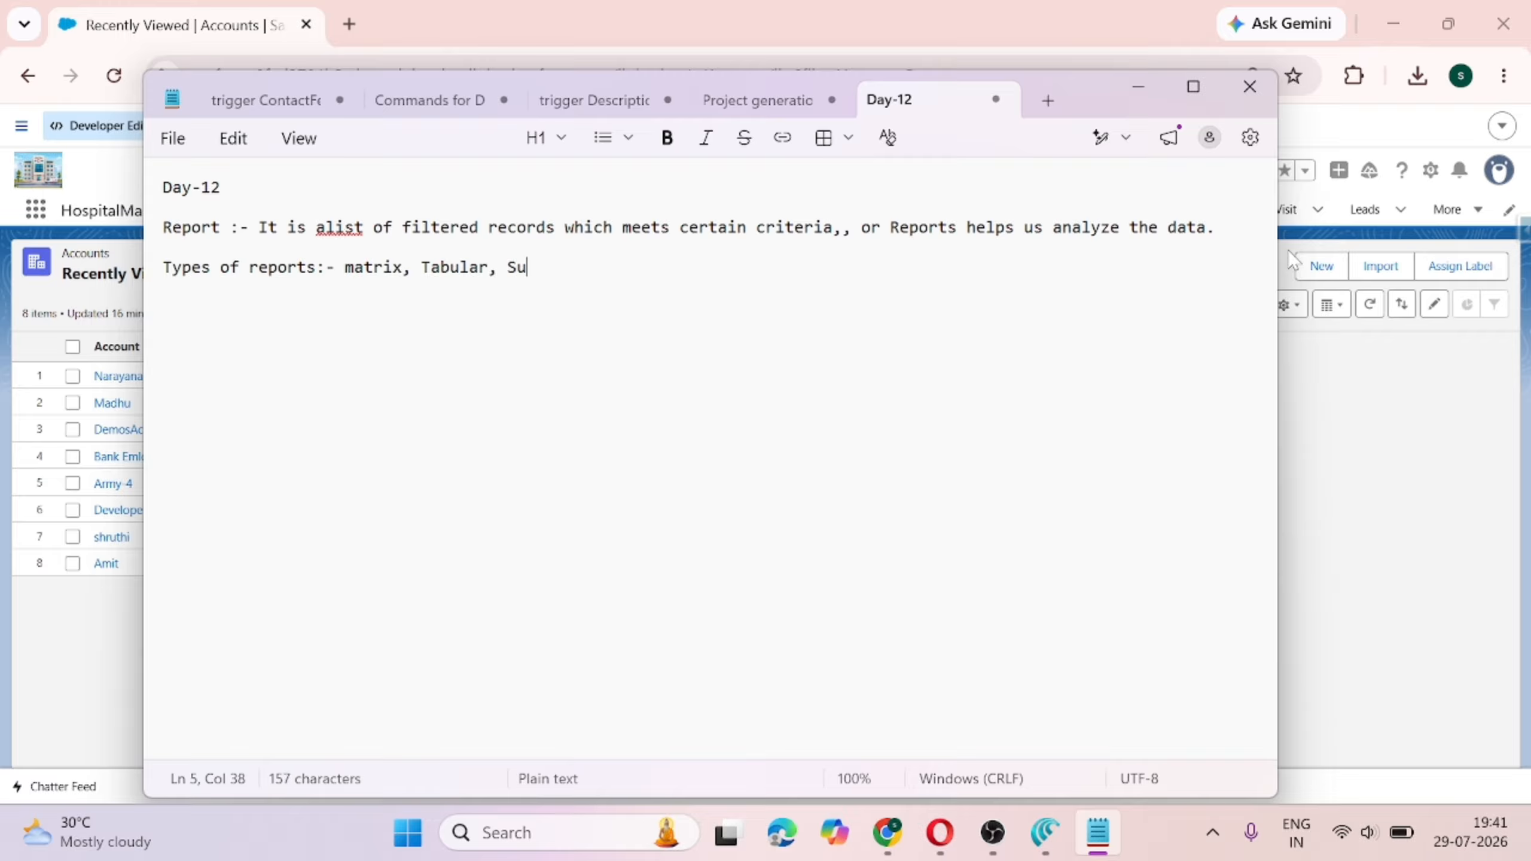
{"action": "type", "text": "mmary"}
{"action": "left_click_drag", "start_coordinate": [420, 267], "coordinate": [479, 268]}
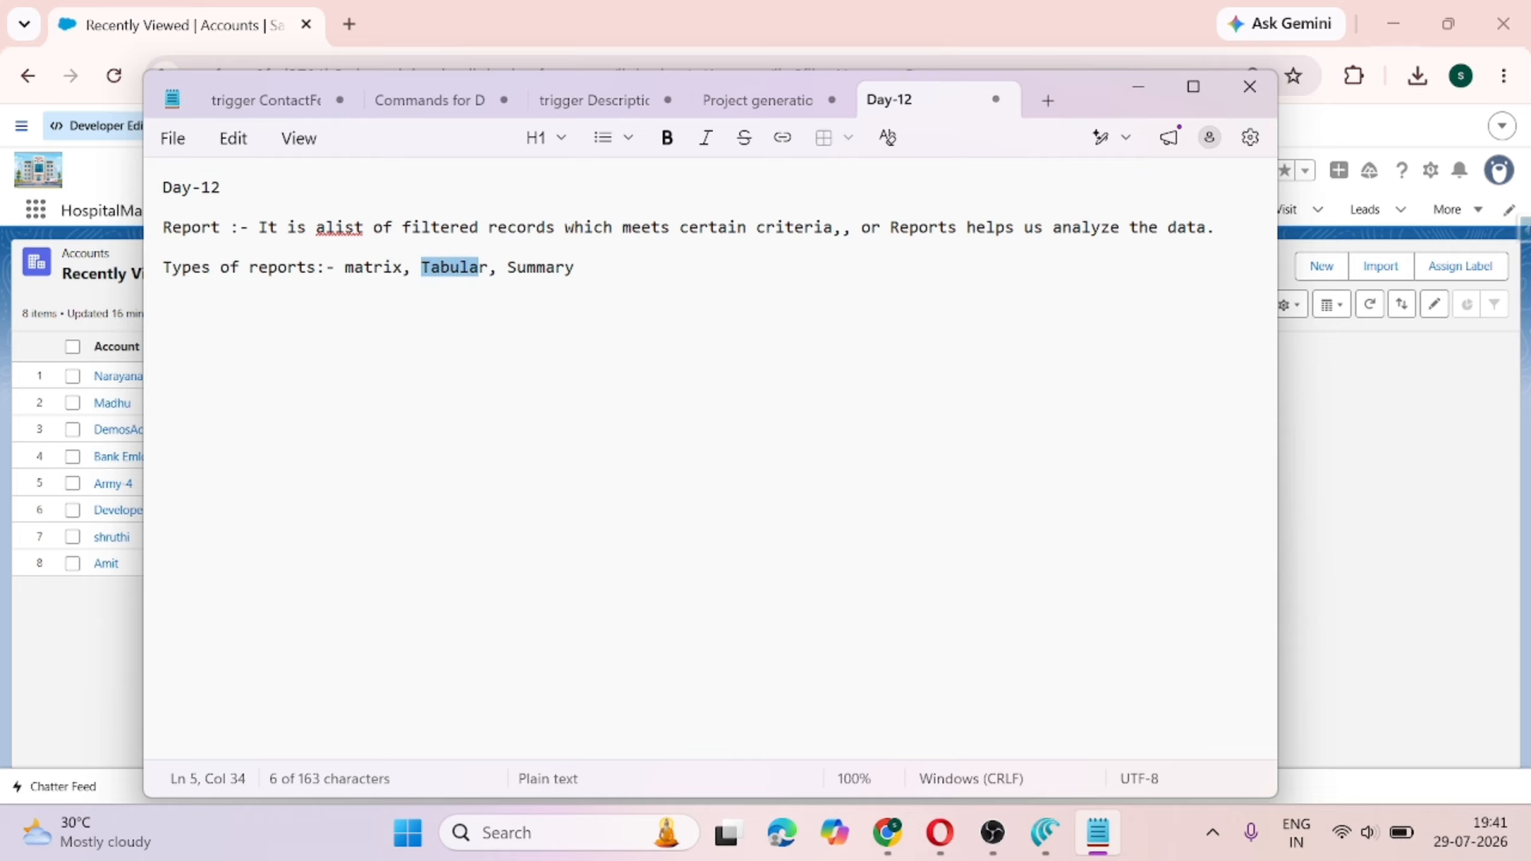
{"action": "left_click_drag", "start_coordinate": [345, 268], "coordinate": [402, 268]}
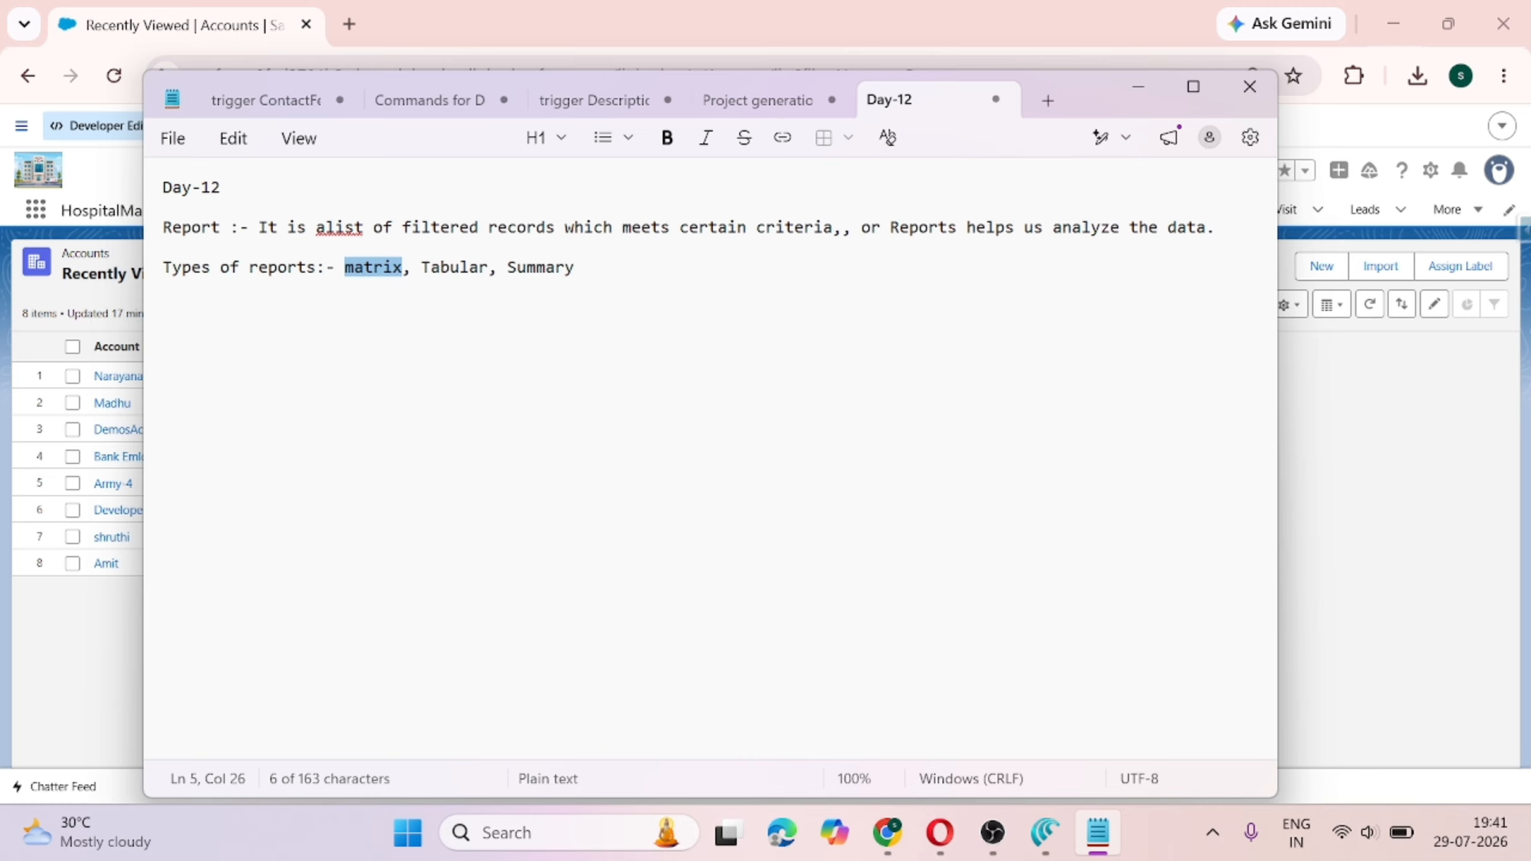
{"action": "left_click_drag", "start_coordinate": [508, 268], "coordinate": [574, 268]}
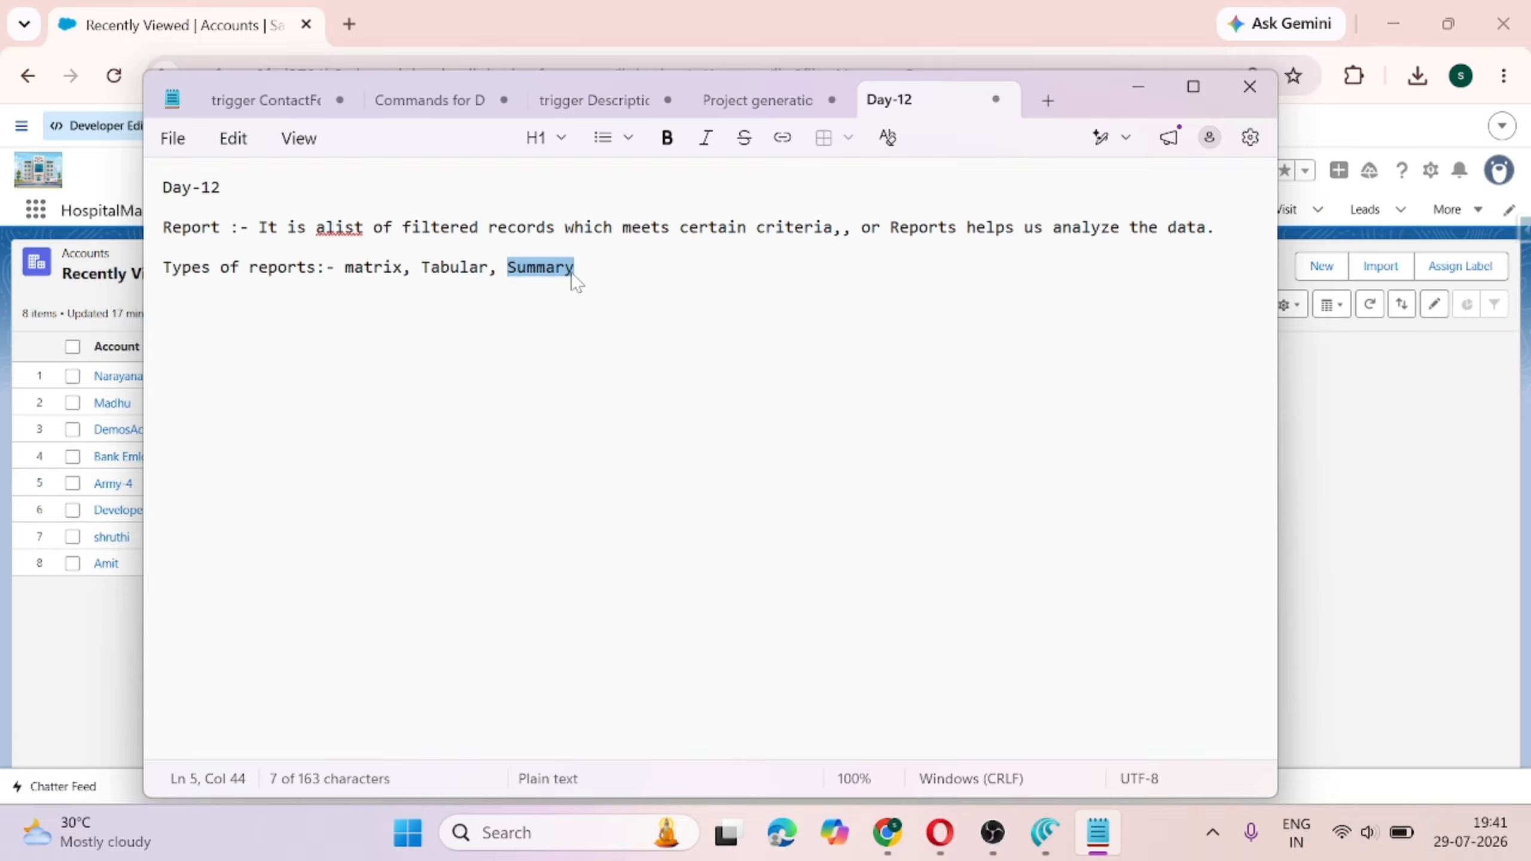
Switch to Salesforce in Chrome, search the available apps and items for "reports" and open Reports.
{"action": "left_click", "coordinate": [888, 832]}
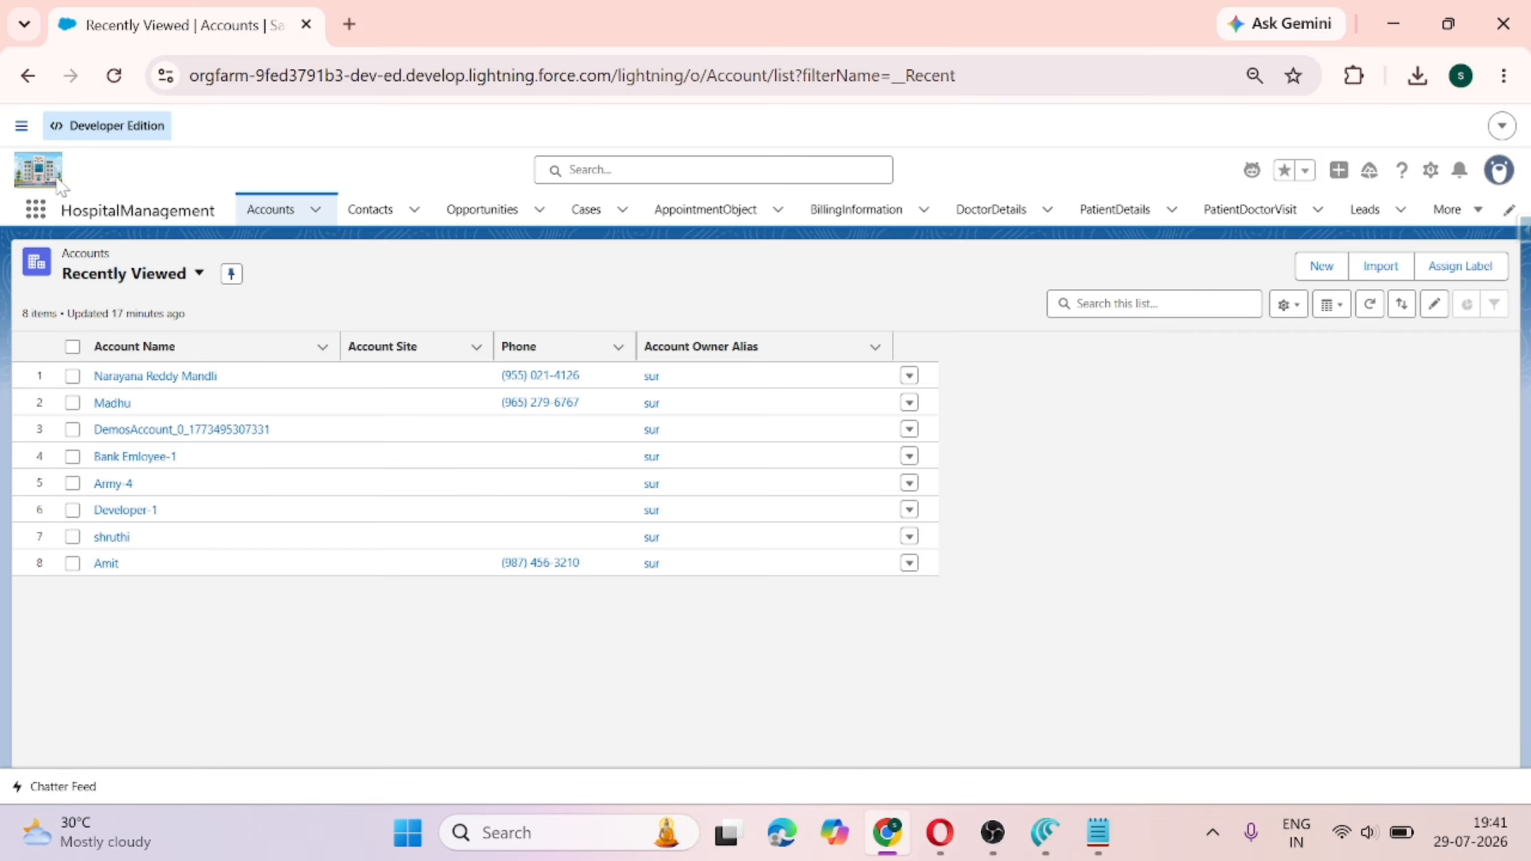
{"action": "left_click", "coordinate": [47, 220]}
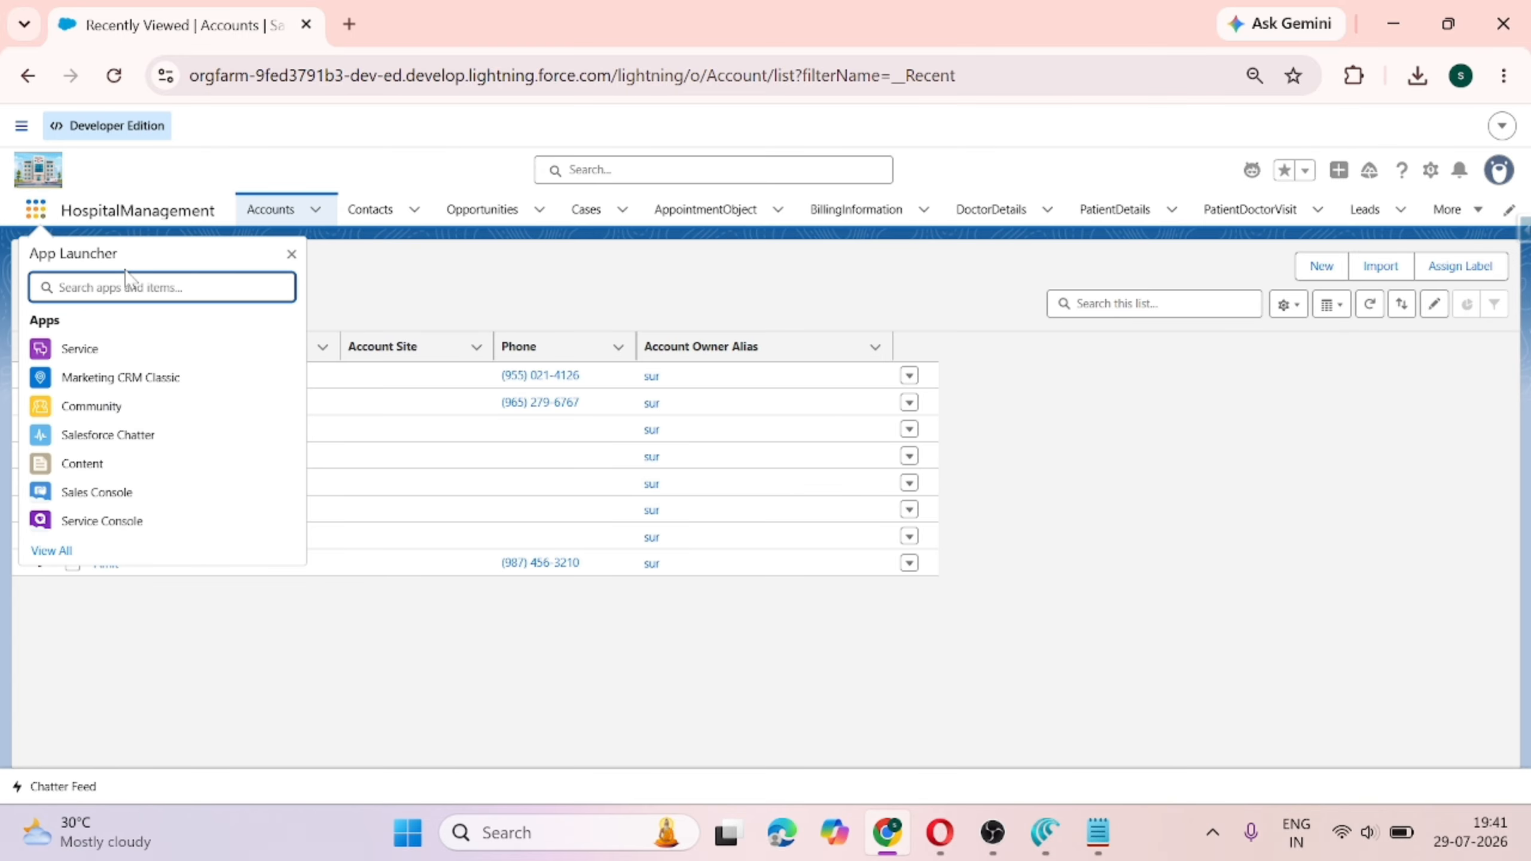
{"action": "type", "text": "reports"}
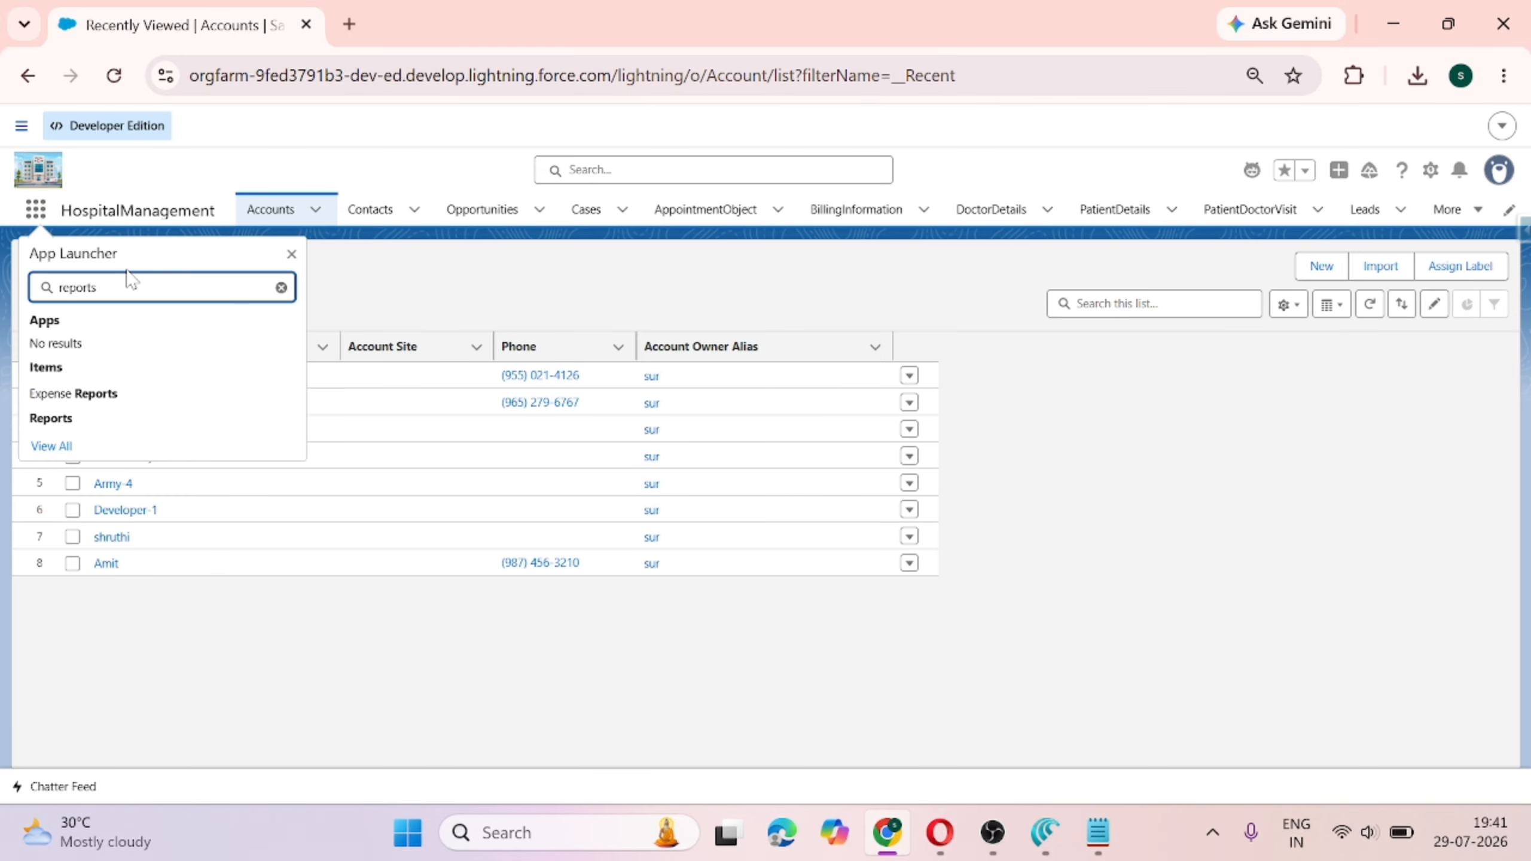
{"action": "left_click", "coordinate": [57, 417]}
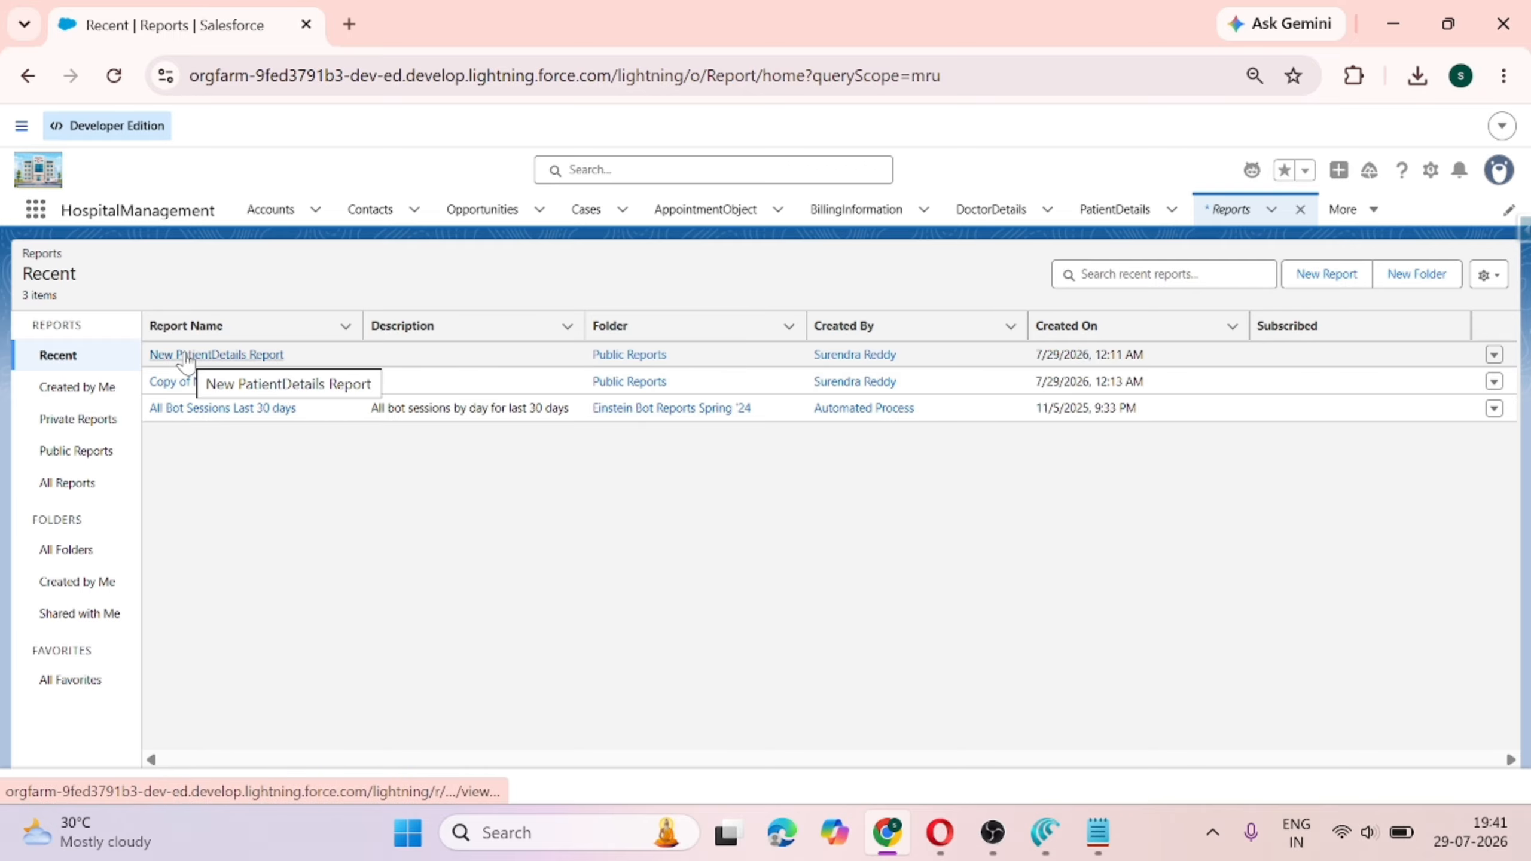
Start a new report from the Other Reports category, searching for "doc" and choosing the DoctorDetails report type.
{"action": "left_click", "coordinate": [1329, 281]}
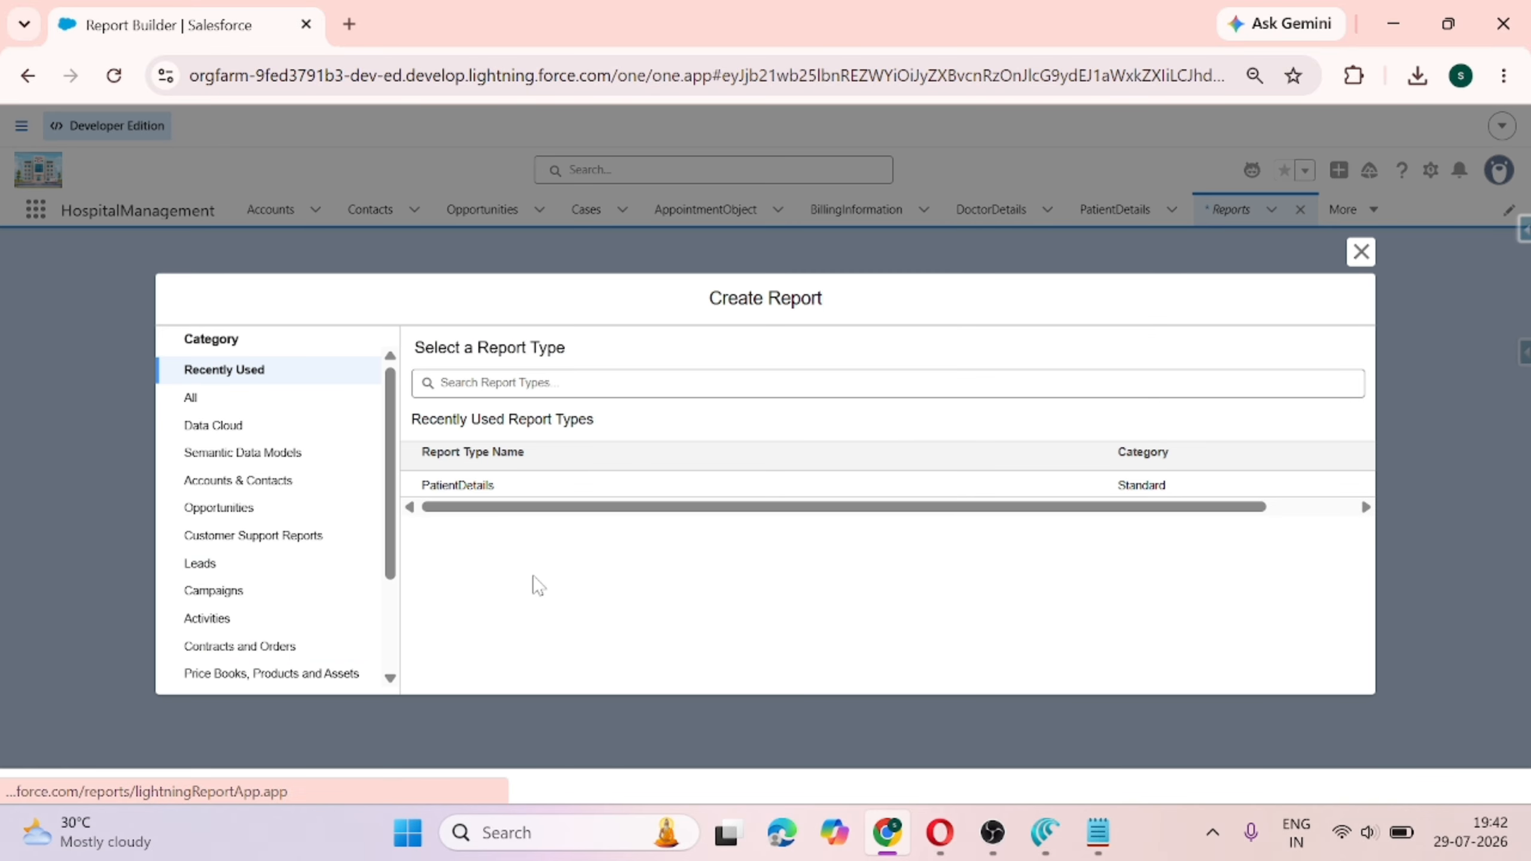
{"action": "scroll", "coordinate": [267, 578], "scroll_direction": "down", "scroll_amount": 3}
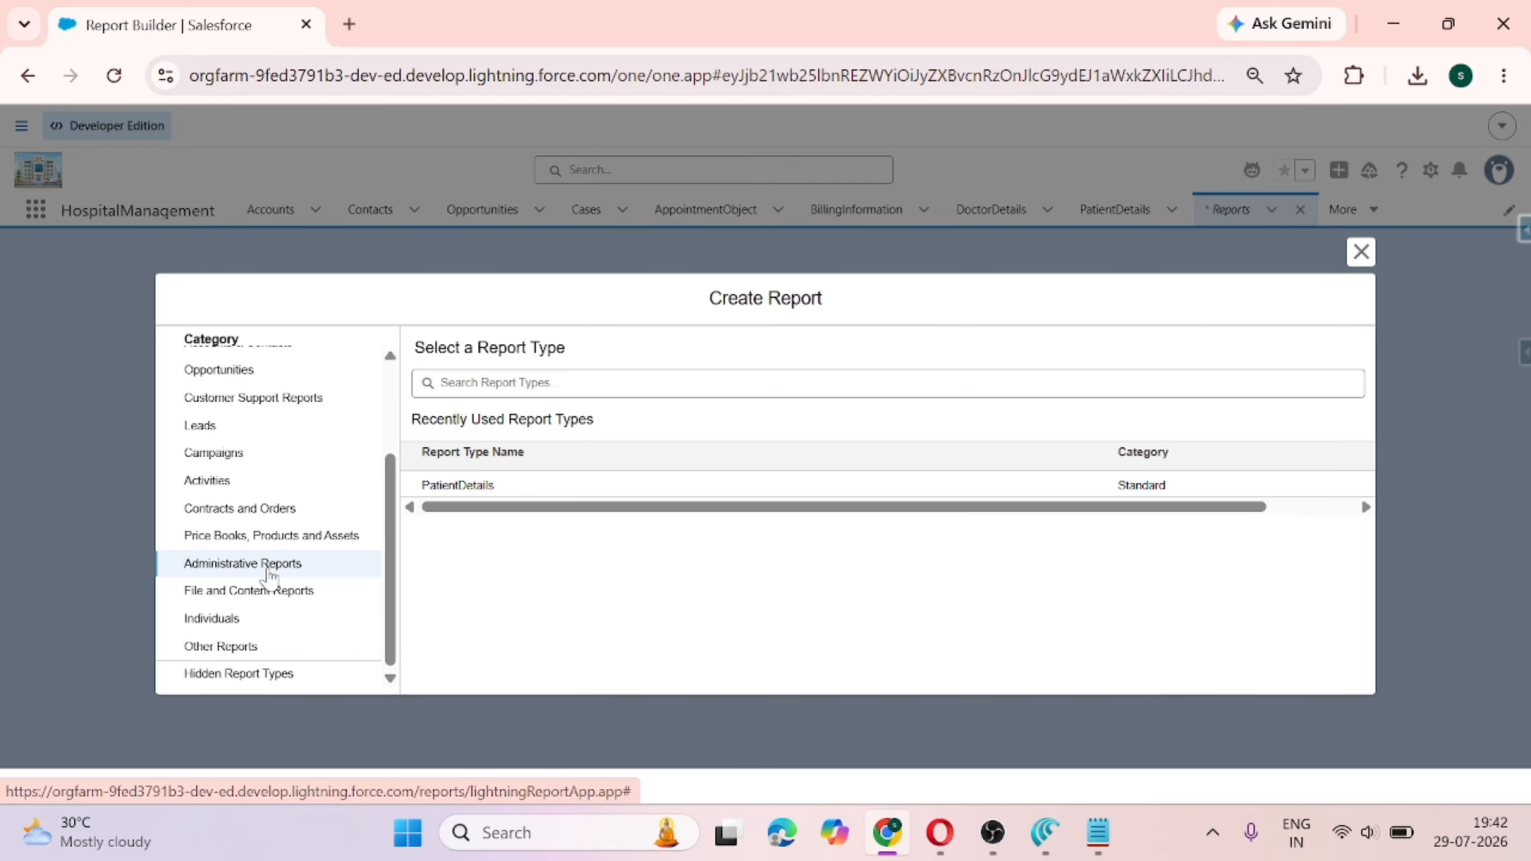
{"action": "left_click", "coordinate": [237, 645]}
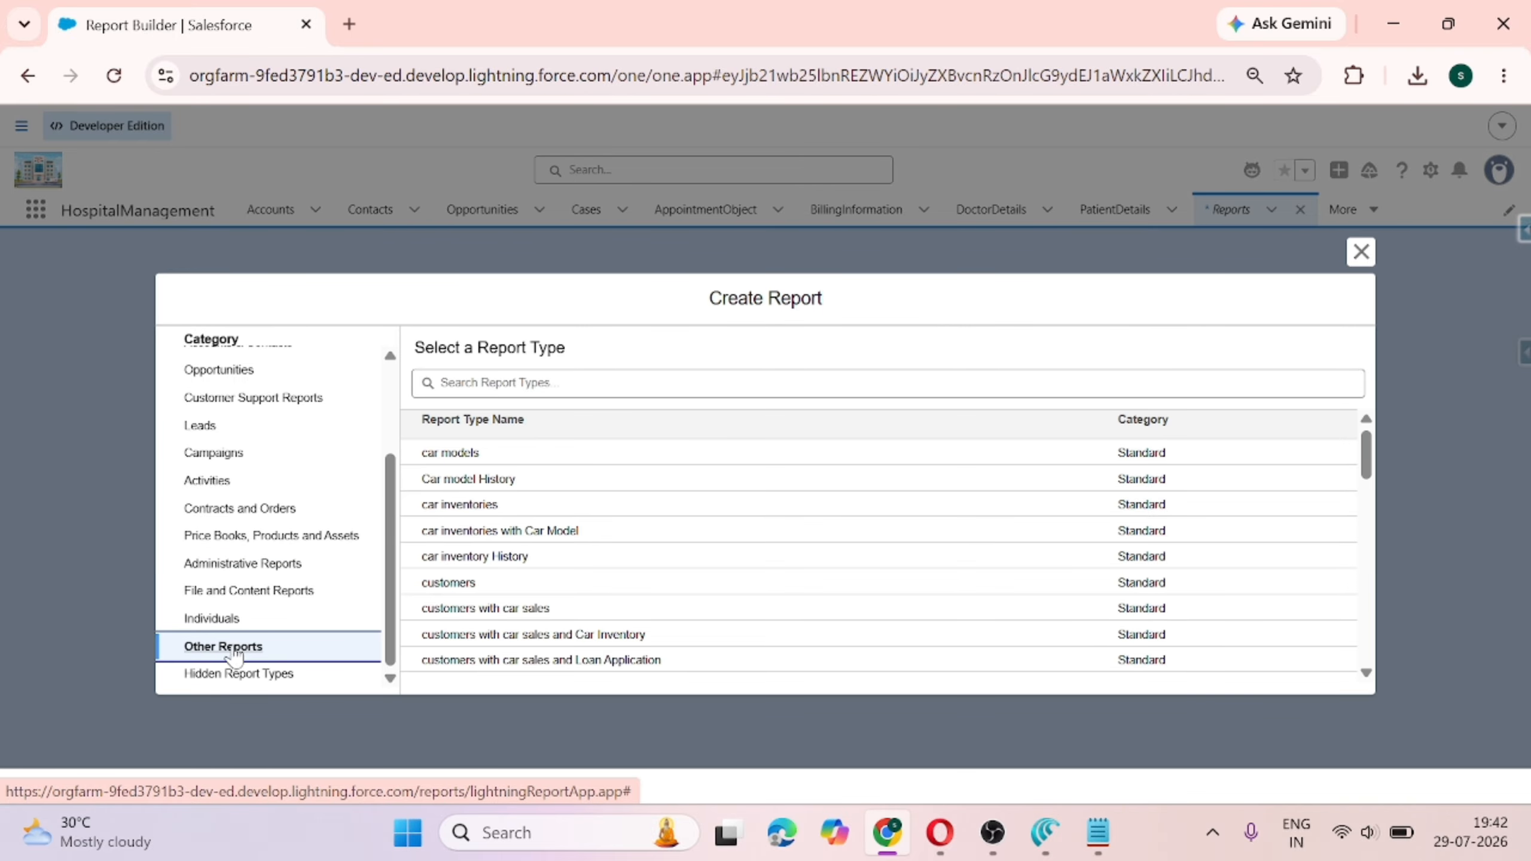
{"action": "scroll", "coordinate": [506, 513], "scroll_direction": "down", "scroll_amount": 5}
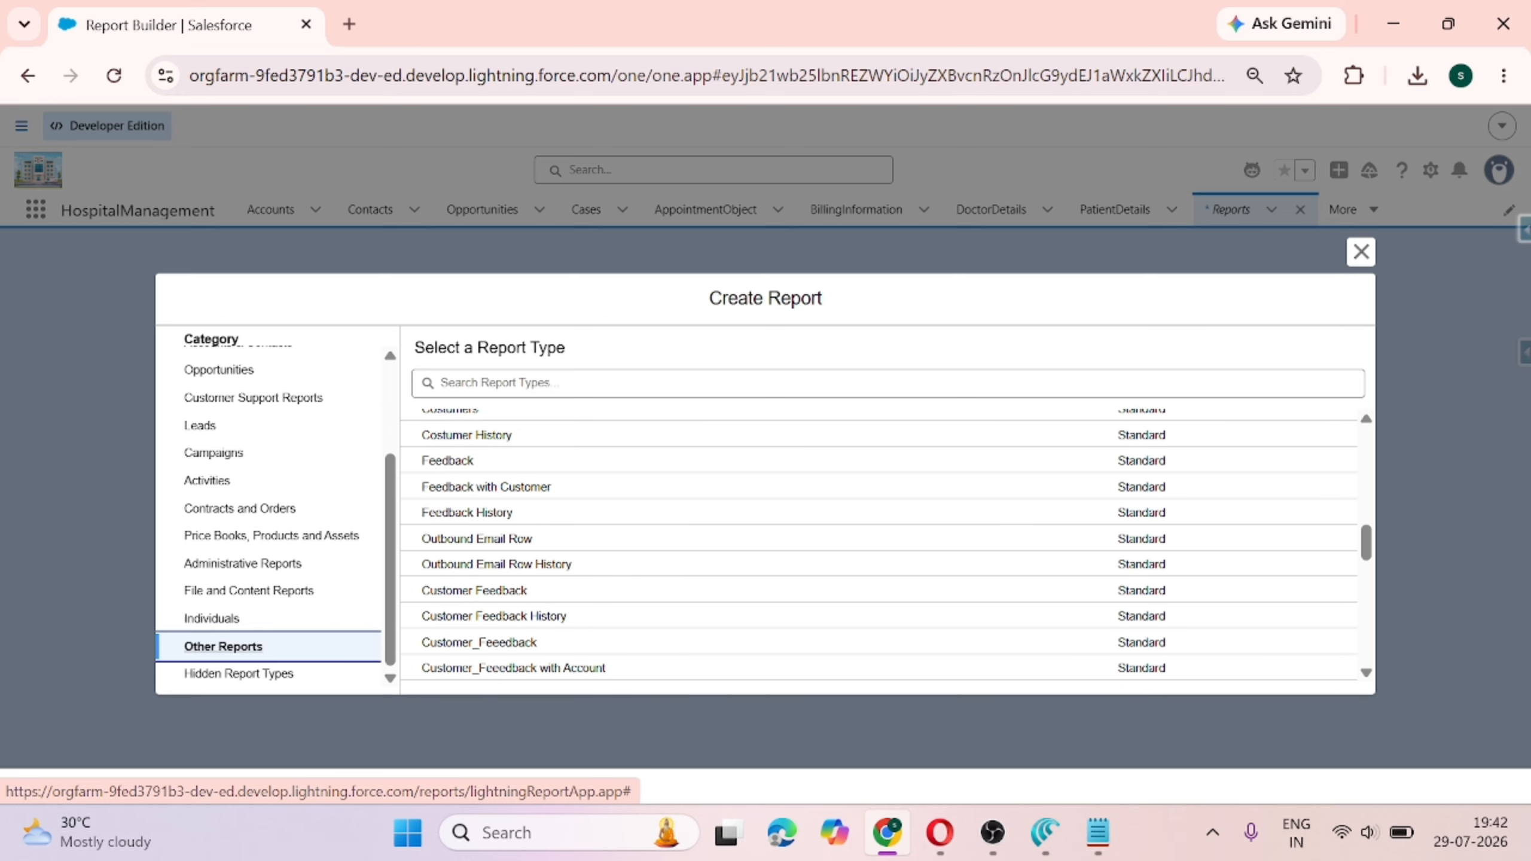
{"action": "left_click", "coordinate": [441, 383]}
{"action": "type", "text": "doc"}
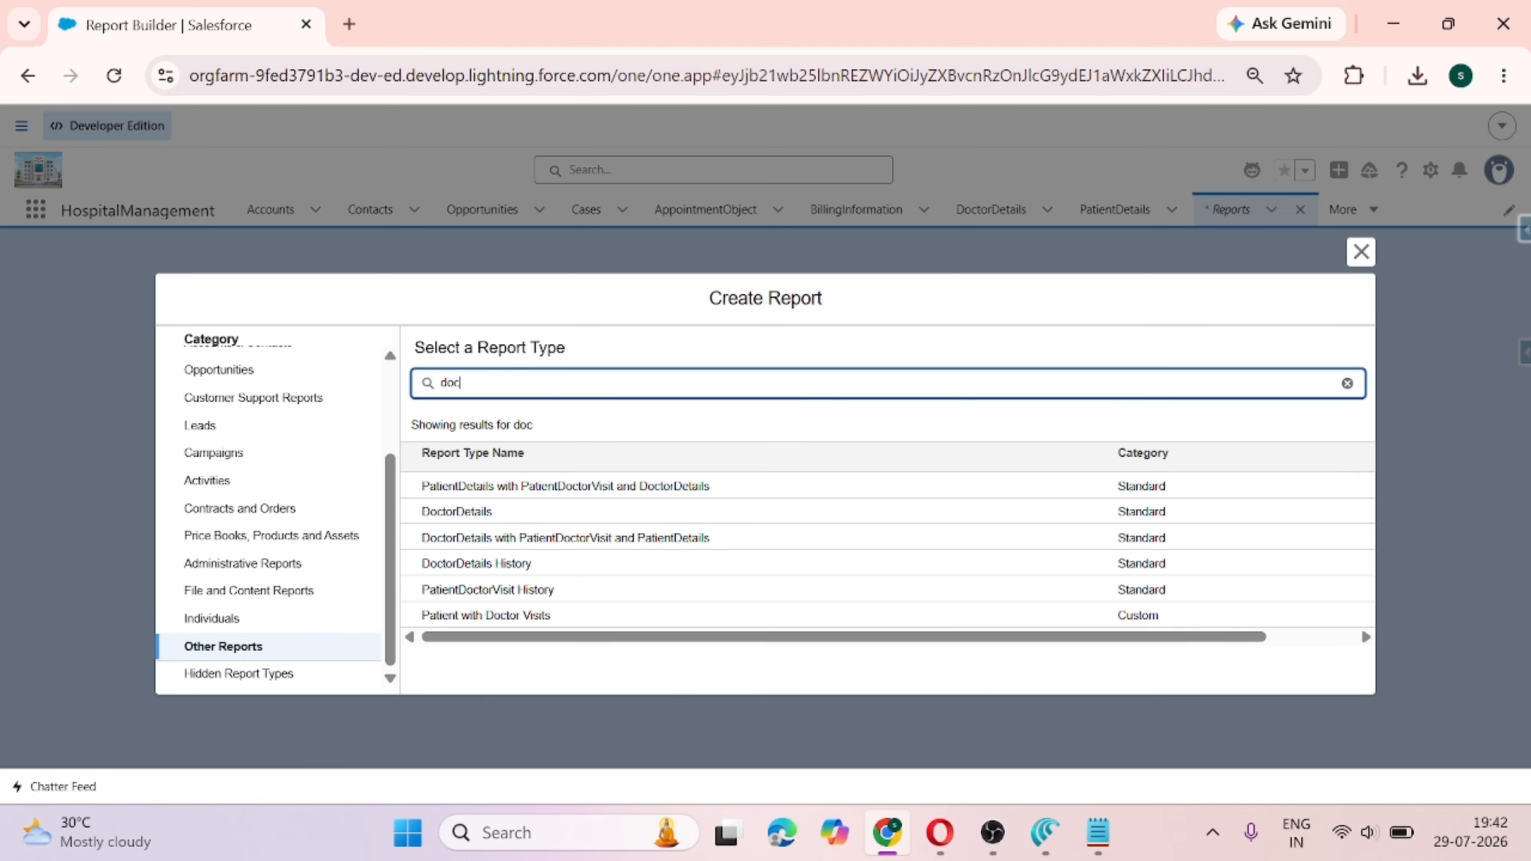
{"action": "left_click", "coordinate": [465, 514]}
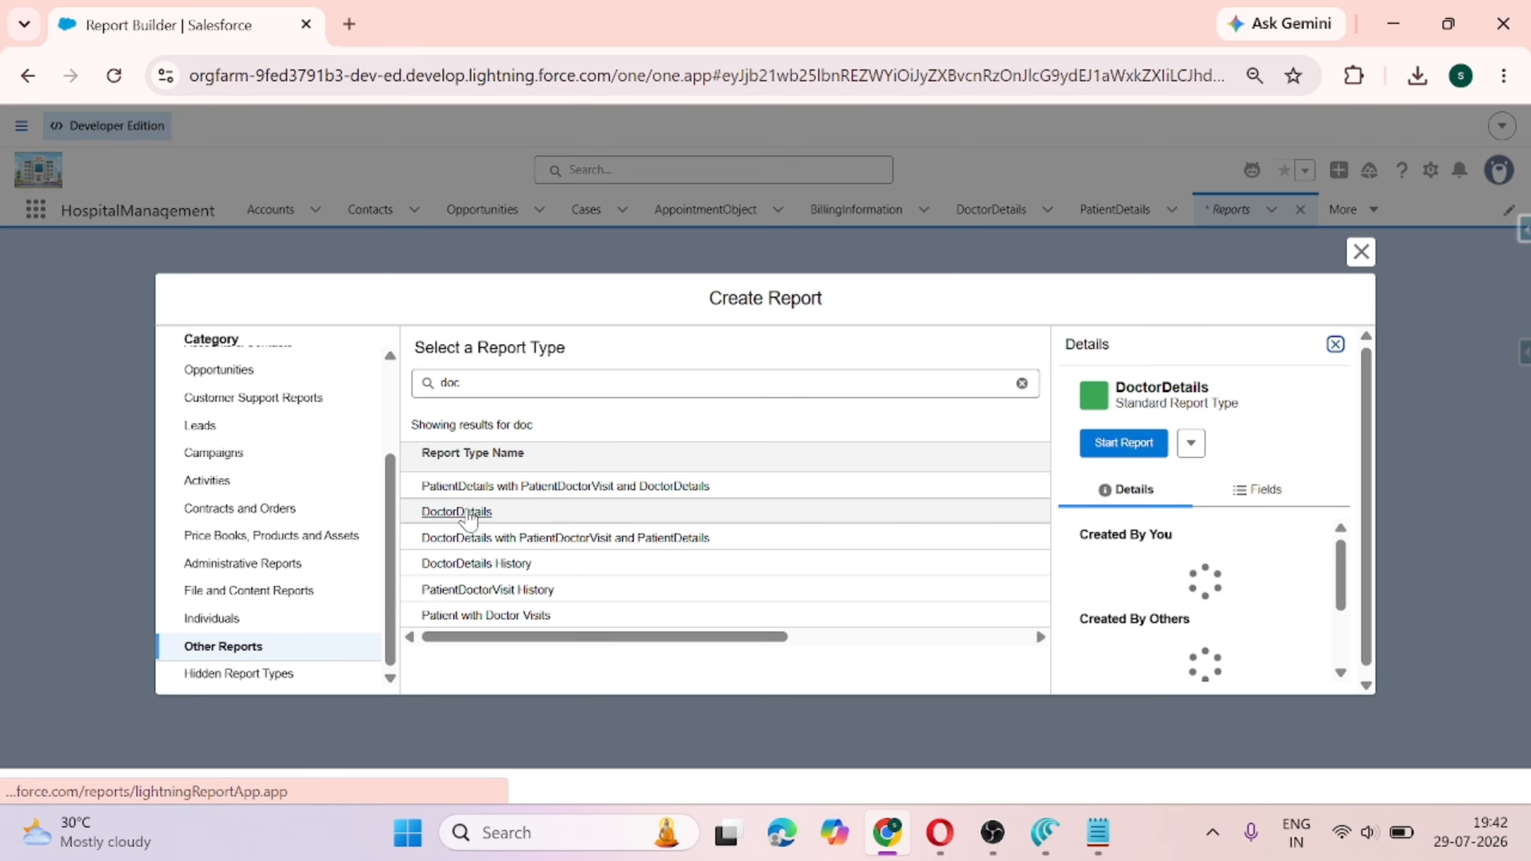
{"action": "left_click", "coordinate": [1114, 448]}
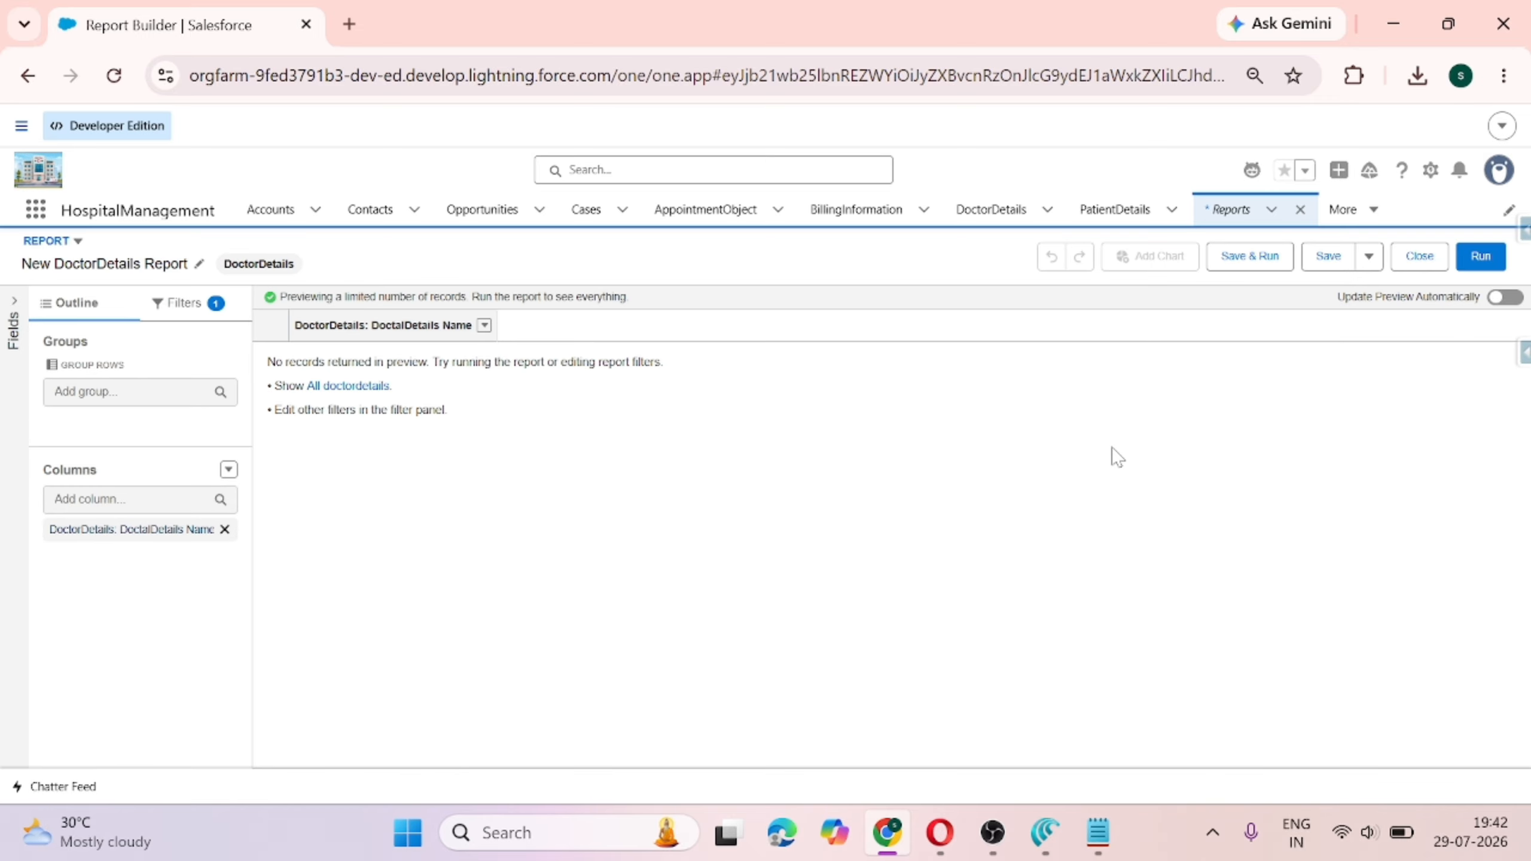
Check the report's filters, and add the Doctor ID, Doctor Name and Doctor Specialization columns.
{"action": "left_click", "coordinate": [179, 304]}
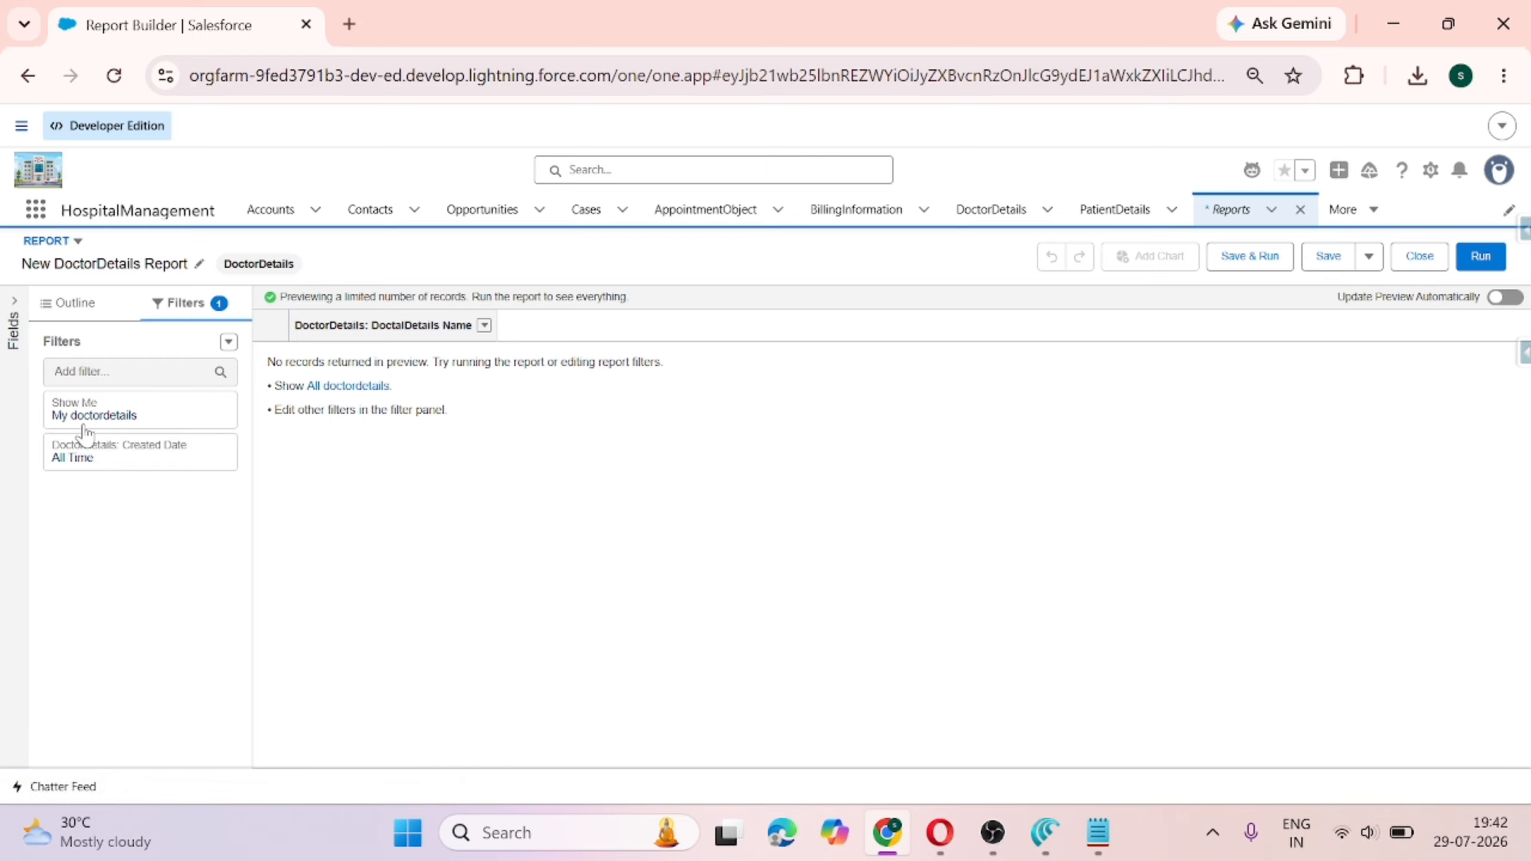
{"action": "left_click", "coordinate": [81, 303]}
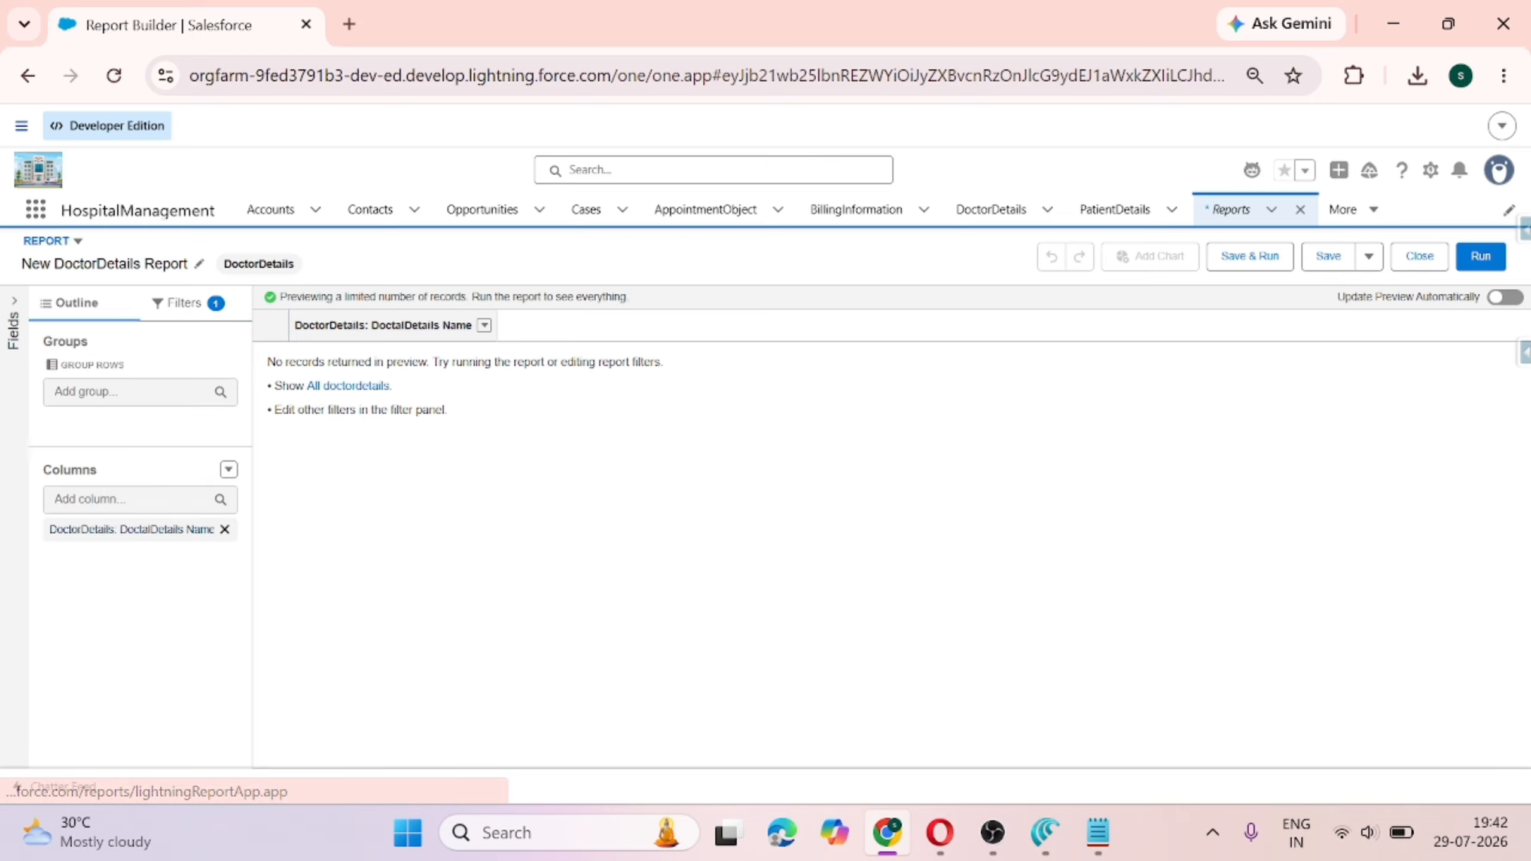
{"action": "left_click", "coordinate": [127, 499]}
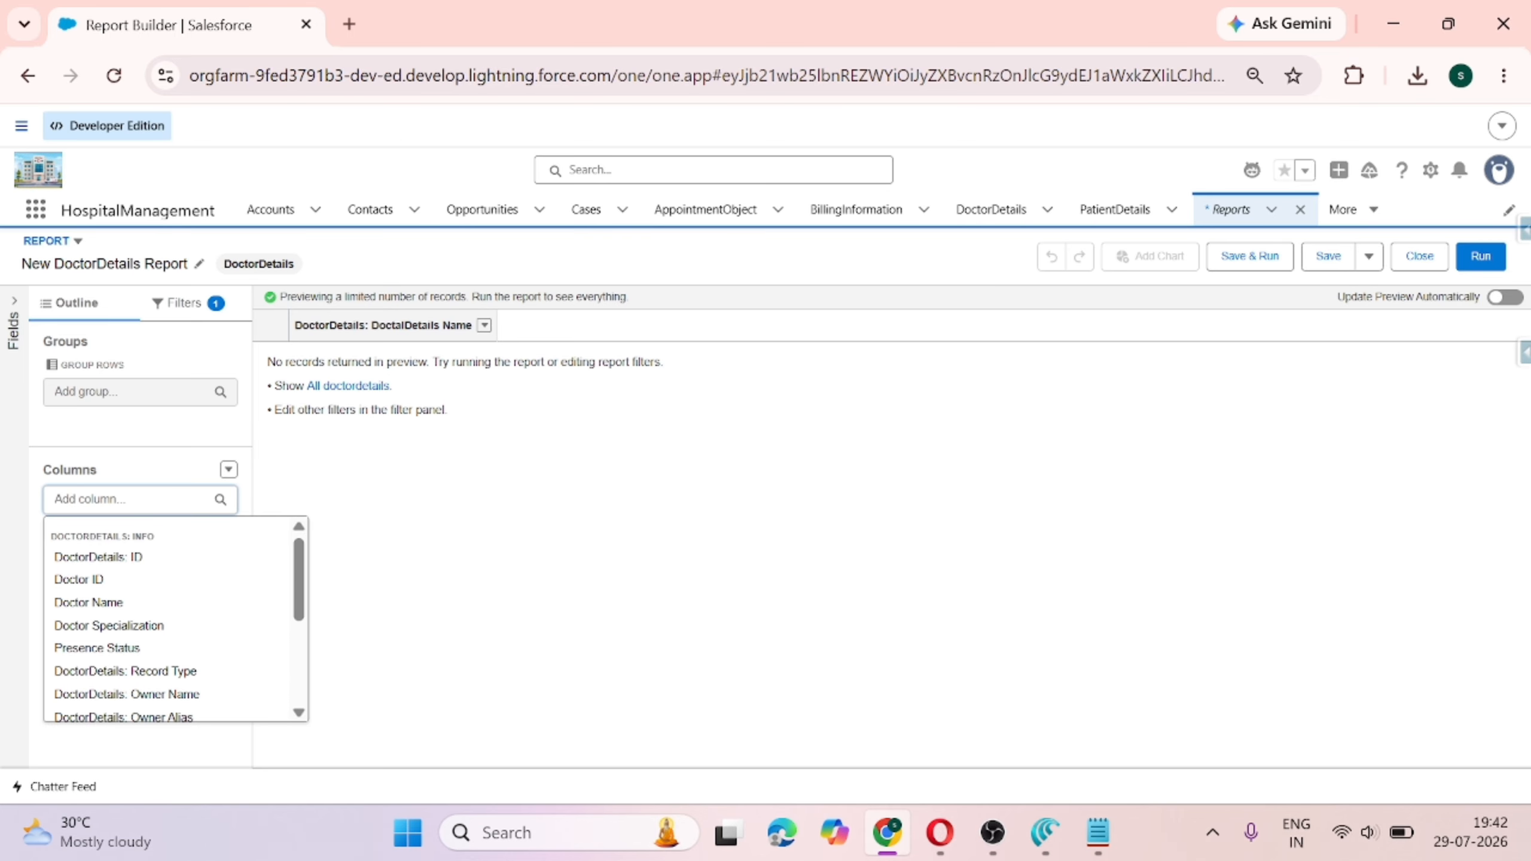
{"action": "left_click", "coordinate": [94, 579]}
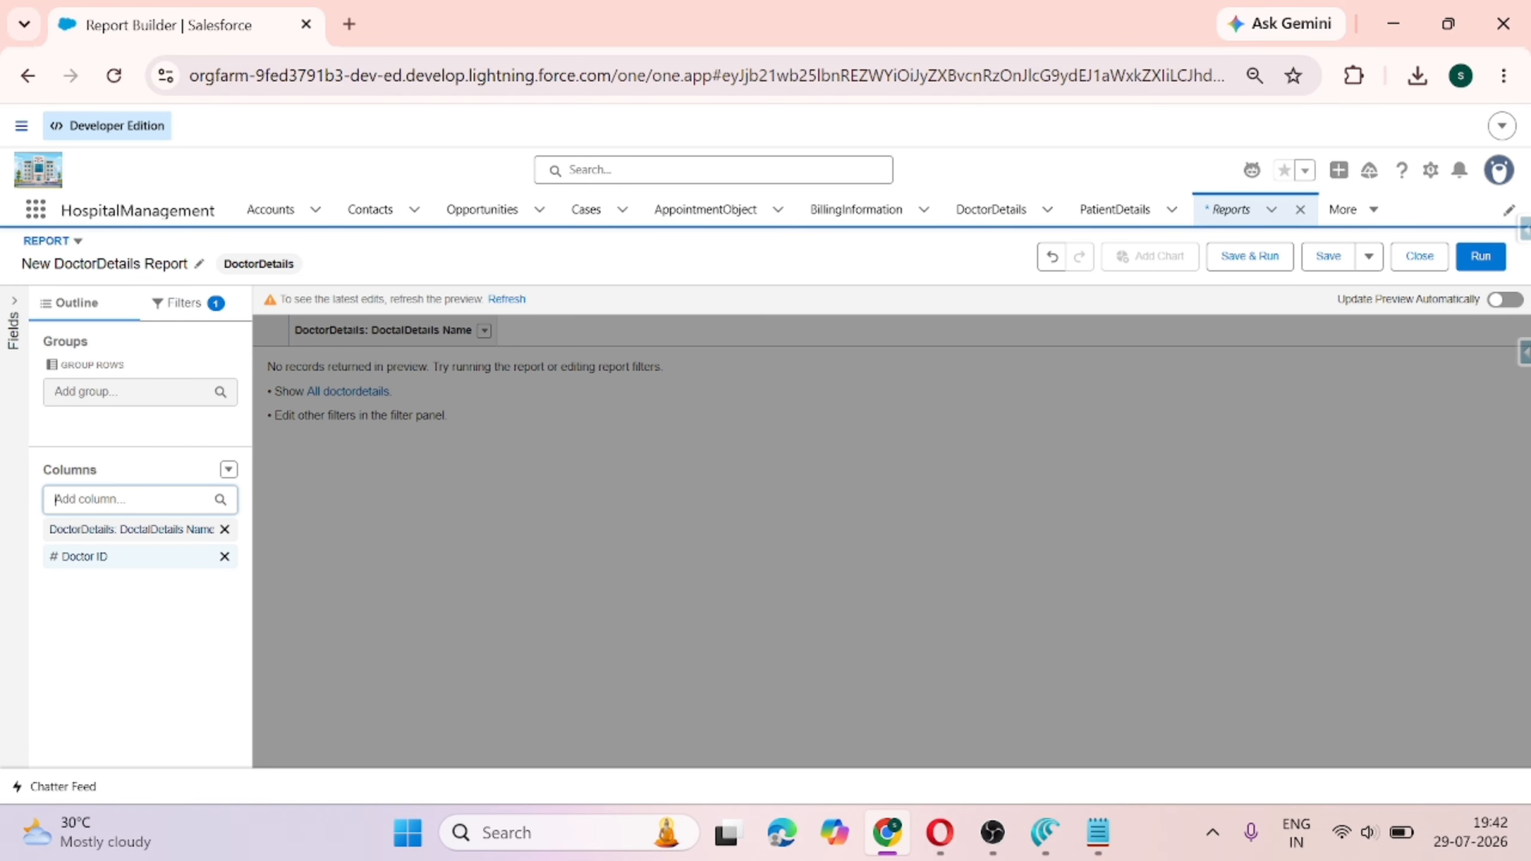
{"action": "left_click", "coordinate": [126, 498]}
{"action": "left_click", "coordinate": [106, 582]}
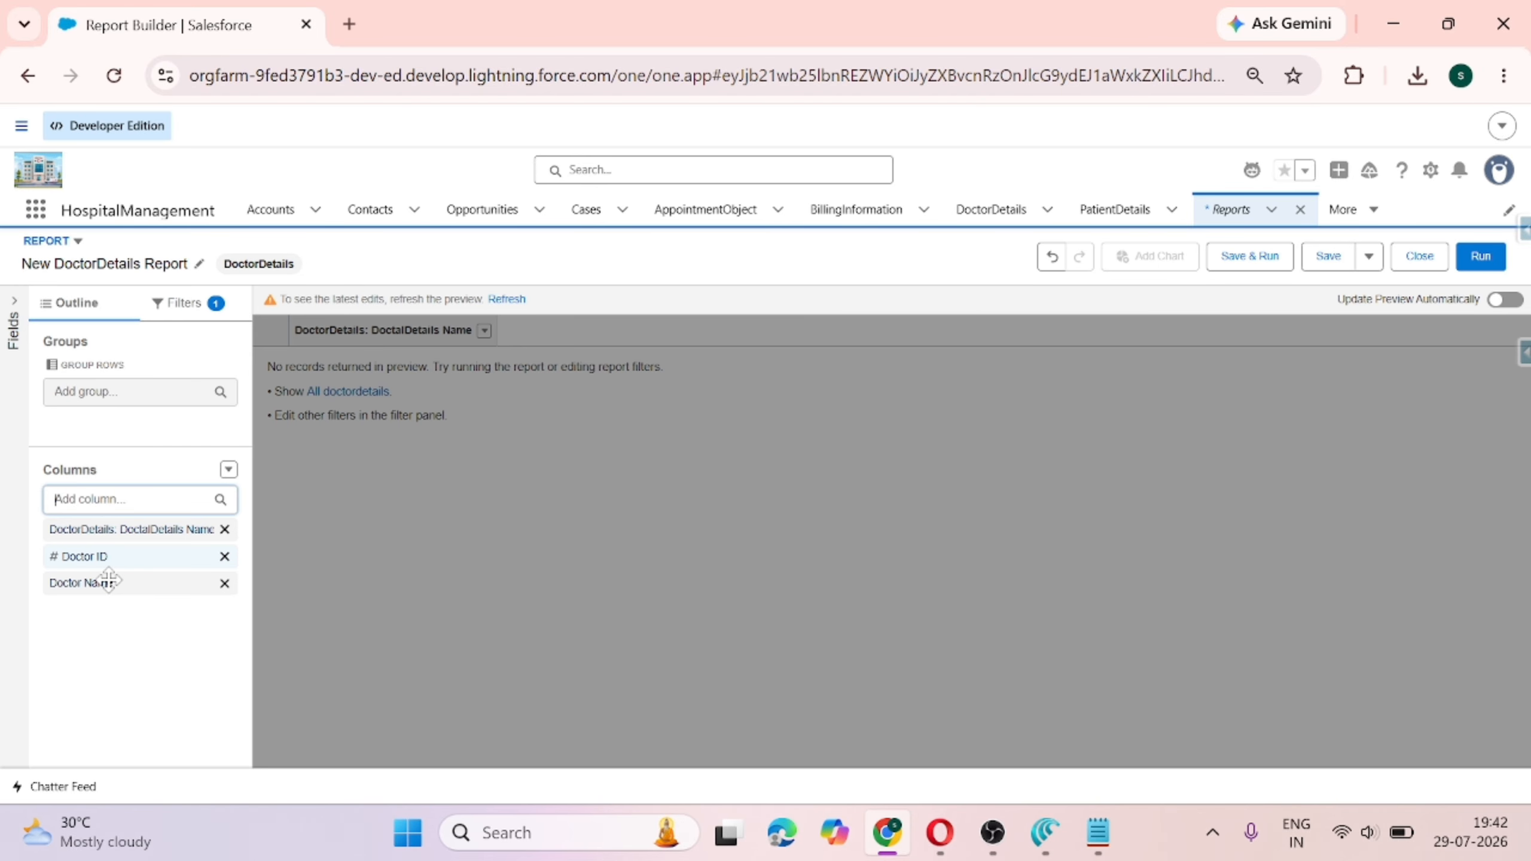
{"action": "left_click", "coordinate": [111, 505]}
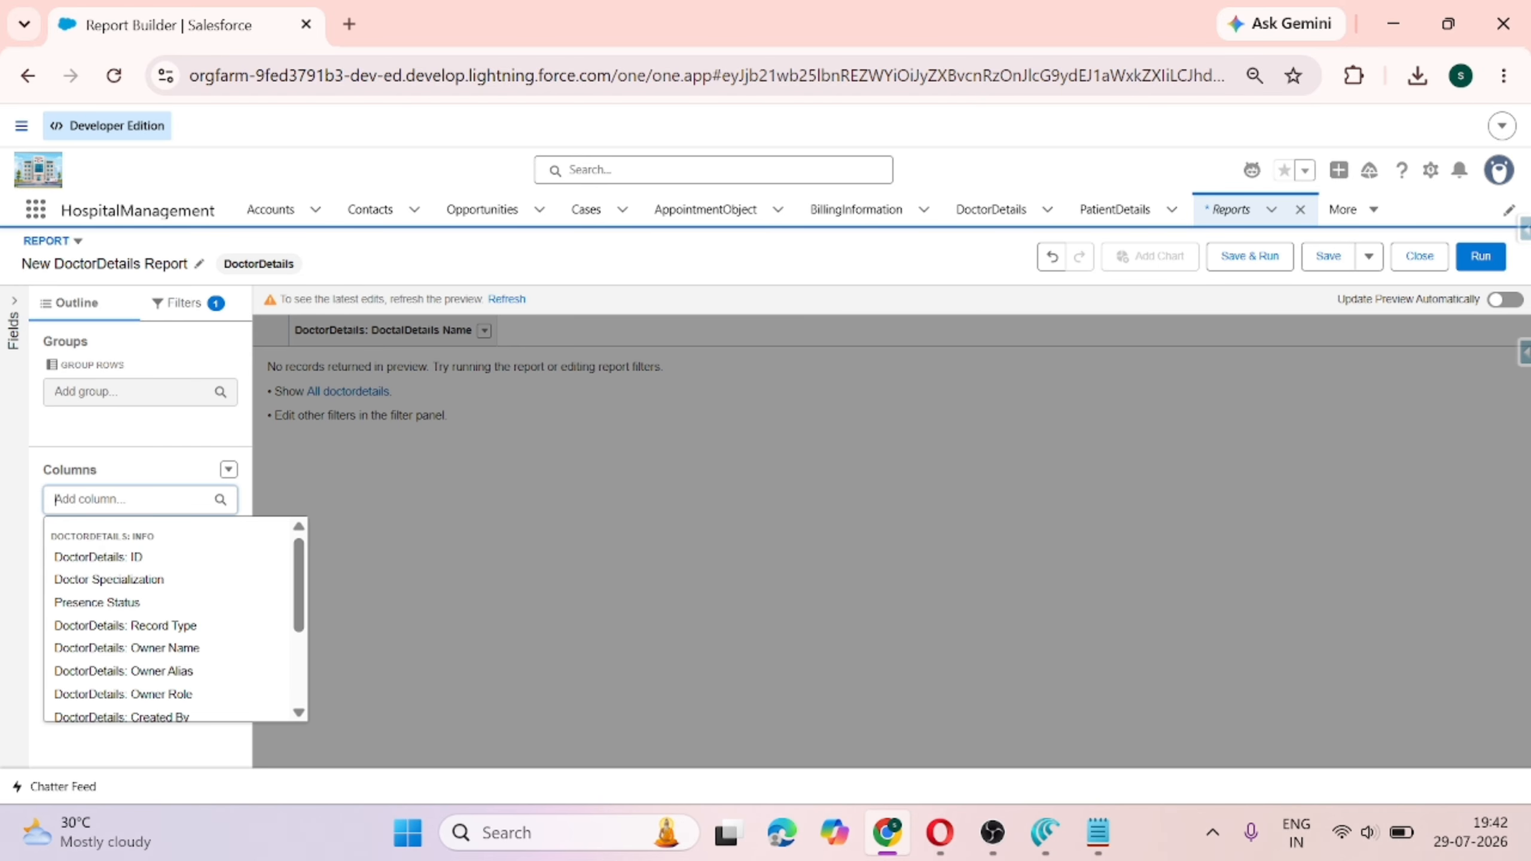
{"action": "left_click", "coordinate": [152, 585]}
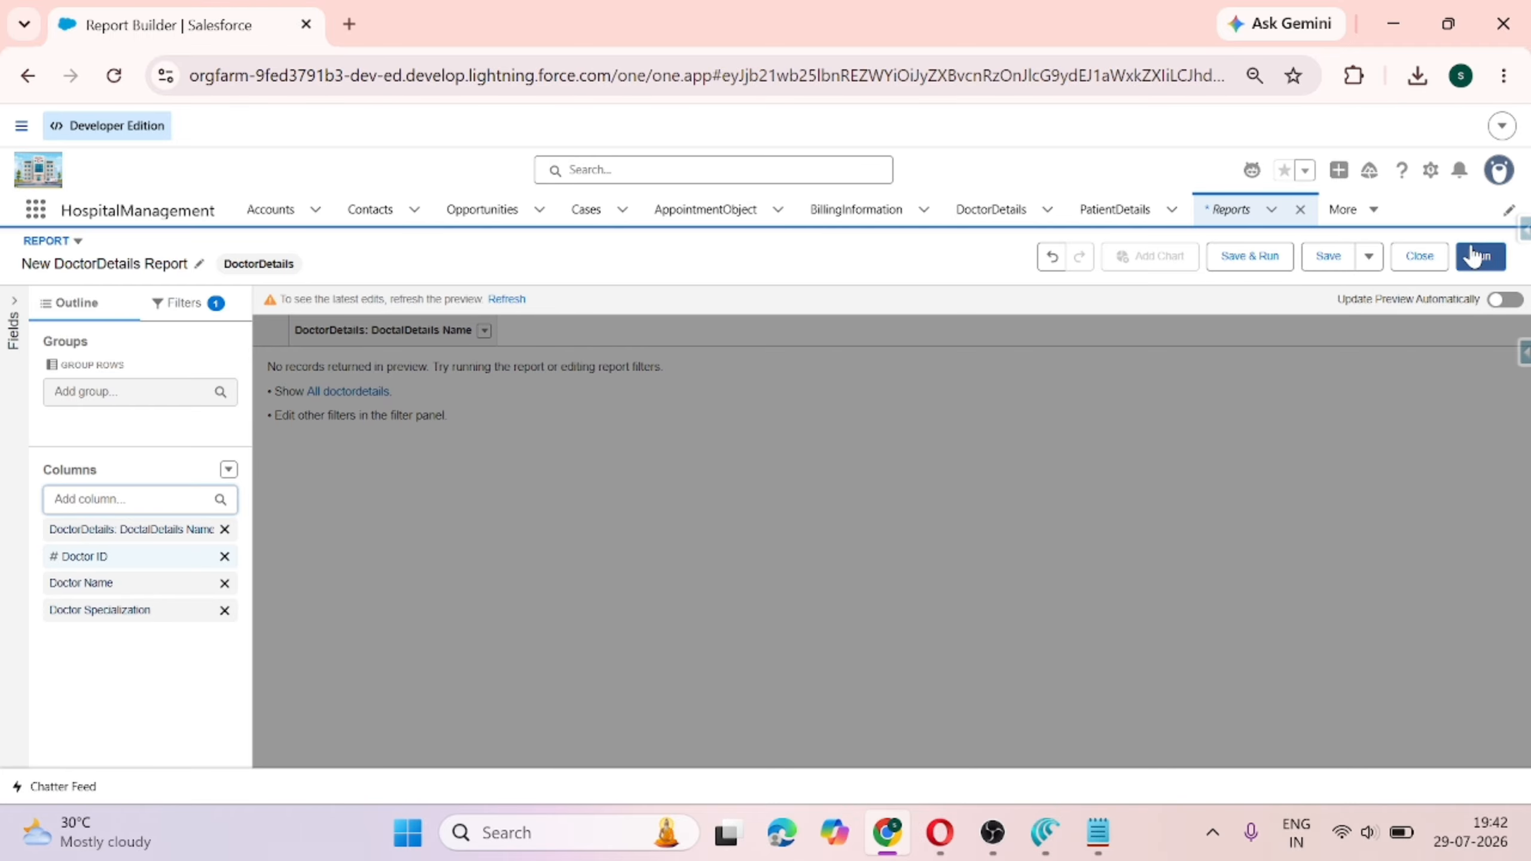
Review the report's filters and columns, and run the report before returning to editing it.
{"action": "left_click", "coordinate": [181, 303]}
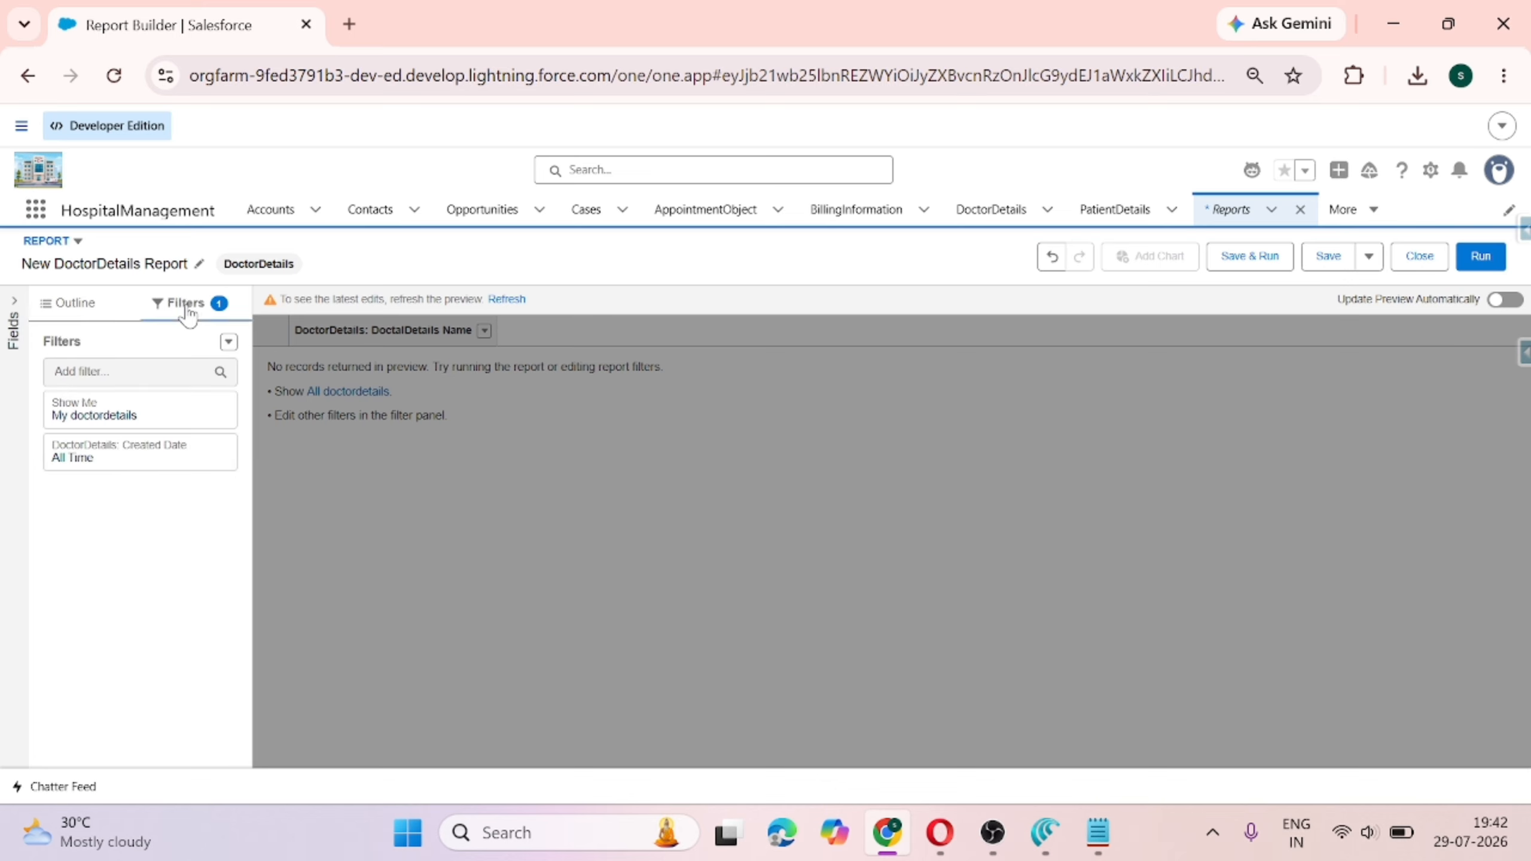
{"action": "left_click", "coordinate": [76, 307]}
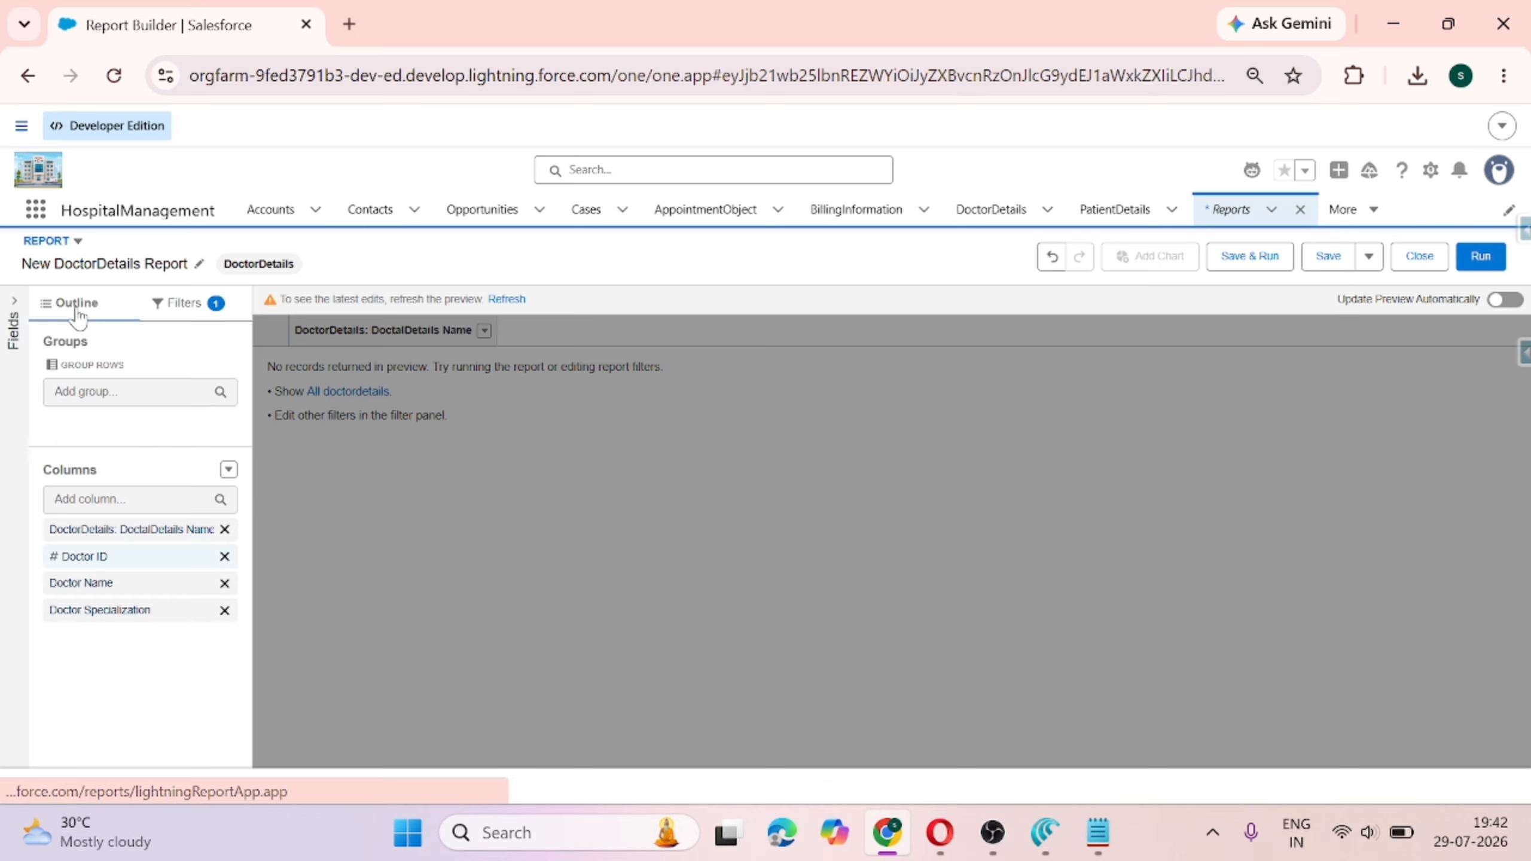
{"action": "left_click", "coordinate": [1477, 264]}
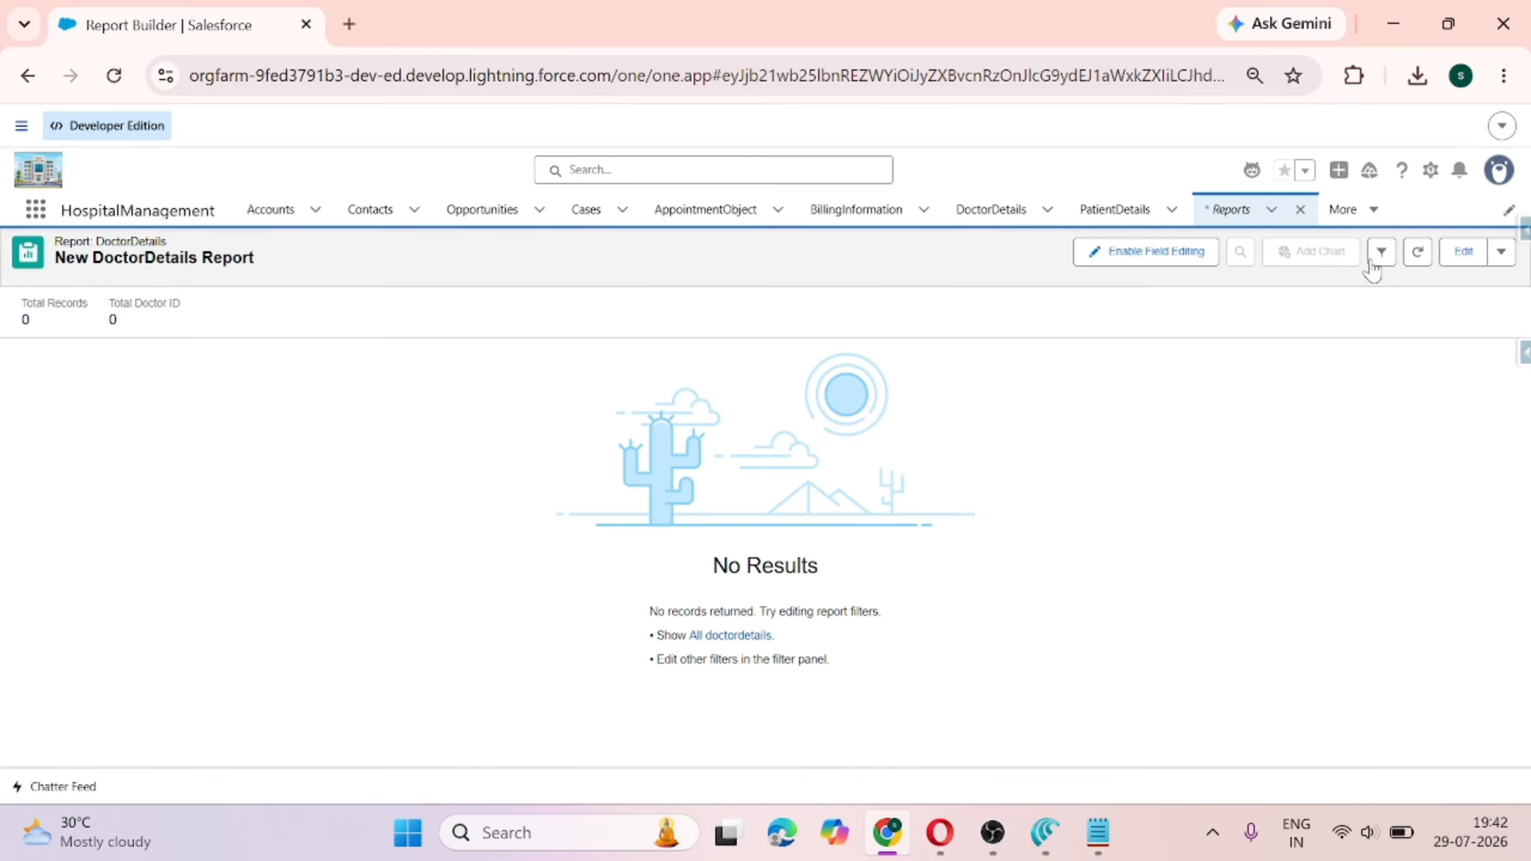
{"action": "left_click", "coordinate": [1459, 253]}
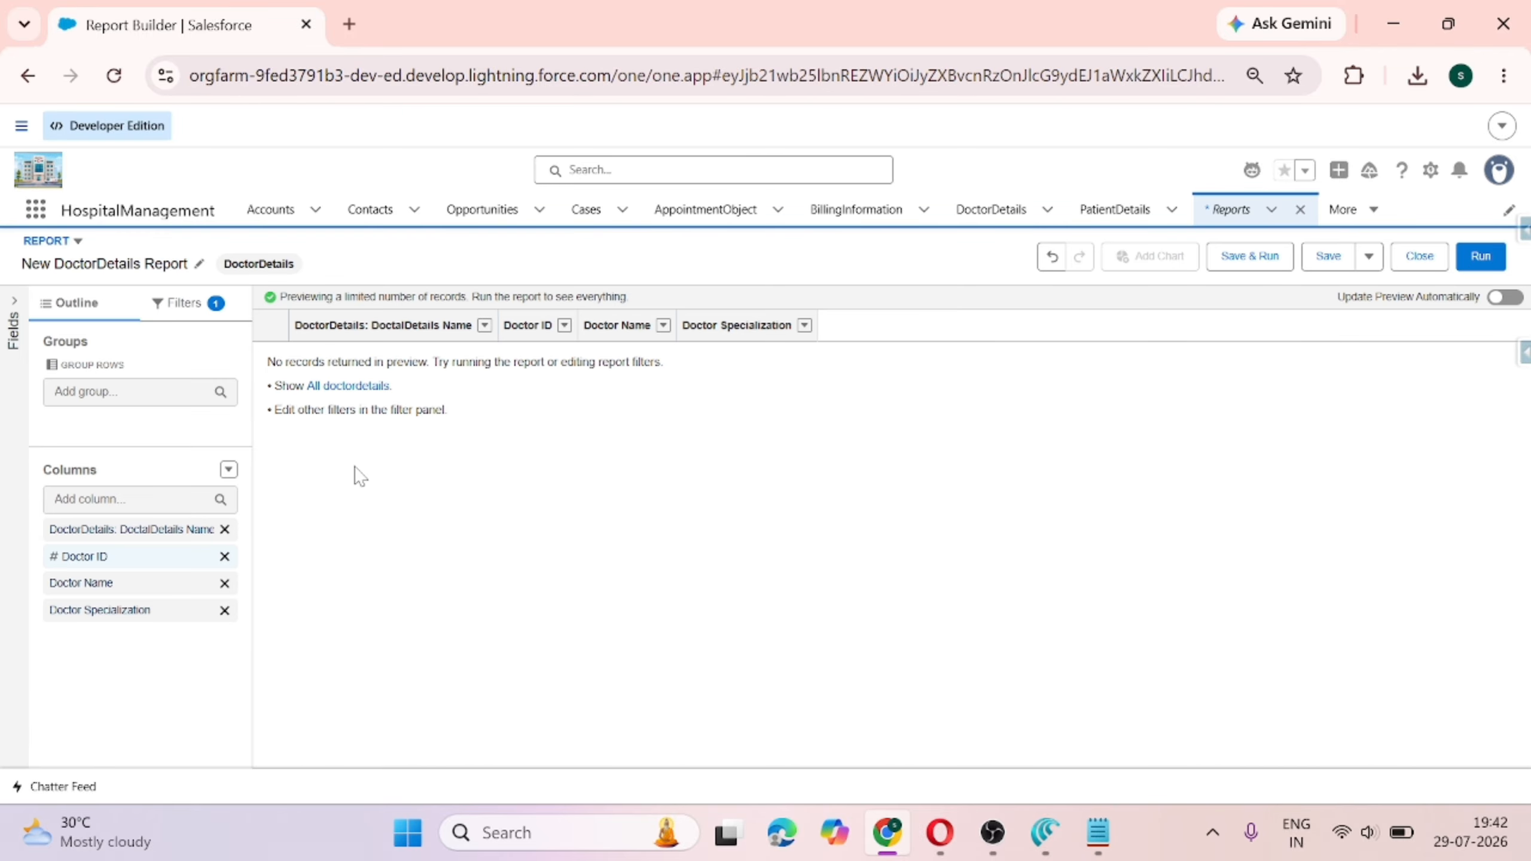
{"action": "left_click", "coordinate": [175, 303]}
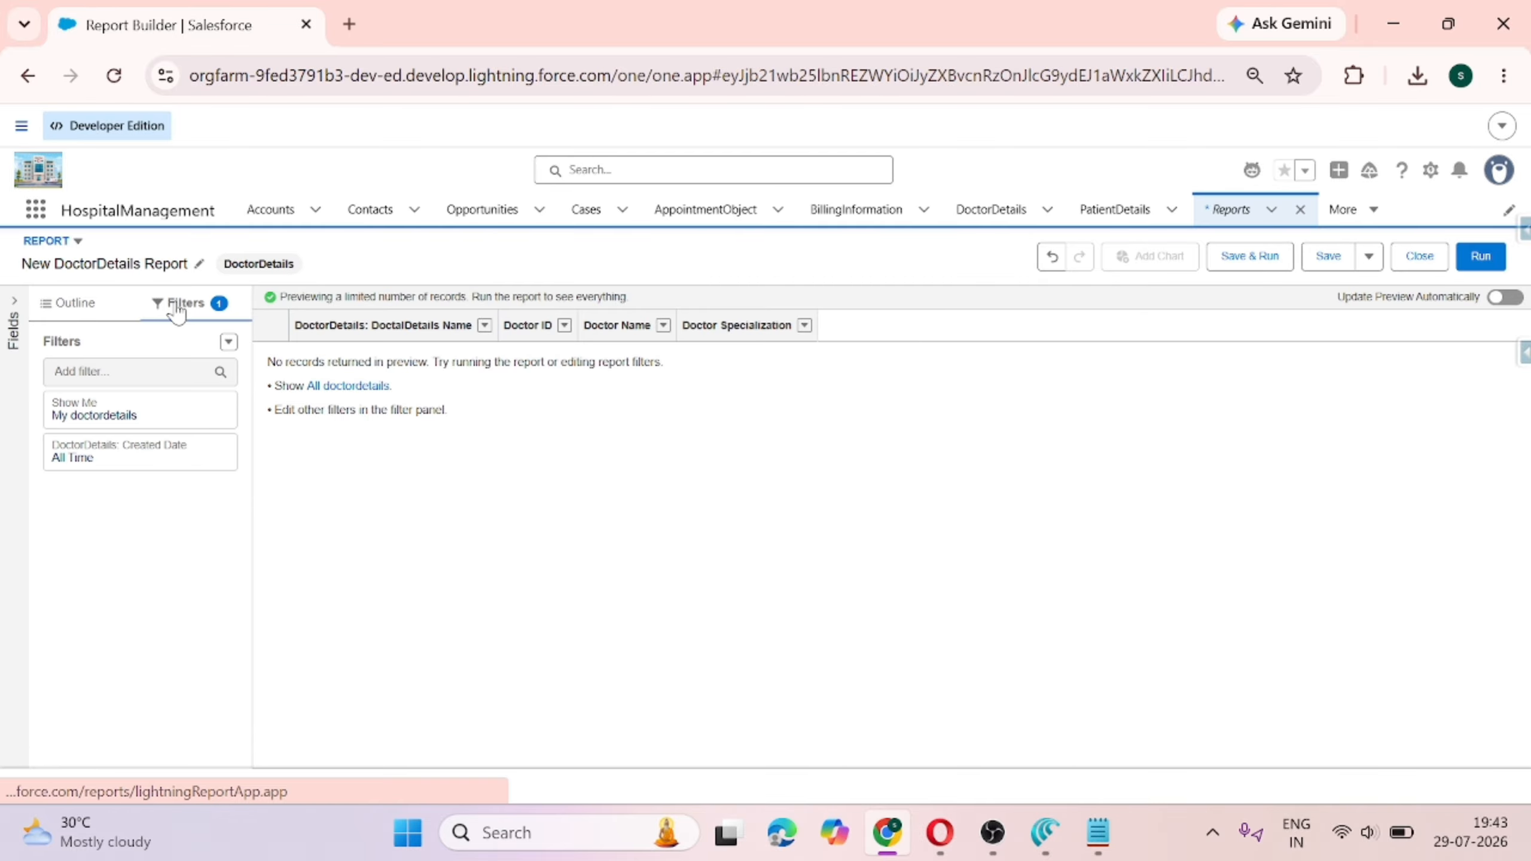
{"action": "left_click", "coordinate": [88, 301]}
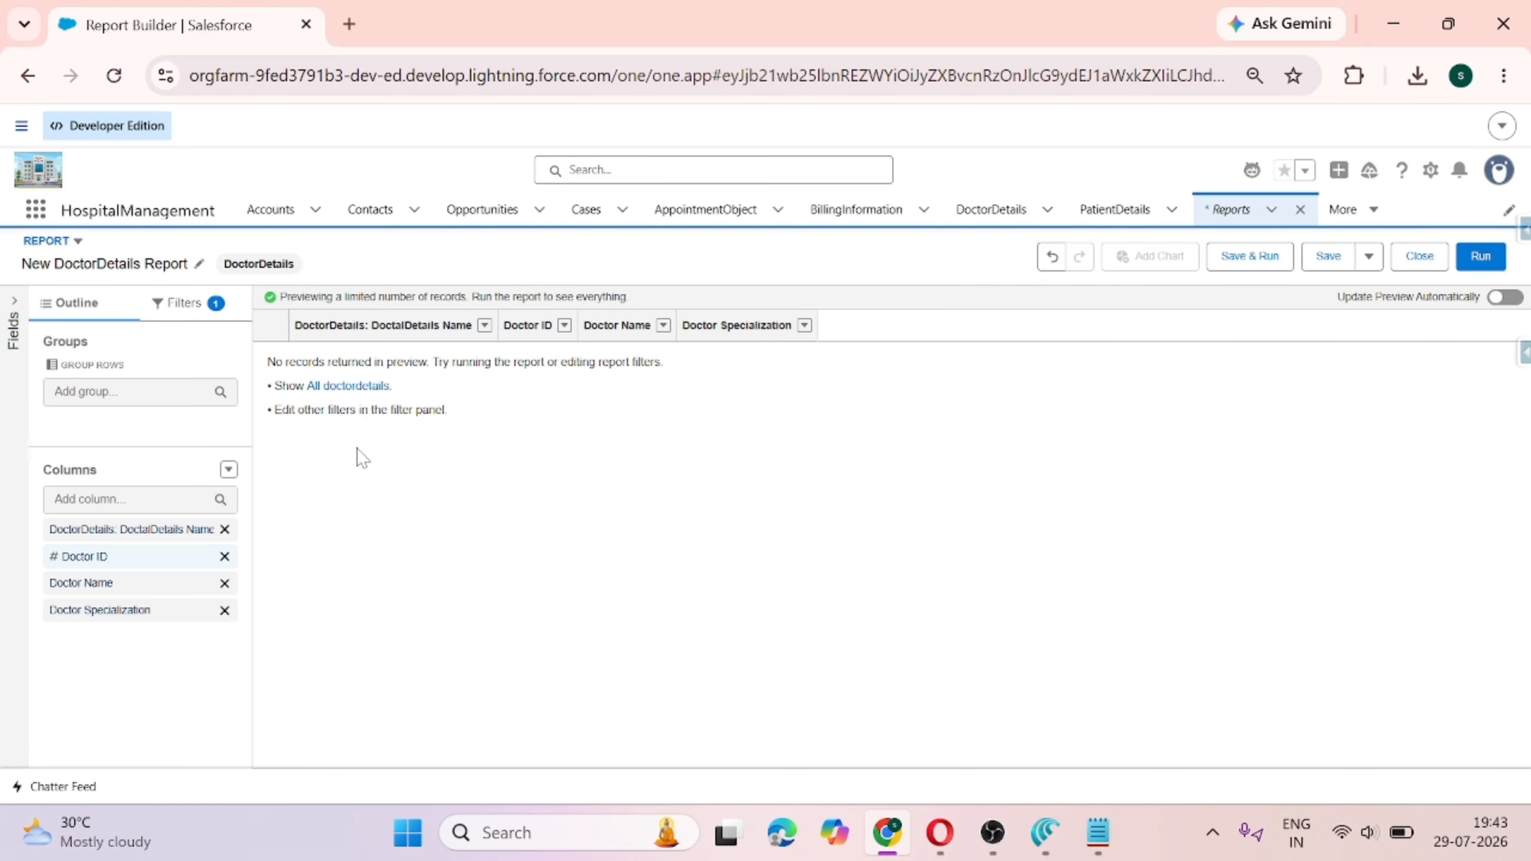
Start saving and running the report, and set its Report Unique Name to DoctordetailsReport.
{"action": "left_click", "coordinate": [1250, 257]}
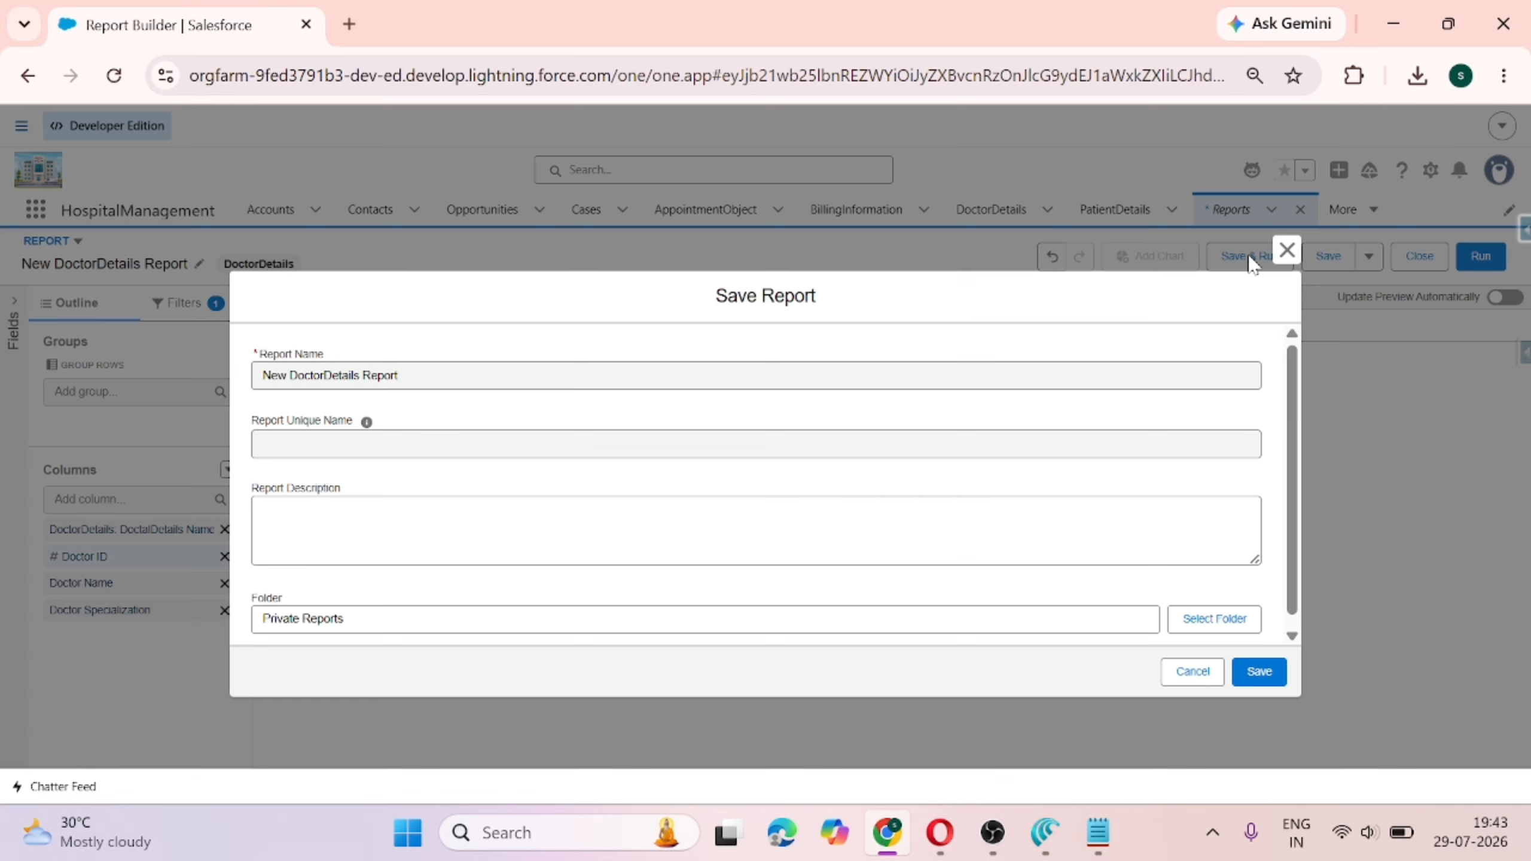
{"action": "left_click", "coordinate": [369, 446]}
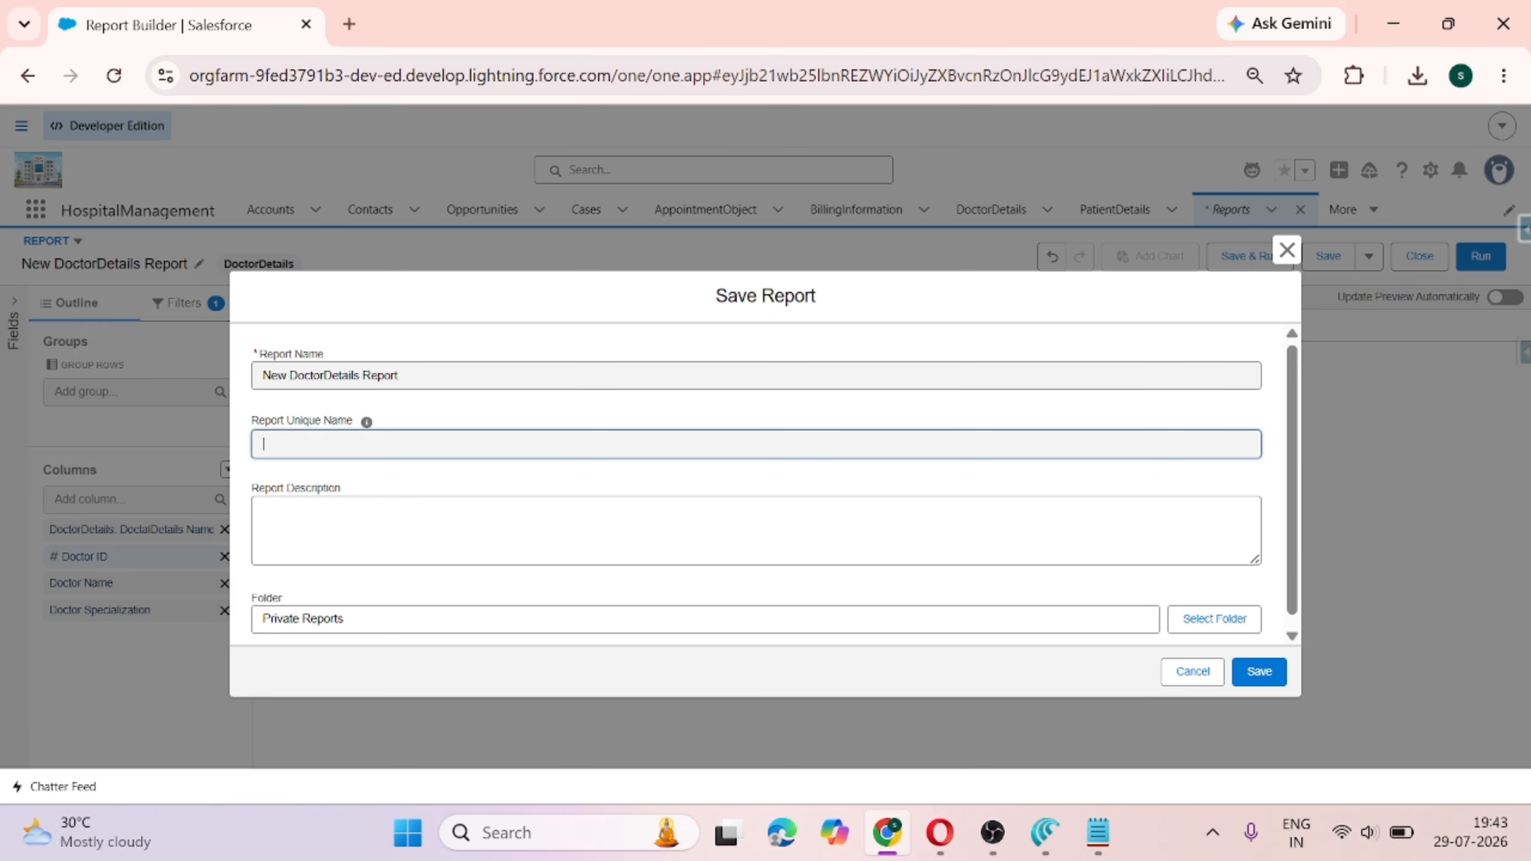
{"action": "type", "text": "D"}
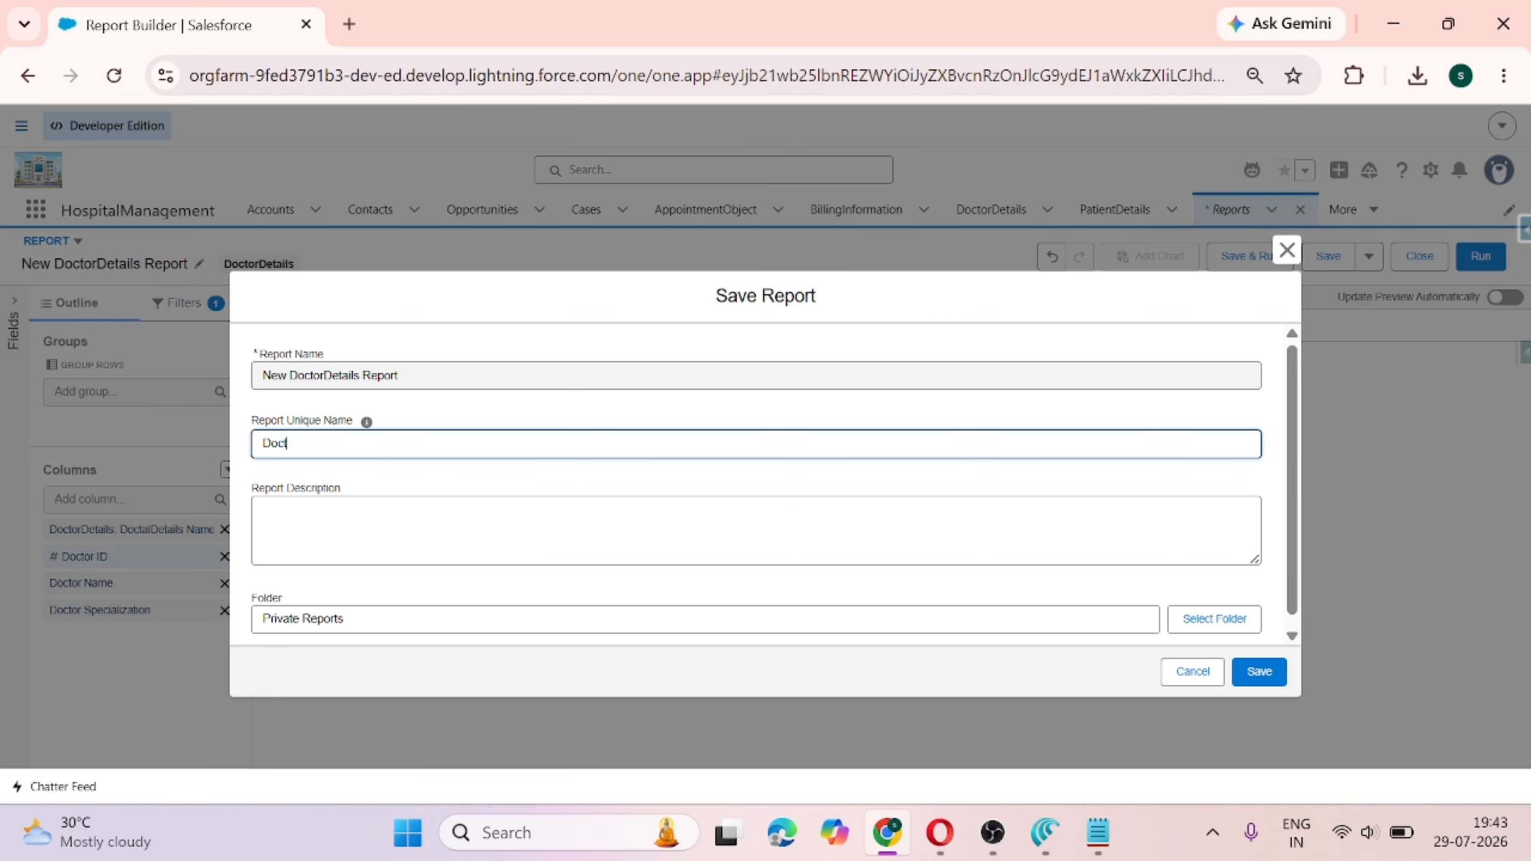
{"action": "type", "text": "octordetails Repo"}
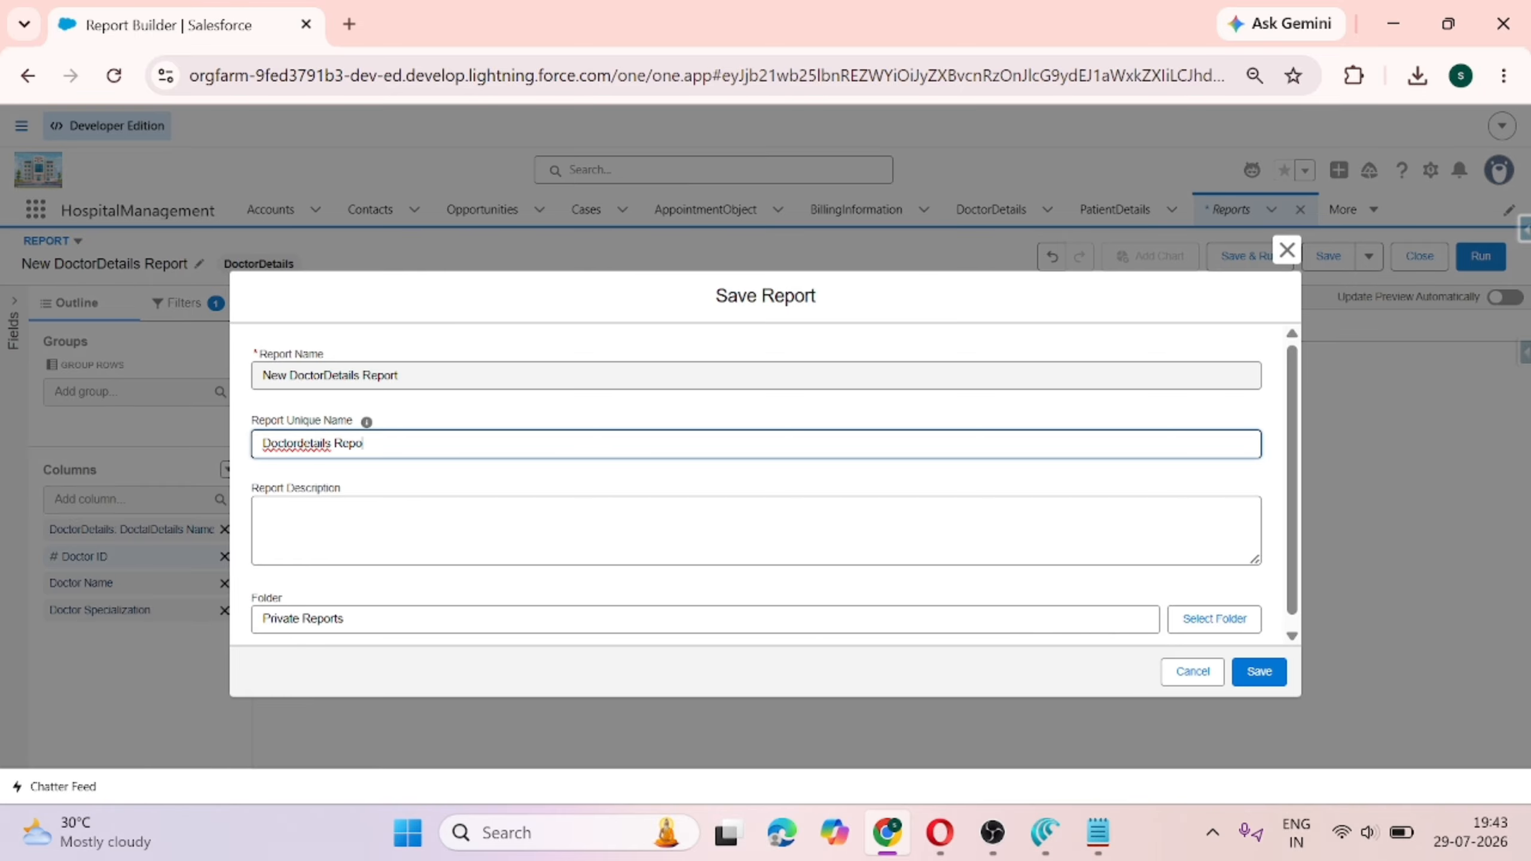
{"action": "type", "text": "rt"}
{"action": "key", "text": "Tab"}
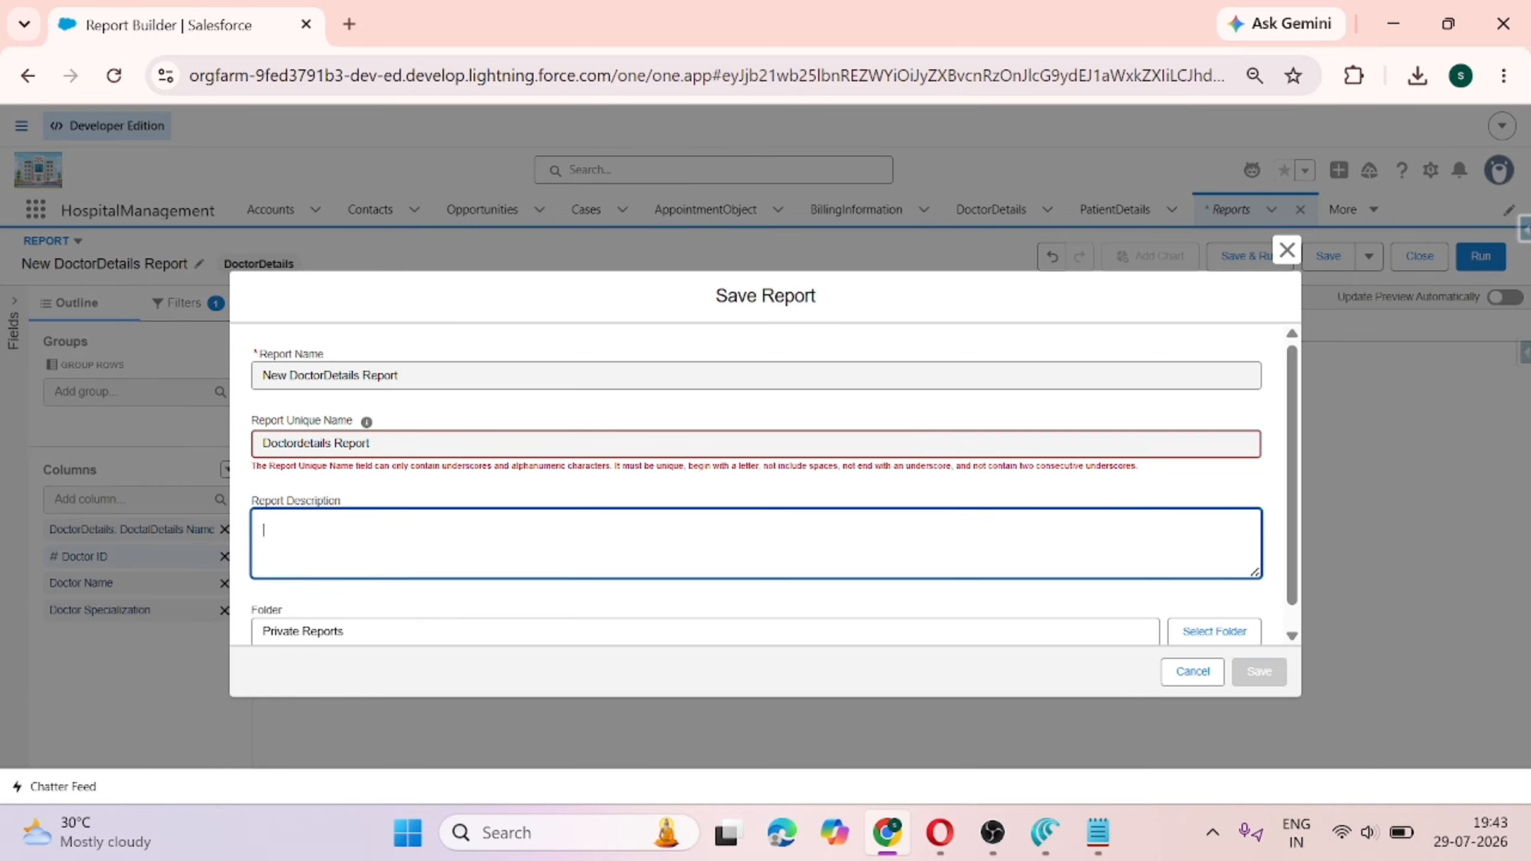
{"action": "left_click", "coordinate": [332, 443]}
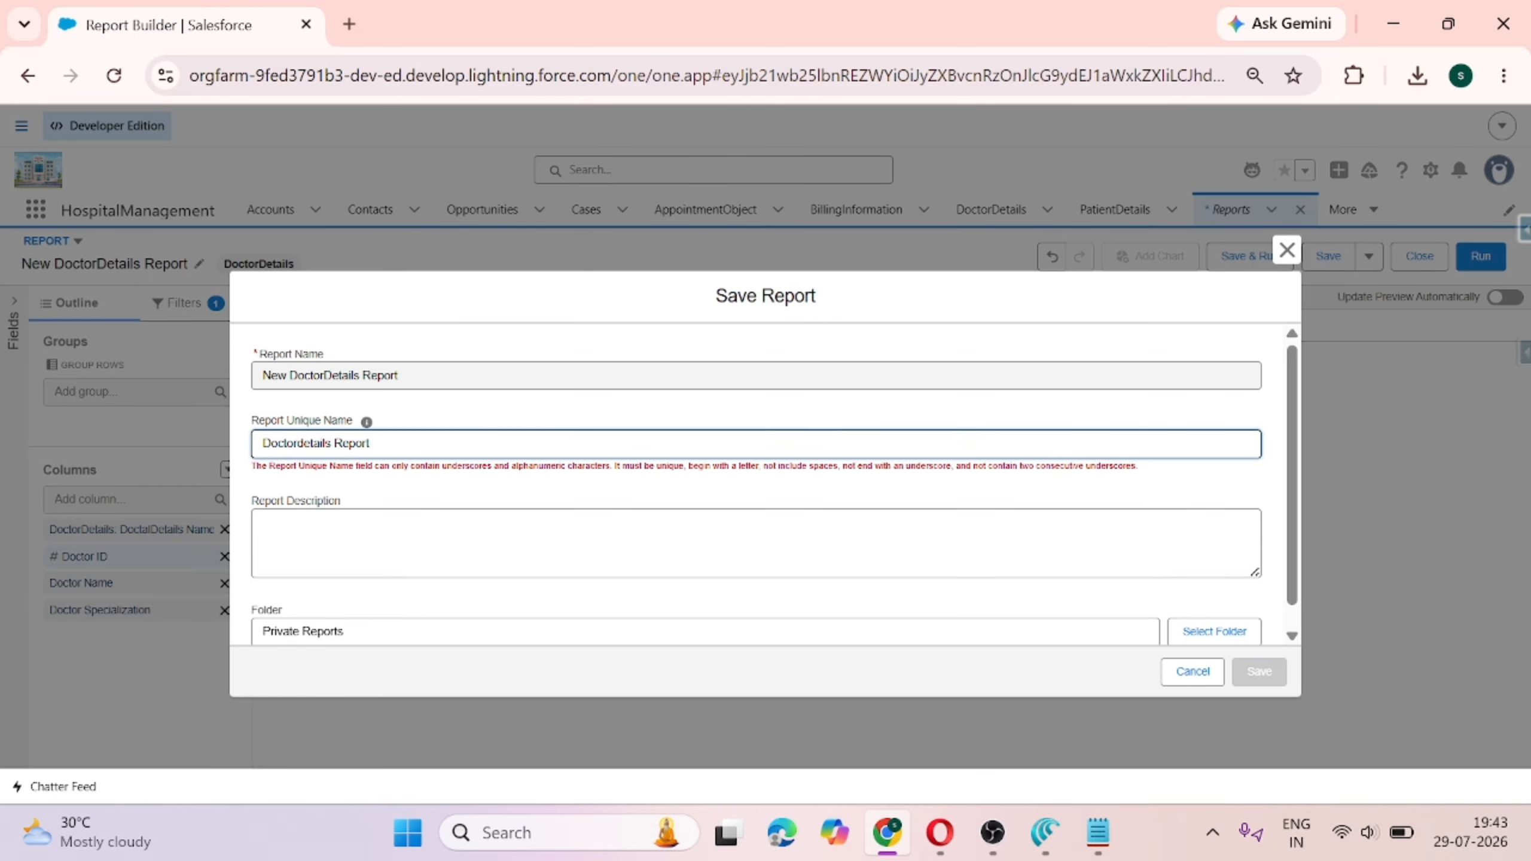
{"action": "scroll", "coordinate": [774, 486], "scroll_direction": "down", "scroll_amount": 1}
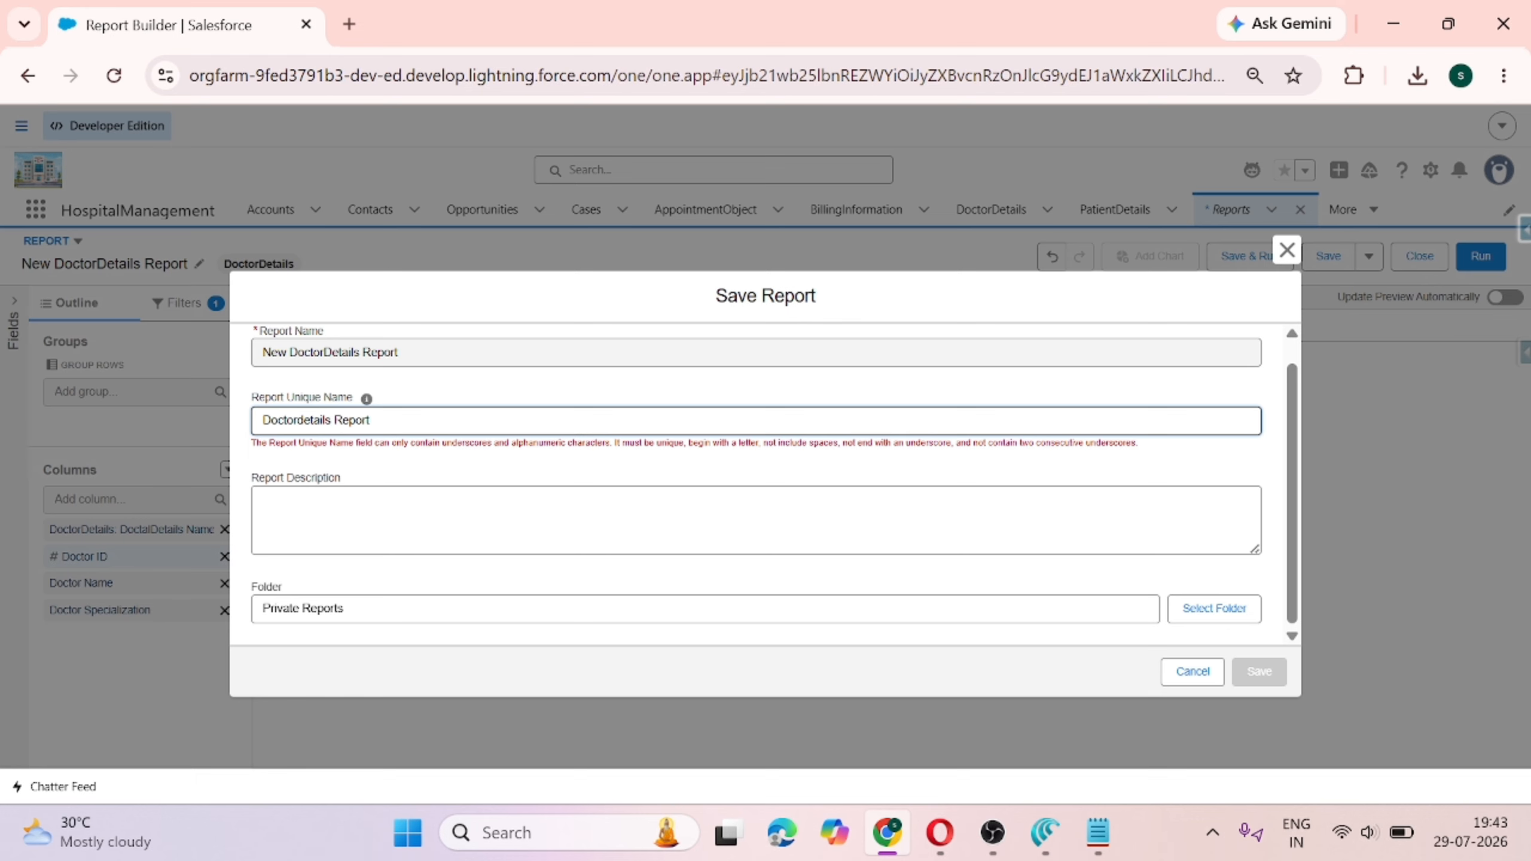
{"action": "key", "text": "Delete"}
{"action": "key", "text": "Tab"}
Choose Public Reports as the report's folder and save the report.
{"action": "left_click", "coordinate": [1209, 609]}
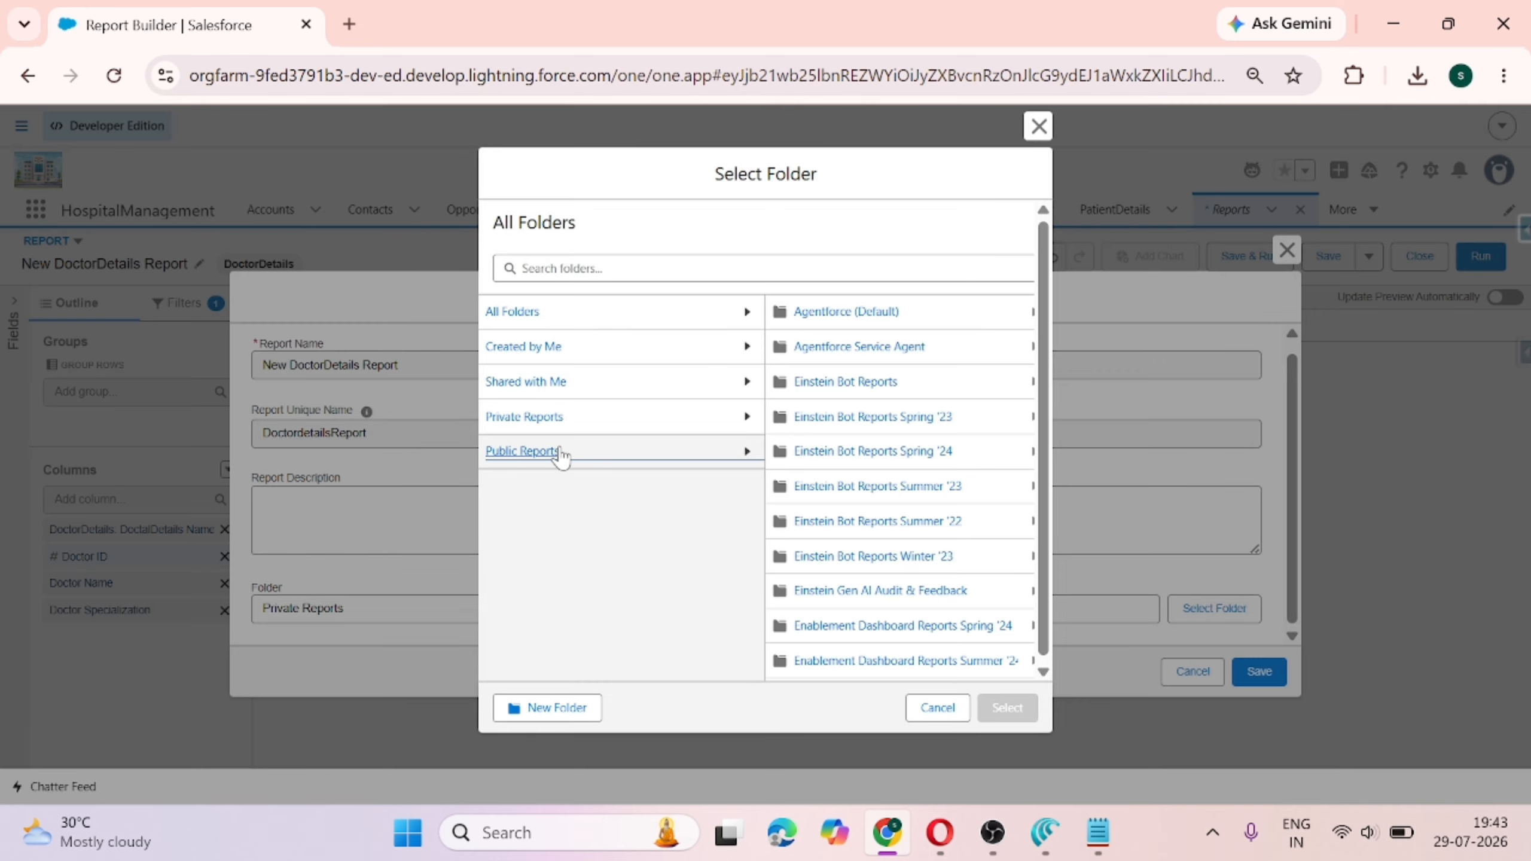
{"action": "left_click", "coordinate": [562, 451]}
{"action": "left_click", "coordinate": [1004, 715]}
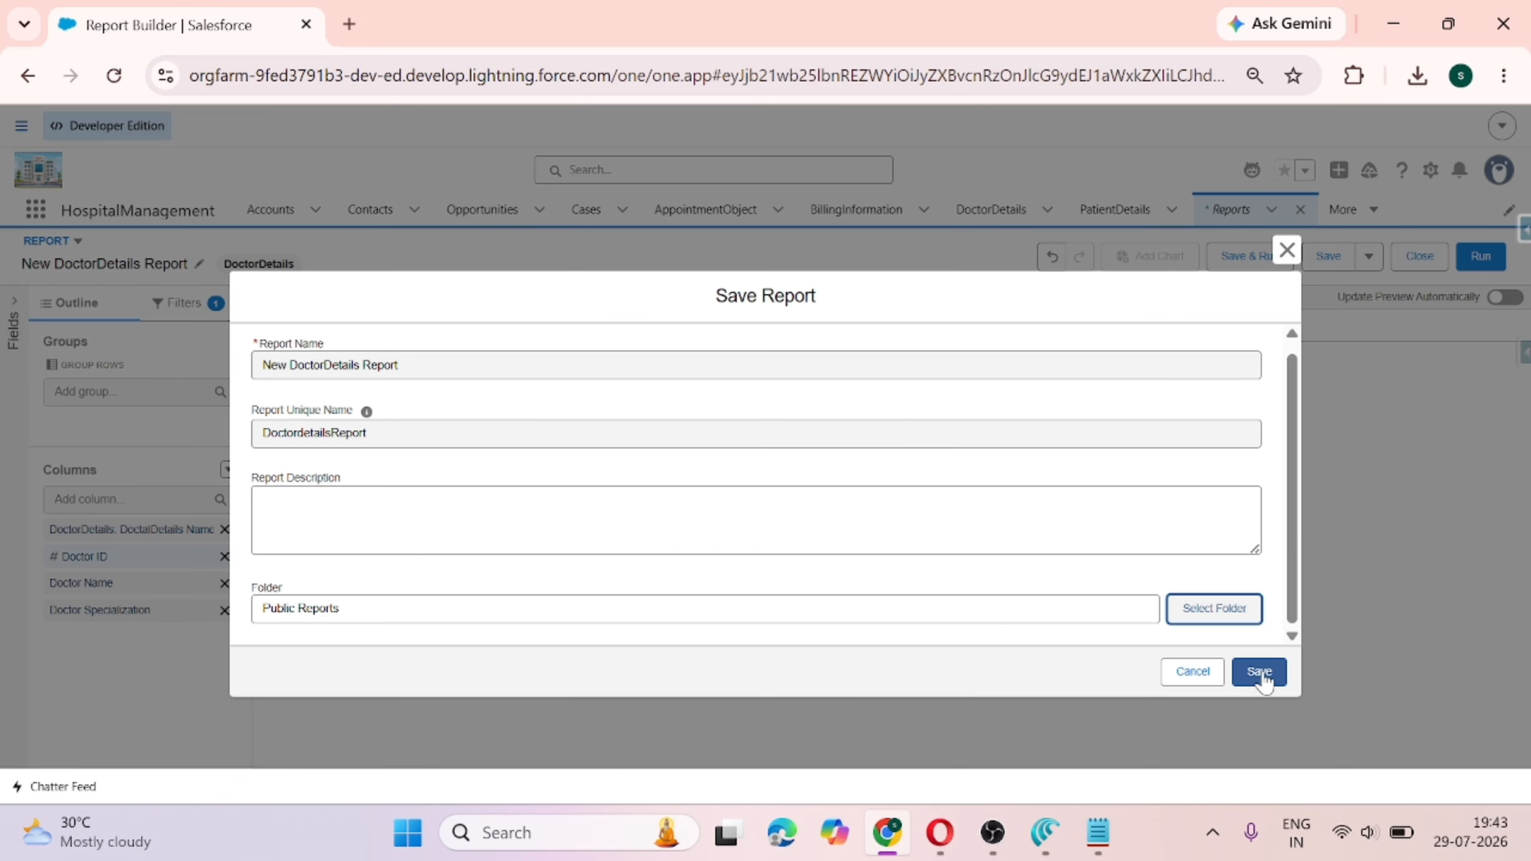
{"action": "left_click", "coordinate": [1261, 674]}
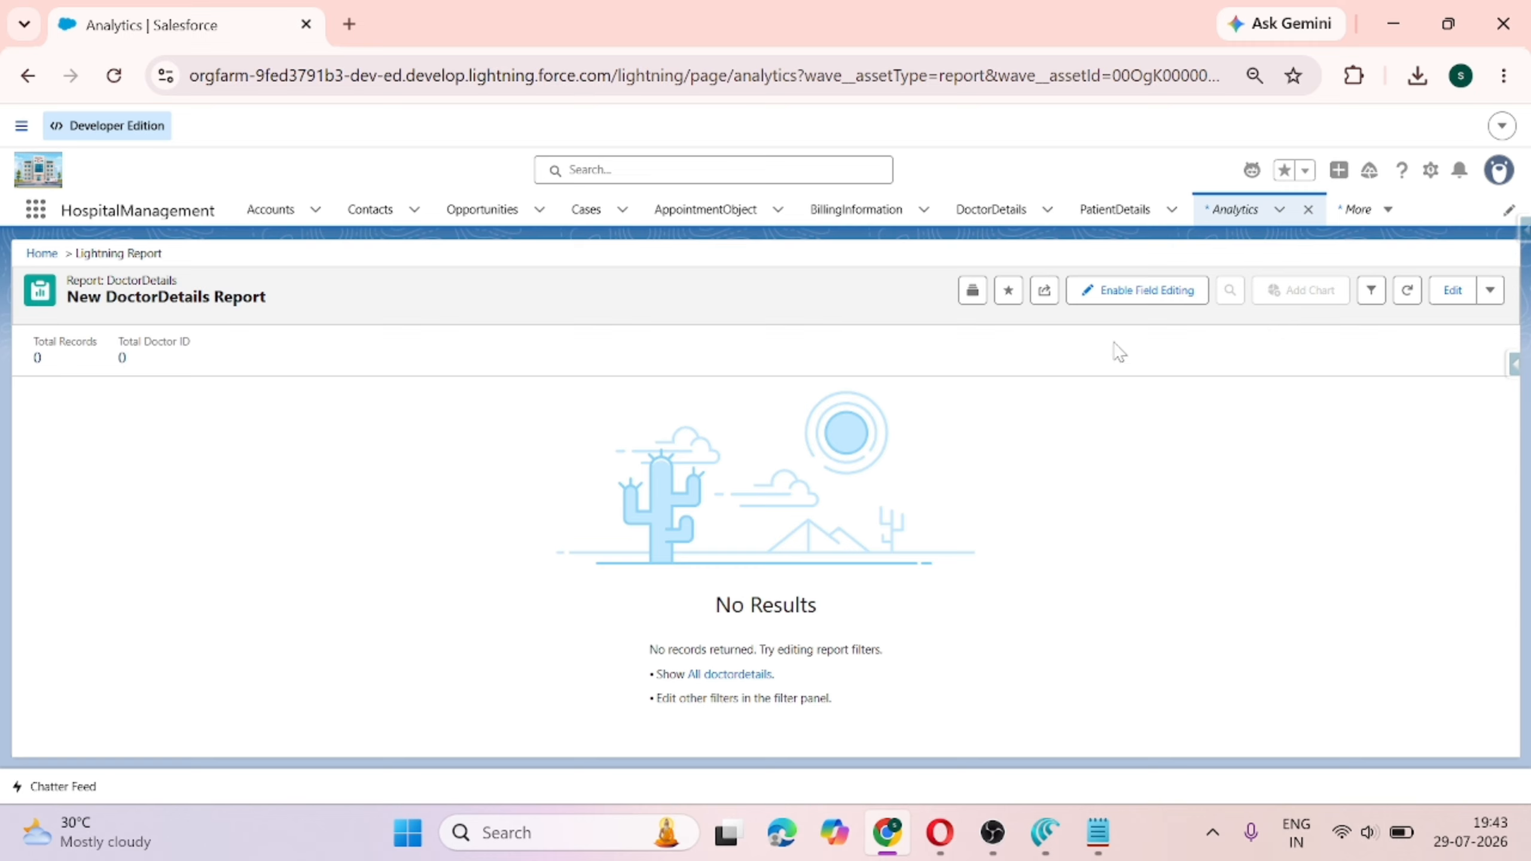
Open the DoctorDetails object and switch to its All list view.
{"action": "left_click", "coordinate": [1012, 222]}
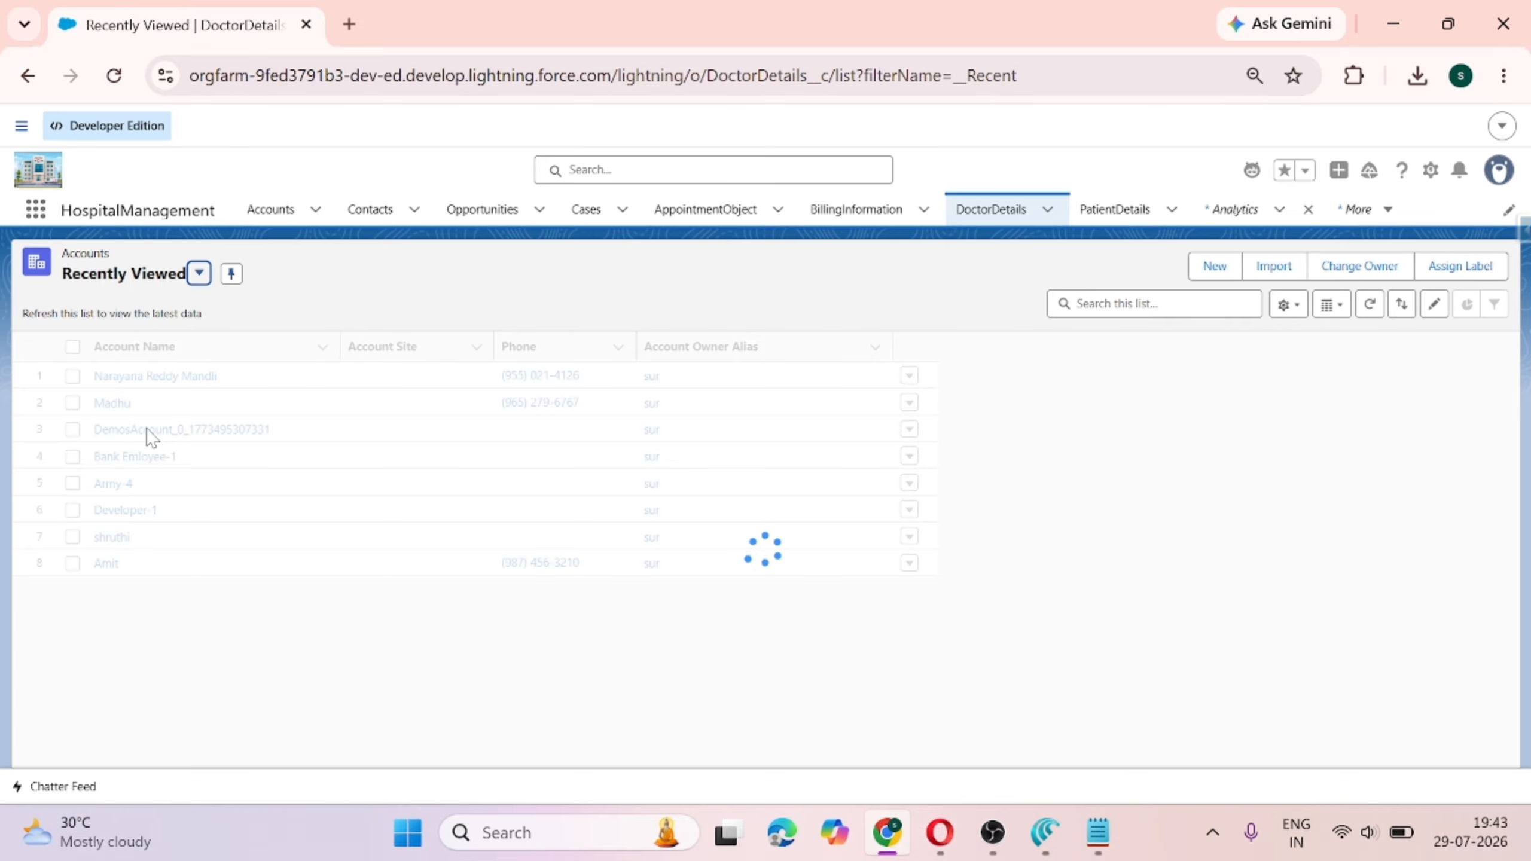
{"action": "left_click", "coordinate": [167, 276]}
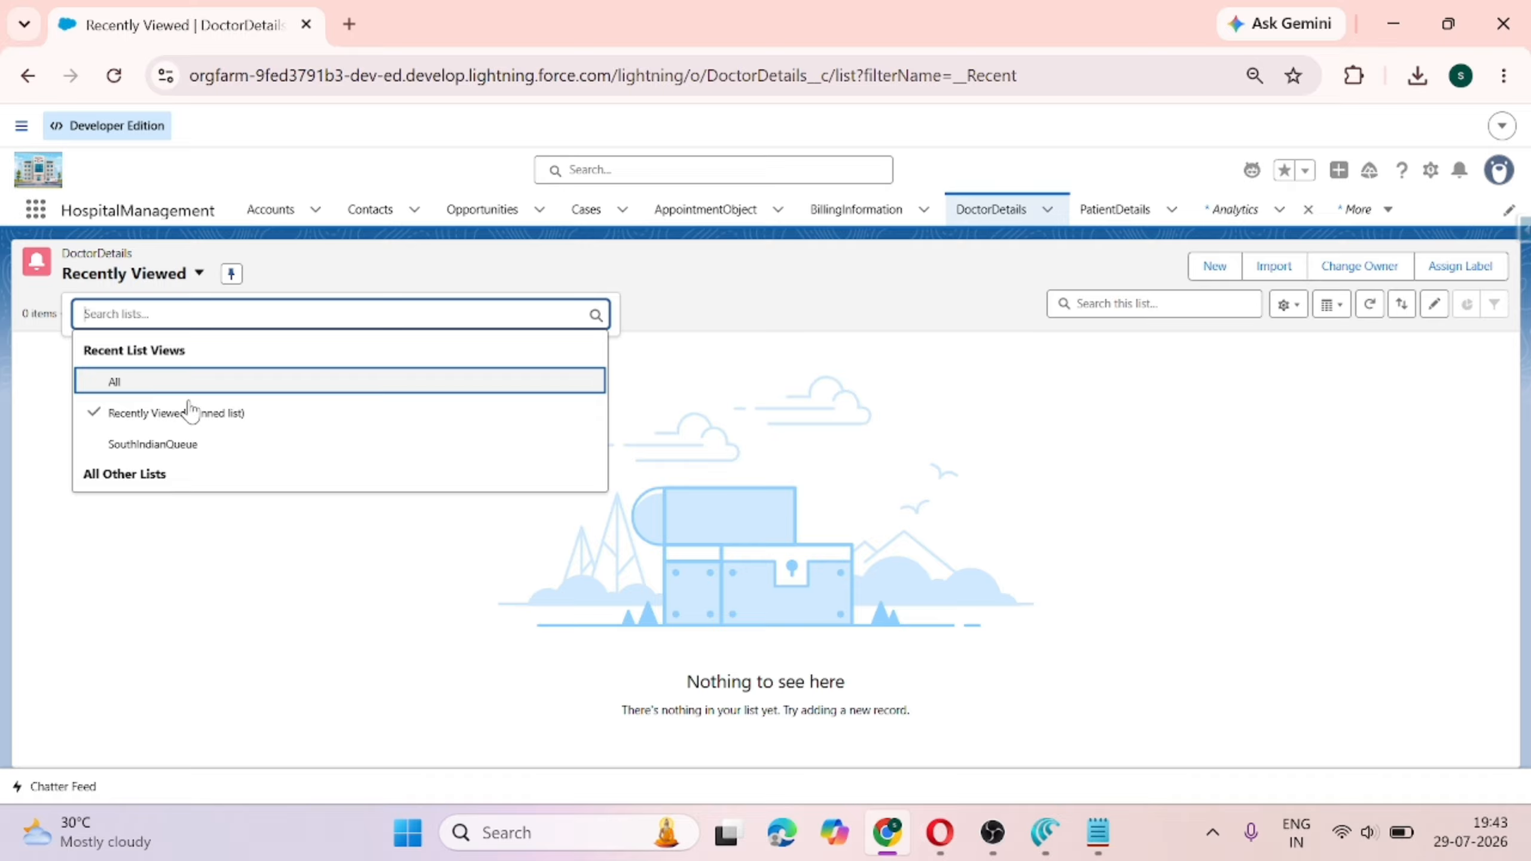
{"action": "left_click", "coordinate": [148, 381]}
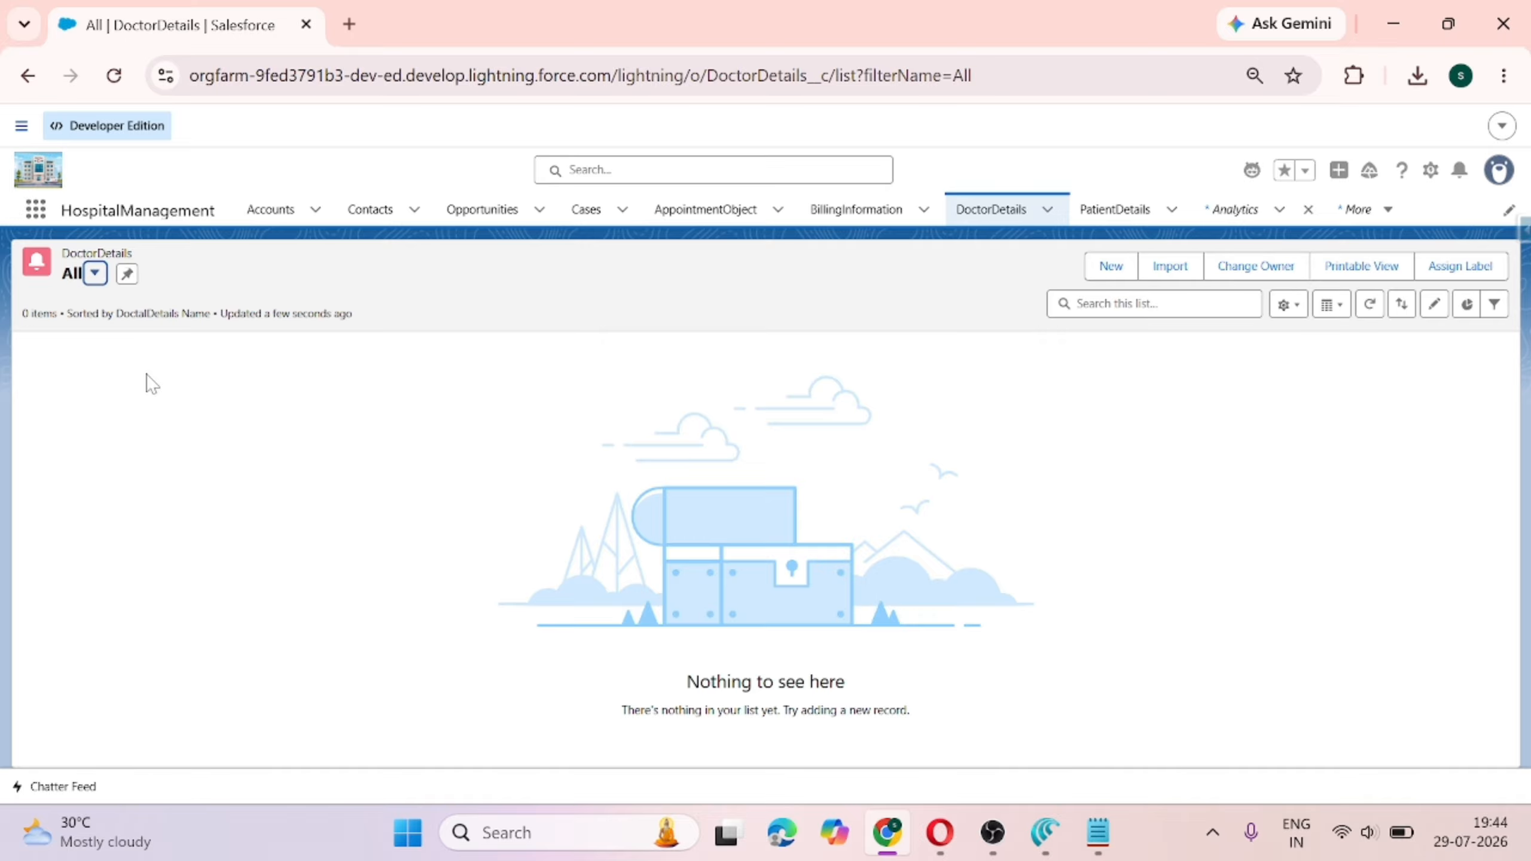
Create a DoctorDetails record with specialization Neurologist, presence status Available, the doctor's name and Doctor ID 1, saving it and starting another.
{"action": "left_click", "coordinate": [1119, 268]}
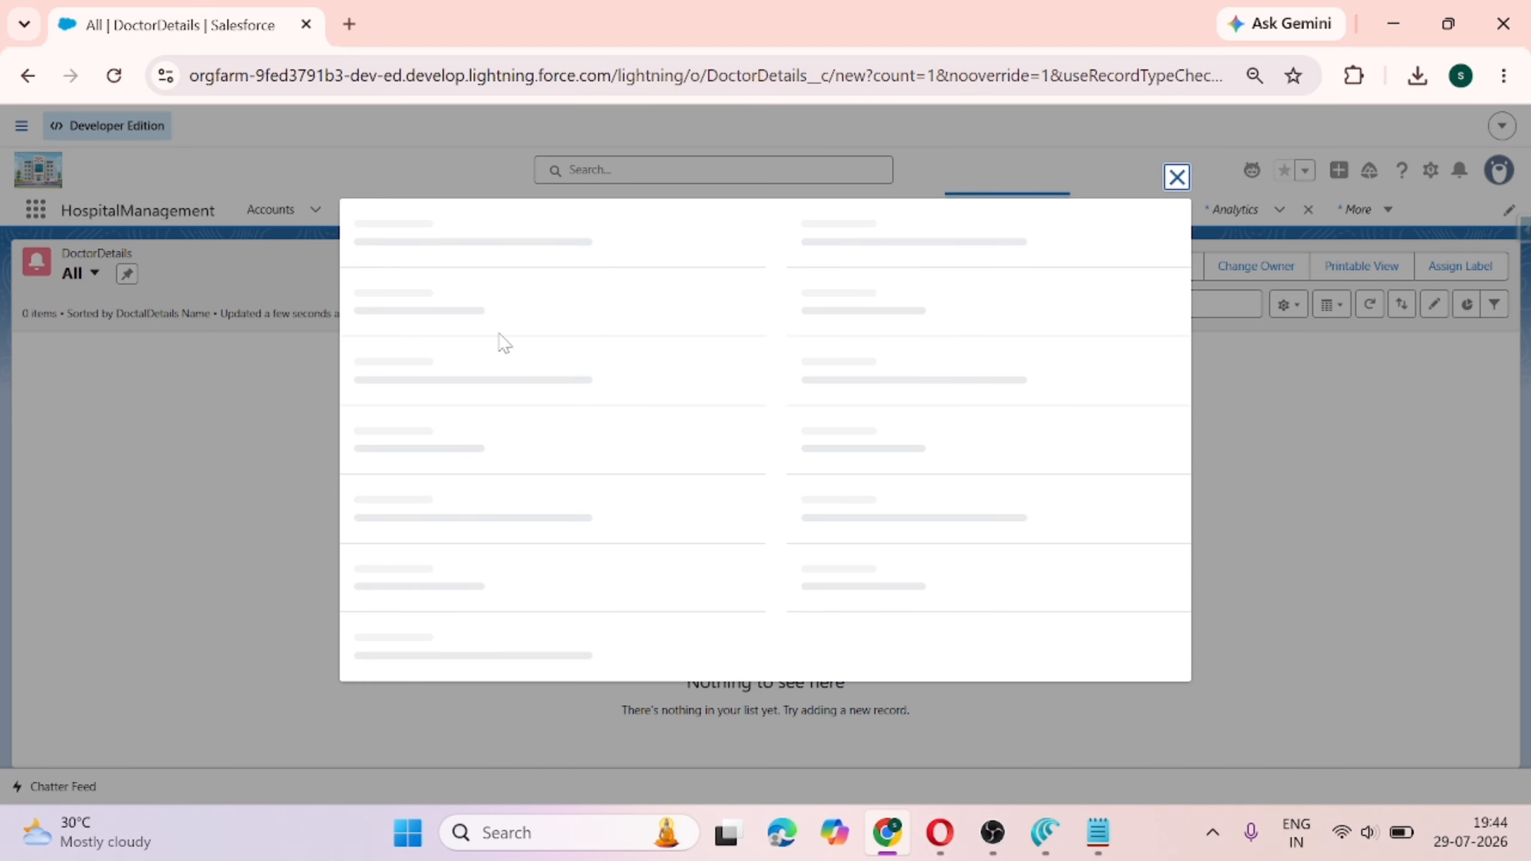
{"action": "left_click", "coordinate": [531, 451]}
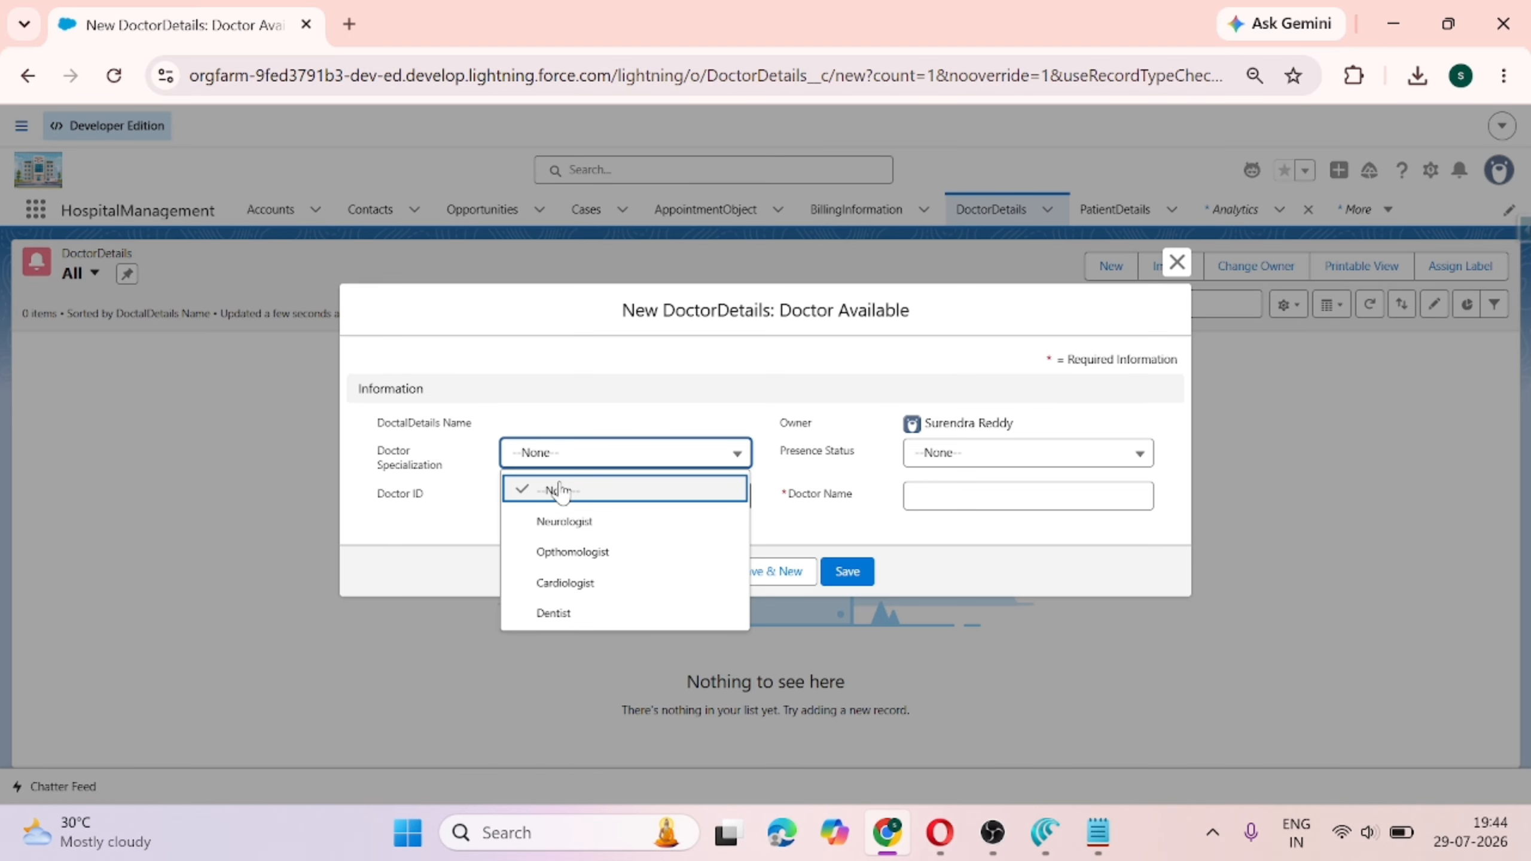
{"action": "left_click", "coordinate": [564, 522]}
{"action": "left_click", "coordinate": [922, 447]}
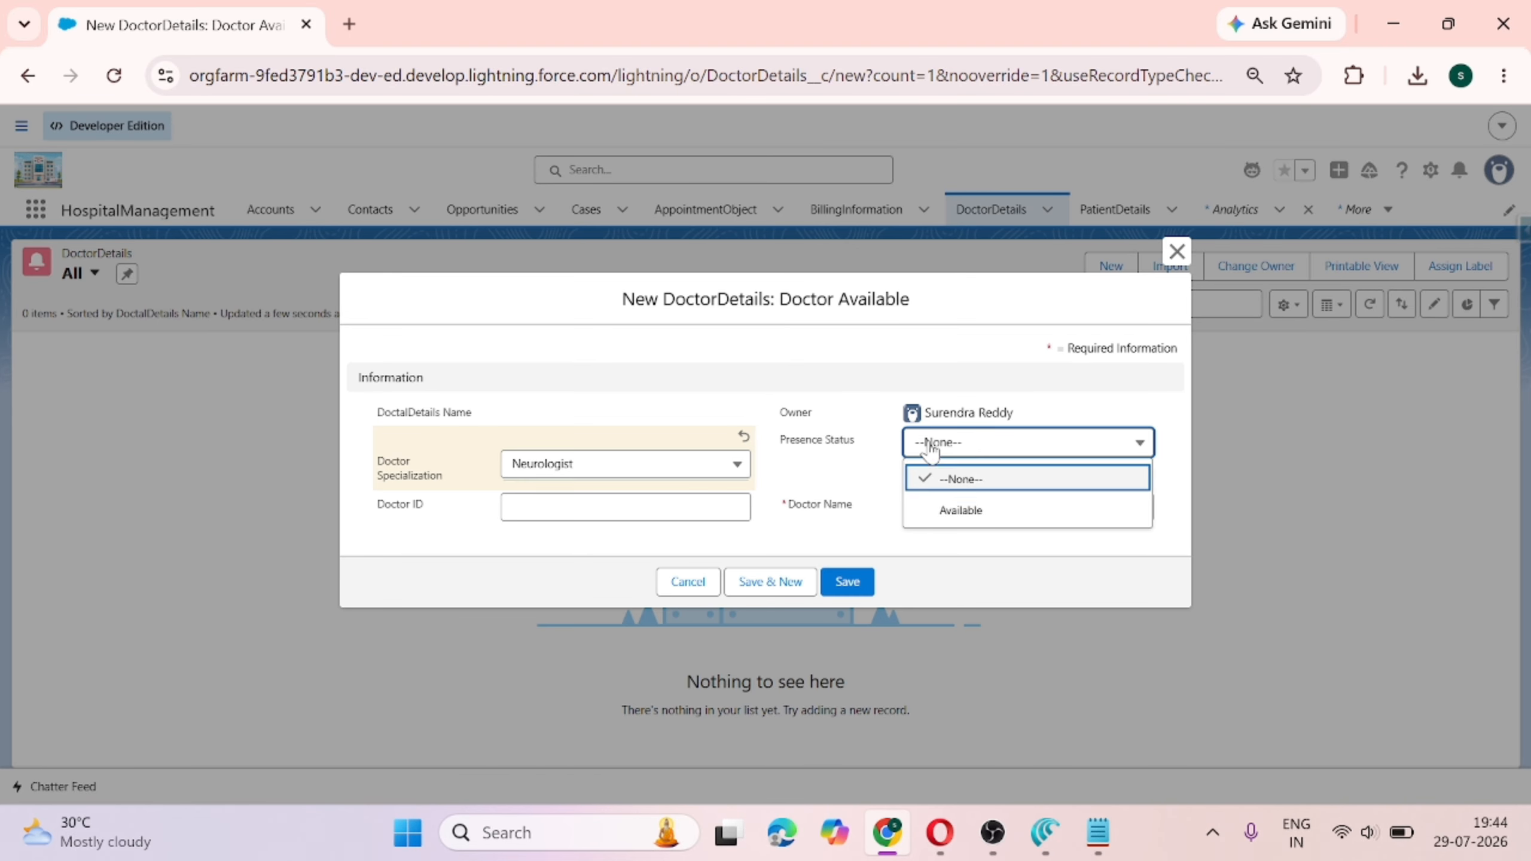
{"action": "left_click", "coordinate": [944, 511]}
{"action": "left_click", "coordinate": [944, 508]}
{"action": "type", "text": "Madhu"}
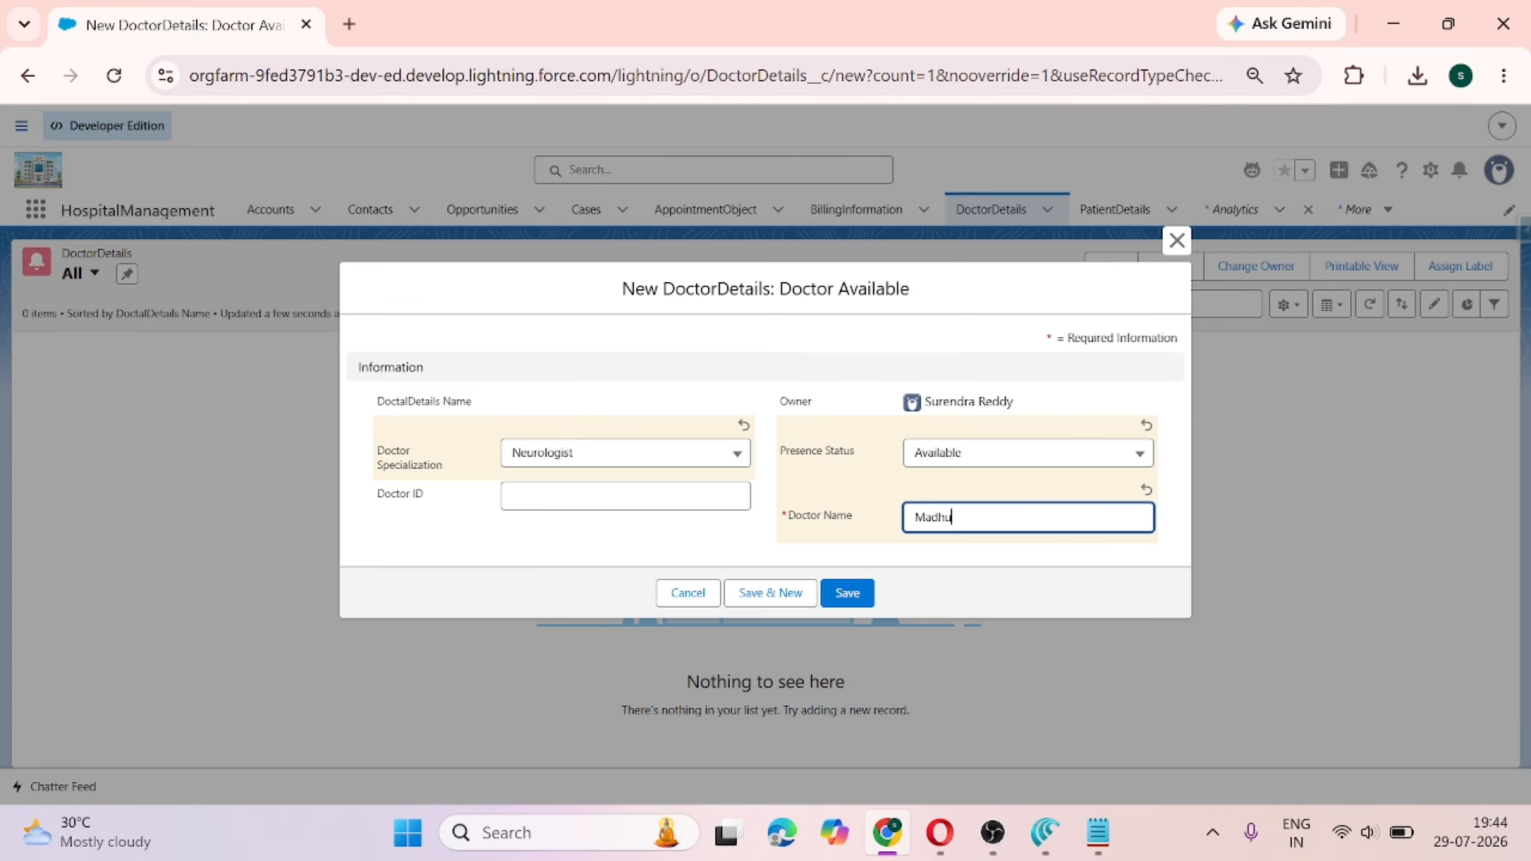
{"action": "left_click", "coordinate": [625, 496]}
{"action": "type", "text": "1"}
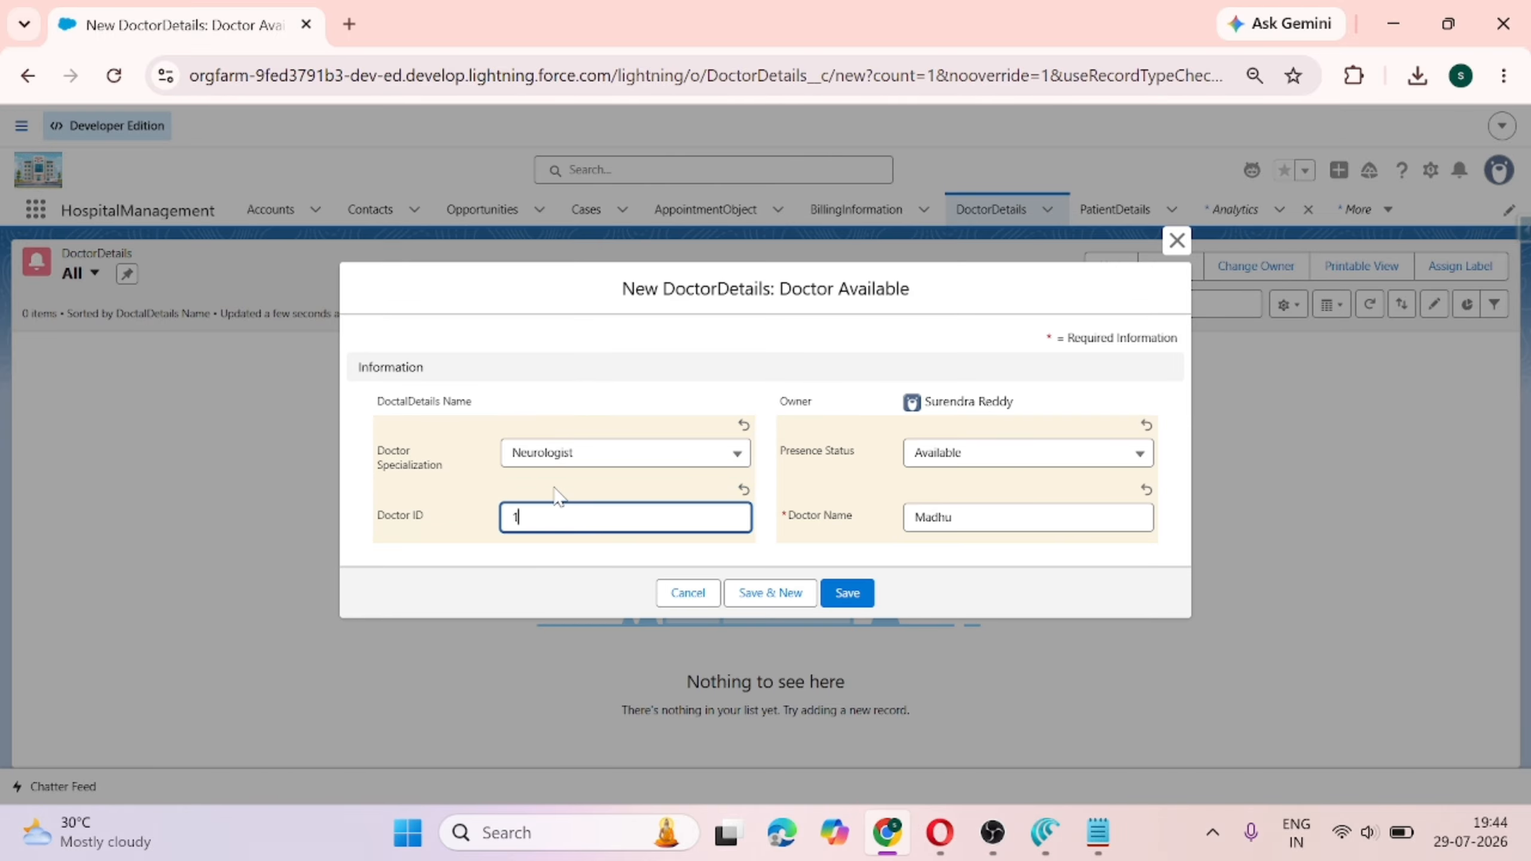
{"action": "left_click", "coordinate": [751, 593]}
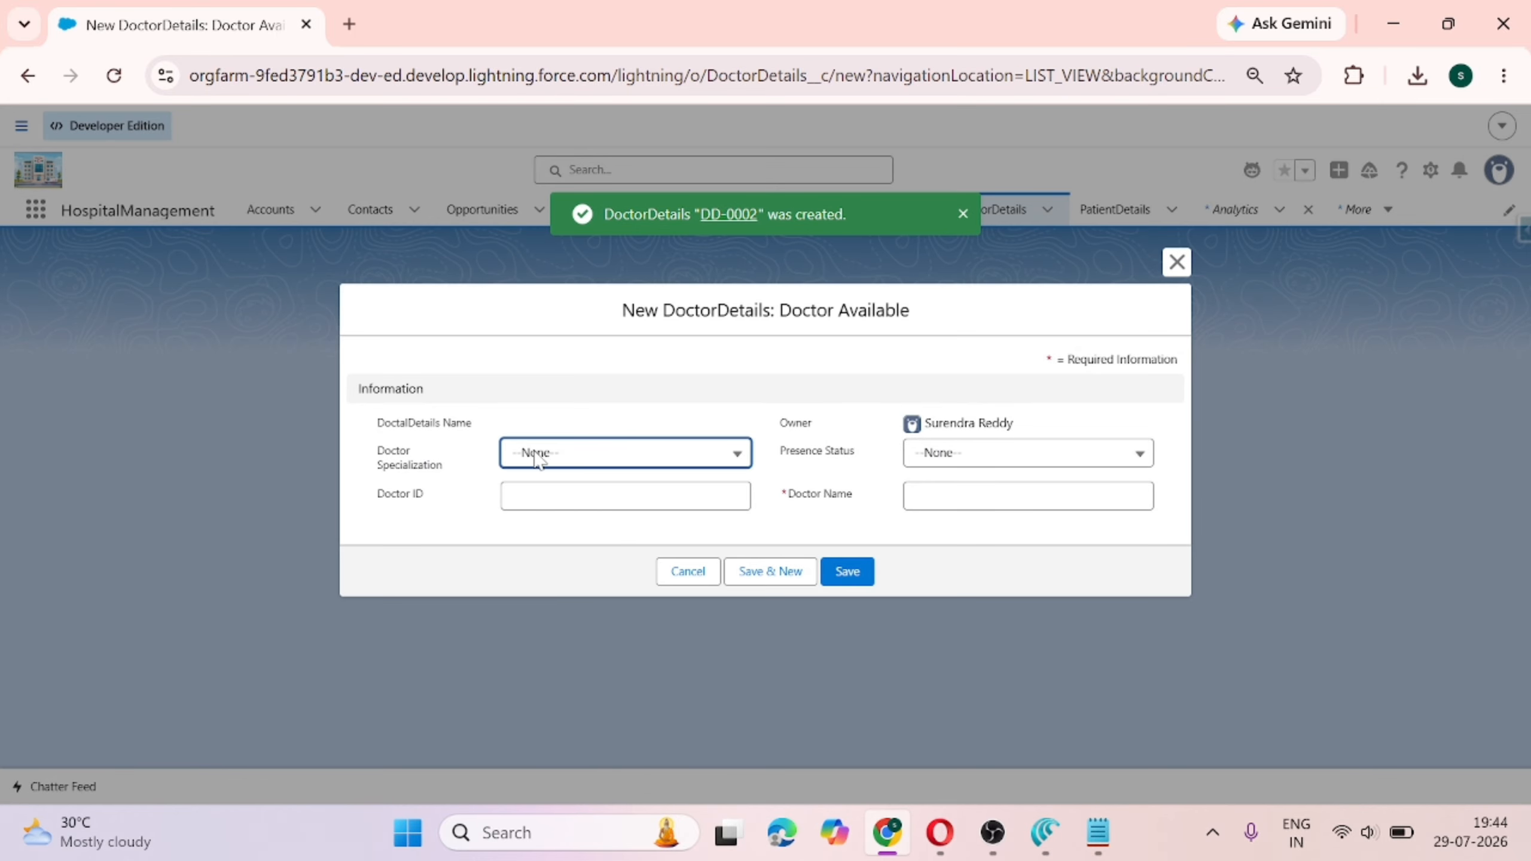
Fill in the second doctor record as Cardiologist, Available, with the doctor's name and Doctor ID 2, saving it and starting another.
{"action": "left_click", "coordinate": [572, 466]}
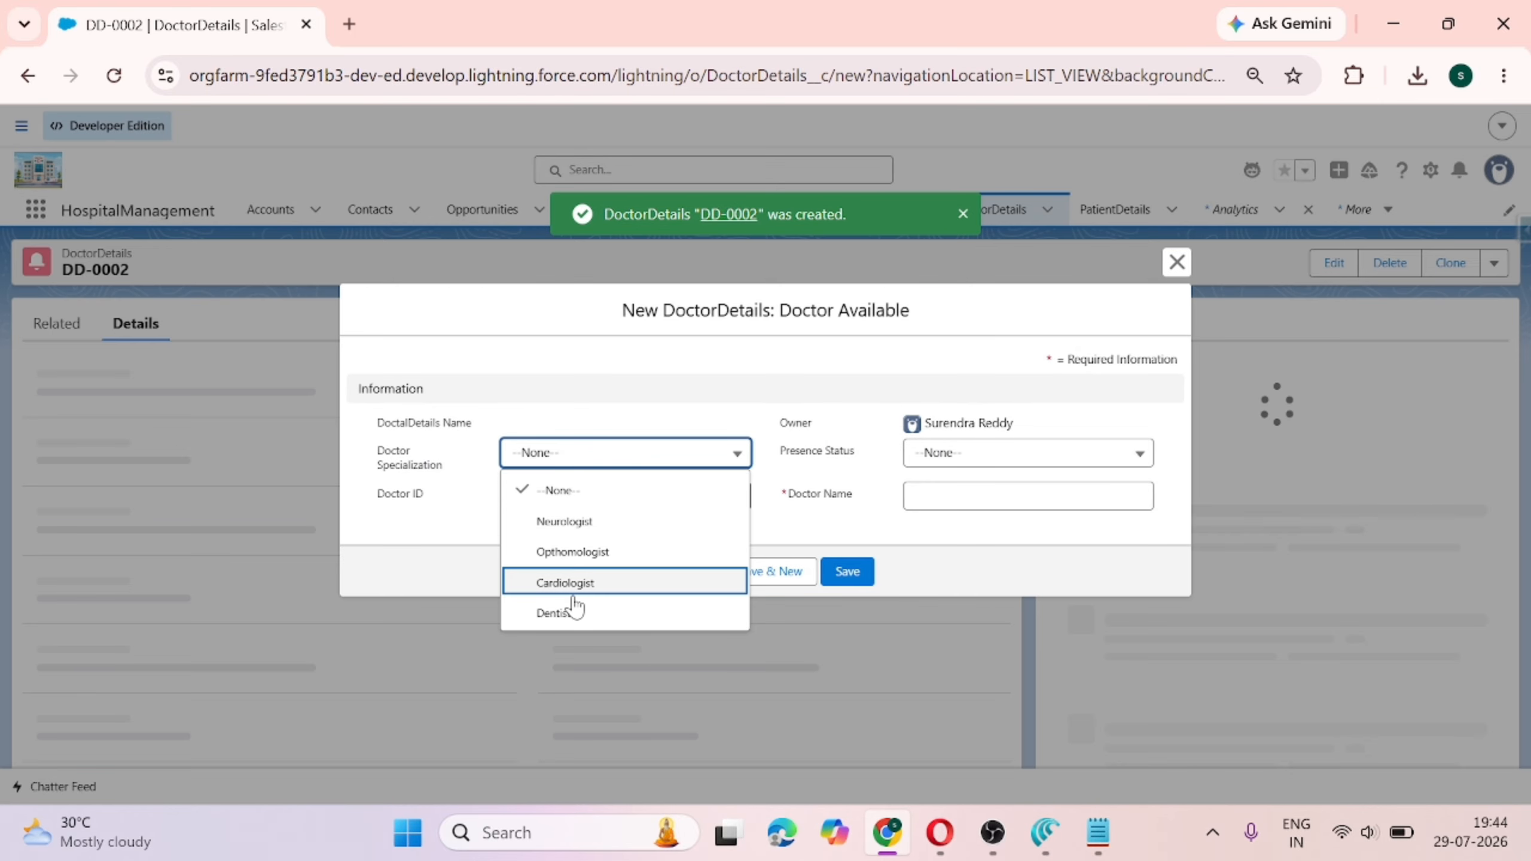
{"action": "left_click", "coordinate": [570, 583]}
{"action": "left_click", "coordinate": [1023, 449]}
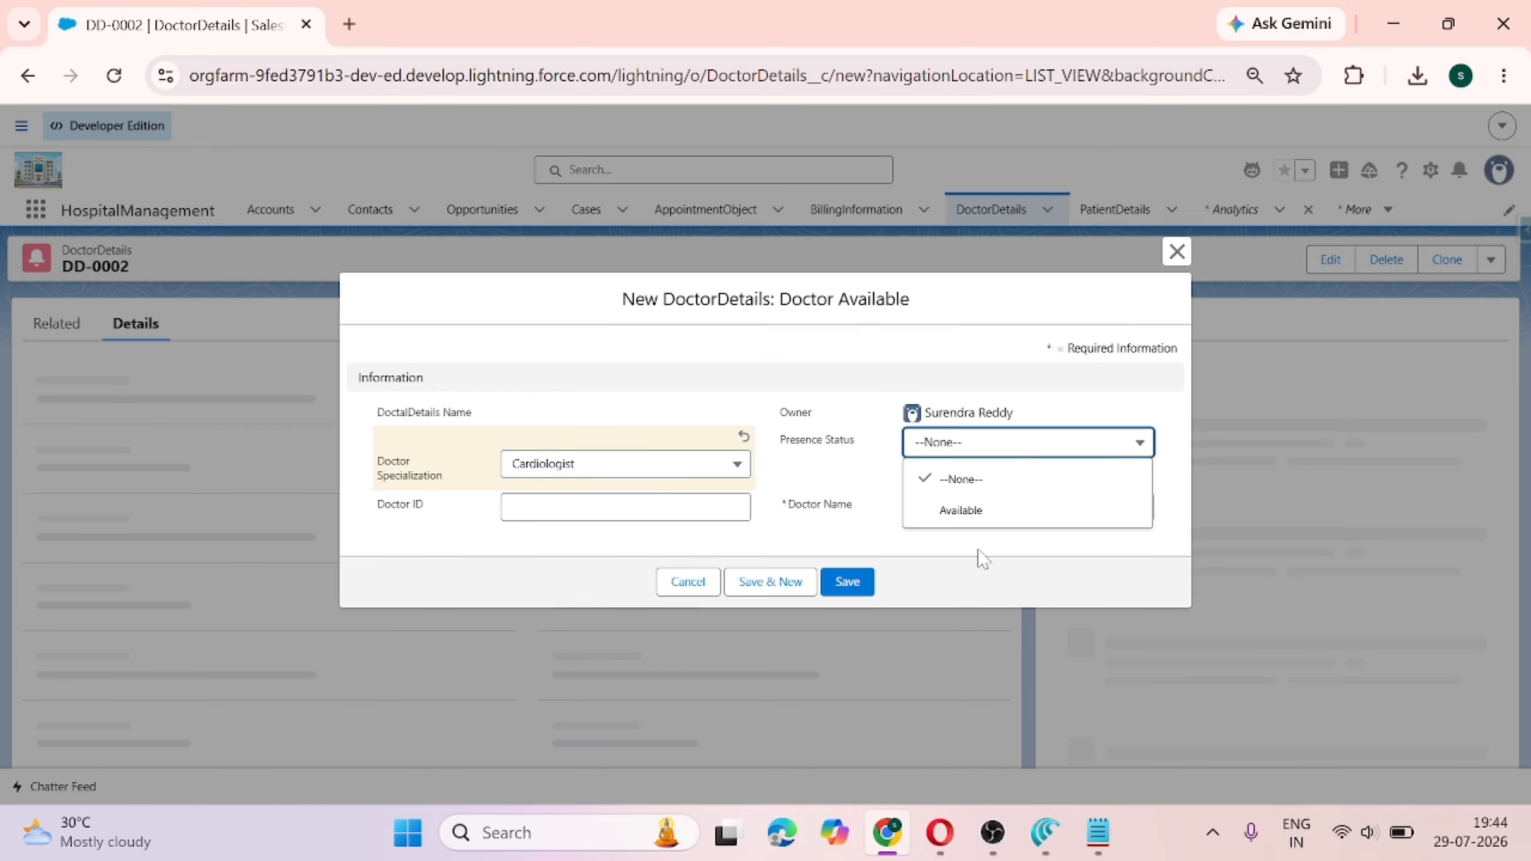
{"action": "left_click", "coordinate": [977, 512]}
{"action": "left_click", "coordinate": [1028, 507]}
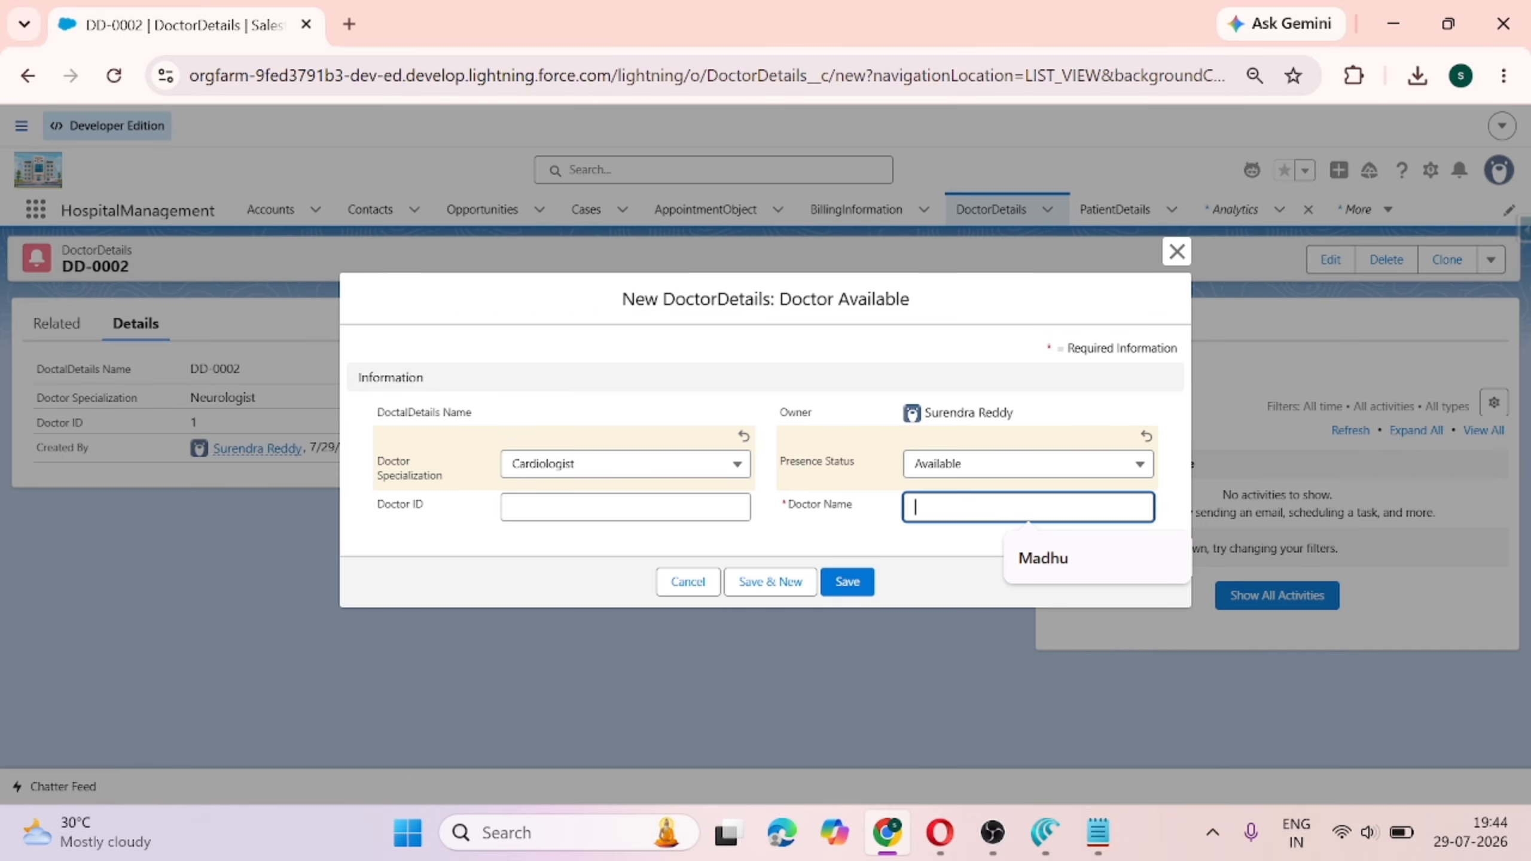
{"action": "type", "text": "Sudh"}
{"action": "type", "text": "ar"}
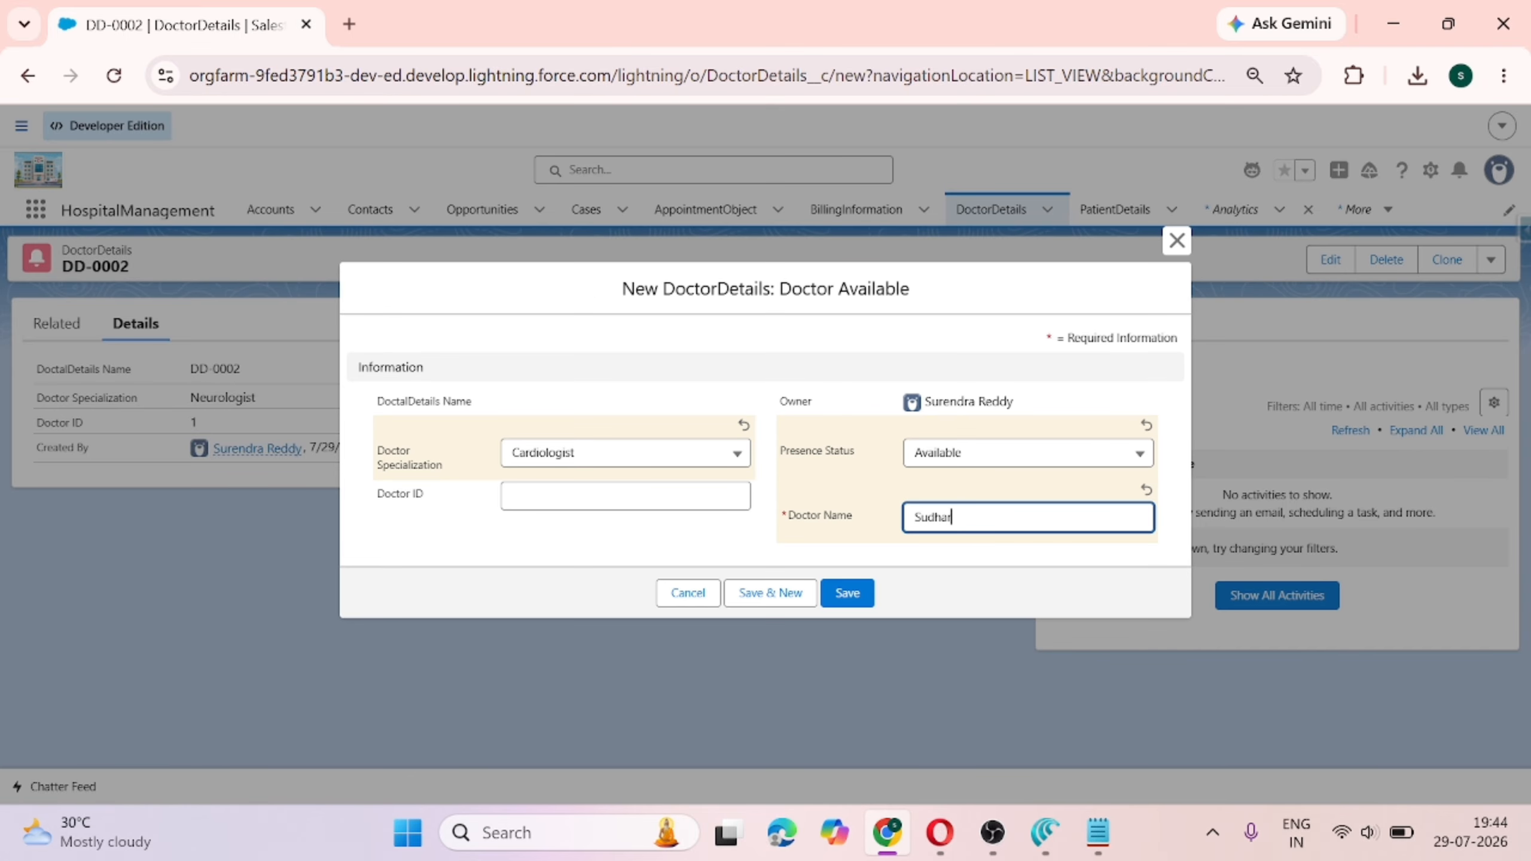
{"action": "type", "text": "shan"}
{"action": "left_click", "coordinate": [625, 496]}
{"action": "type", "text": "2"}
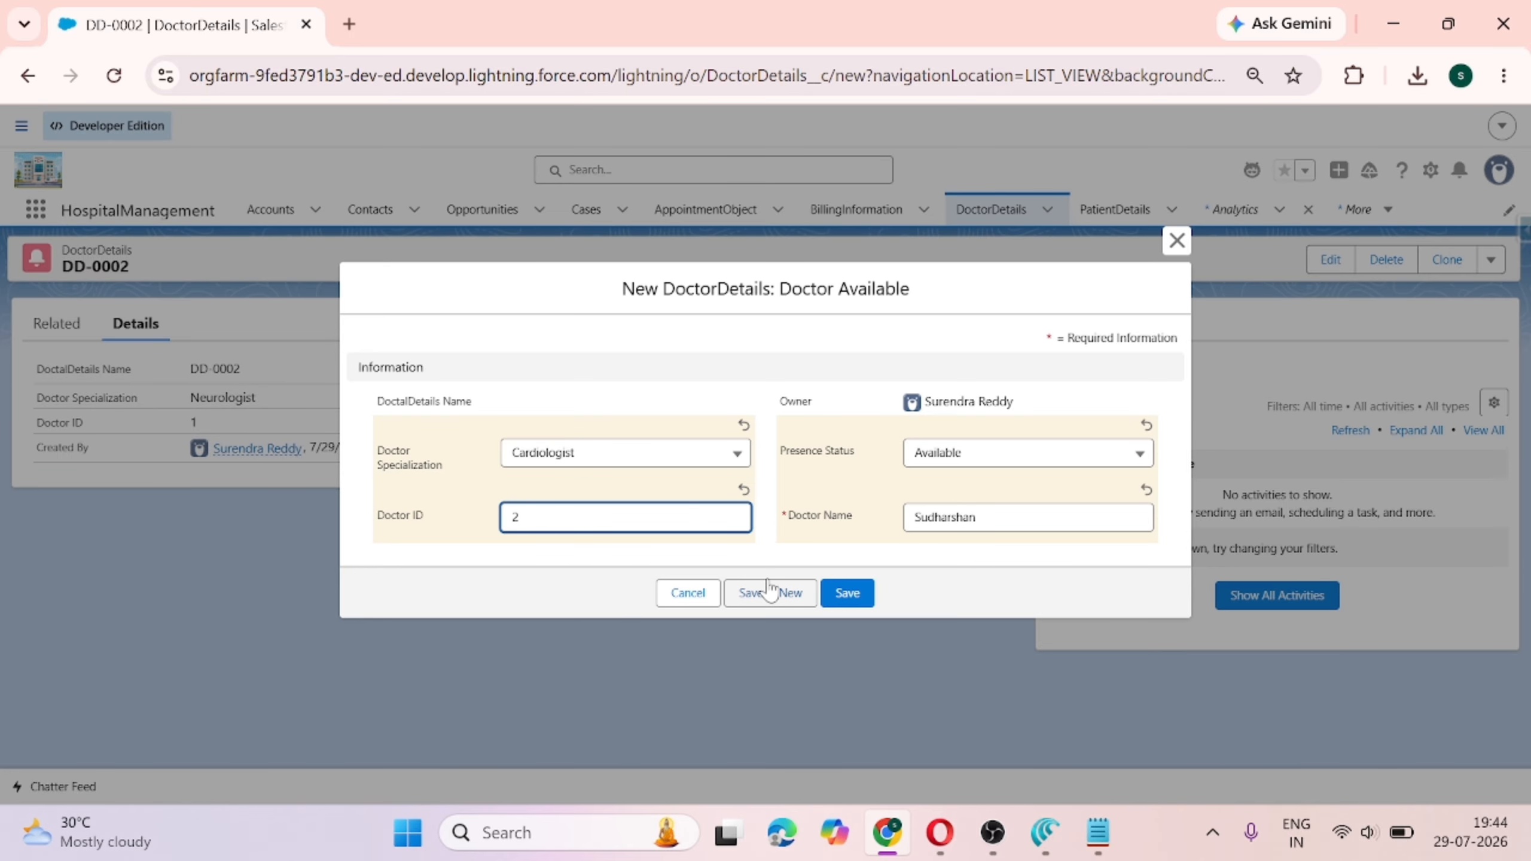
{"action": "left_click", "coordinate": [771, 592]}
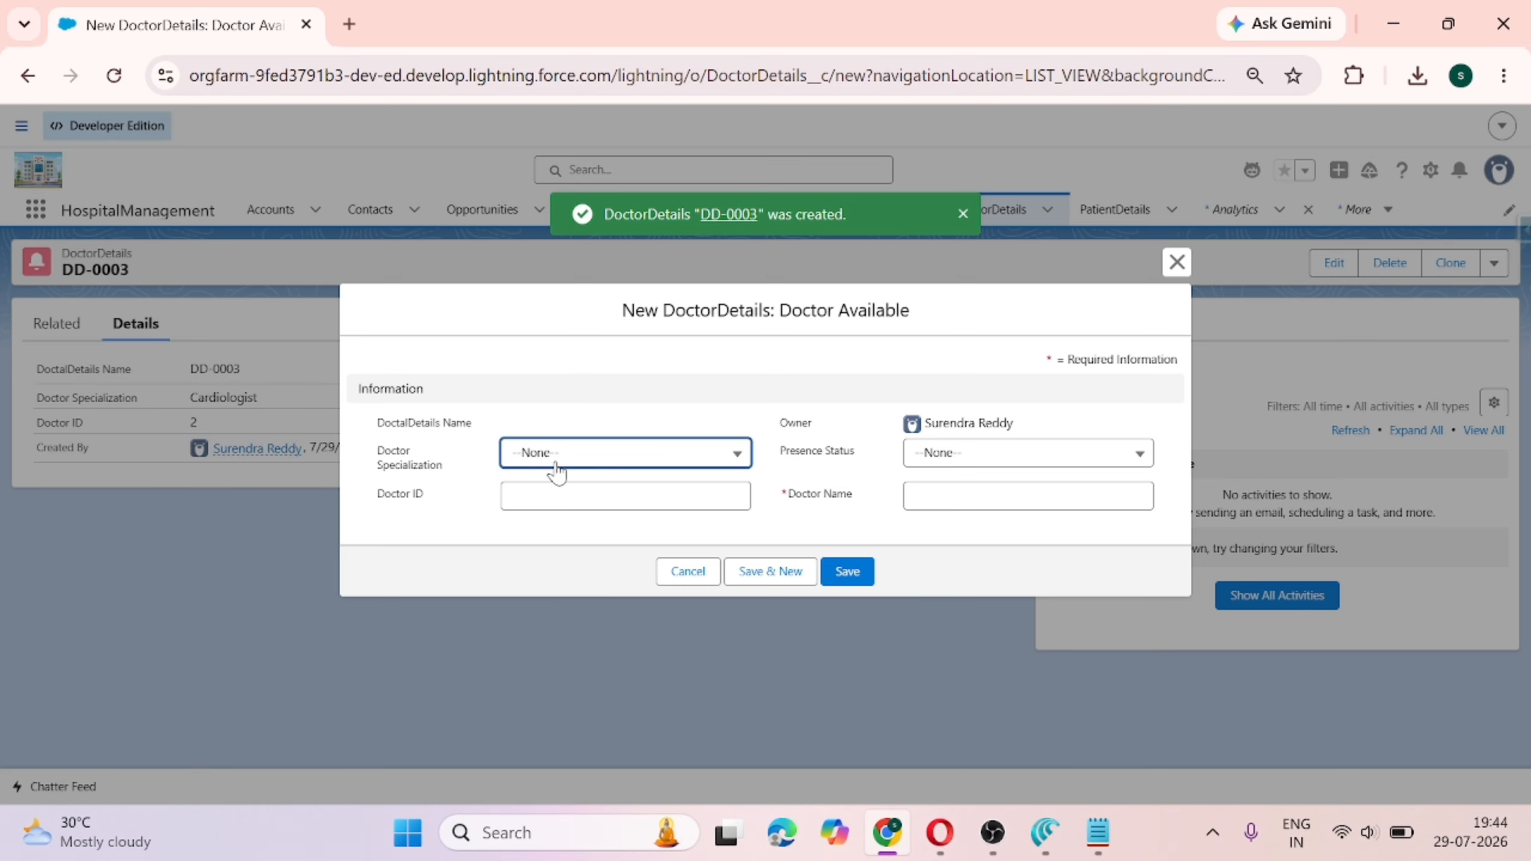
Fill in the third doctor record as Dentist, Available, with the doctor's name and Doctor ID 3, saving it and starting another.
{"action": "left_click", "coordinate": [554, 459]}
{"action": "left_click", "coordinate": [565, 614]}
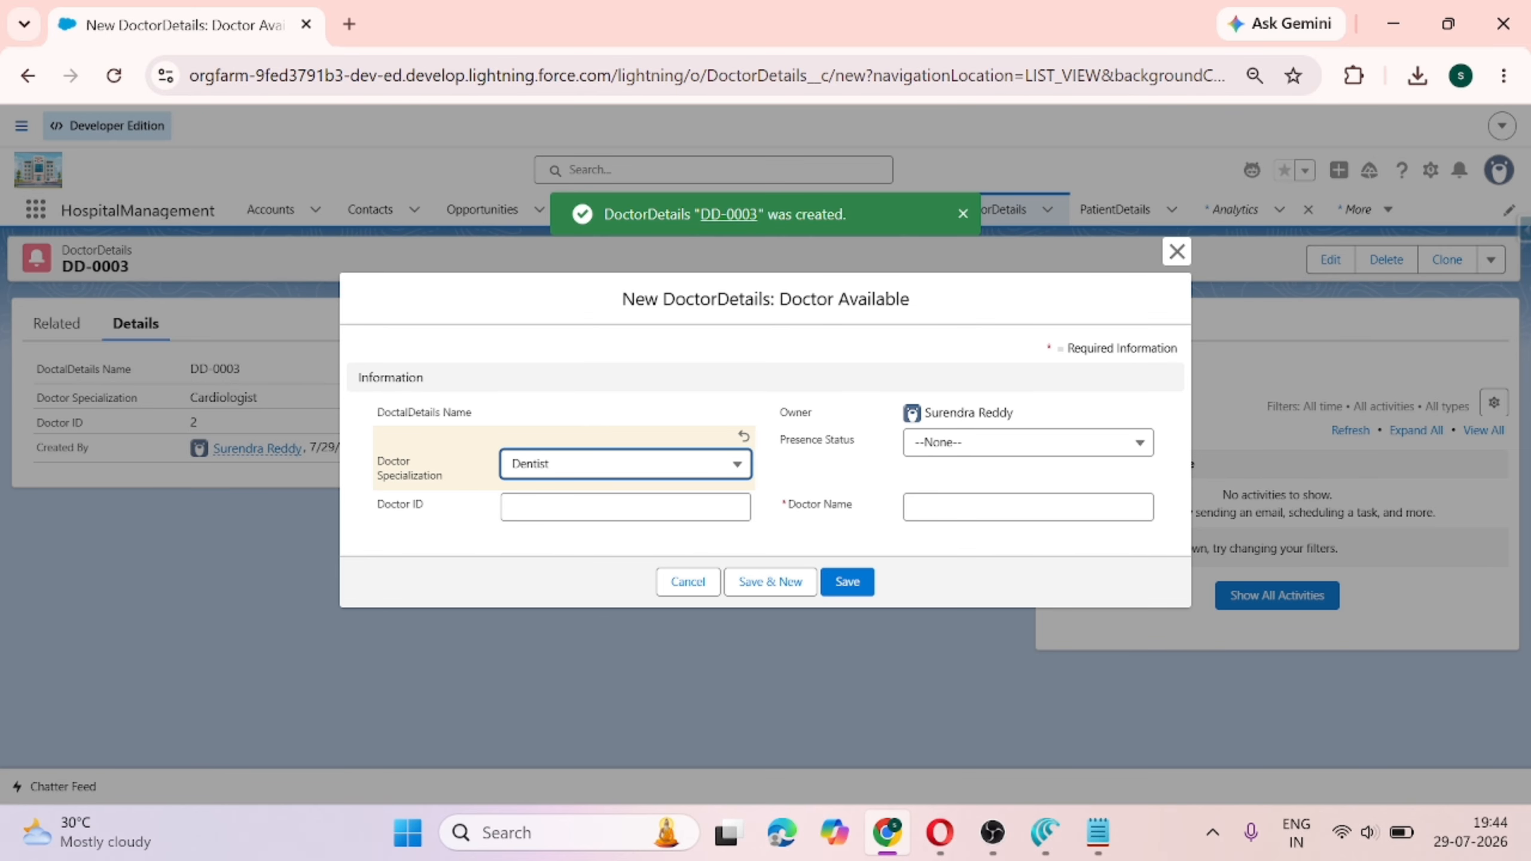
{"action": "left_click", "coordinate": [952, 450]}
{"action": "left_click", "coordinate": [960, 510]}
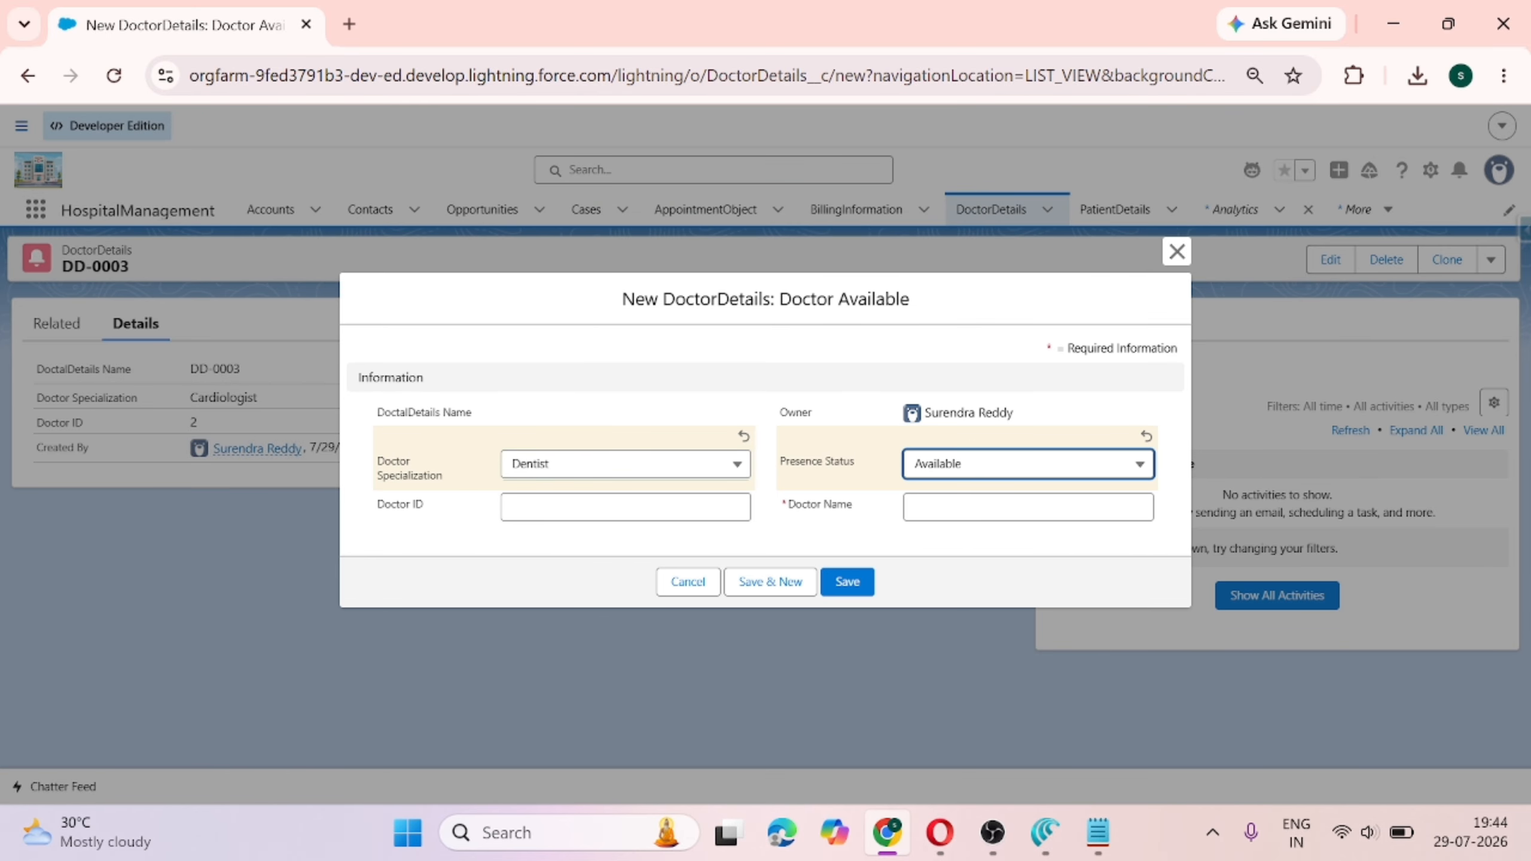
{"action": "left_click", "coordinate": [944, 507]}
{"action": "type", "text": "Sudheer"}
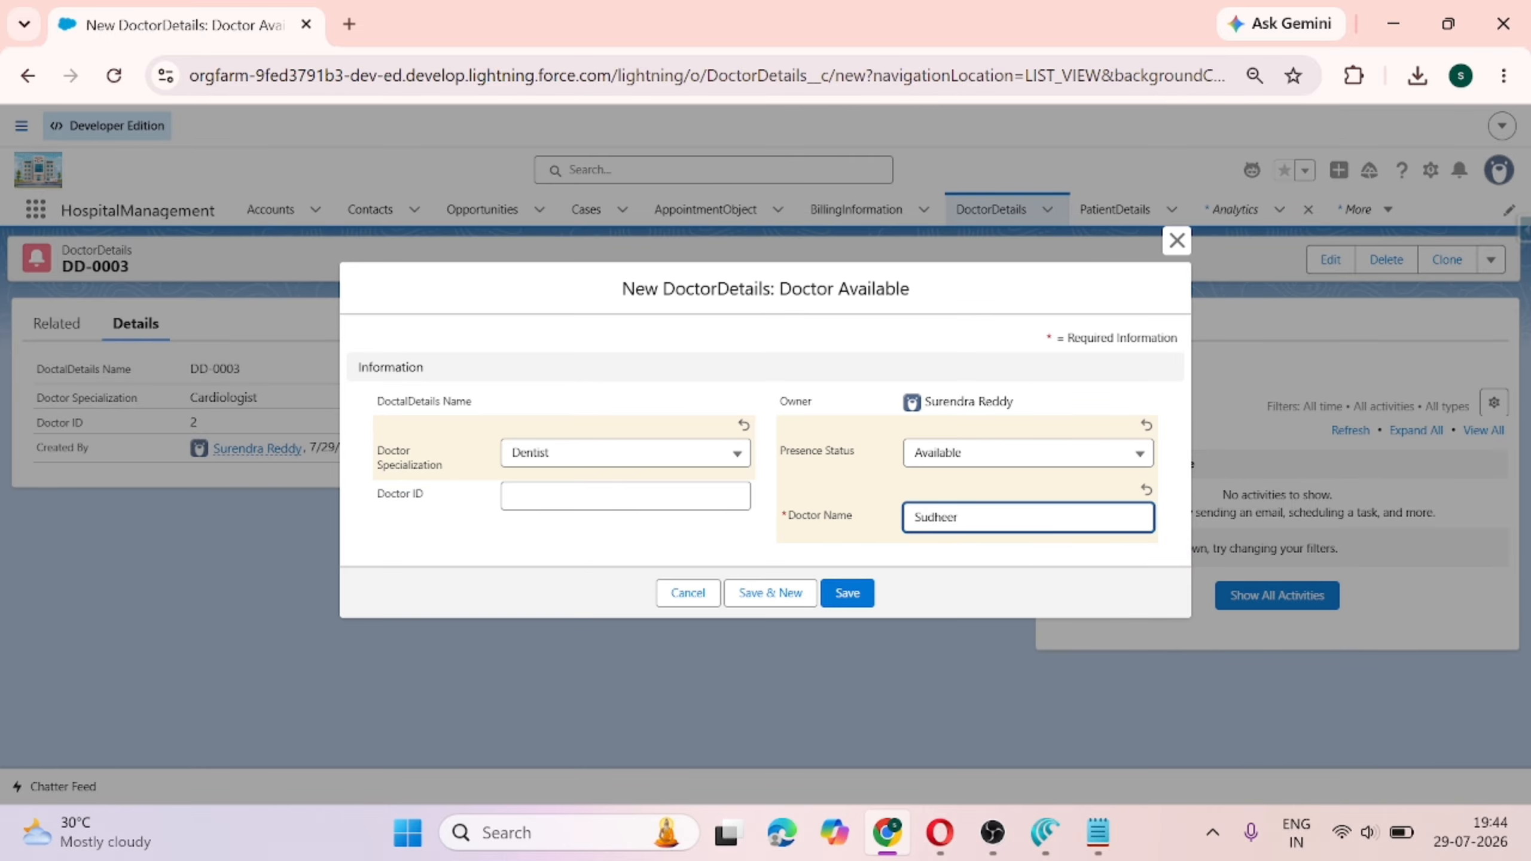
{"action": "left_click", "coordinate": [624, 498]}
{"action": "type", "text": "3"}
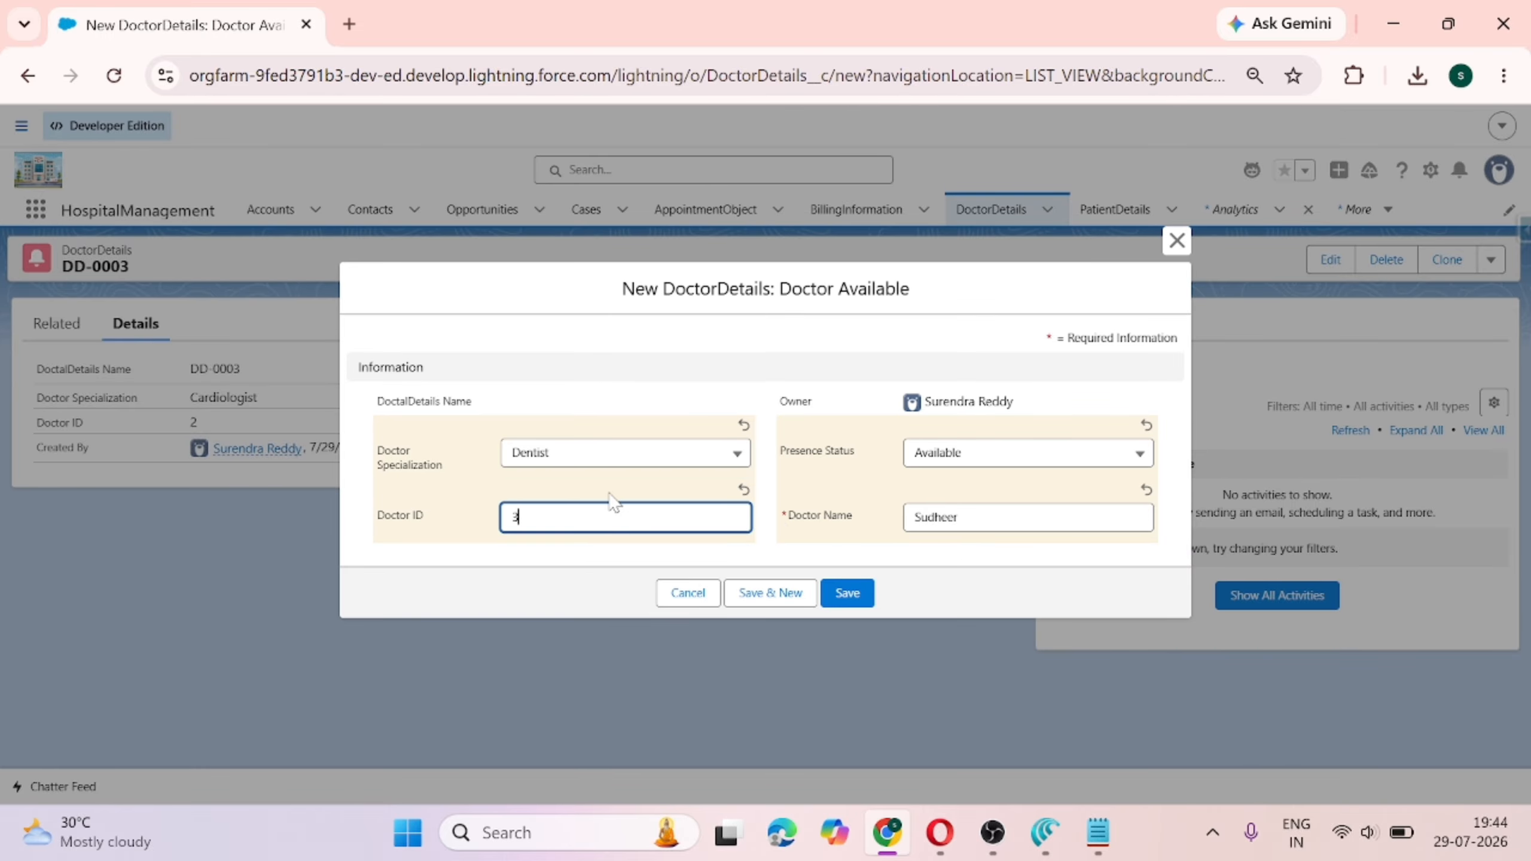
{"action": "left_click", "coordinate": [784, 591]}
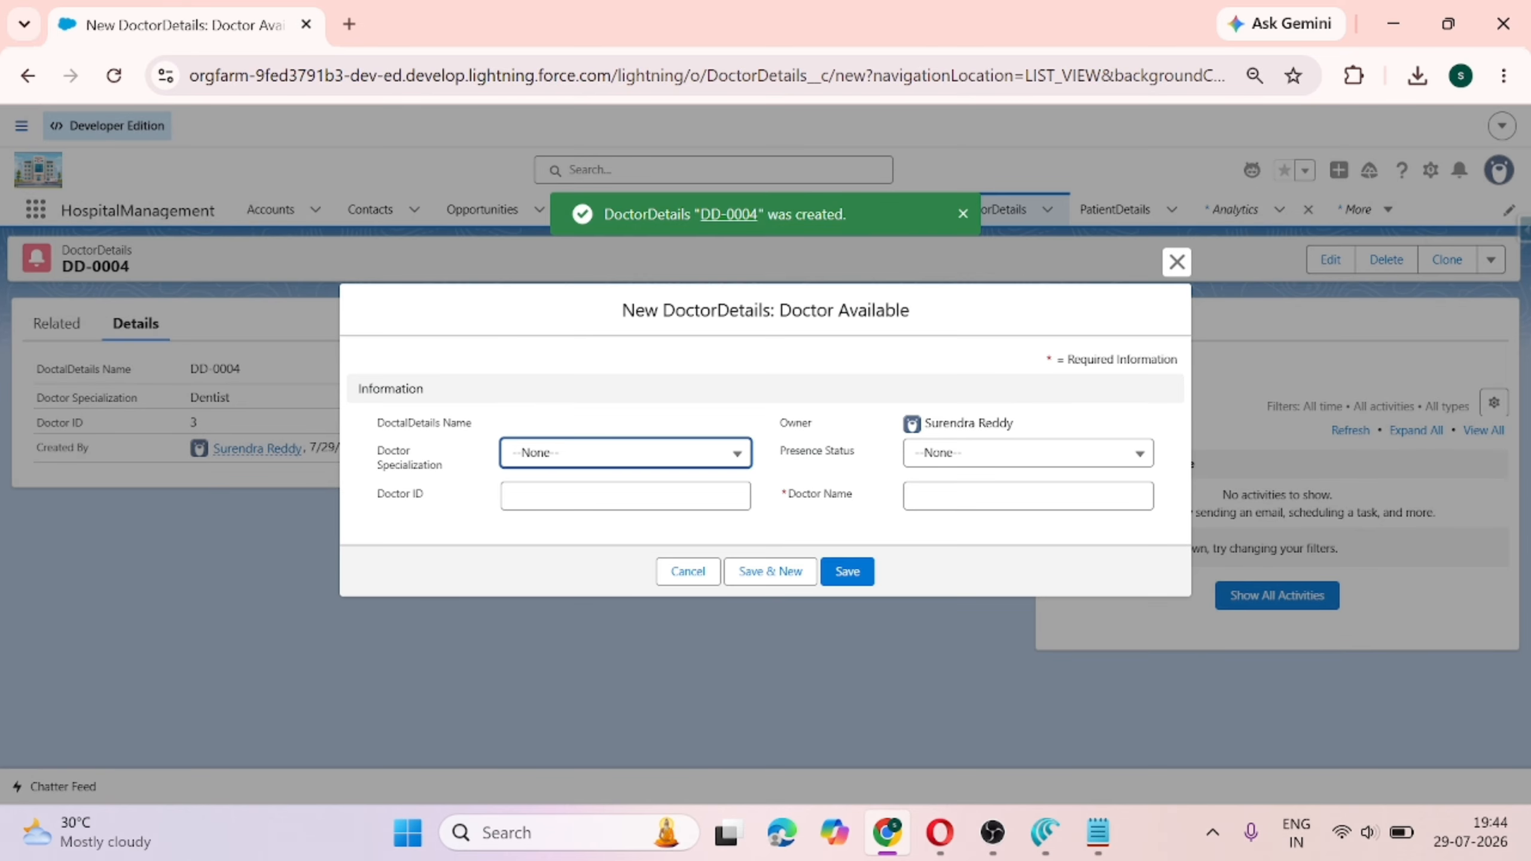
Fill in the fourth doctor record as Cardiologist, Available, with the doctor's name and Doctor ID 4, and save it.
{"action": "left_click", "coordinate": [919, 459]}
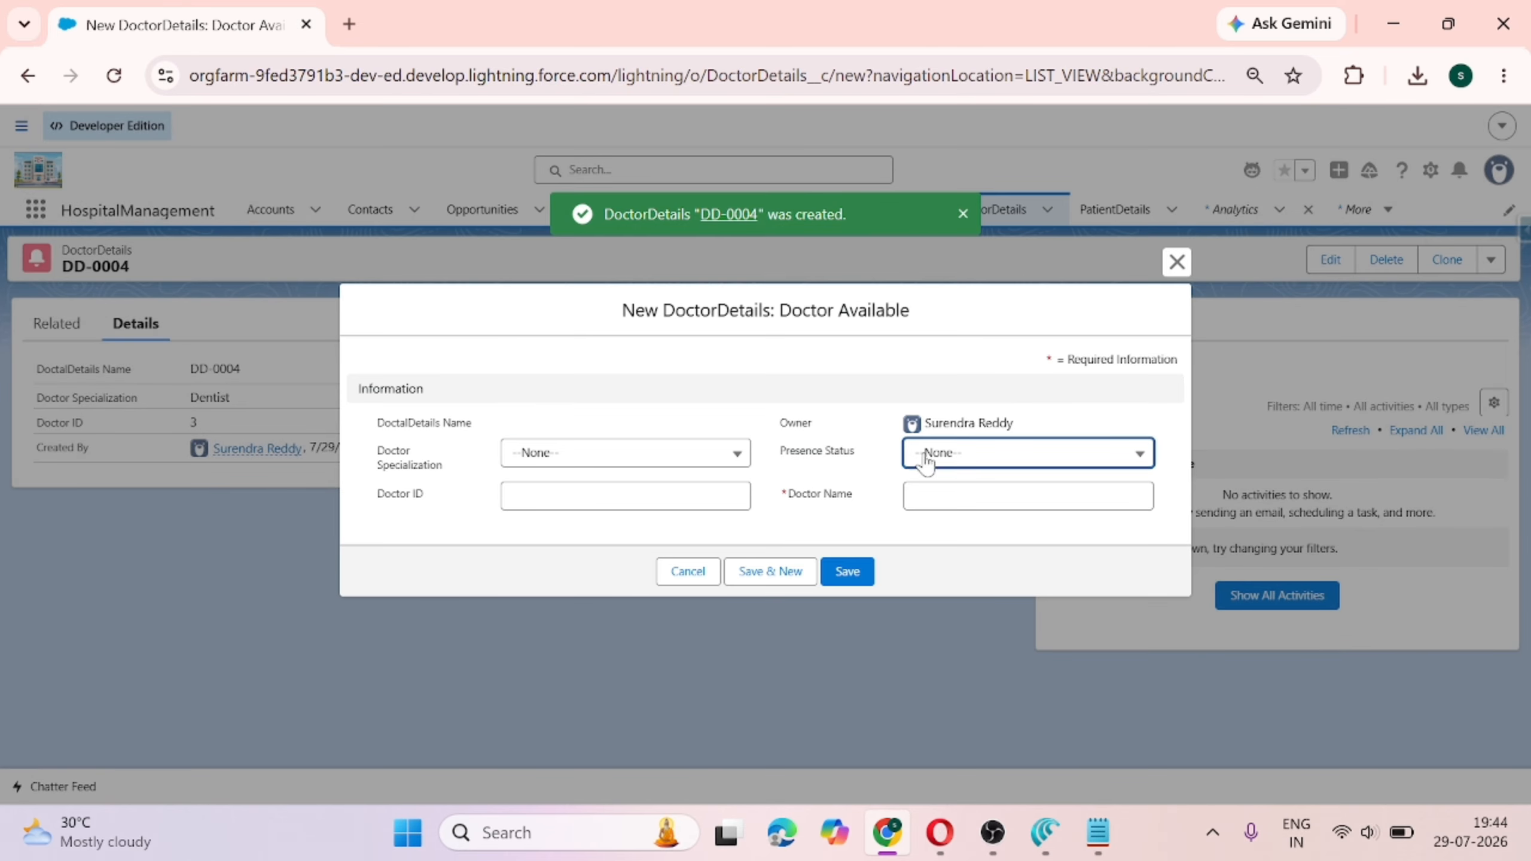
{"action": "left_click", "coordinate": [959, 522]}
{"action": "left_click", "coordinate": [922, 512]}
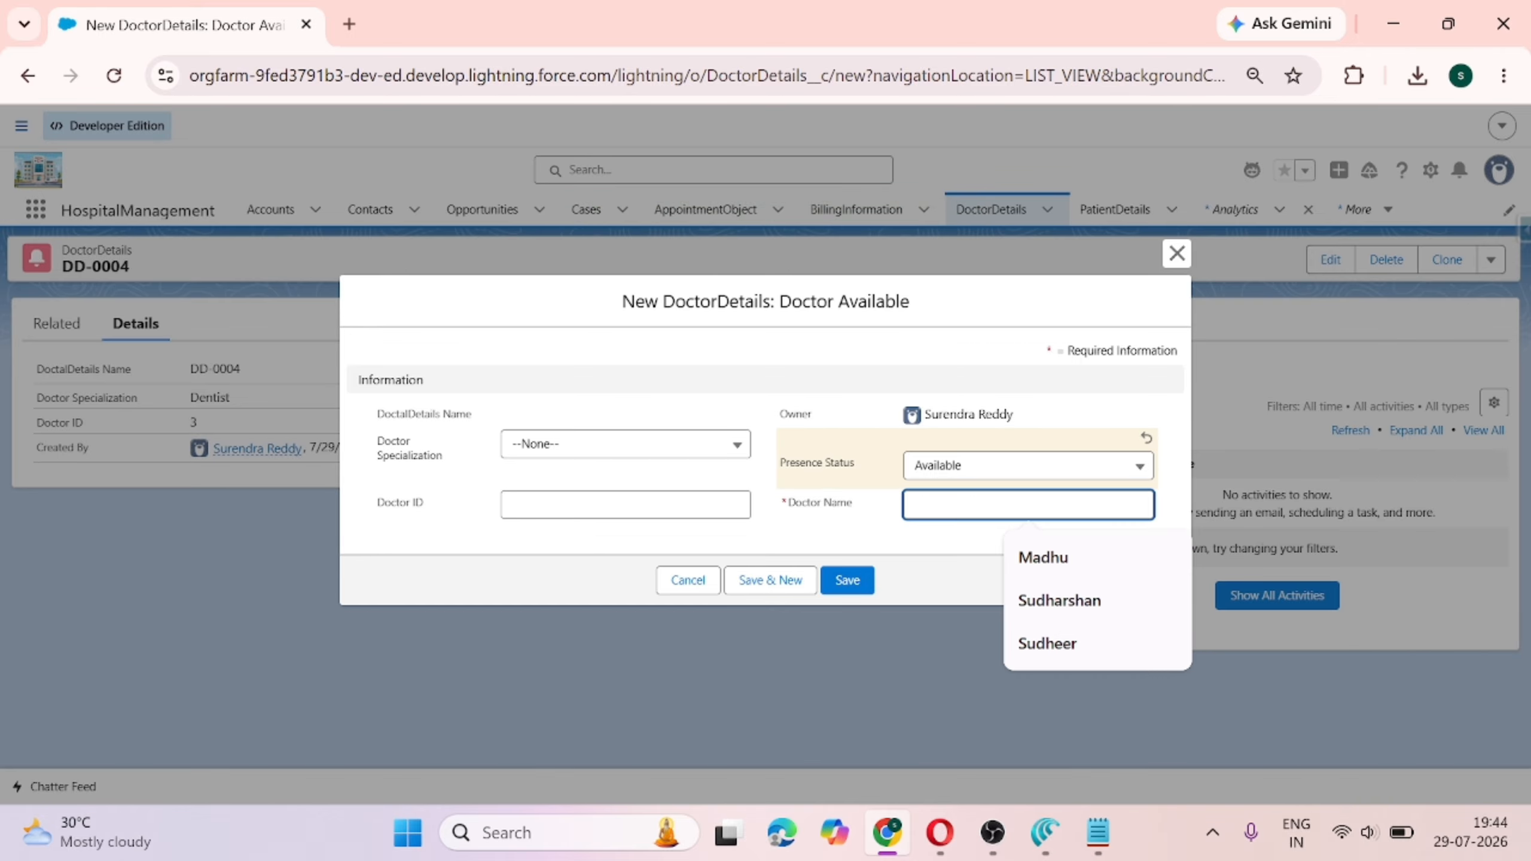
{"action": "type", "text": "Sandhya"}
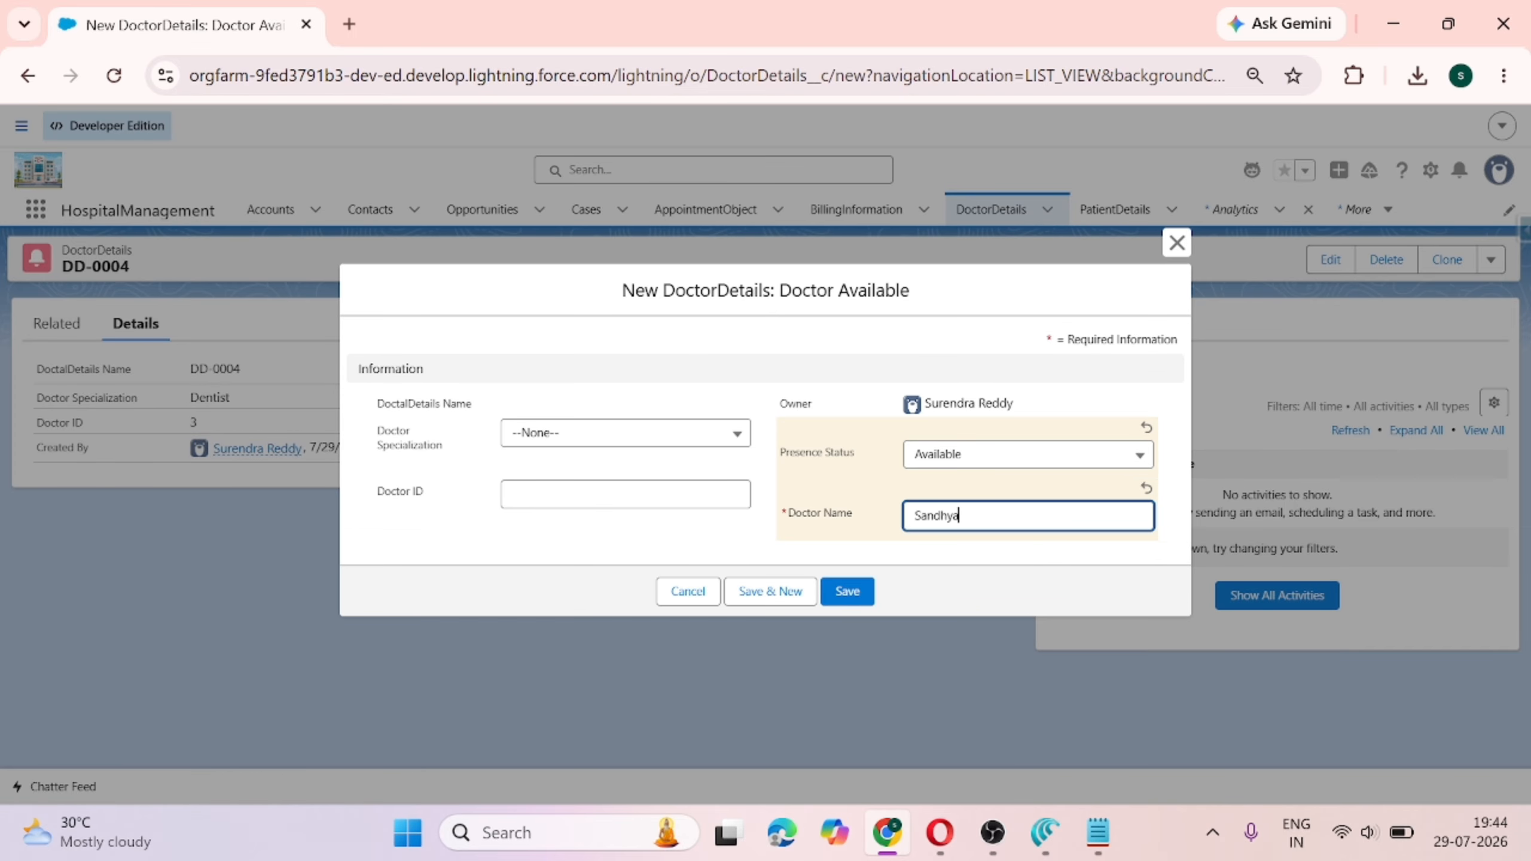
{"action": "left_click", "coordinate": [629, 500]}
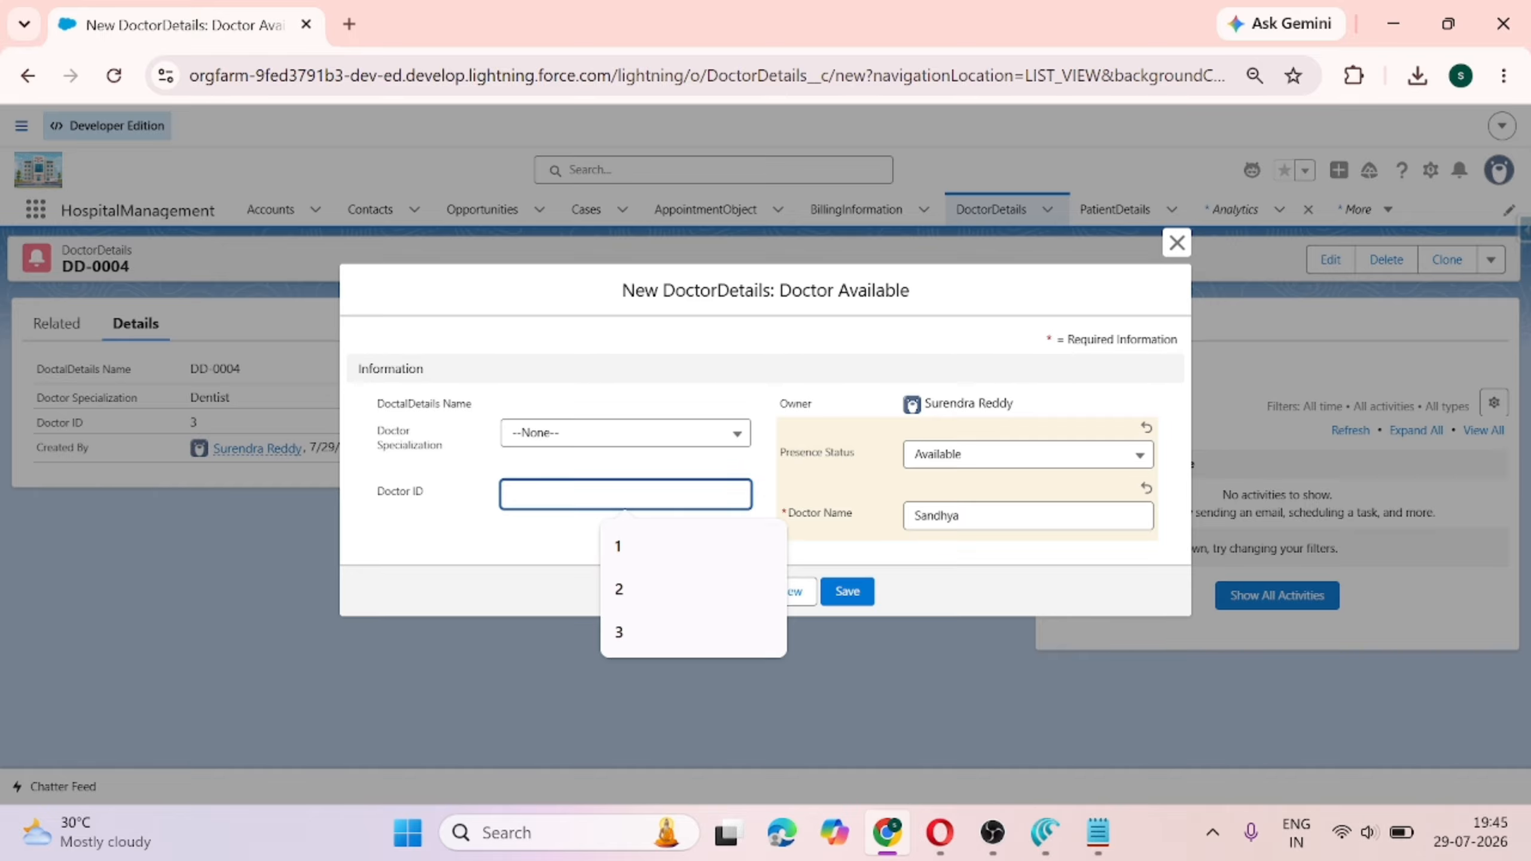
{"action": "type", "text": "4"}
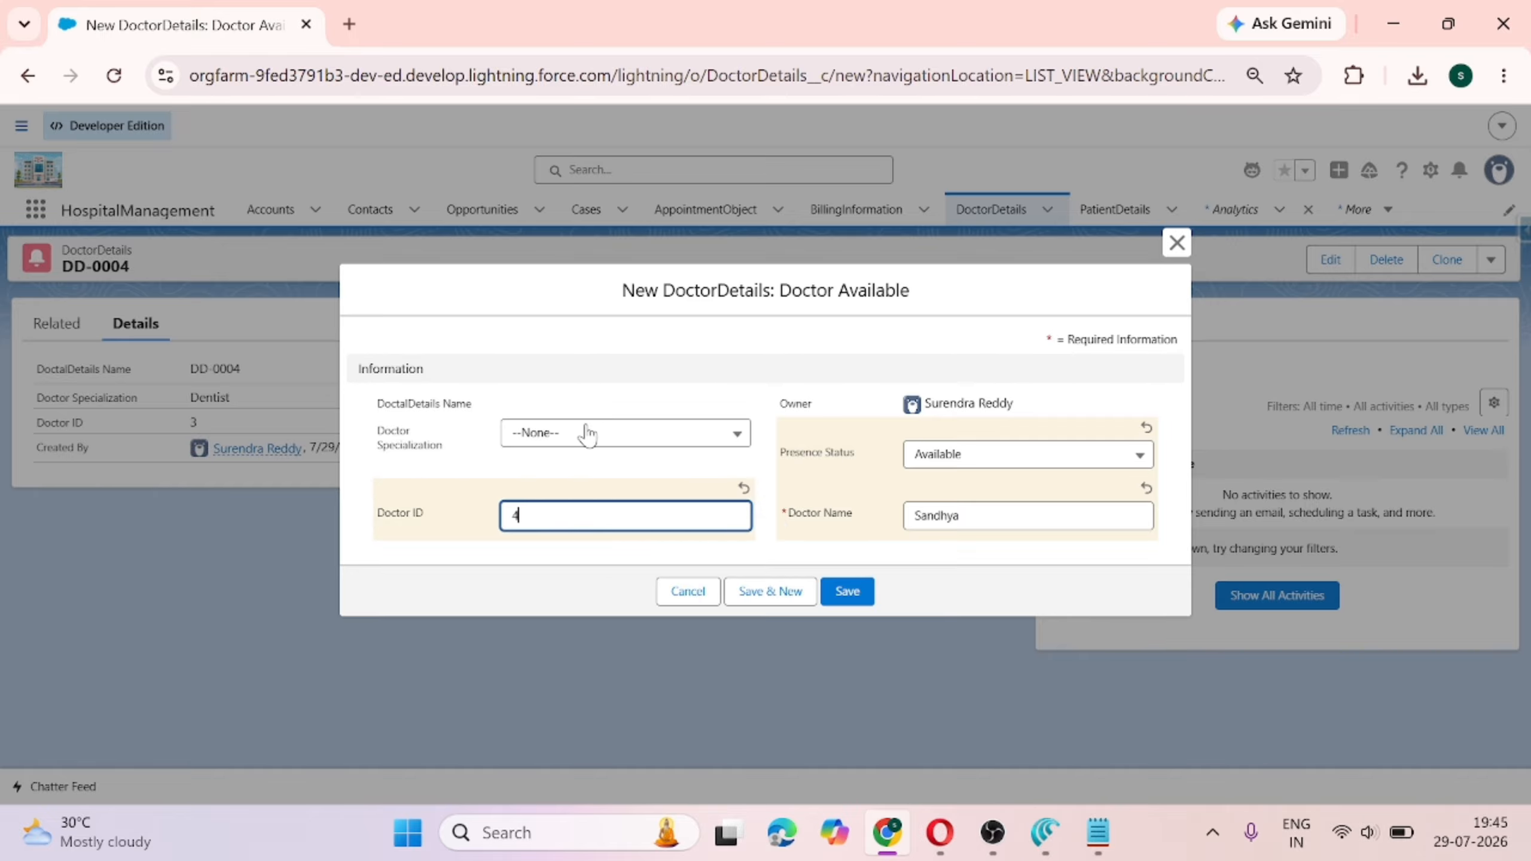
{"action": "left_click", "coordinate": [586, 433]}
{"action": "left_click", "coordinate": [597, 561]}
{"action": "left_click", "coordinate": [852, 594]}
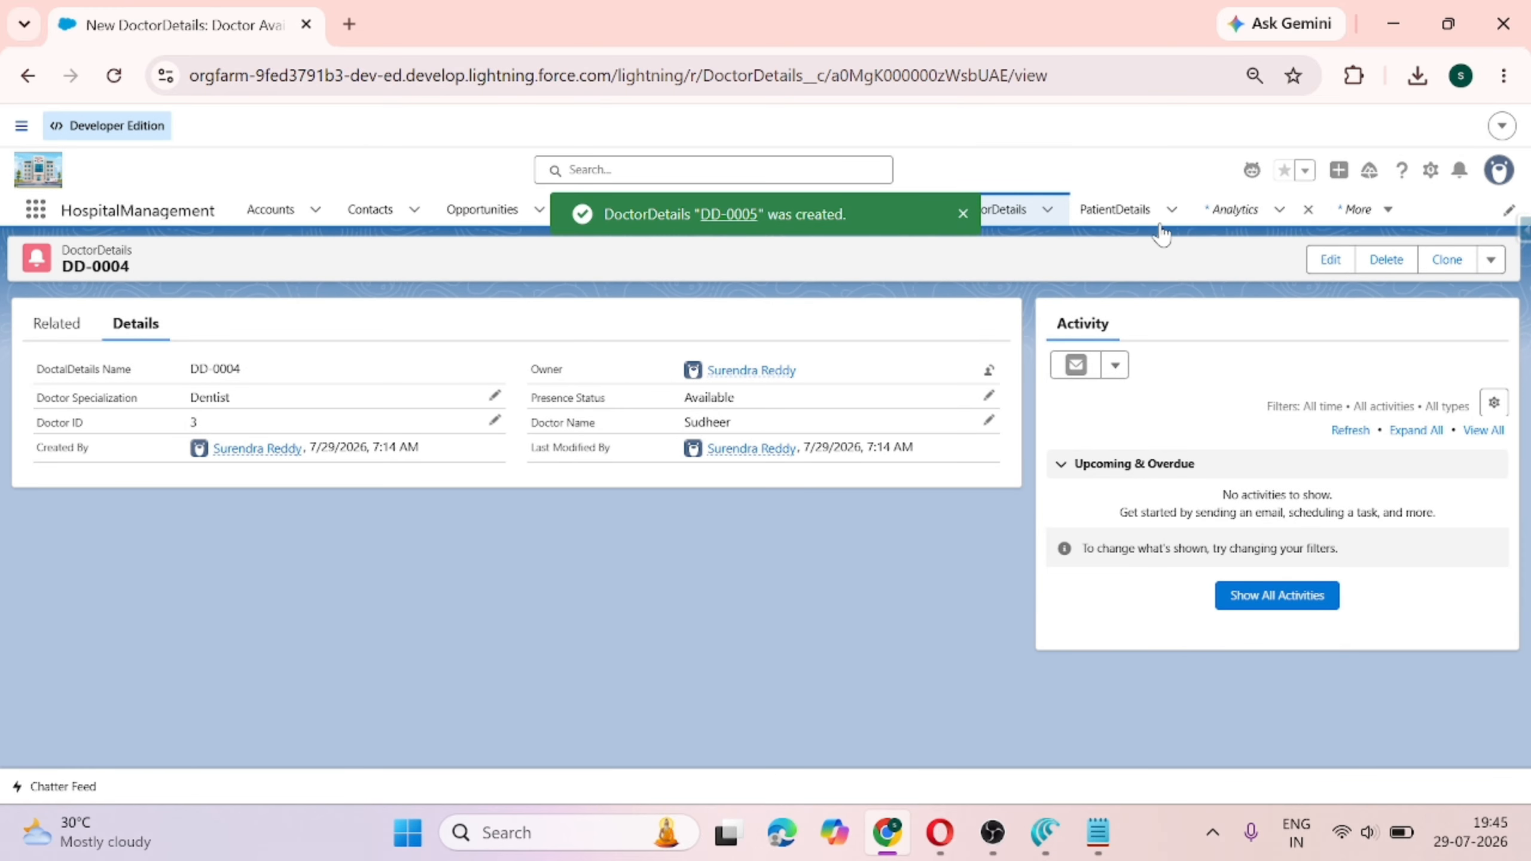
Return to the DoctorDetails report in Analytics, reload it, and save a copy of it under the suggested name.
{"action": "left_click", "coordinate": [1221, 214]}
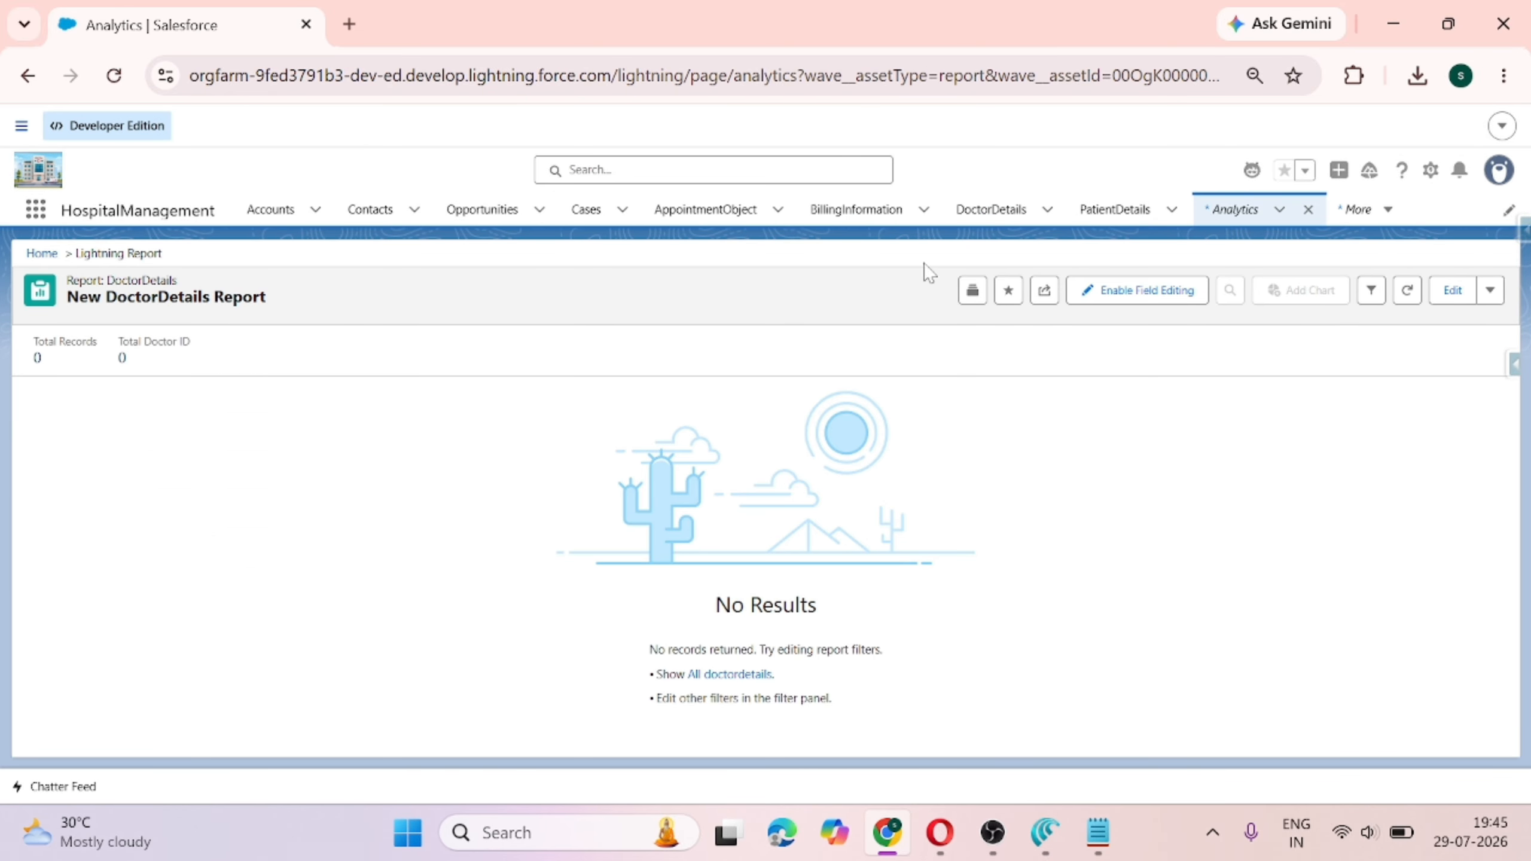
{"action": "left_click", "coordinate": [121, 79]}
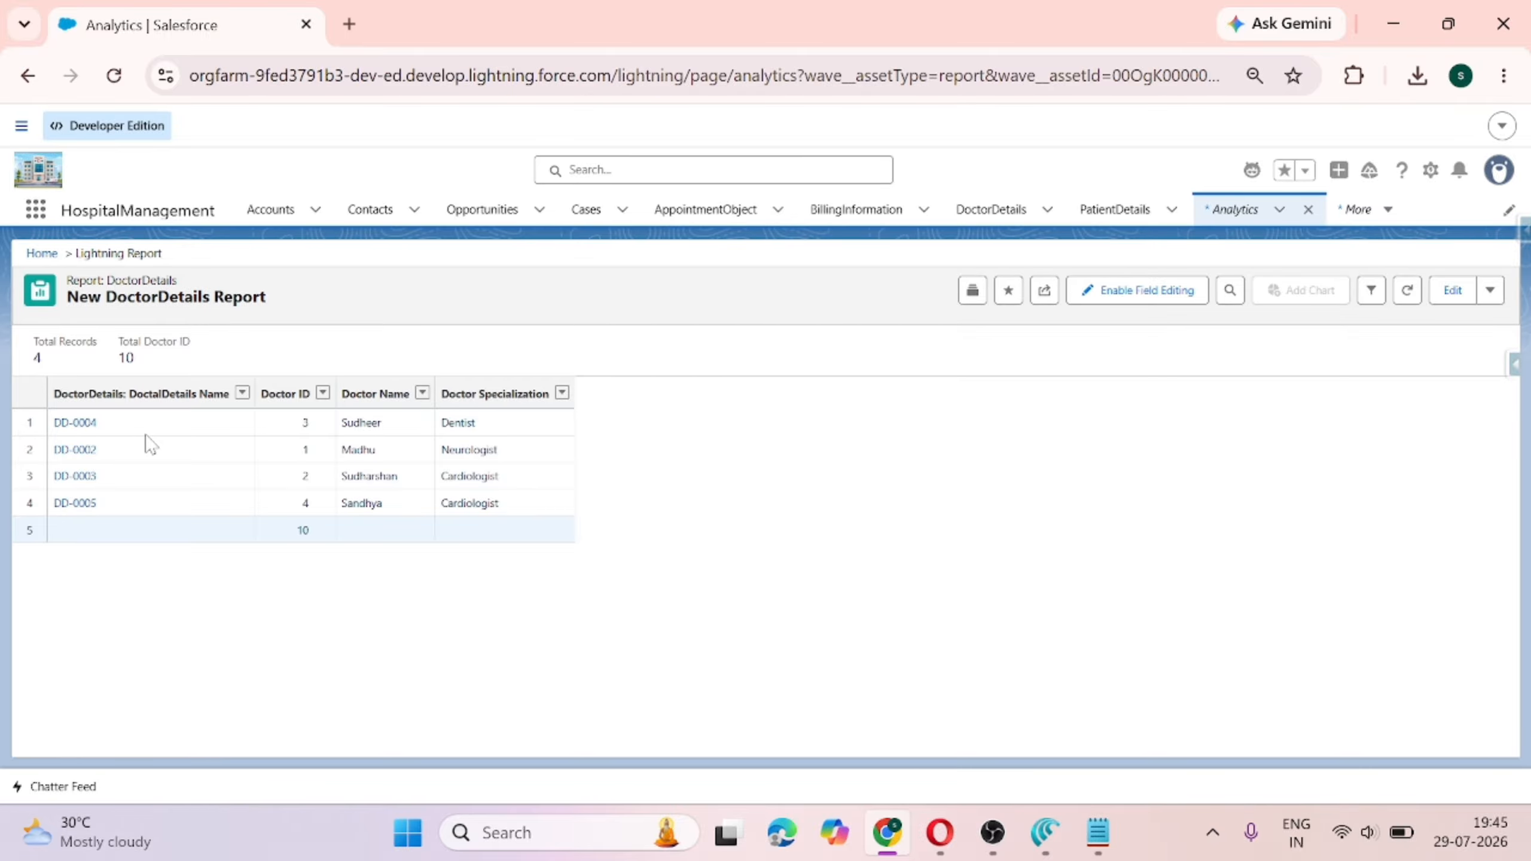
{"action": "left_click", "coordinate": [1491, 292]}
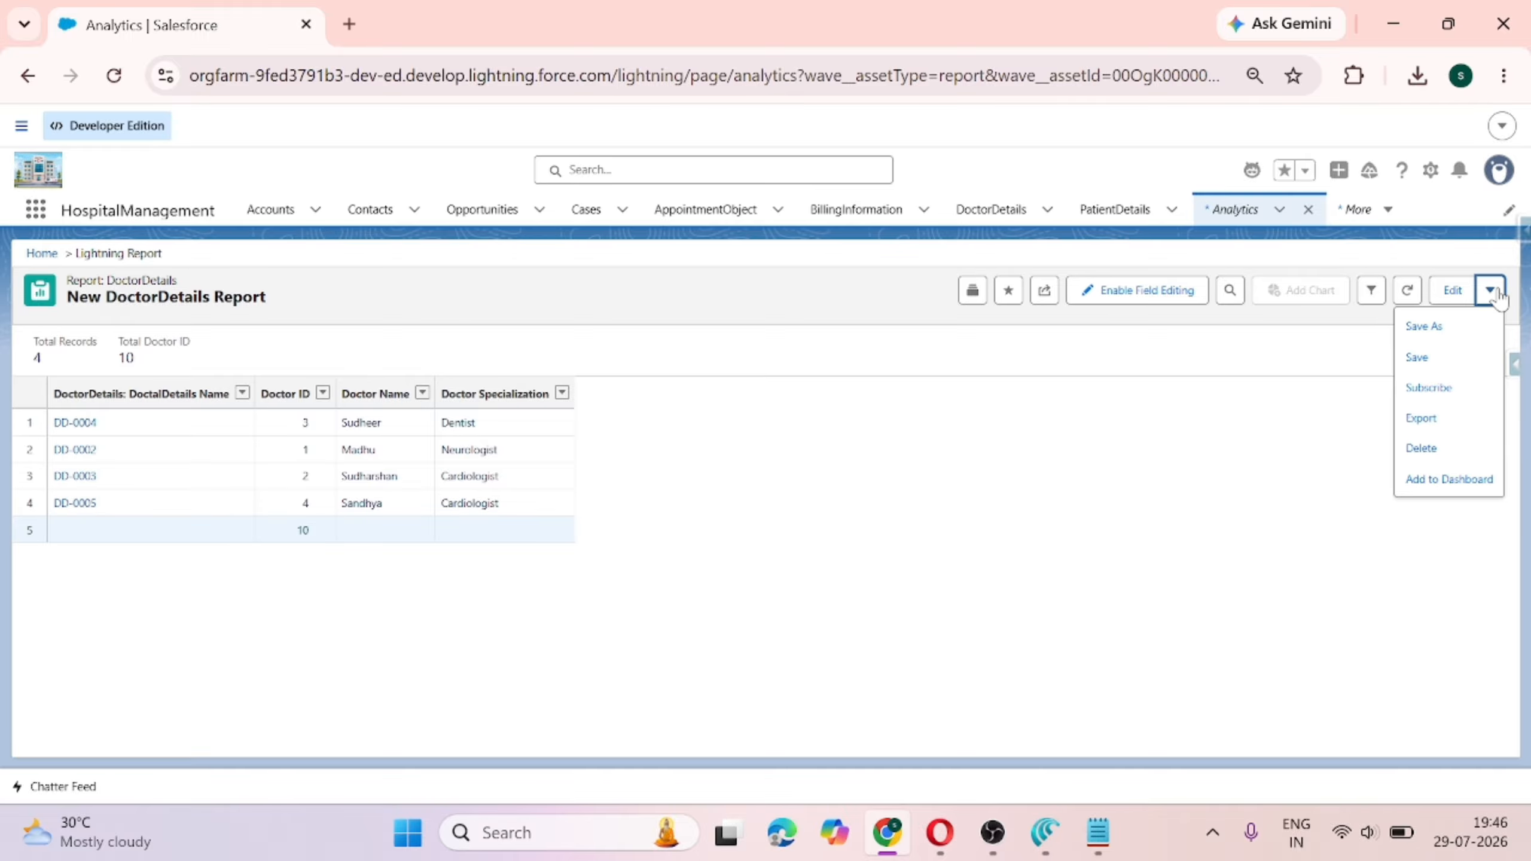
{"action": "left_click", "coordinate": [1447, 326]}
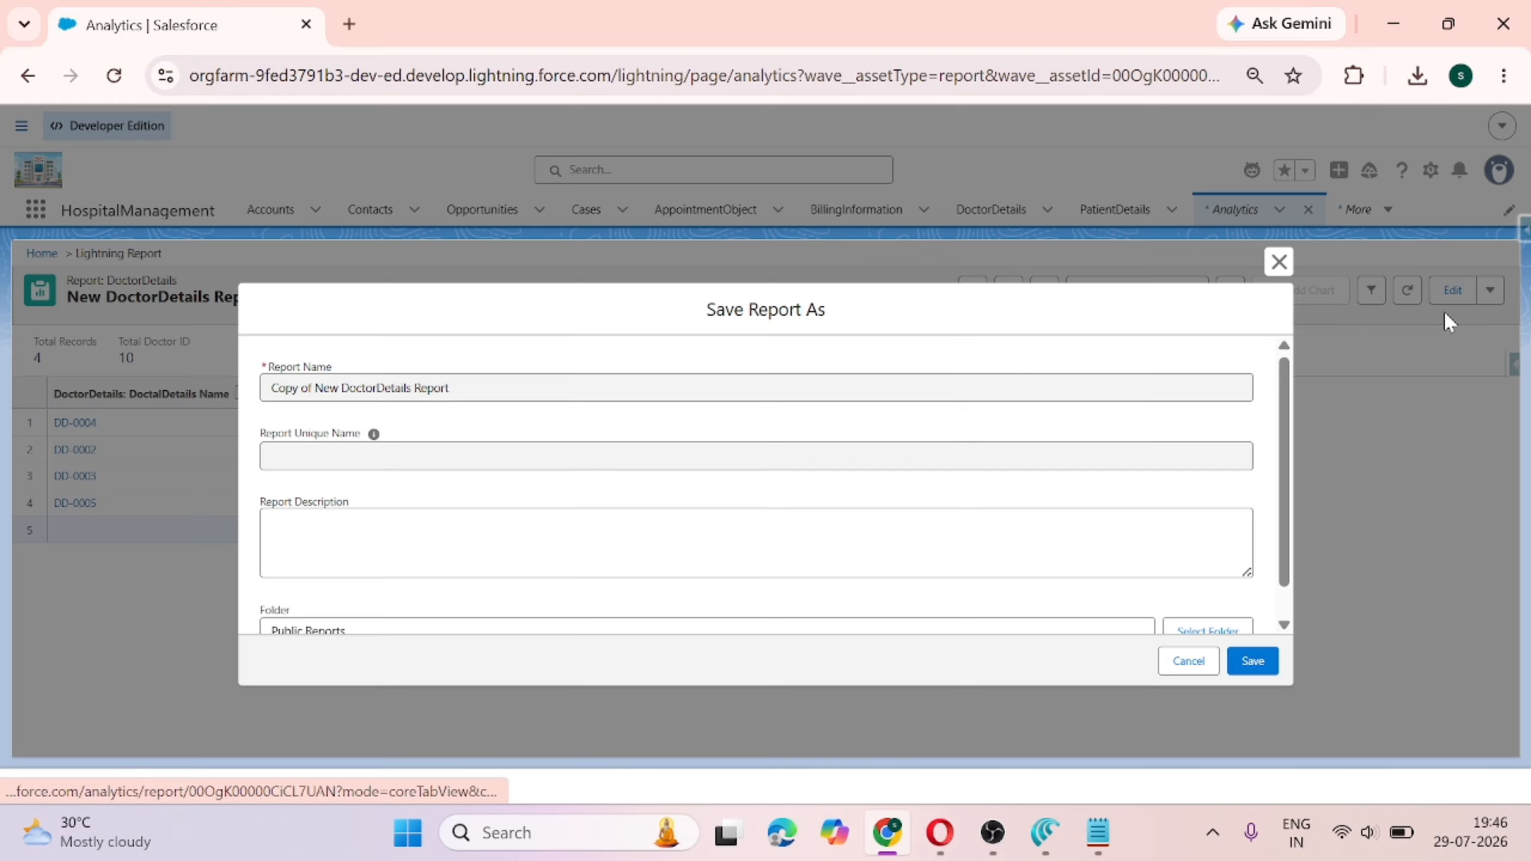
{"action": "left_click", "coordinate": [345, 458]}
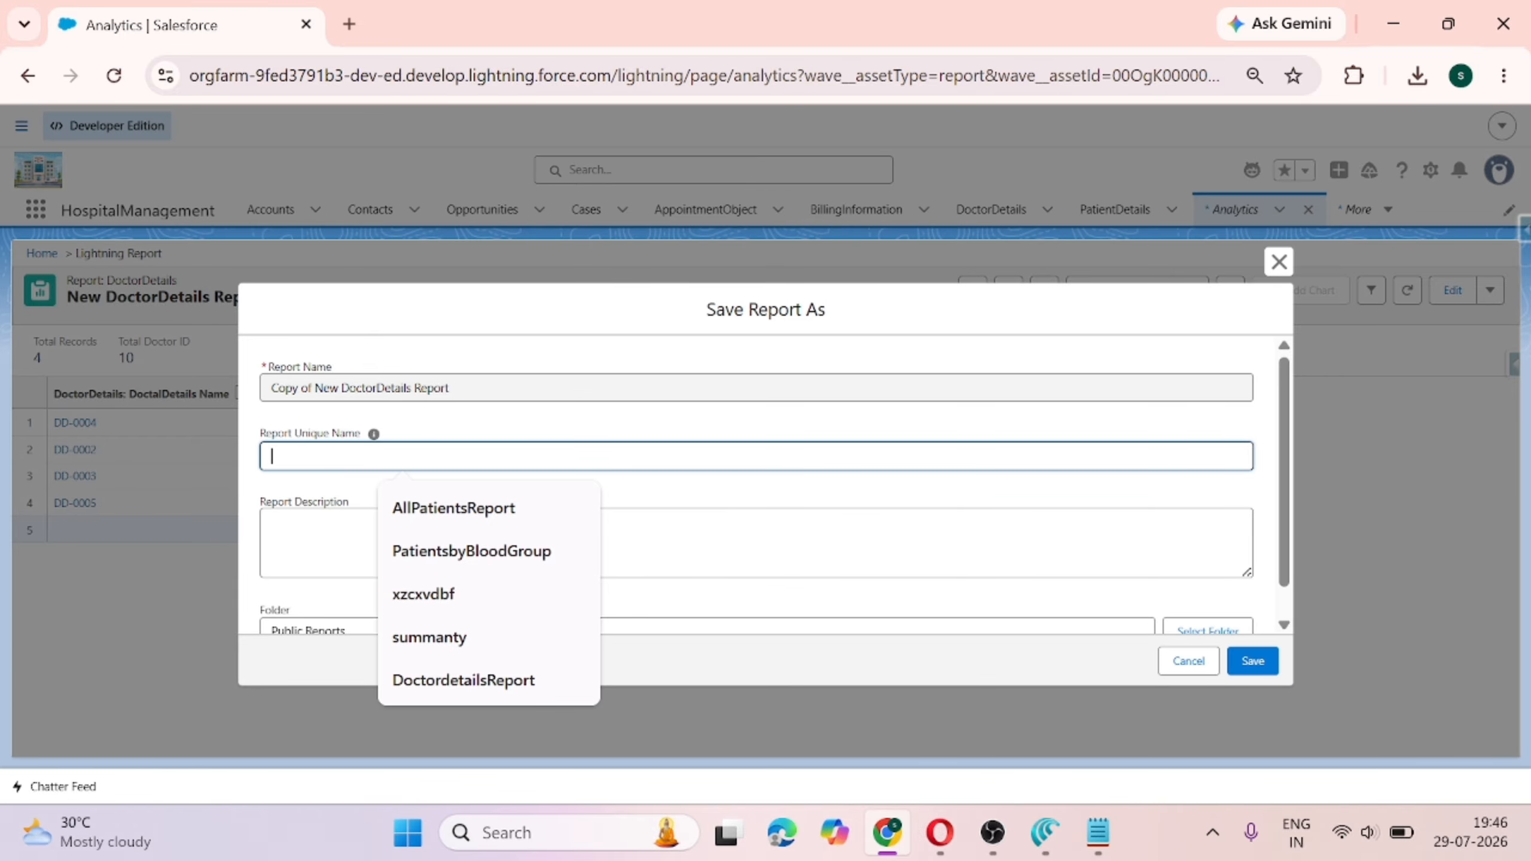
{"action": "left_click_drag", "start_coordinate": [465, 389], "coordinate": [181, 391]}
{"action": "left_click", "coordinate": [398, 534]}
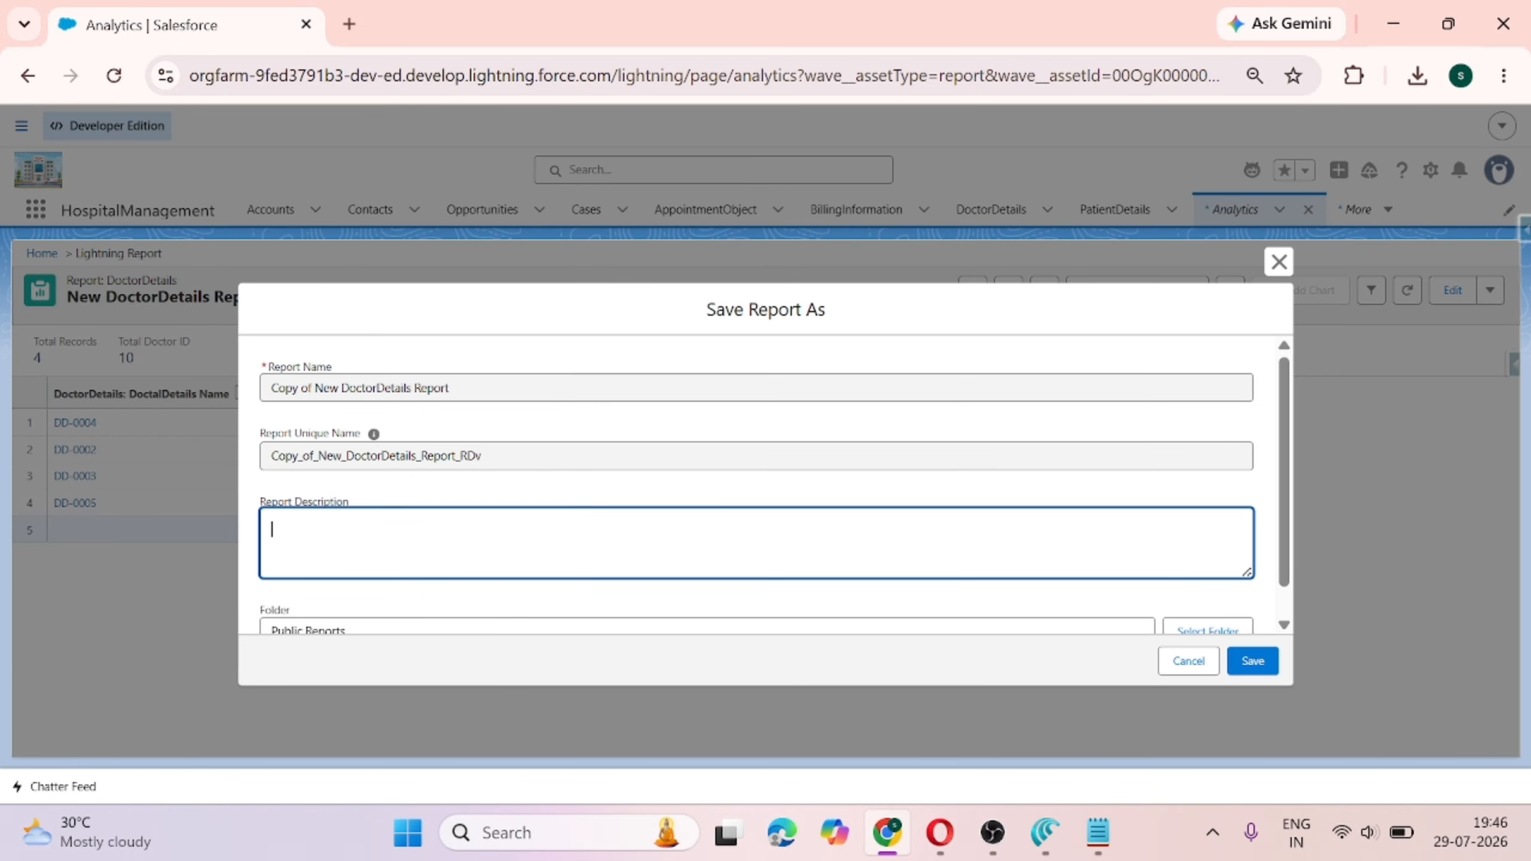
{"action": "scroll", "coordinate": [766, 482], "scroll_direction": "down", "scroll_amount": 1}
{"action": "left_click", "coordinate": [1257, 661]}
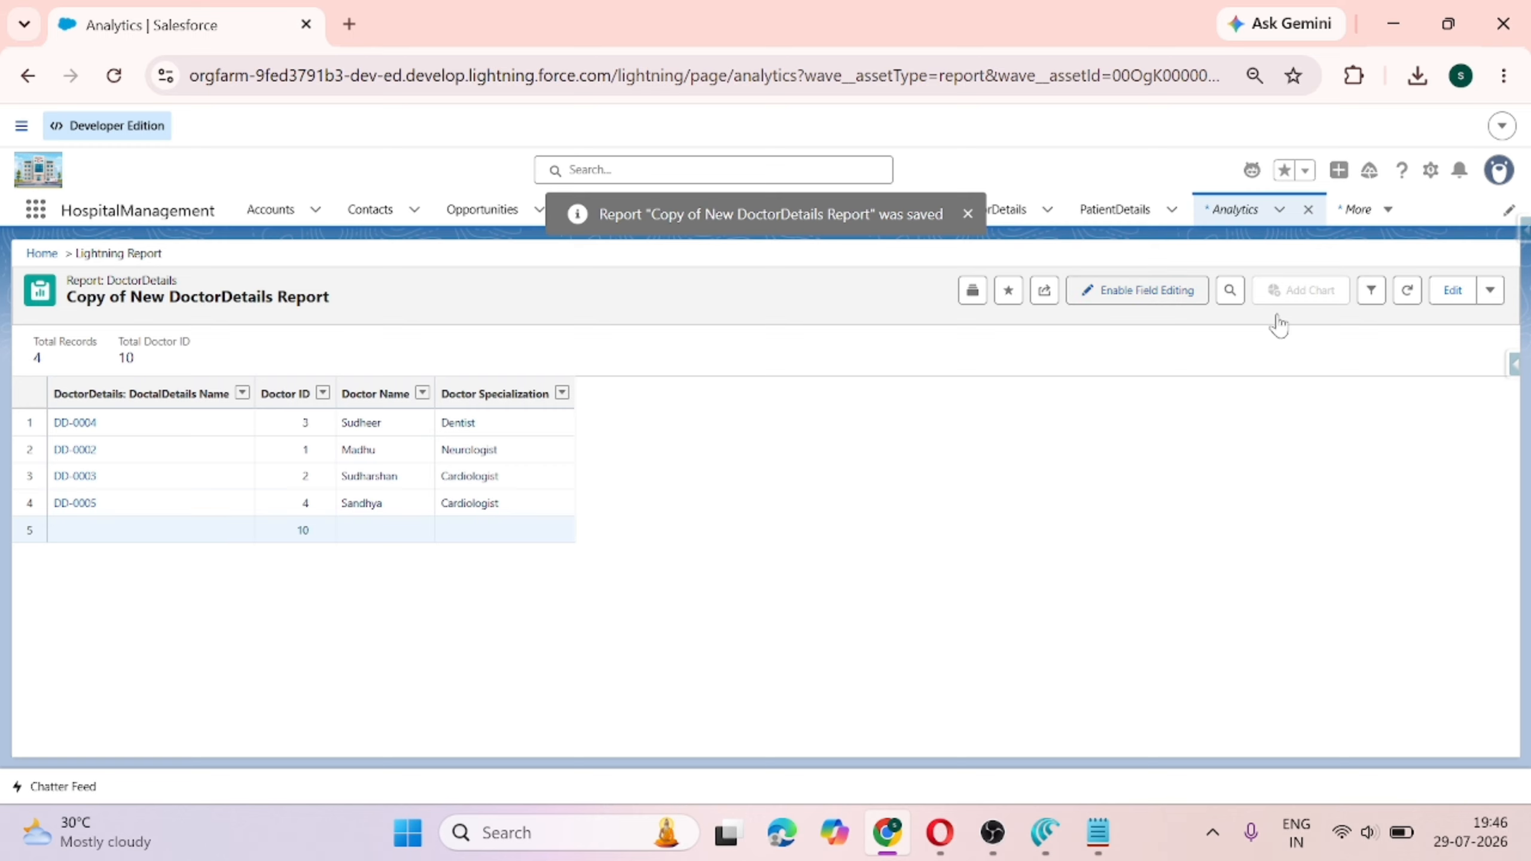
Open the copied report for editing and review its available columns, row groupings and filters.
{"action": "left_click", "coordinate": [1453, 291]}
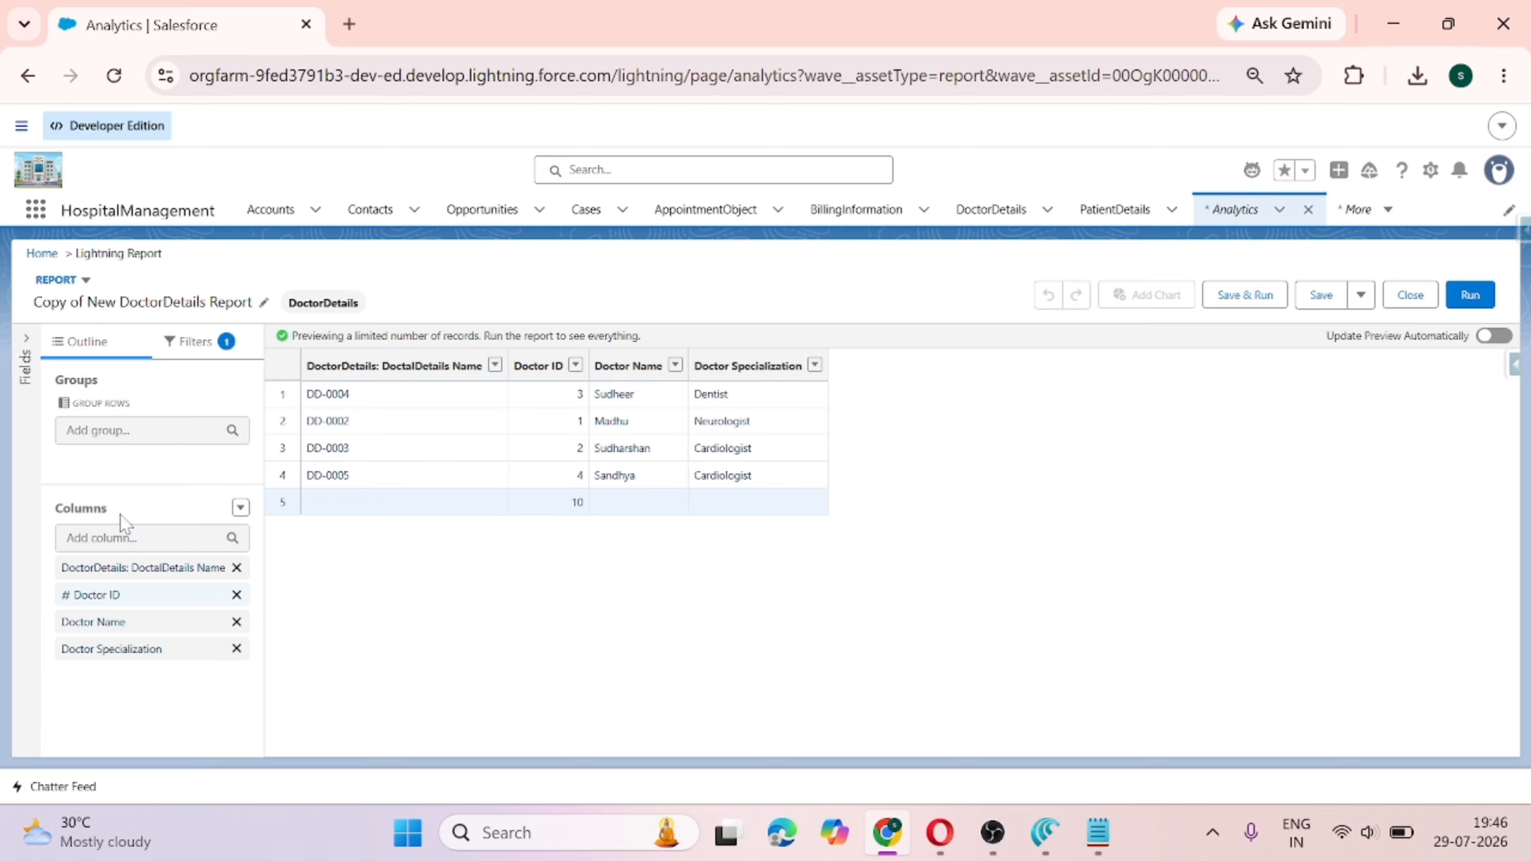
{"action": "left_click", "coordinate": [109, 538]}
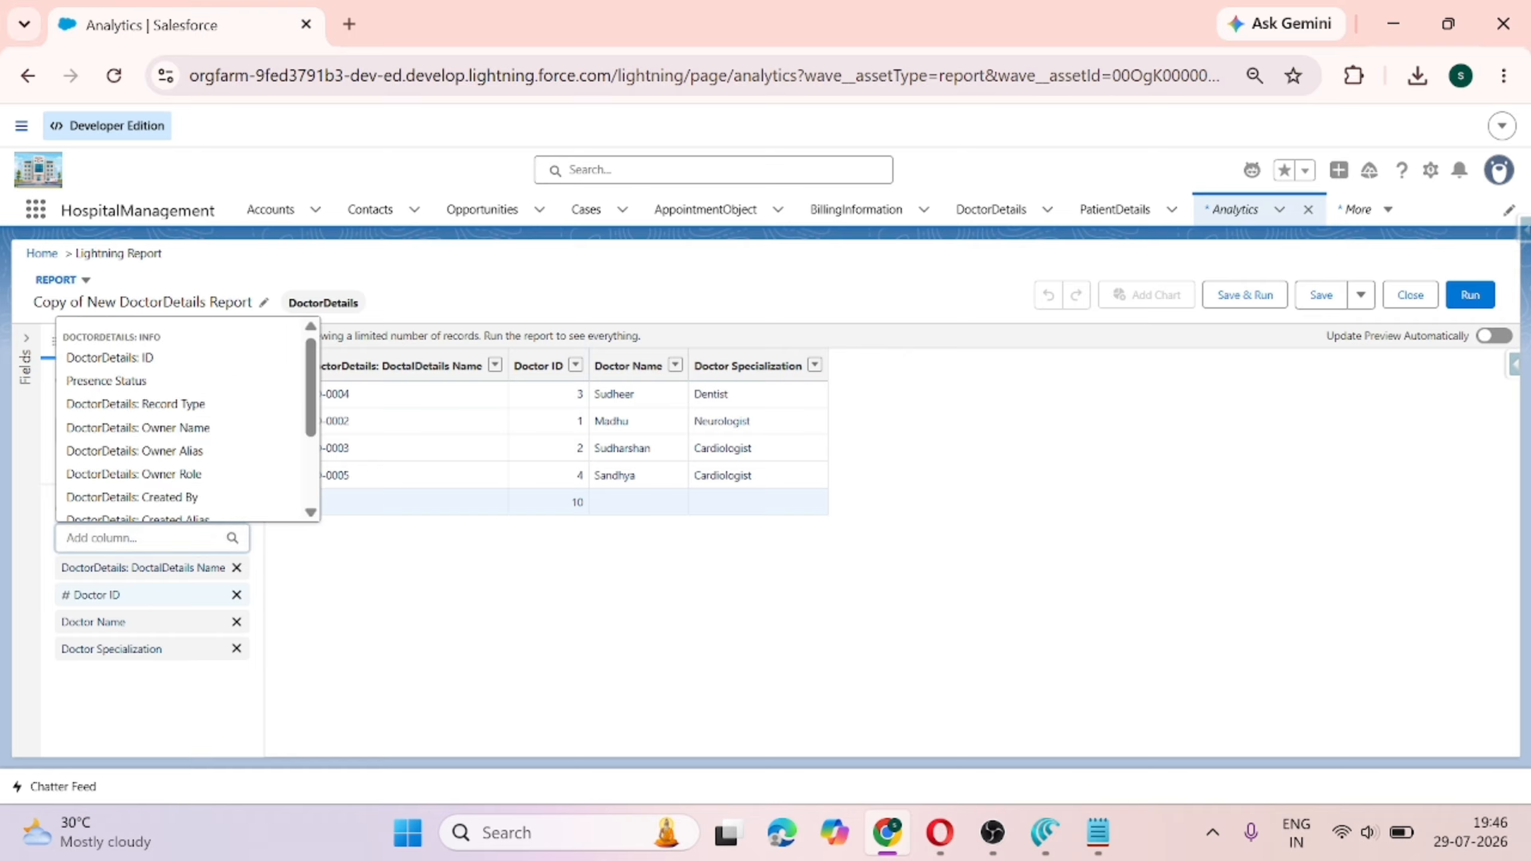
{"action": "left_click", "coordinate": [373, 613]}
{"action": "left_click", "coordinate": [121, 430]}
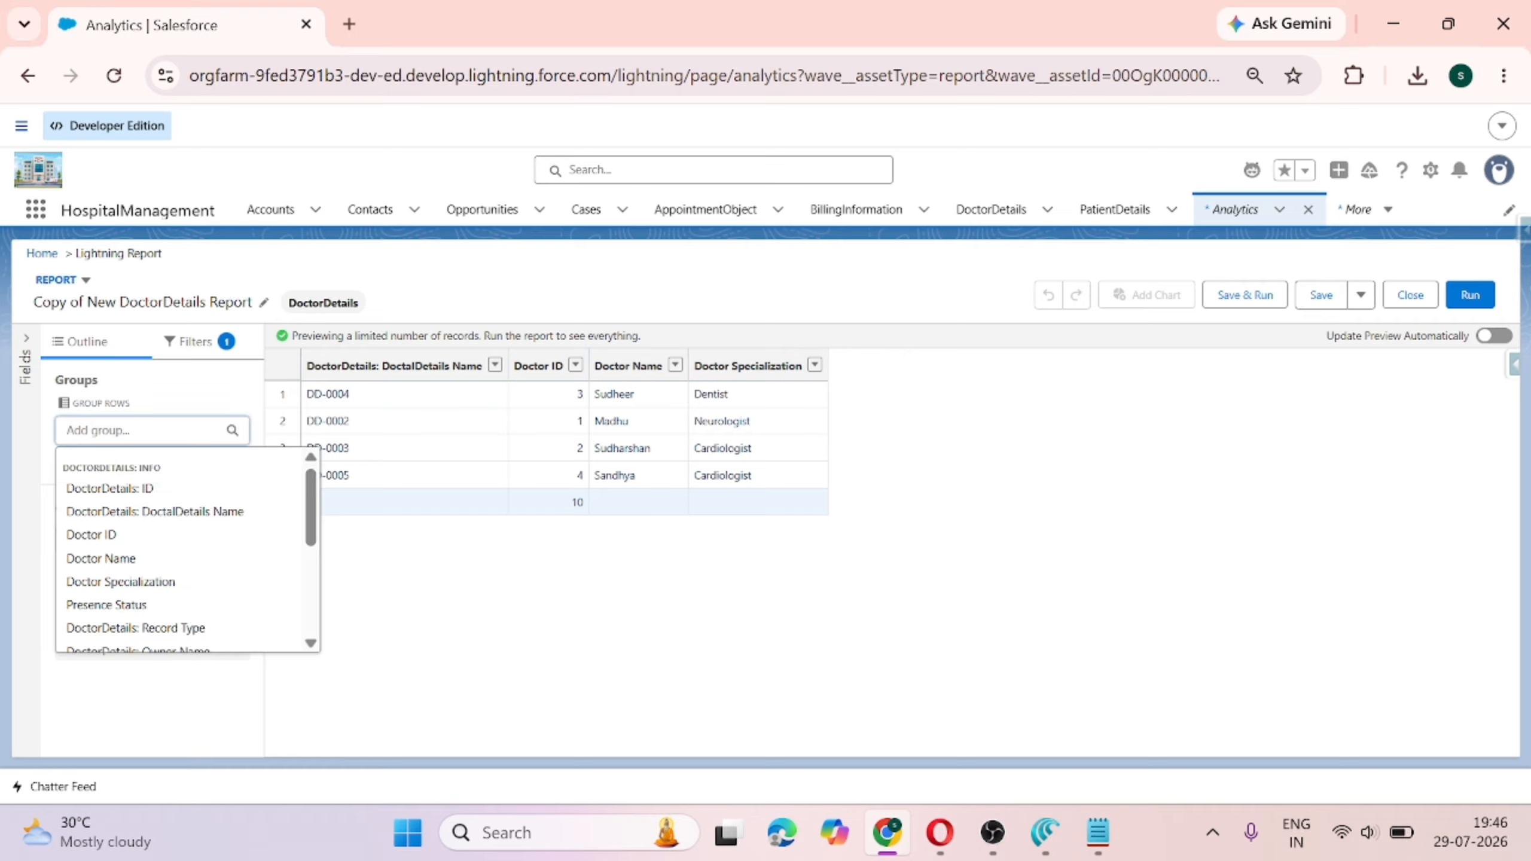
{"action": "left_click", "coordinate": [208, 400]}
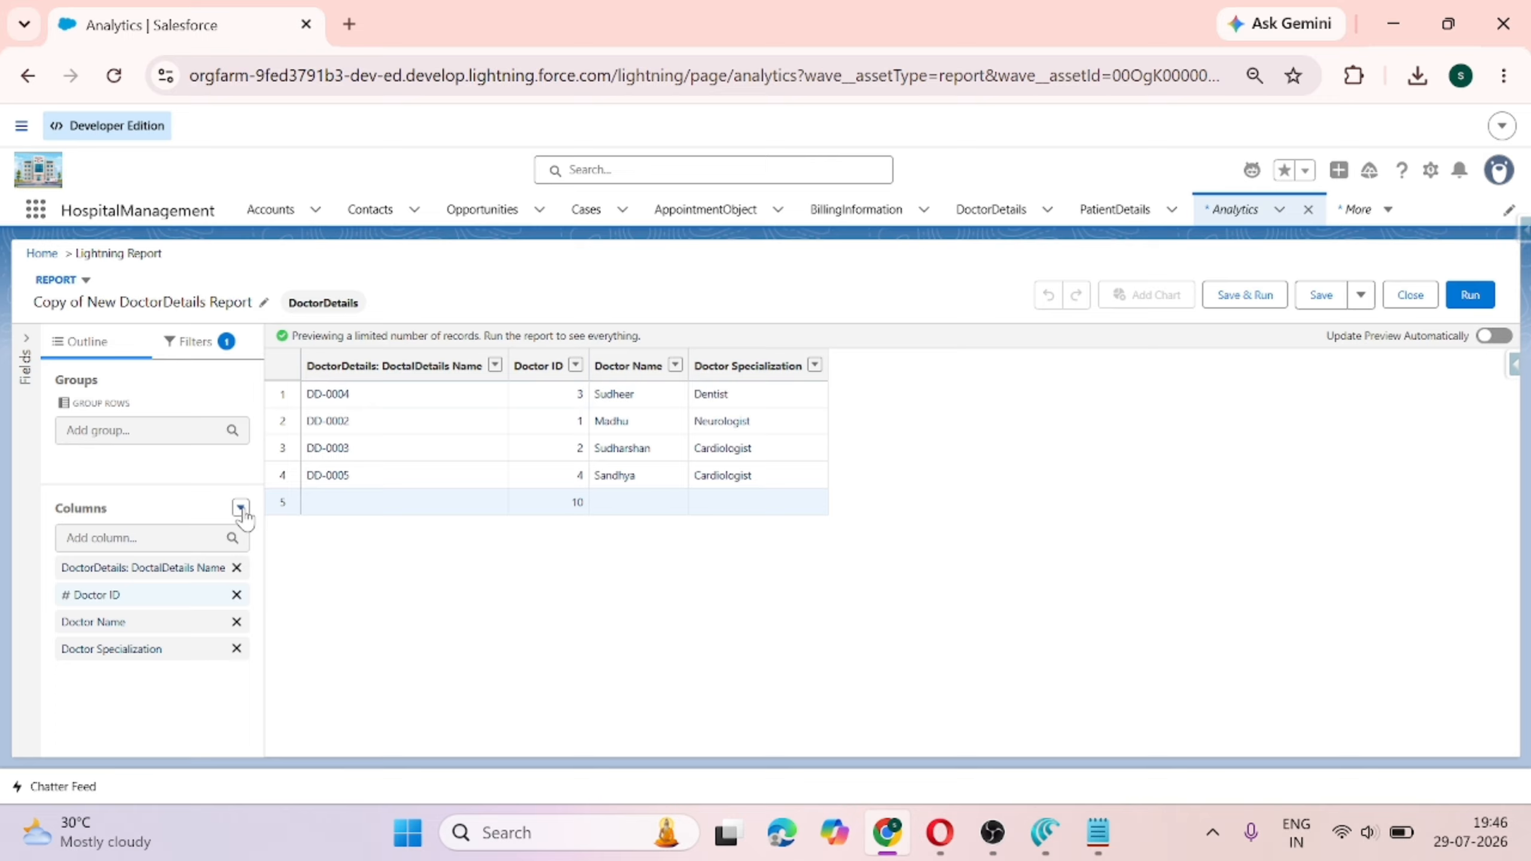
{"action": "left_click", "coordinate": [121, 430]}
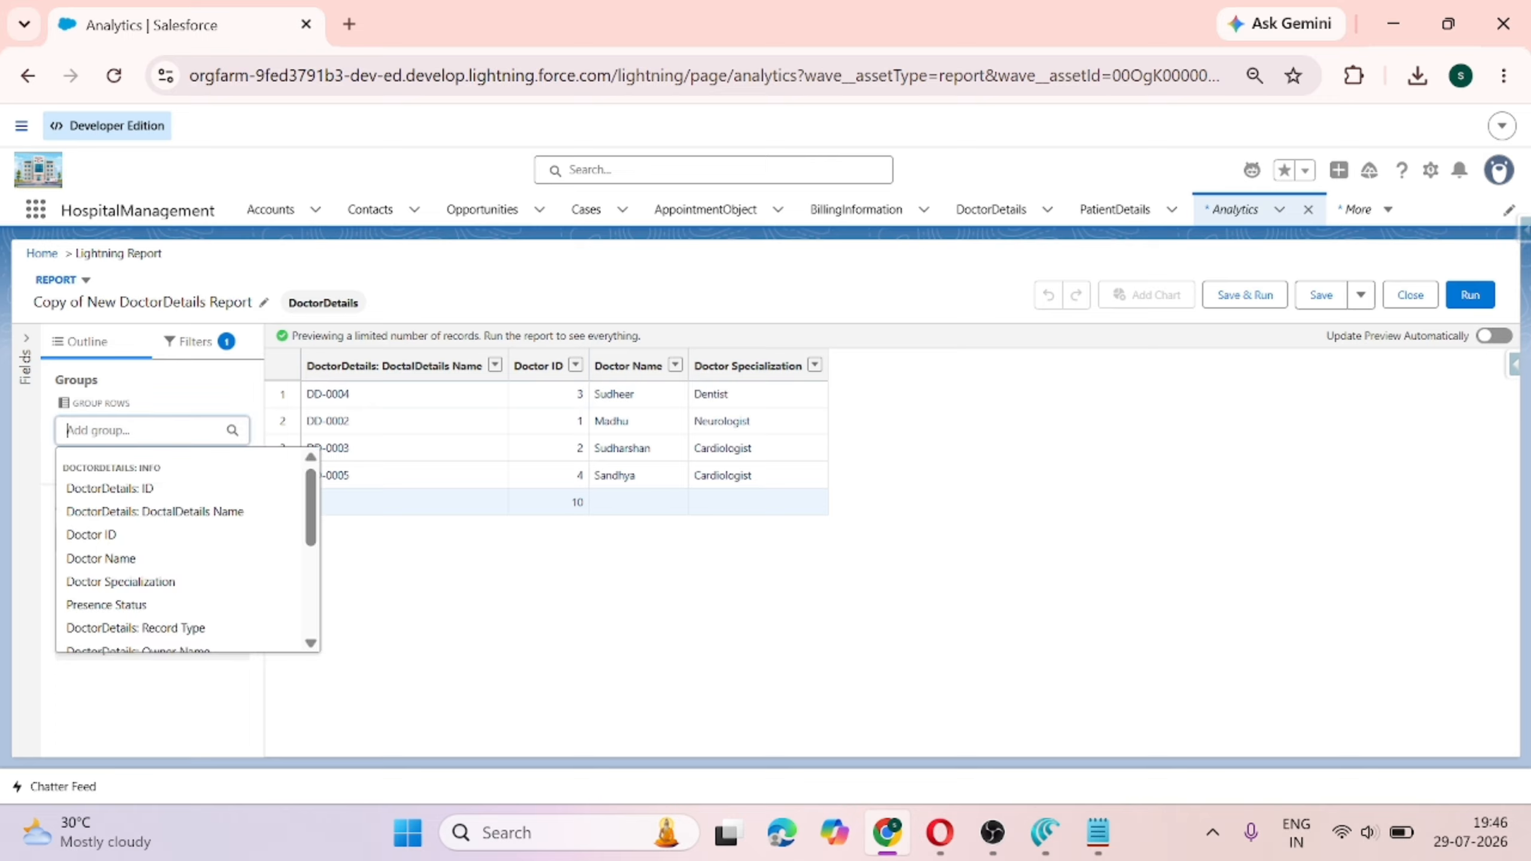
{"action": "left_click", "coordinate": [170, 347]}
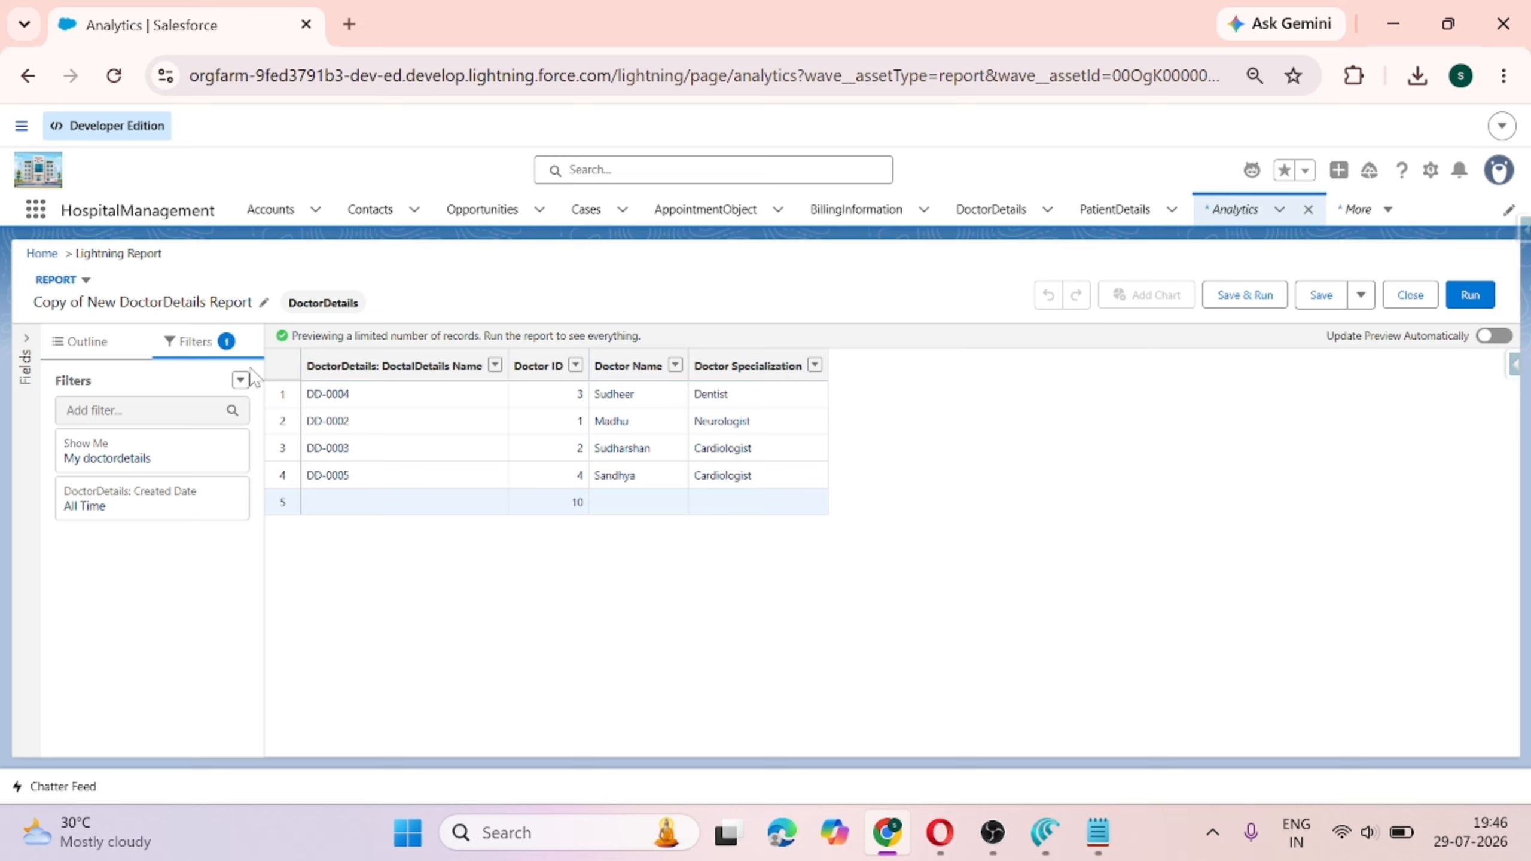
{"action": "left_click", "coordinate": [86, 344]}
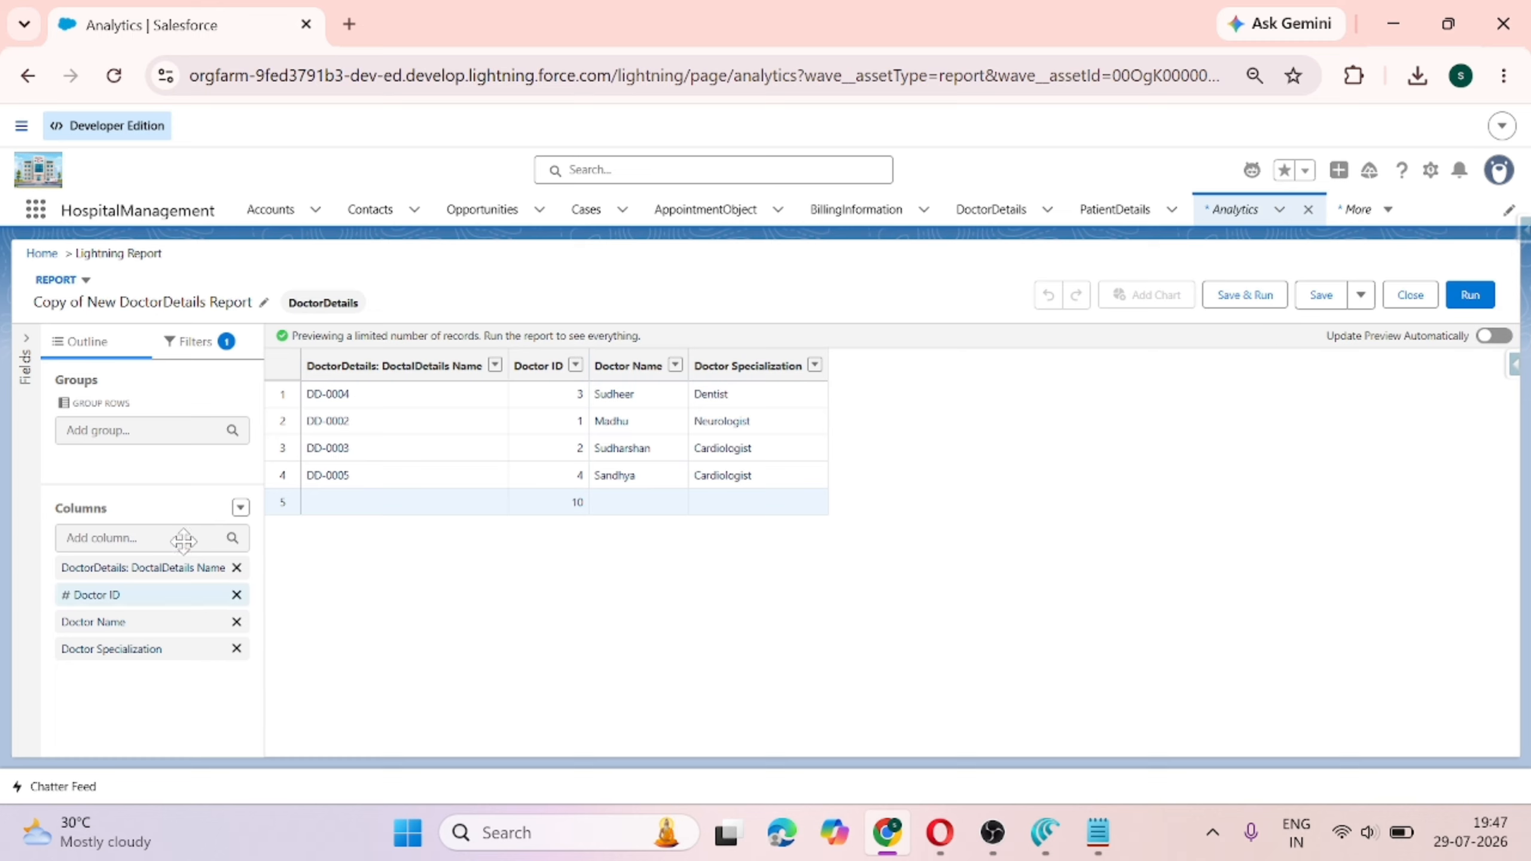
Group the copied report's rows by Doctor Specialization.
{"action": "left_click", "coordinate": [145, 430]}
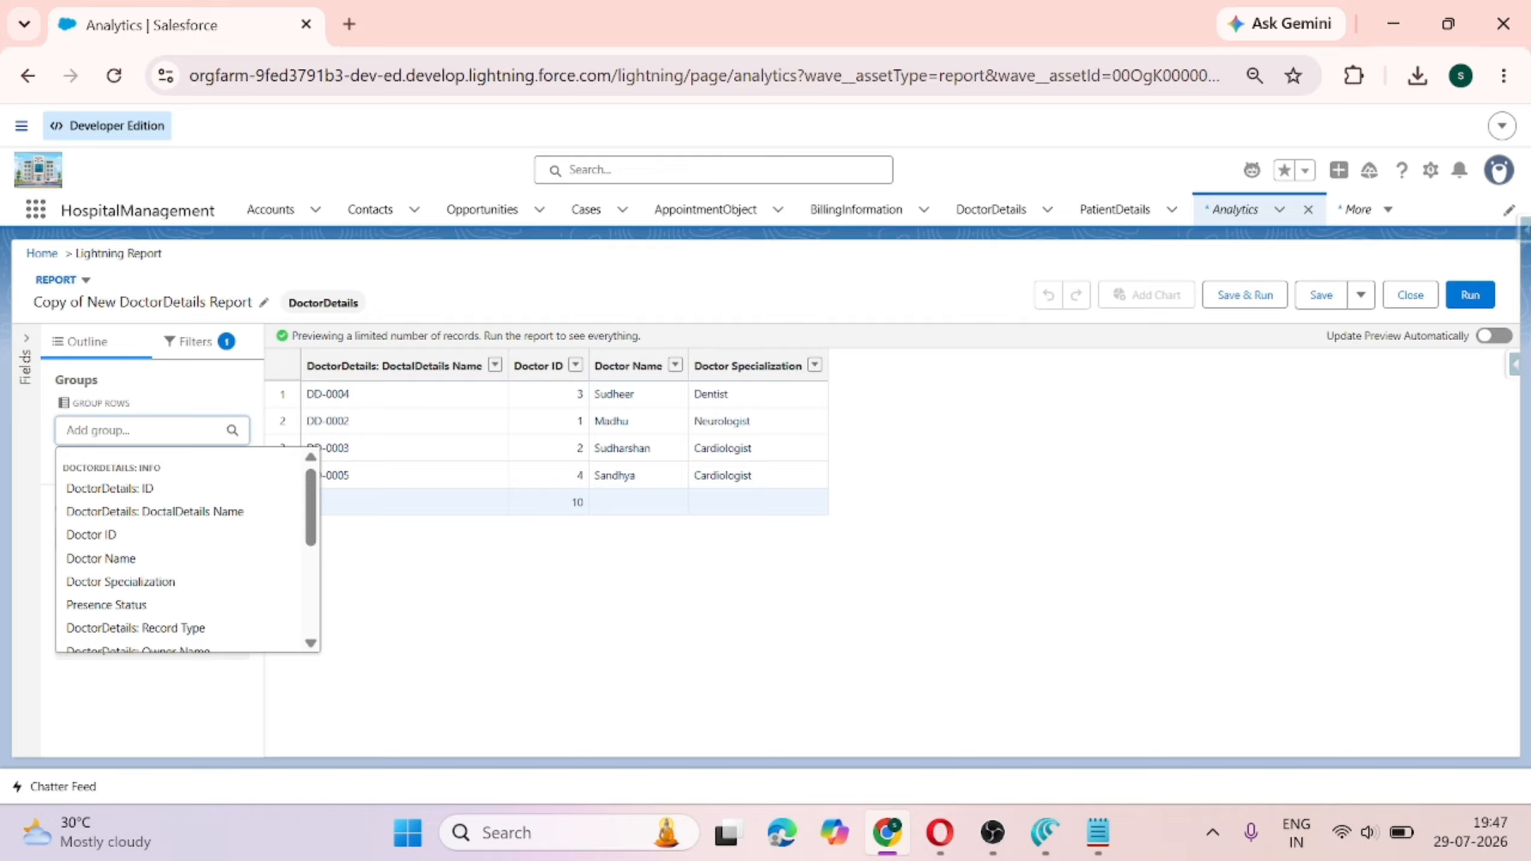
{"action": "left_click", "coordinate": [133, 582]}
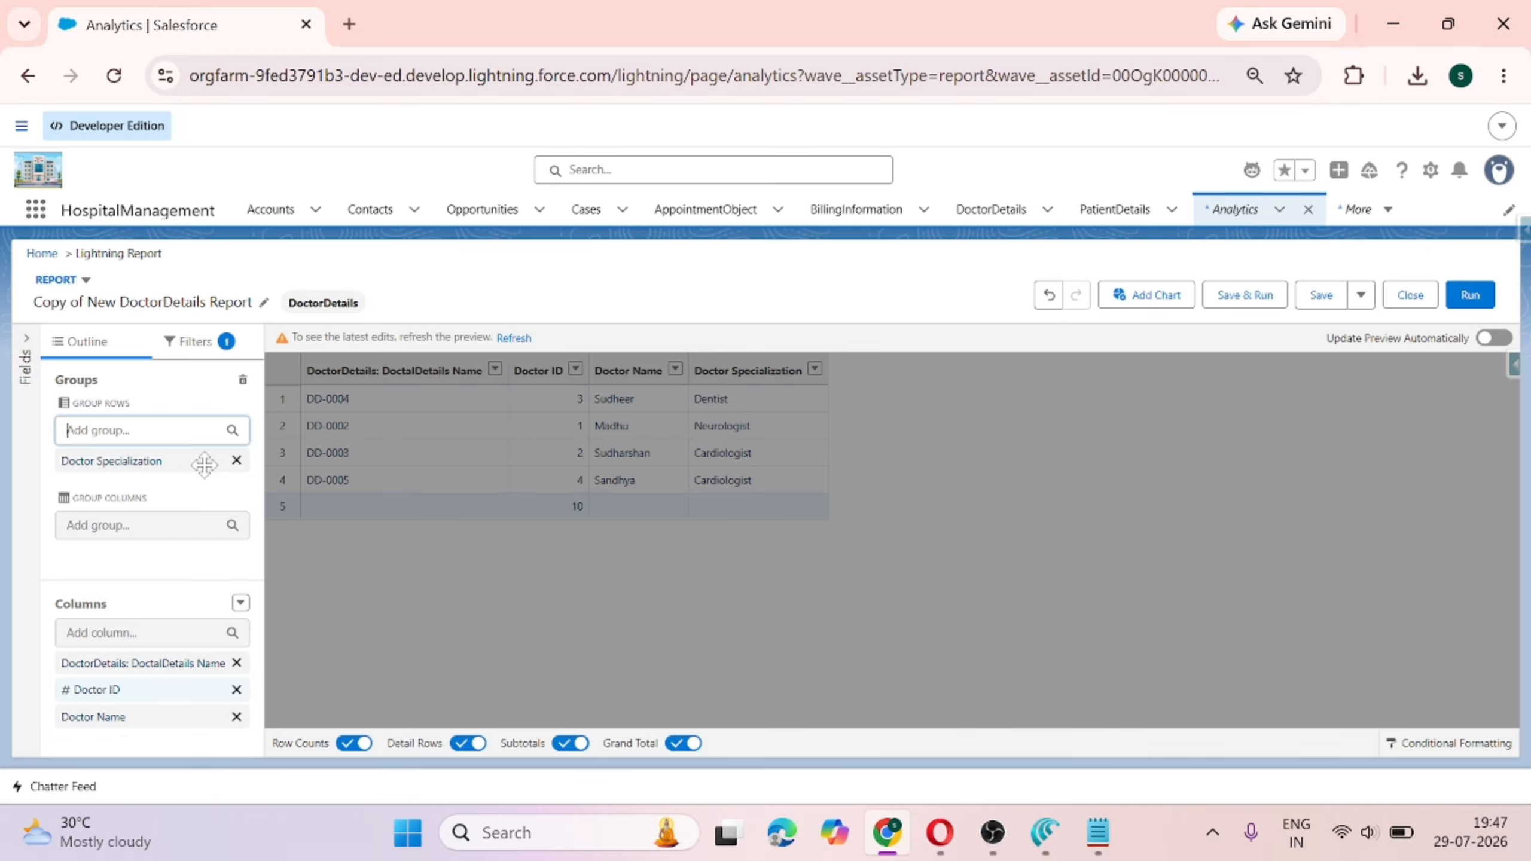
Create a new DoctorDetails record as Cardiologist with the doctor's name and Doctor ID 5, and save it while starting another.
{"action": "left_click", "coordinate": [1108, 212]}
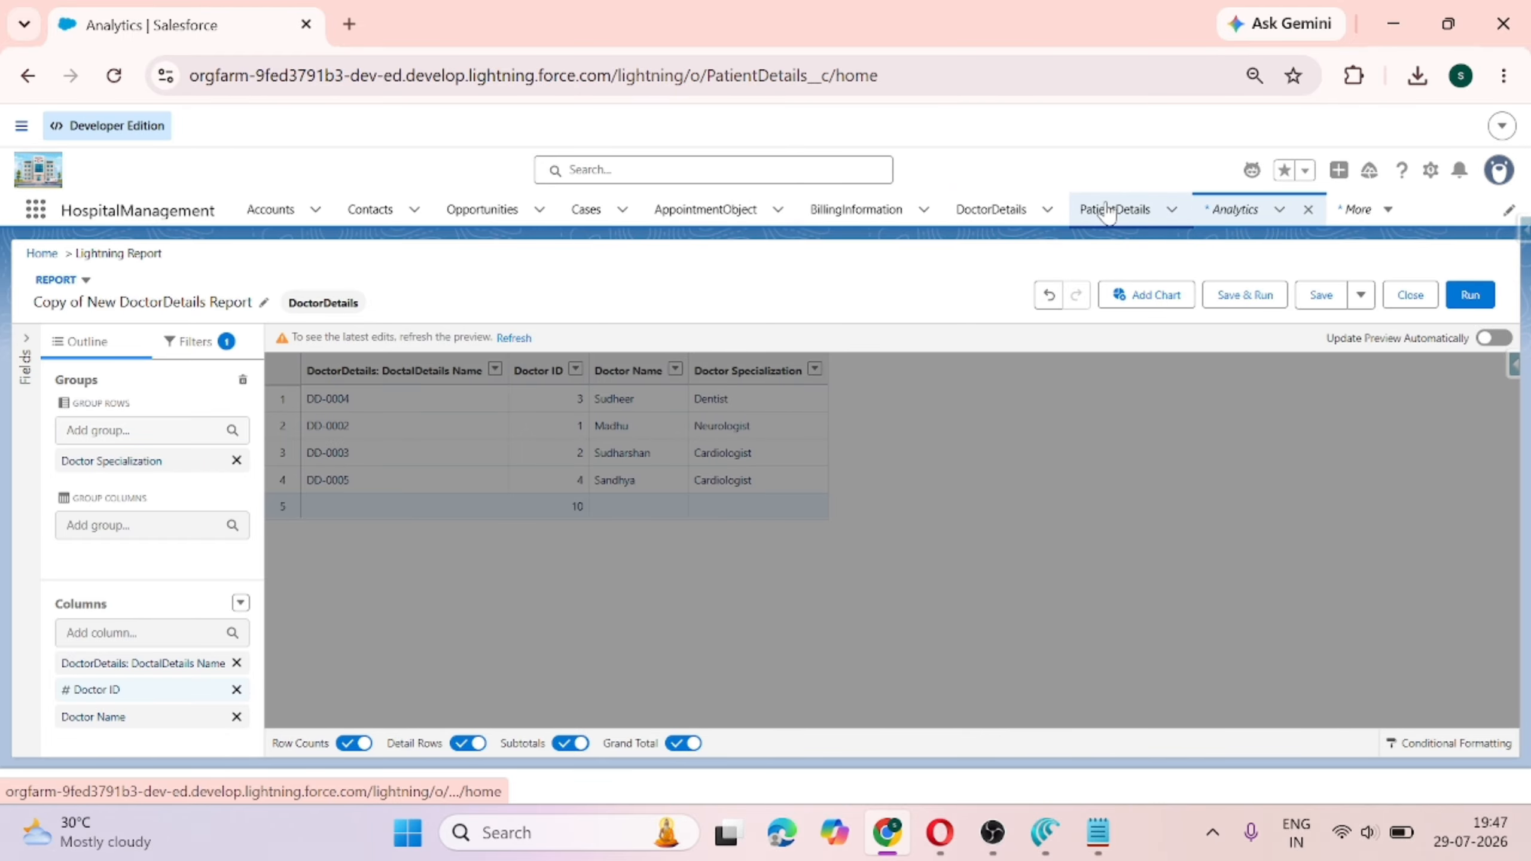
{"action": "left_click", "coordinate": [991, 223]}
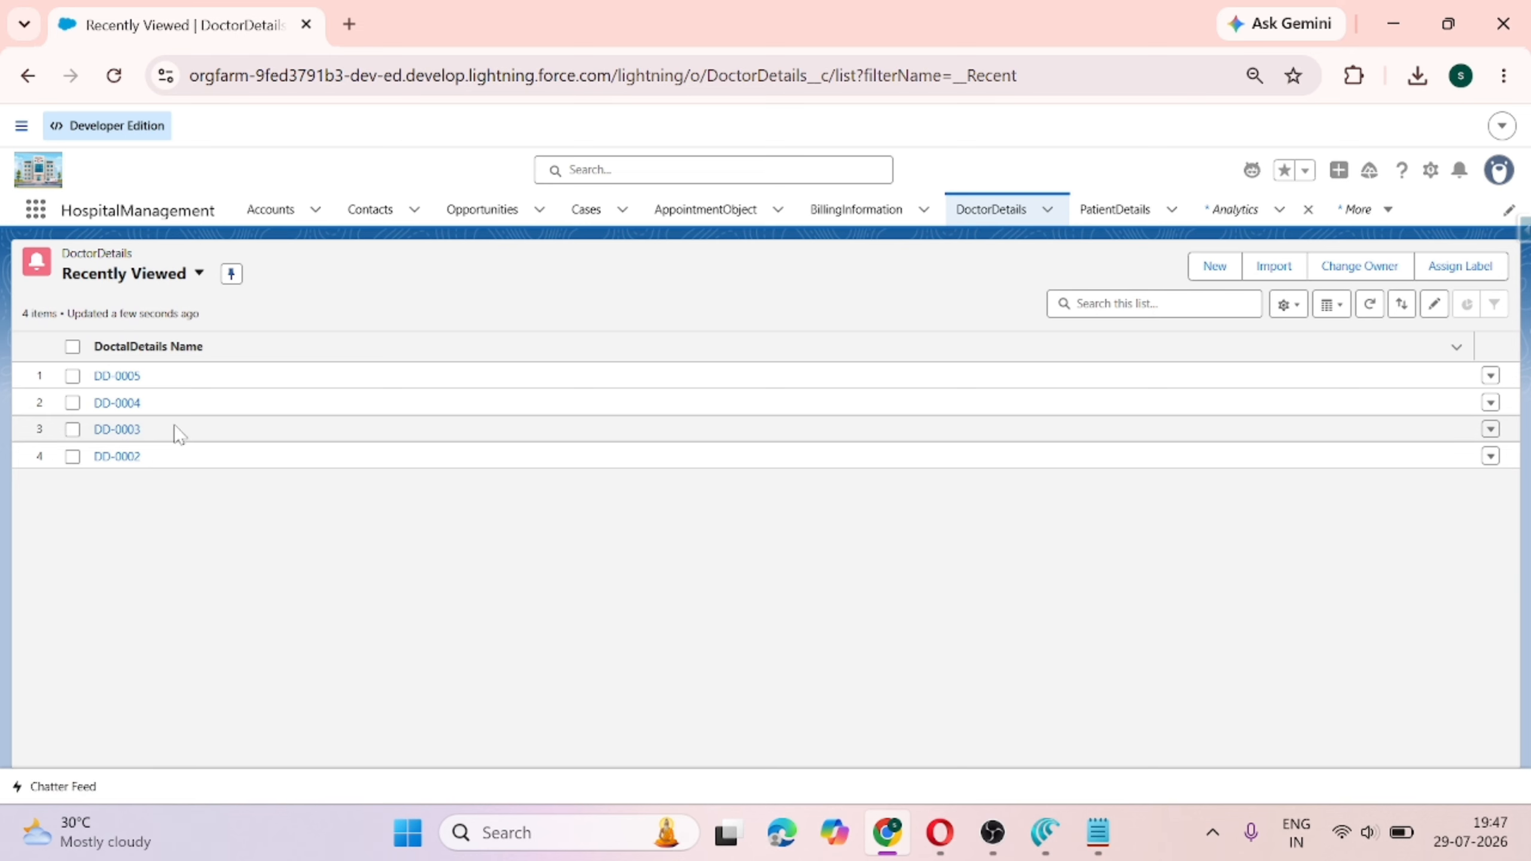
{"action": "left_click", "coordinate": [1228, 268]}
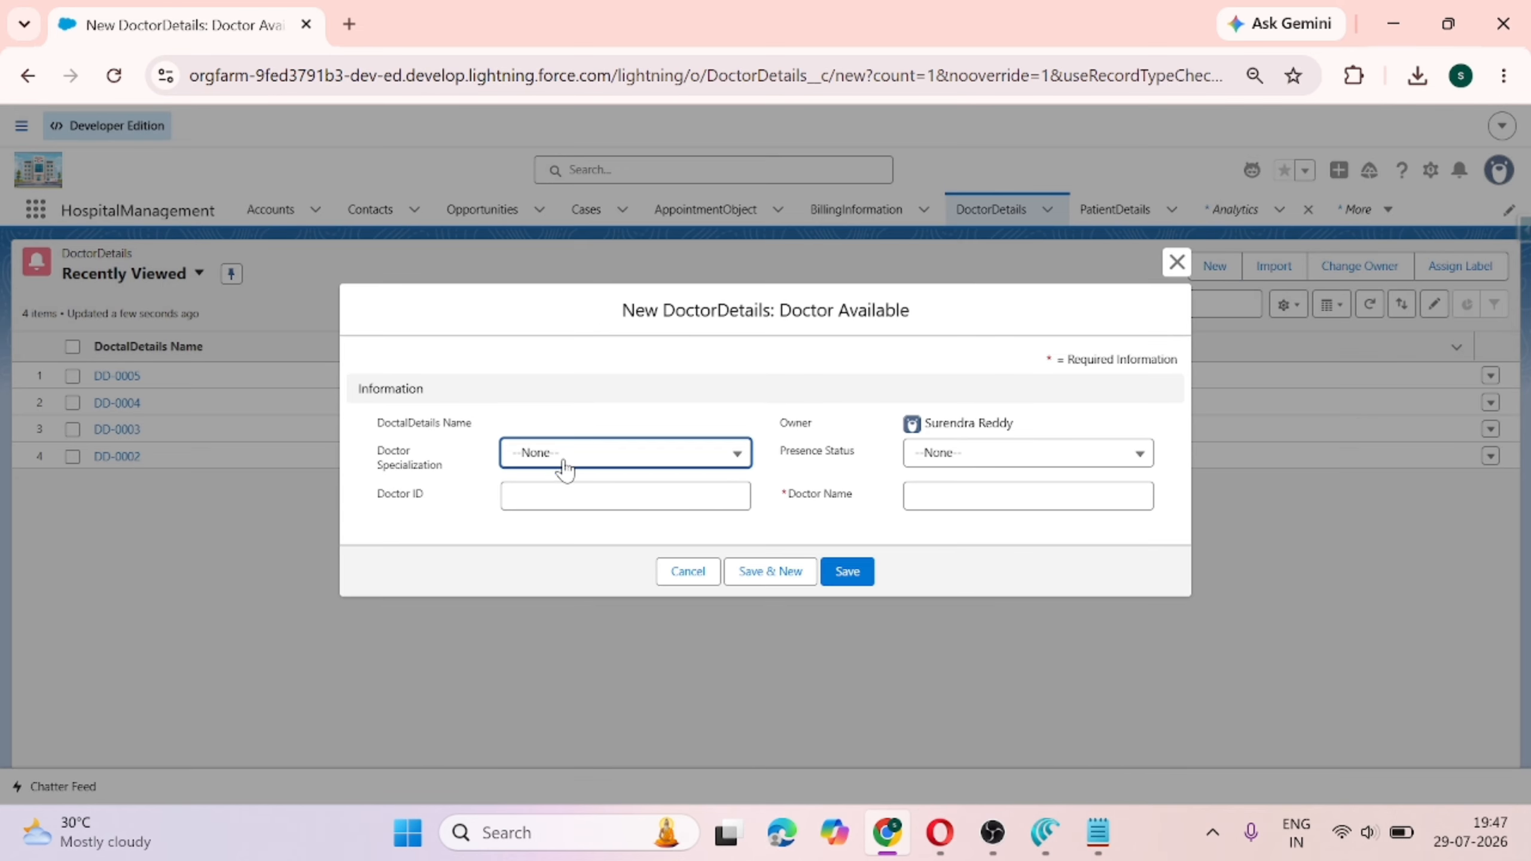
{"action": "left_click", "coordinate": [563, 459]}
{"action": "left_click", "coordinate": [567, 584]}
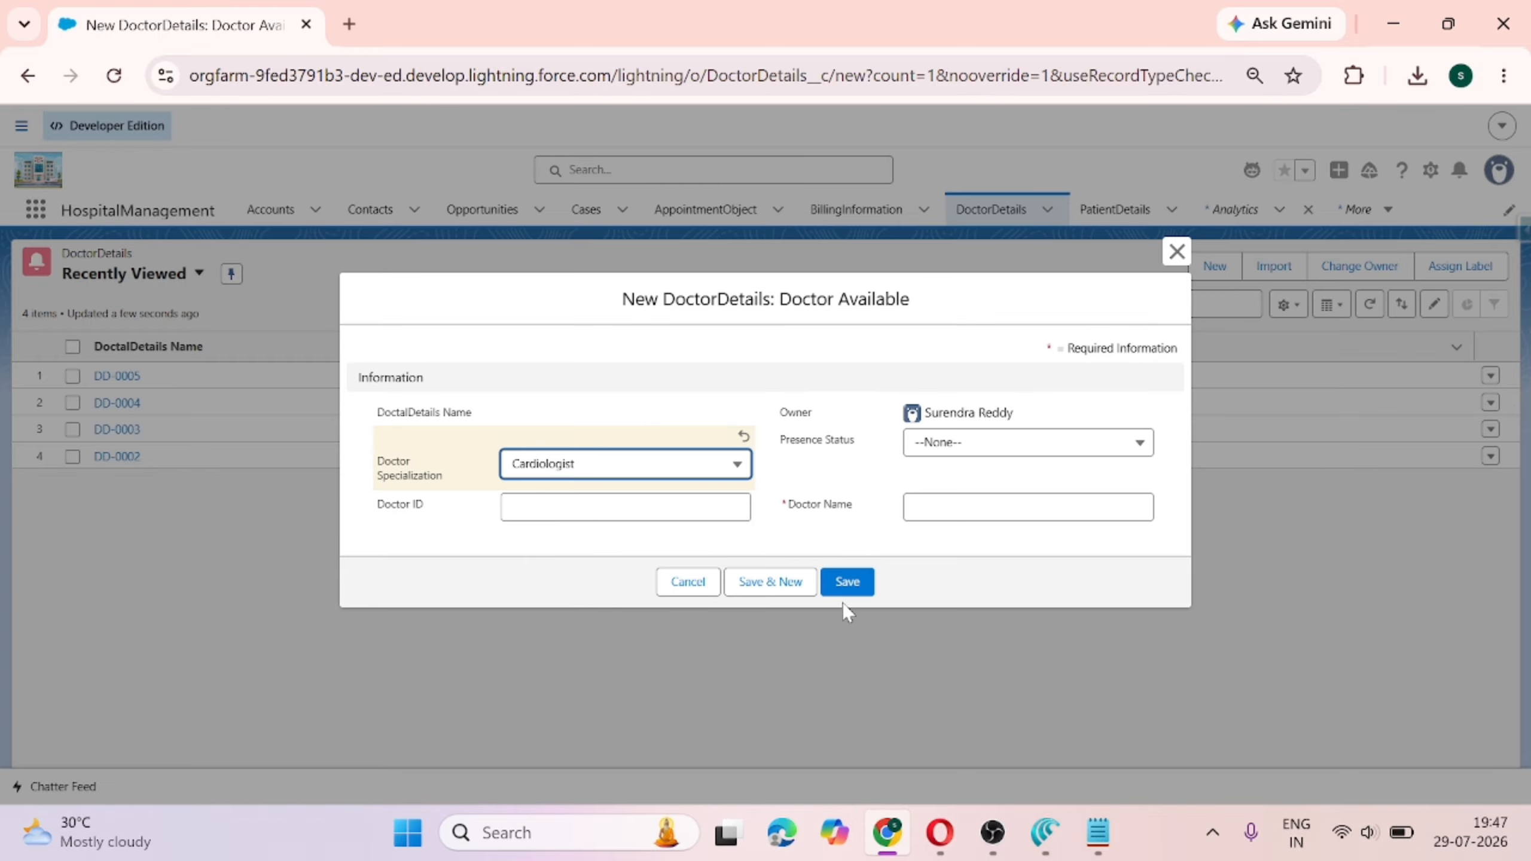
{"action": "left_click", "coordinate": [995, 507]}
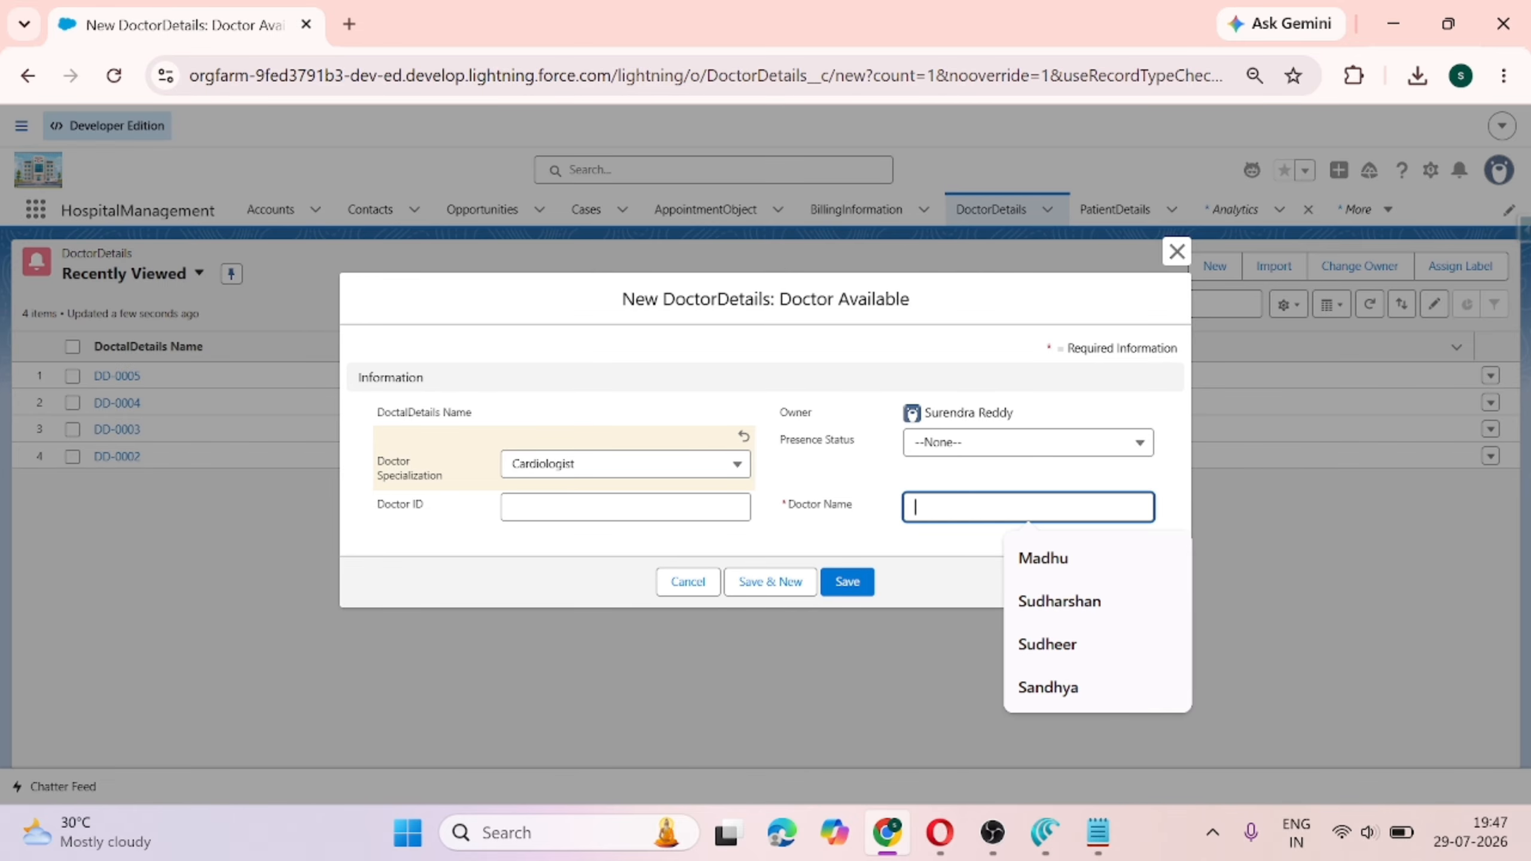
{"action": "type", "text": "sand"}
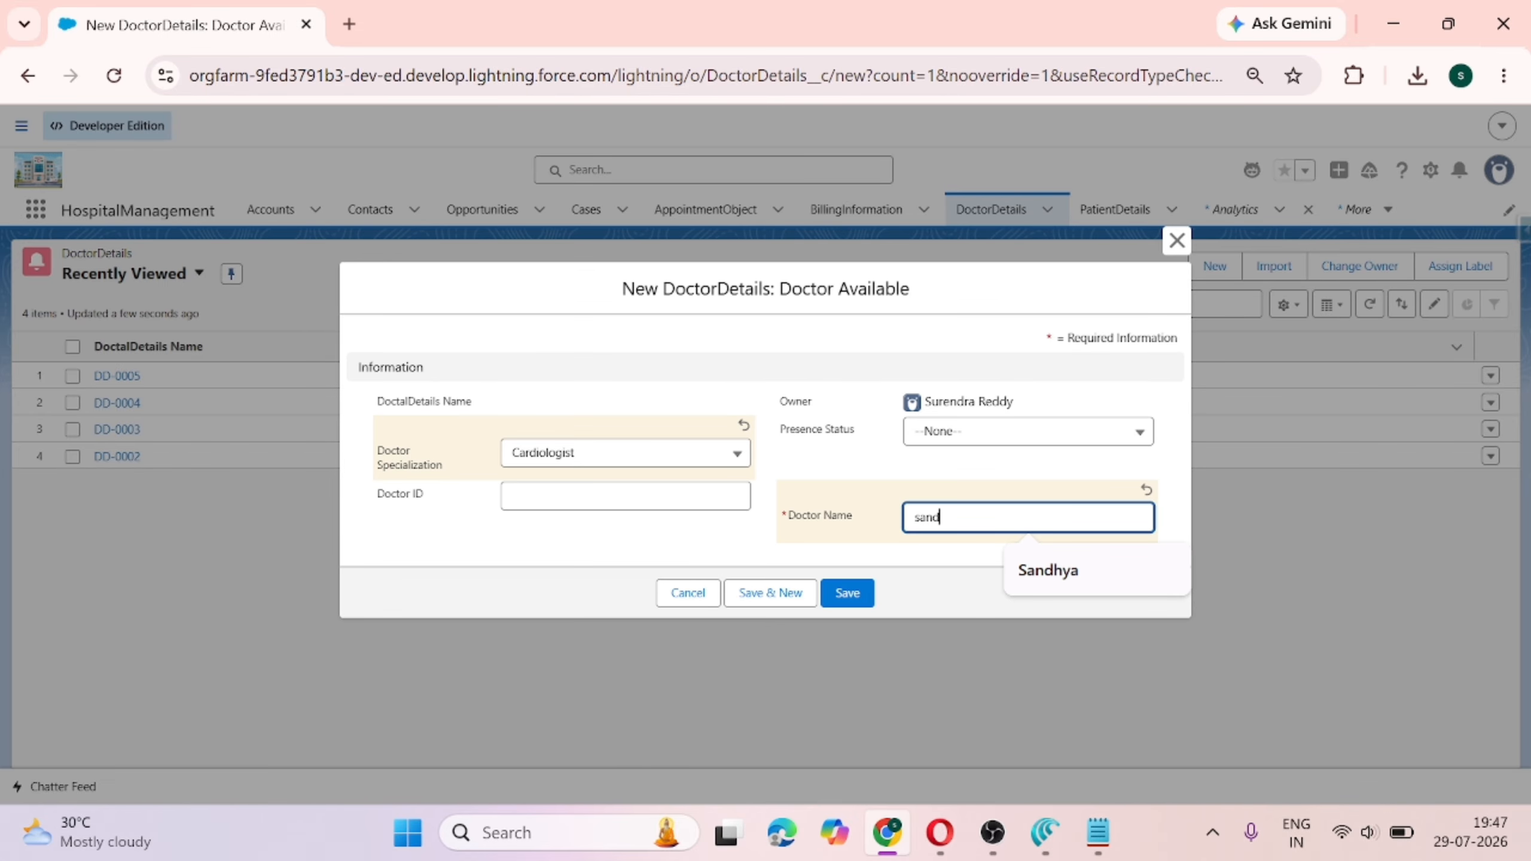
{"action": "type", "text": "hya-2"}
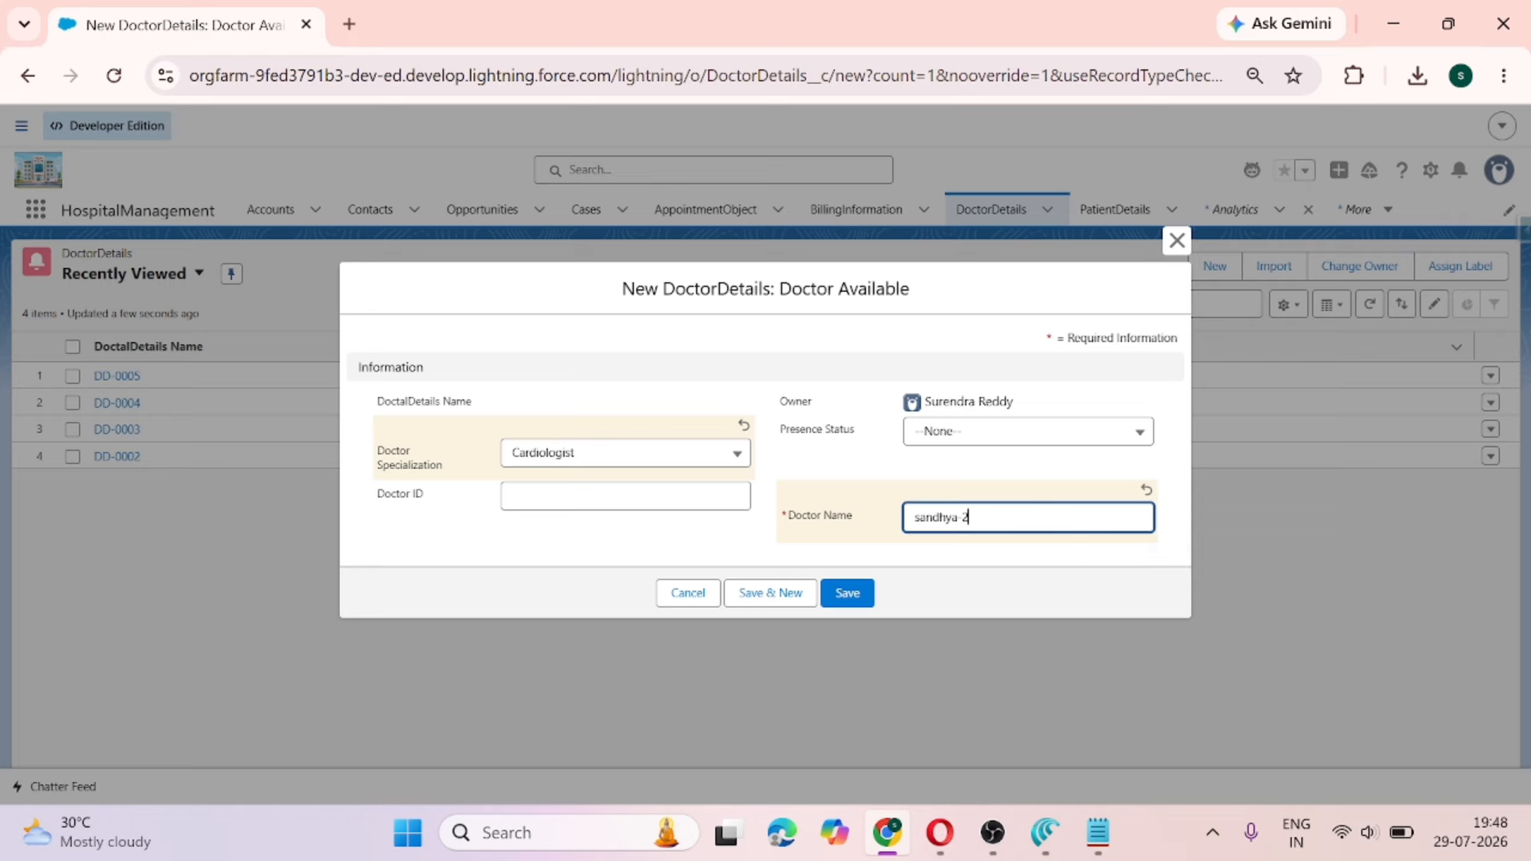
{"action": "left_click", "coordinate": [582, 497]}
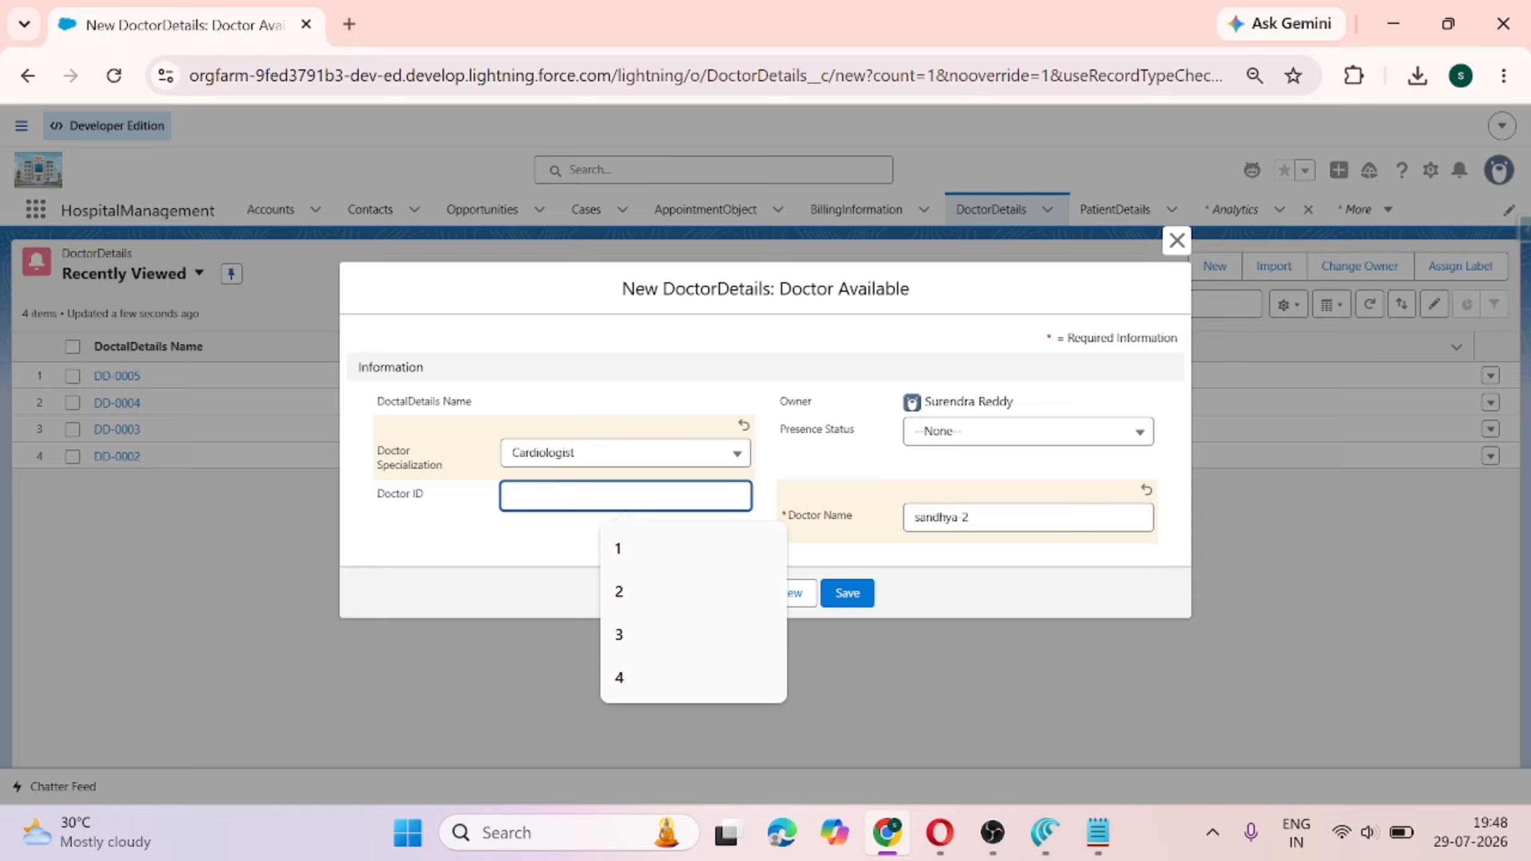
{"action": "type", "text": "4"}
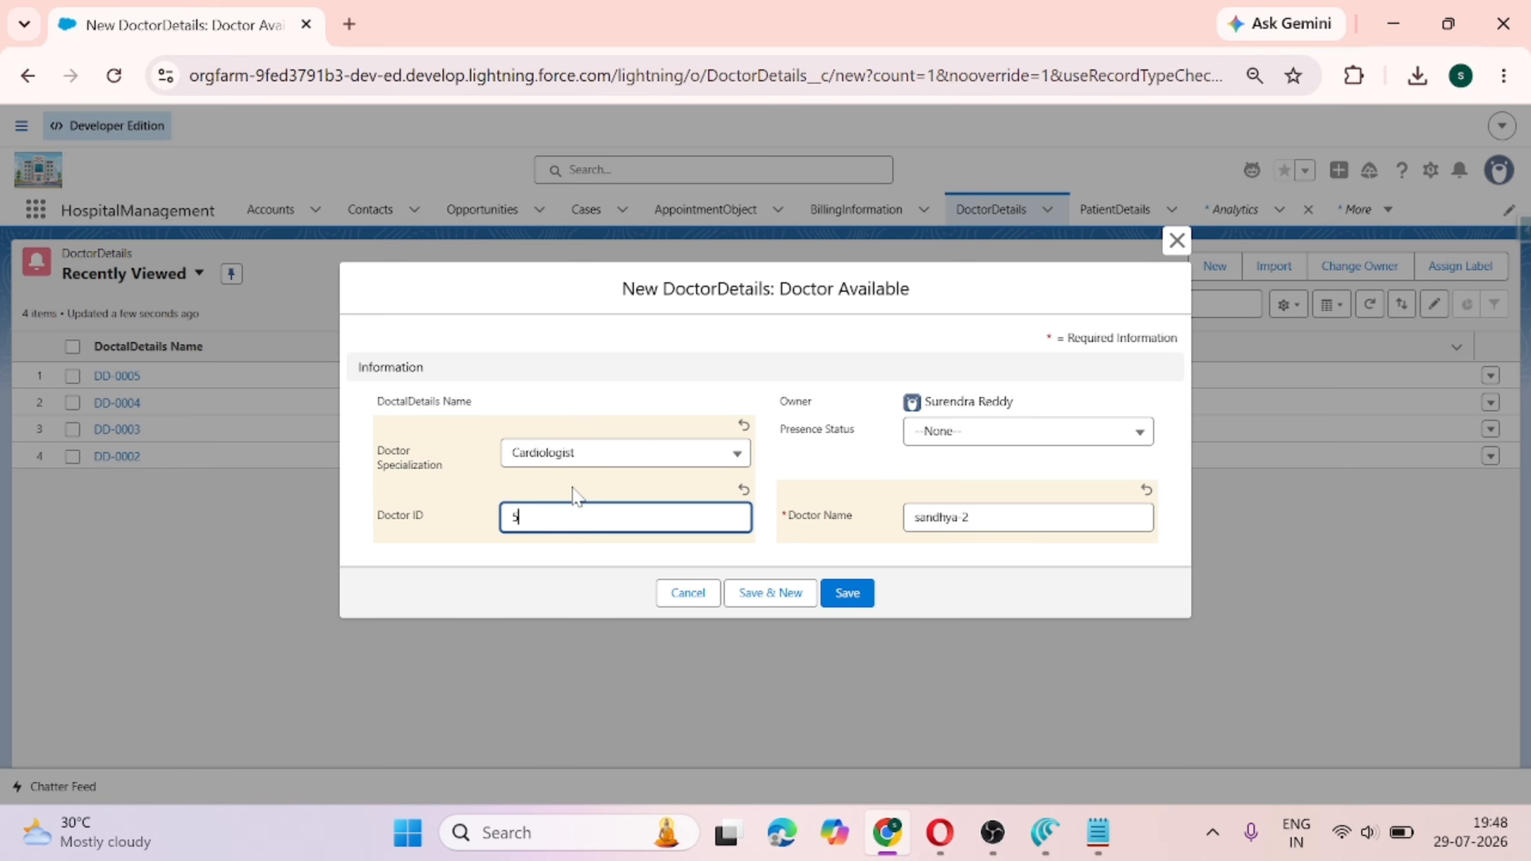
{"action": "type", "text": "5"}
{"action": "left_click", "coordinate": [761, 595]}
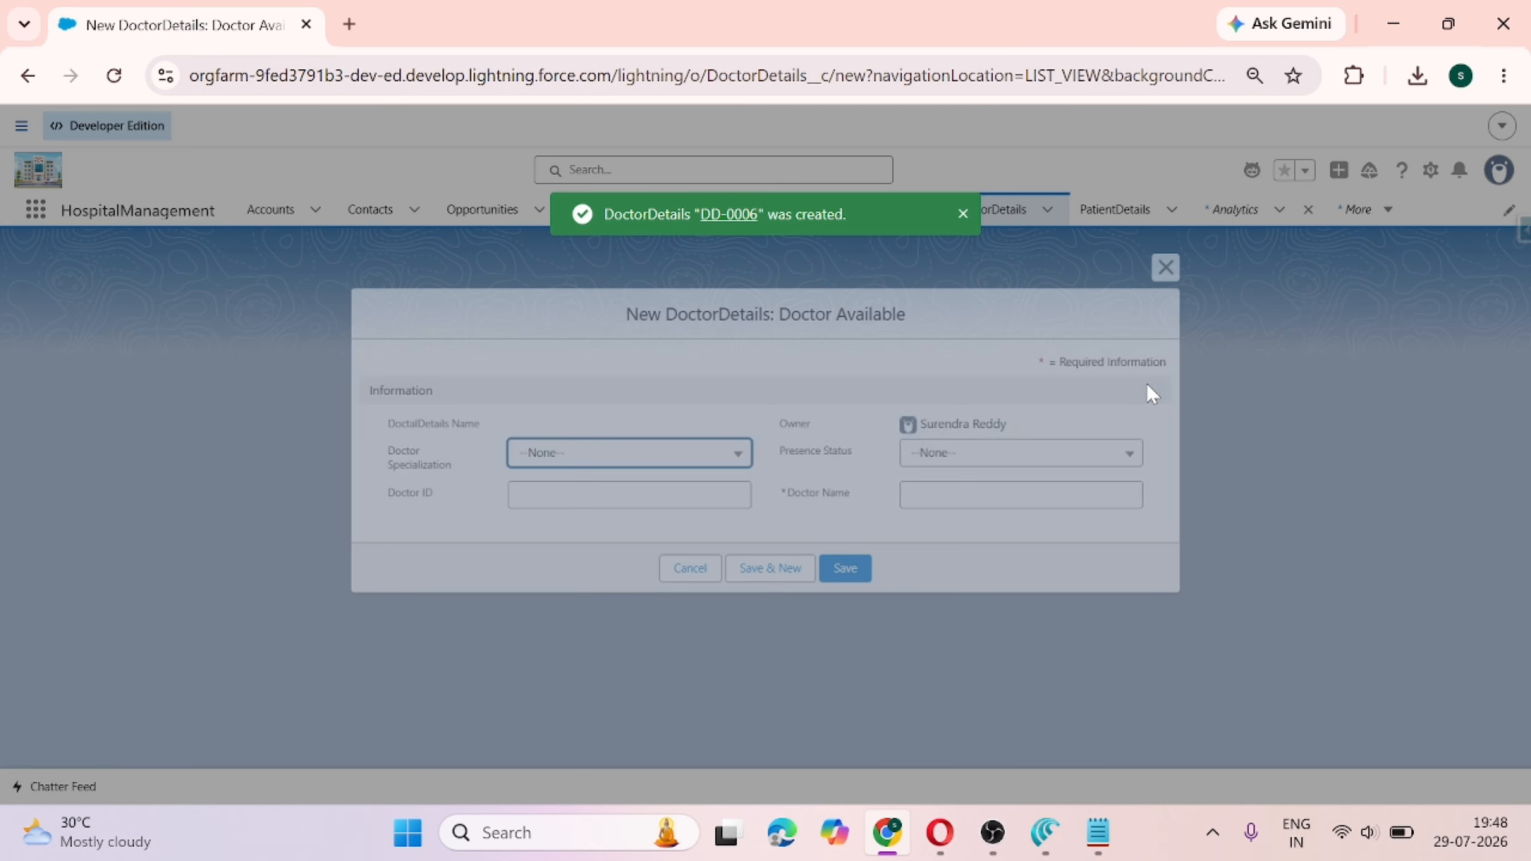
Fill in the next doctor record as Cardiologist, Available, with the doctor's name and Doctor ID 6, and save it.
{"action": "left_click", "coordinate": [627, 458]}
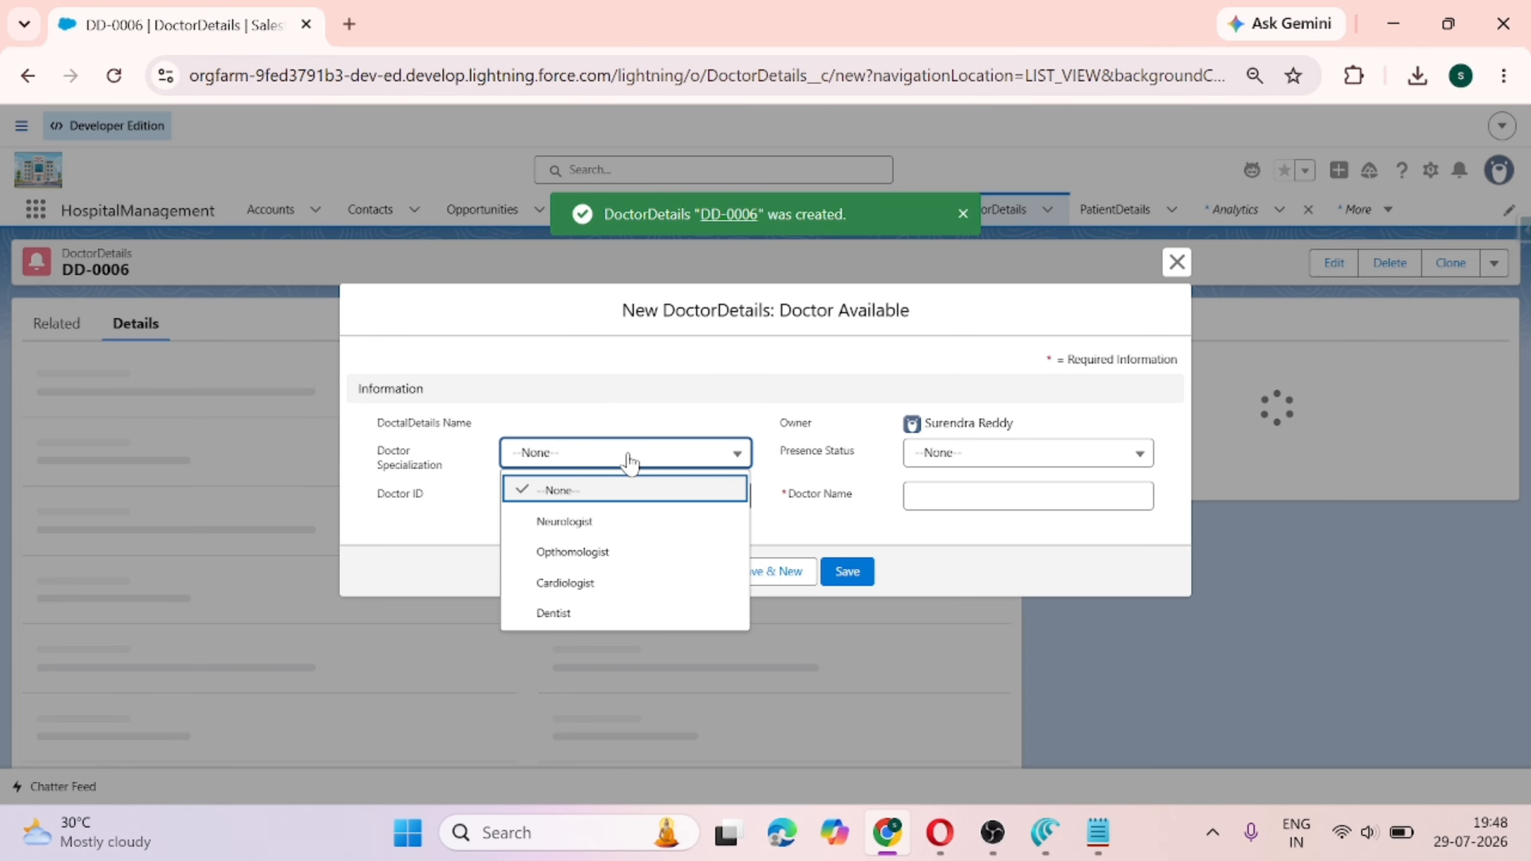
{"action": "left_click", "coordinate": [608, 558]}
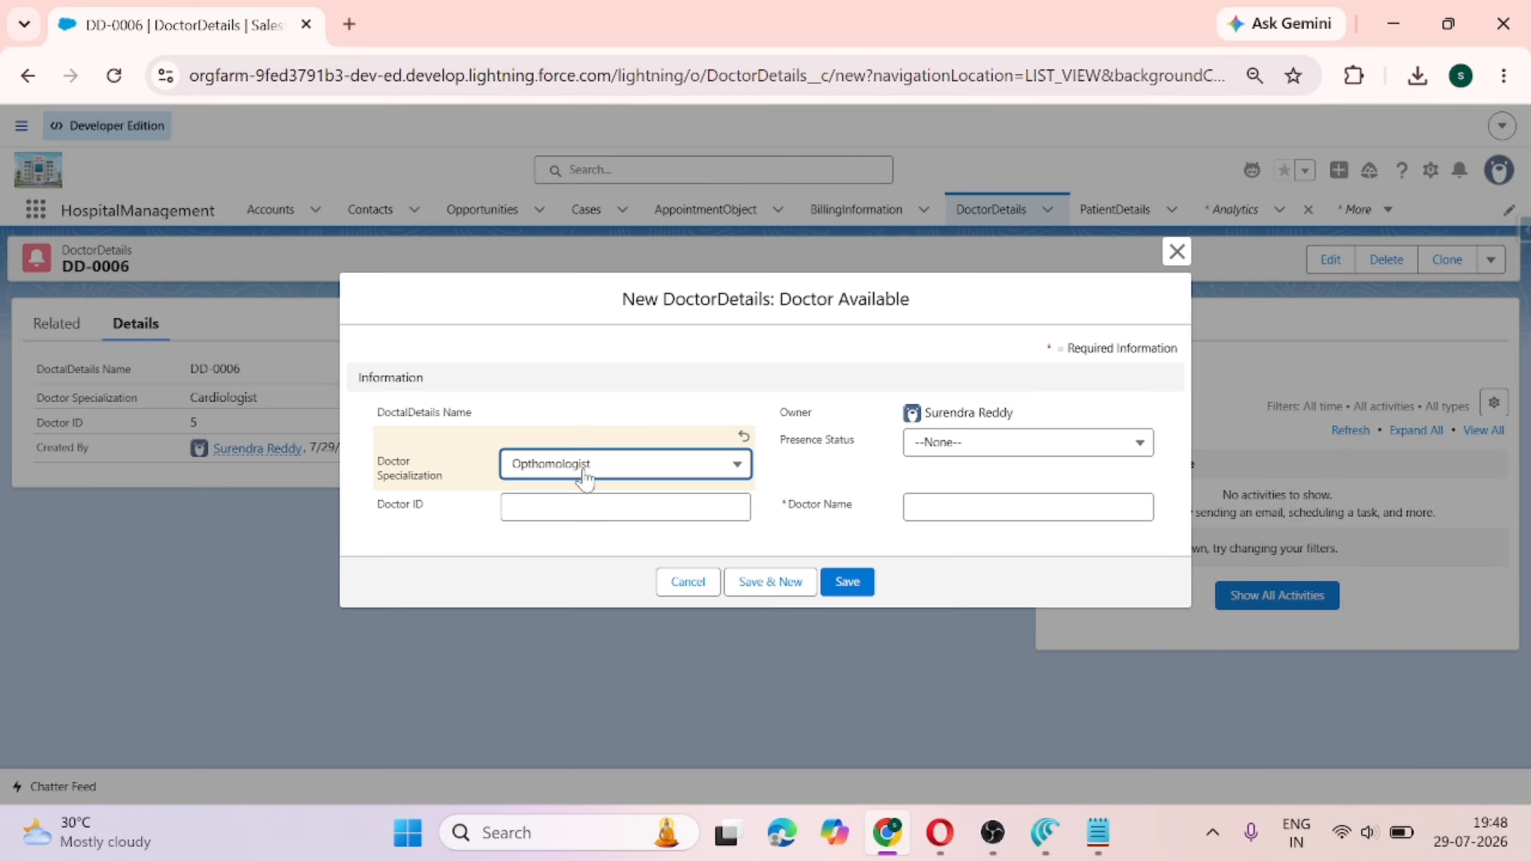
{"action": "left_click", "coordinate": [581, 468]}
{"action": "left_click", "coordinate": [586, 591]}
{"action": "left_click", "coordinate": [933, 506]}
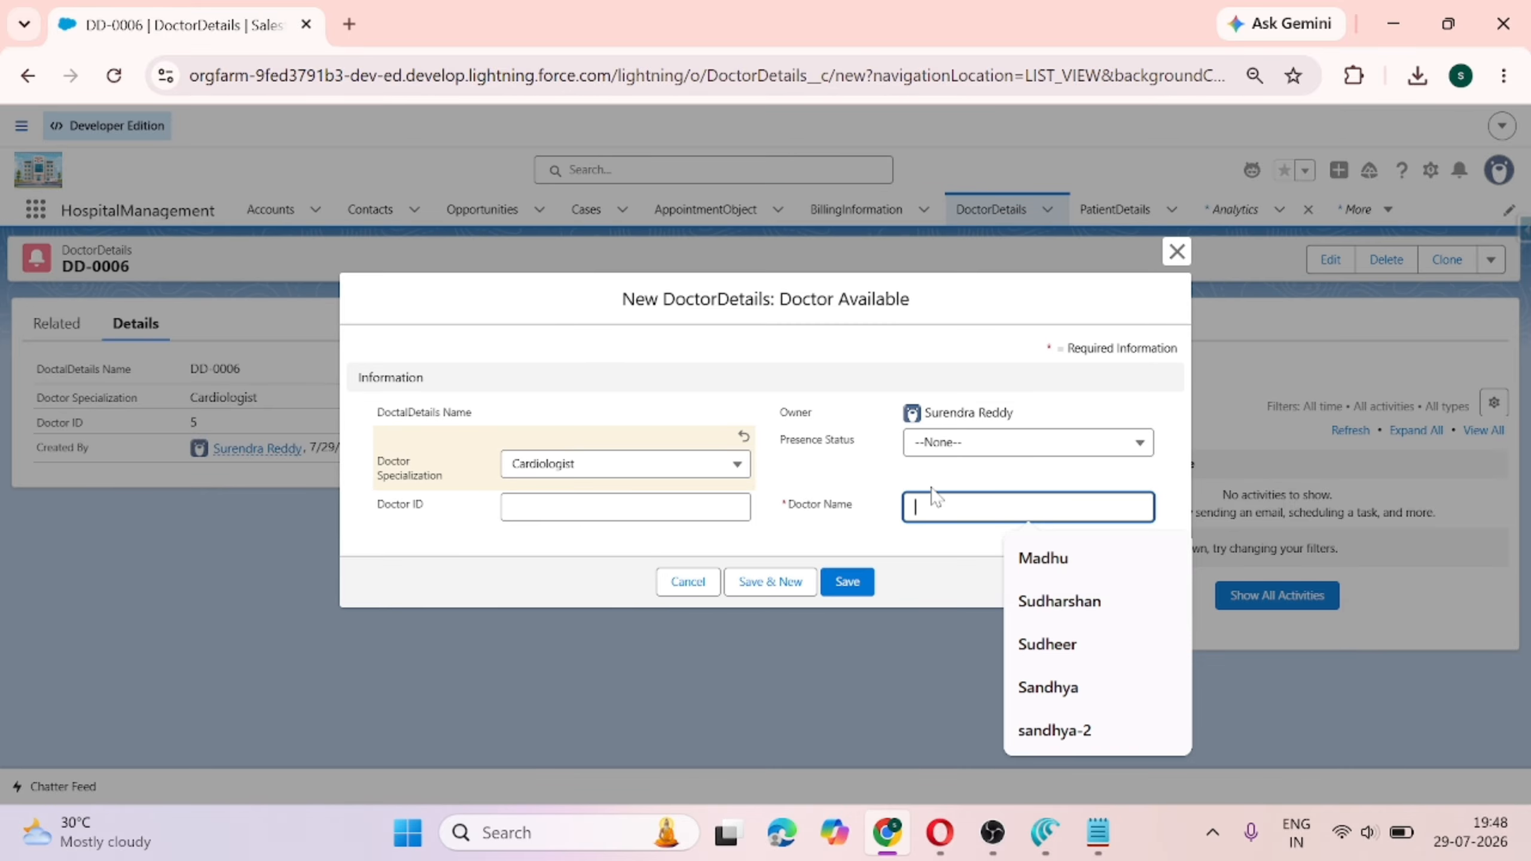
{"action": "type", "text": "Madhuri"}
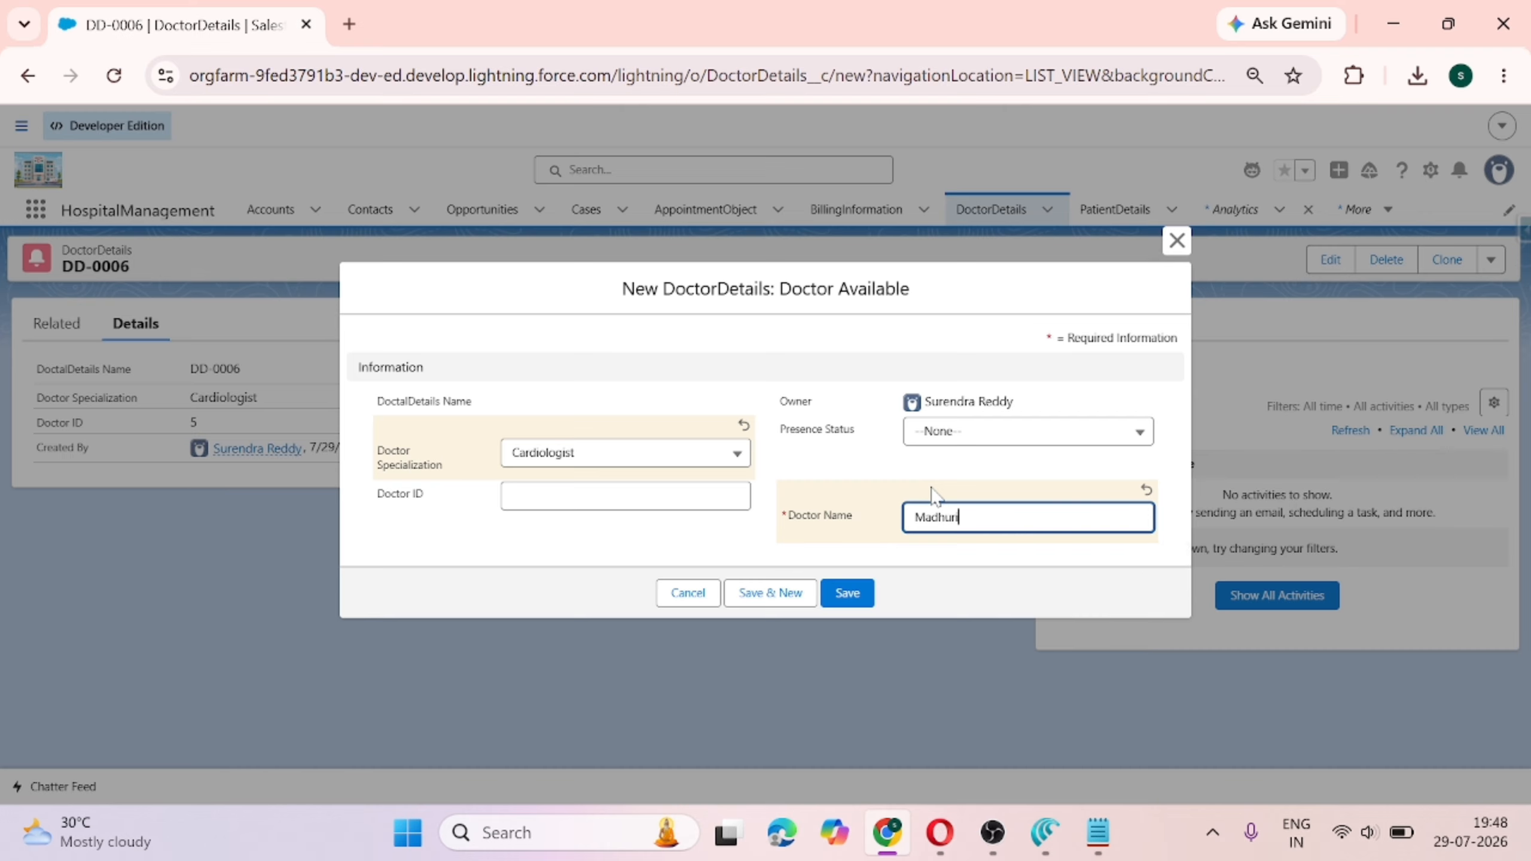
{"action": "left_click", "coordinate": [932, 432]}
{"action": "left_click", "coordinate": [935, 500]}
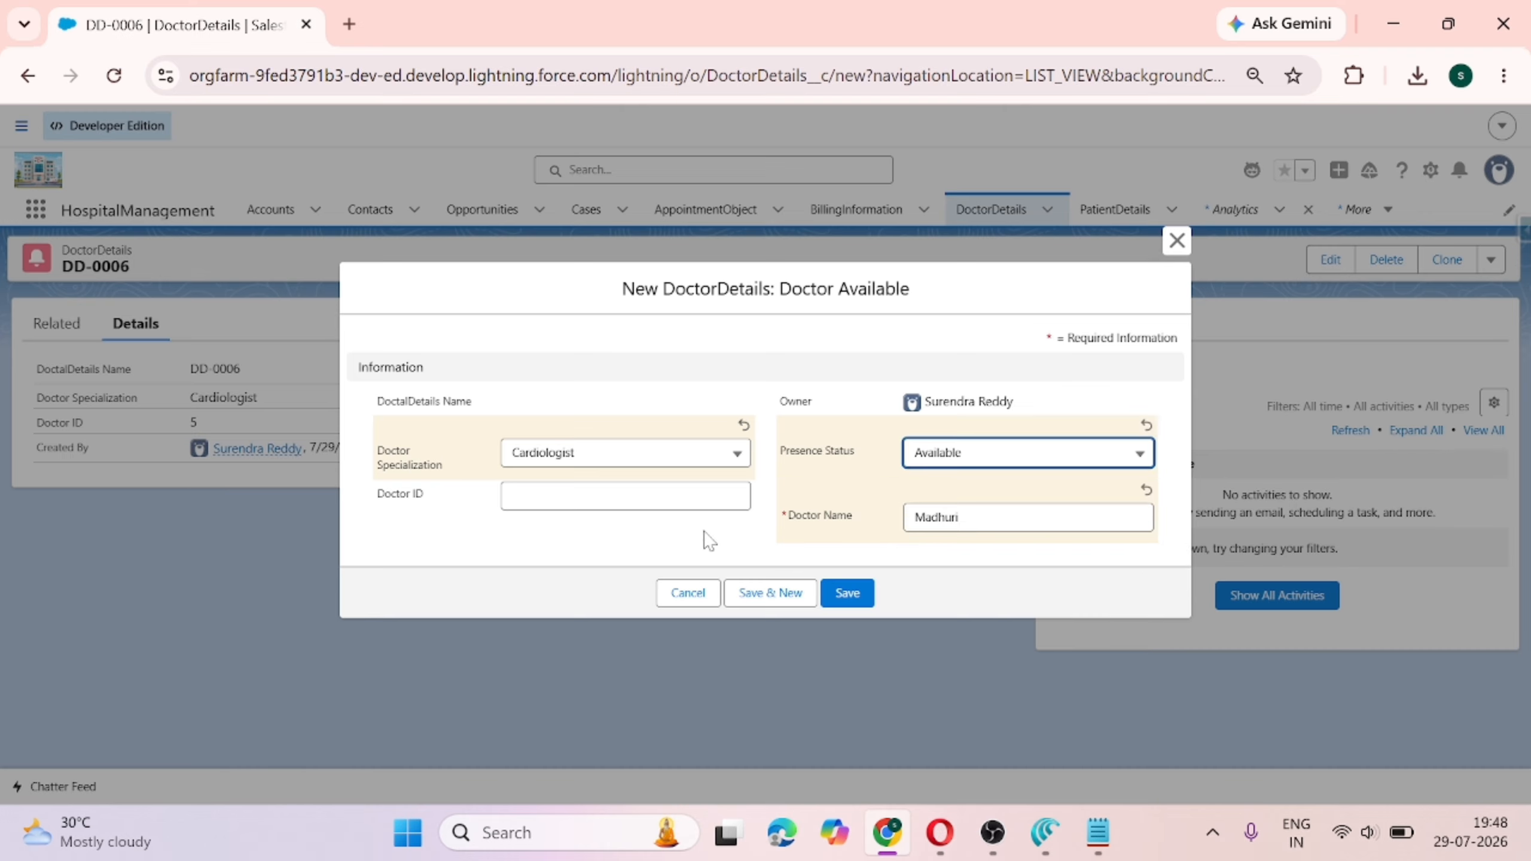
{"action": "left_click", "coordinate": [693, 496]}
{"action": "type", "text": "6"}
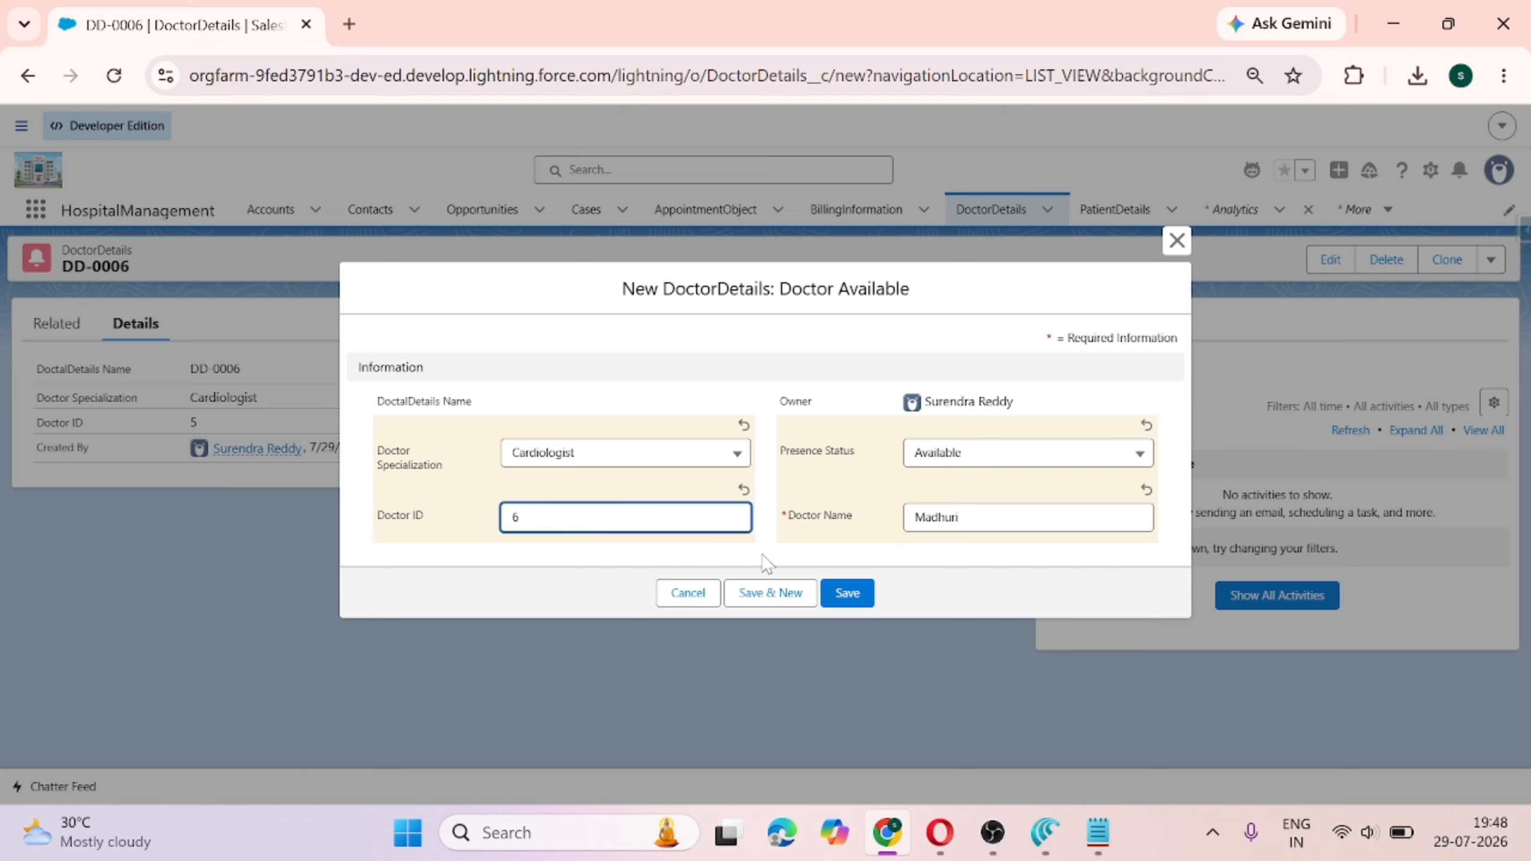
{"action": "left_click", "coordinate": [848, 593]}
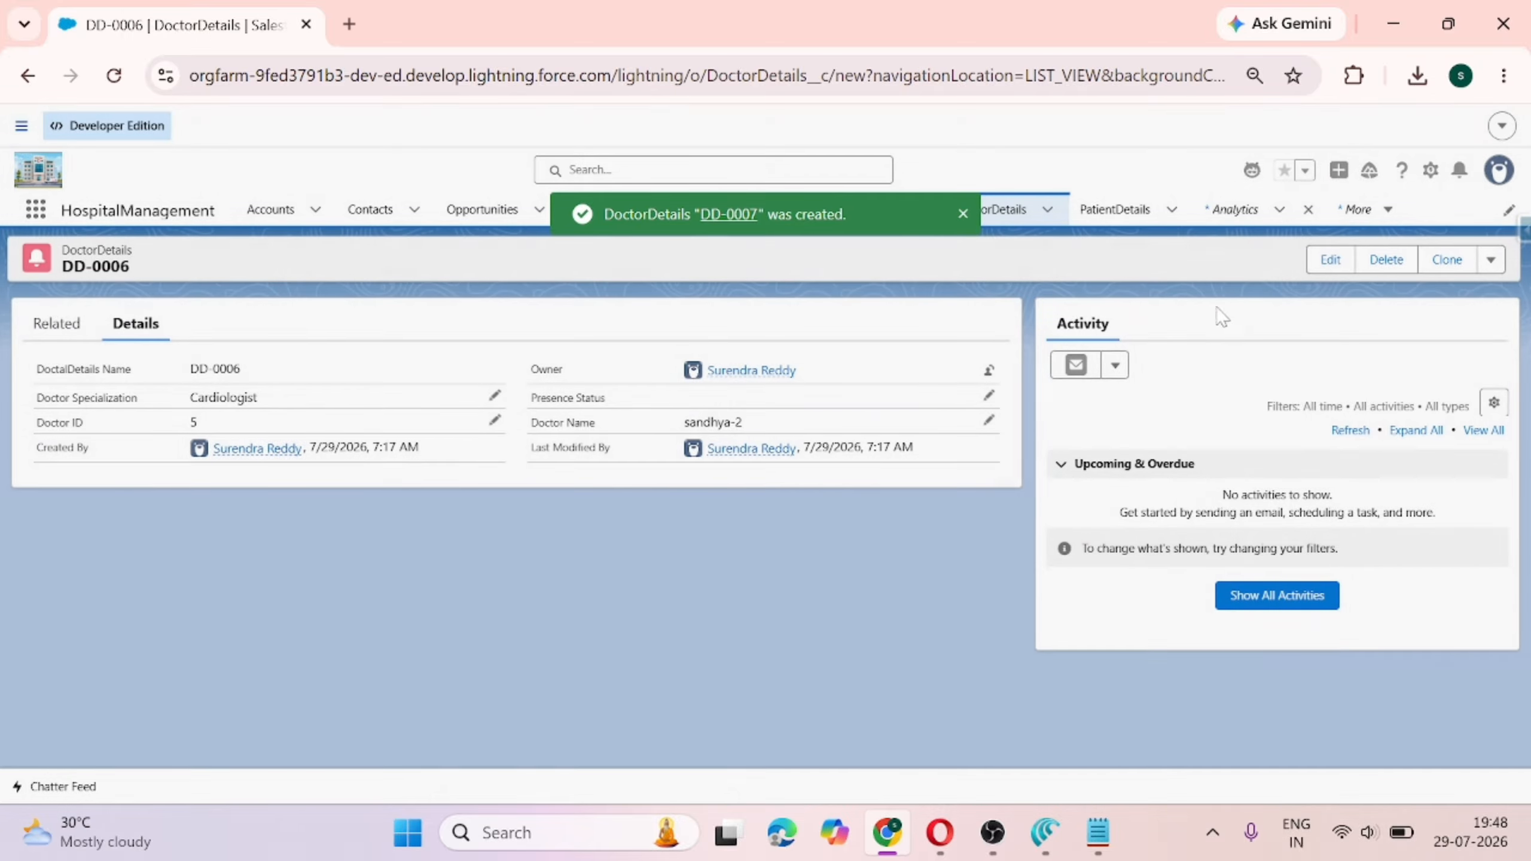
Return to the copied DoctorDetails report in Analytics and run it with the Doctor Specialization row grouping.
{"action": "left_click", "coordinate": [1120, 222]}
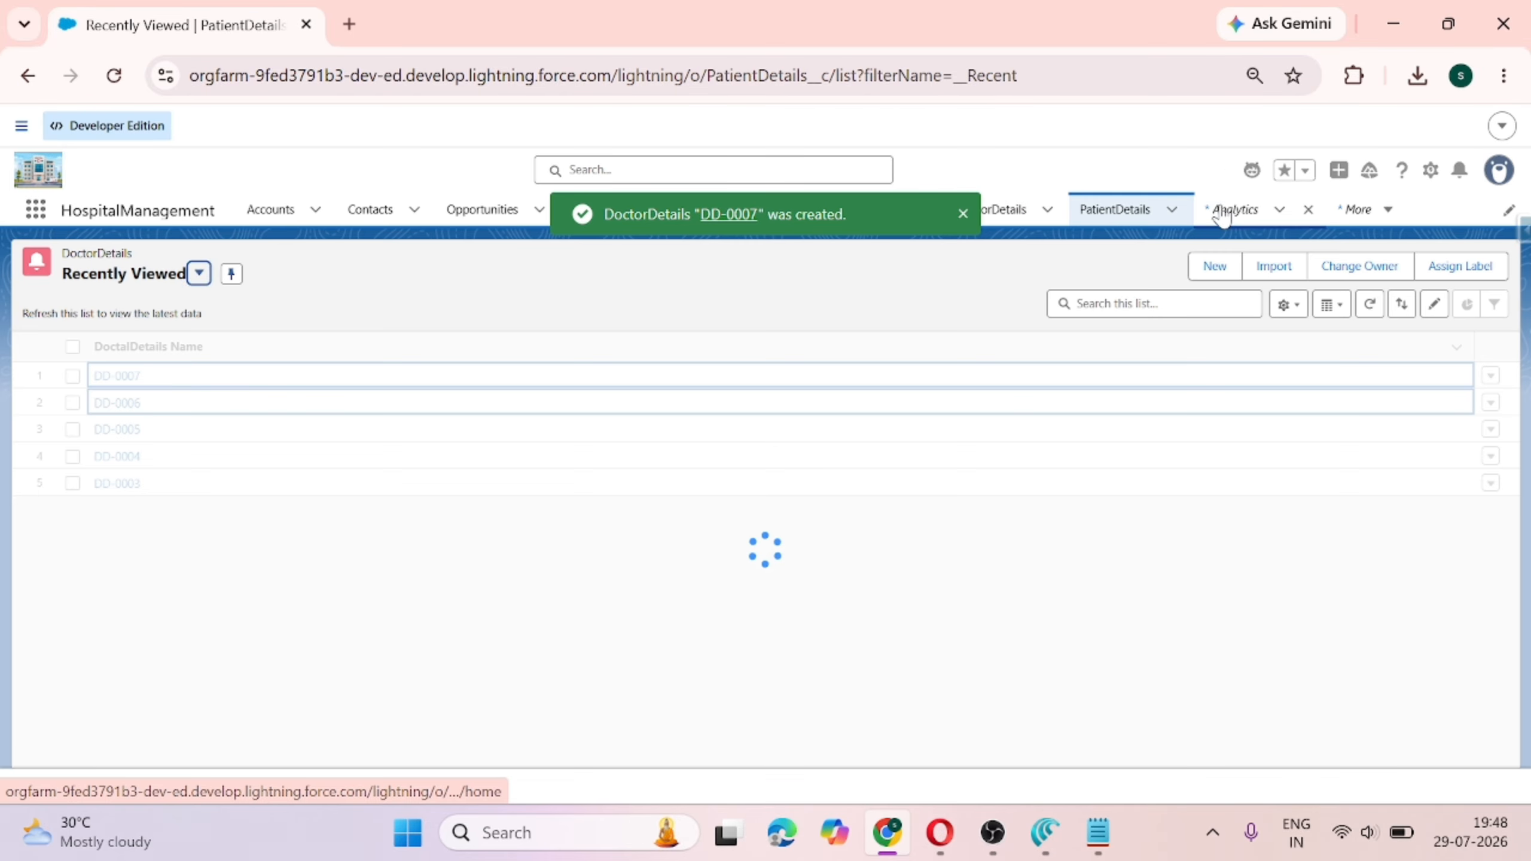
{"action": "left_click", "coordinate": [1230, 212]}
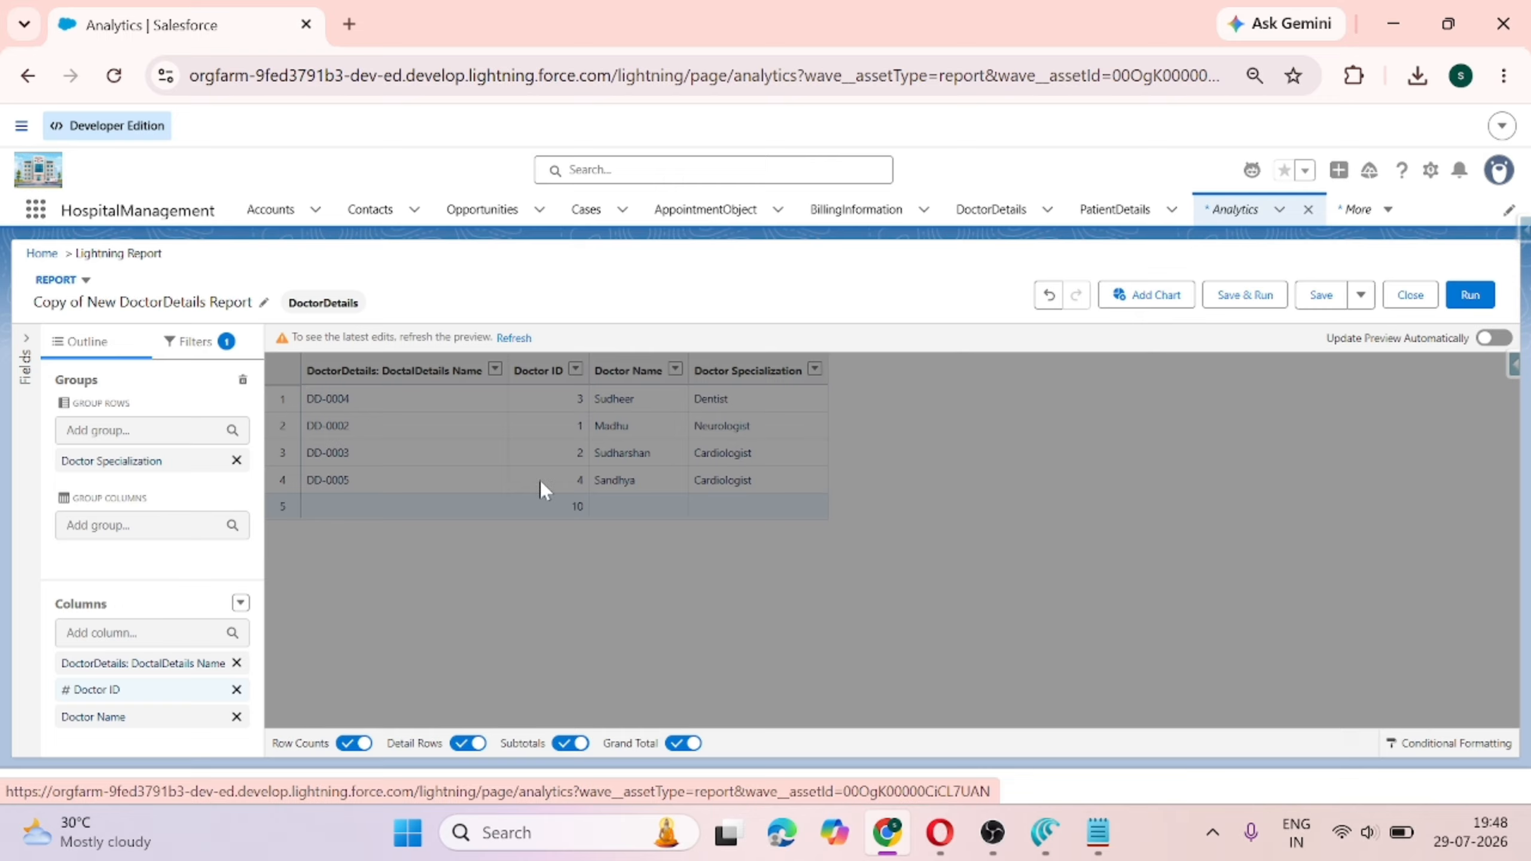
{"action": "left_click", "coordinate": [1466, 295]}
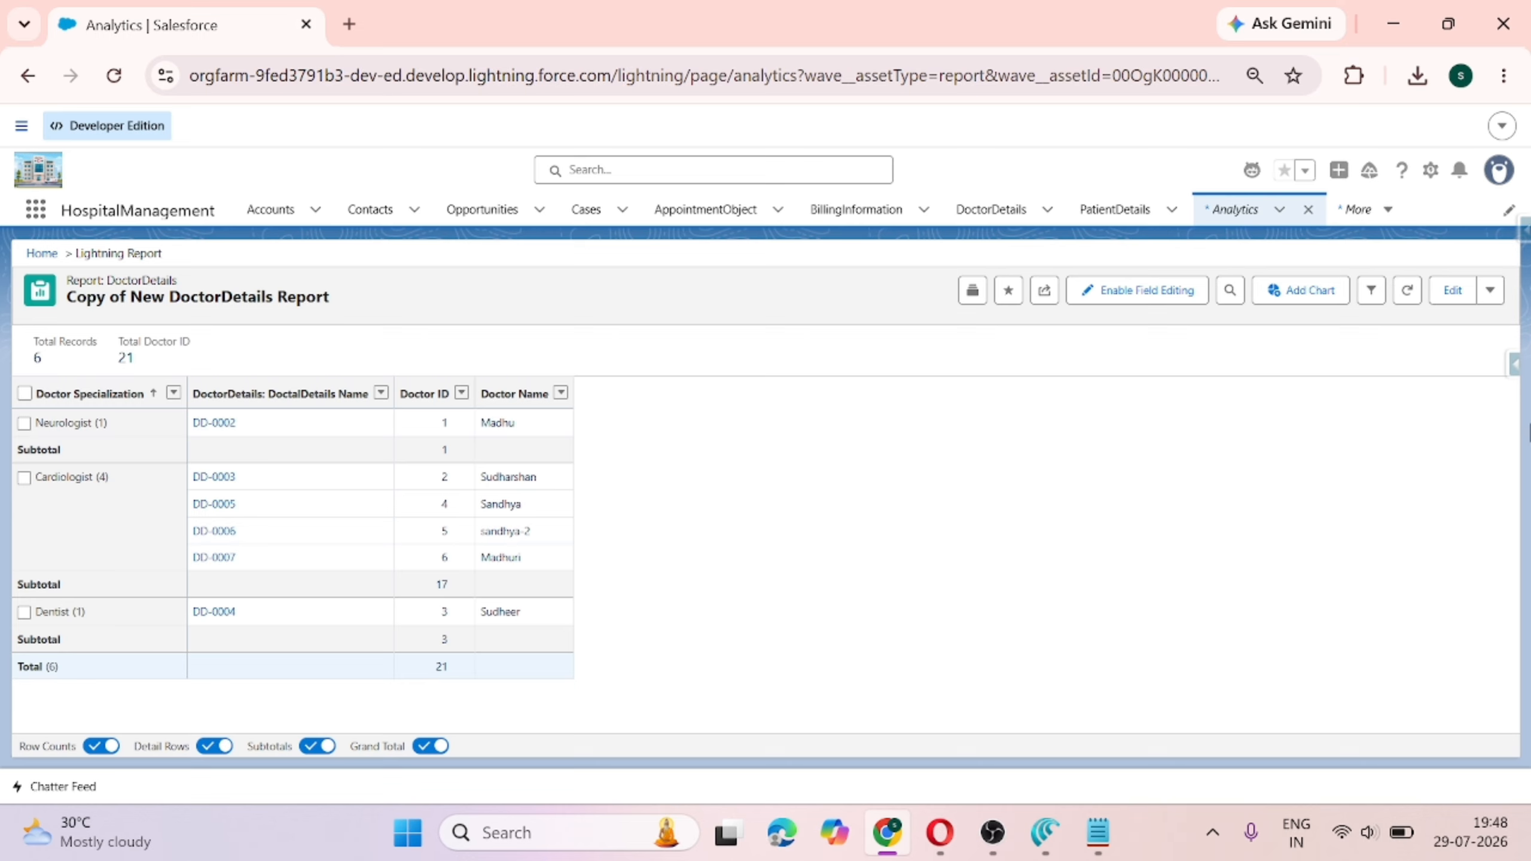
{"action": "left_click", "coordinate": [1491, 291]}
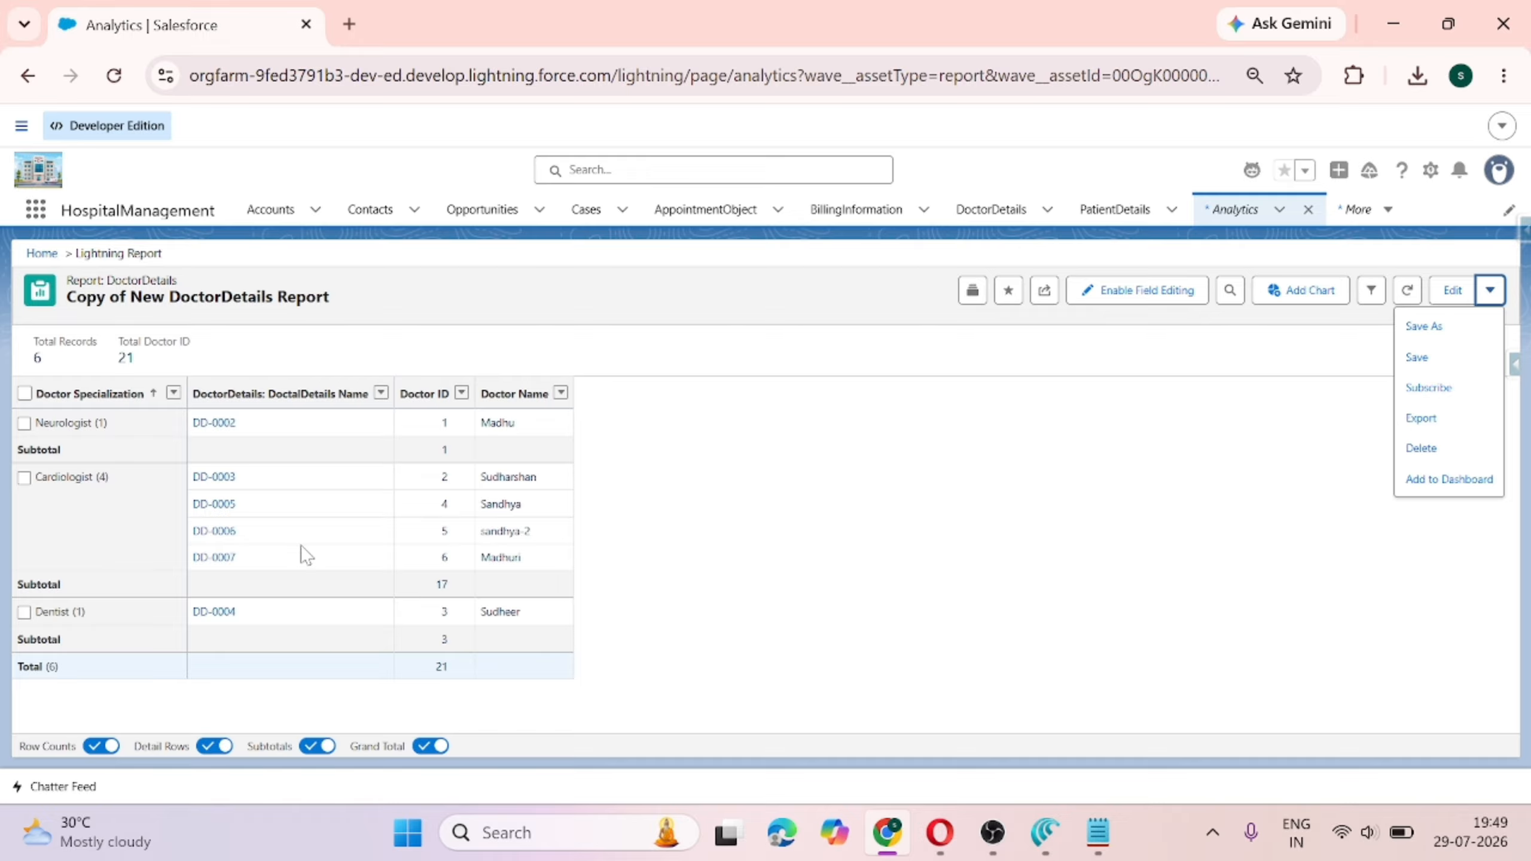
{"action": "left_click", "coordinate": [1438, 329]}
{"action": "left_click", "coordinate": [1279, 262]}
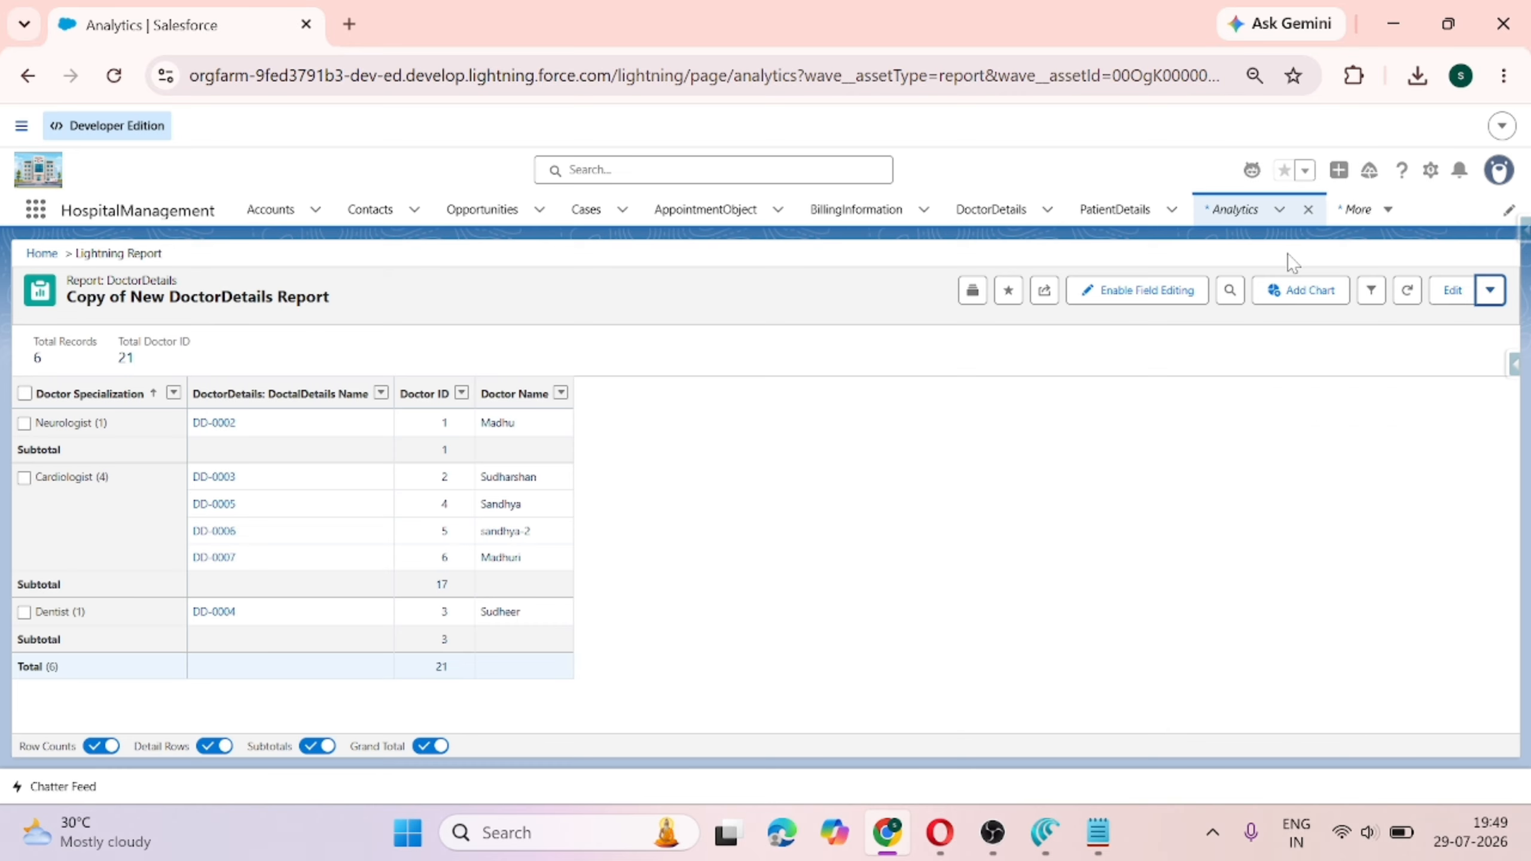
Edit the copied report to group its columns by Presence Status, run it, and review the resulting matrix.
{"action": "left_click", "coordinate": [1464, 293]}
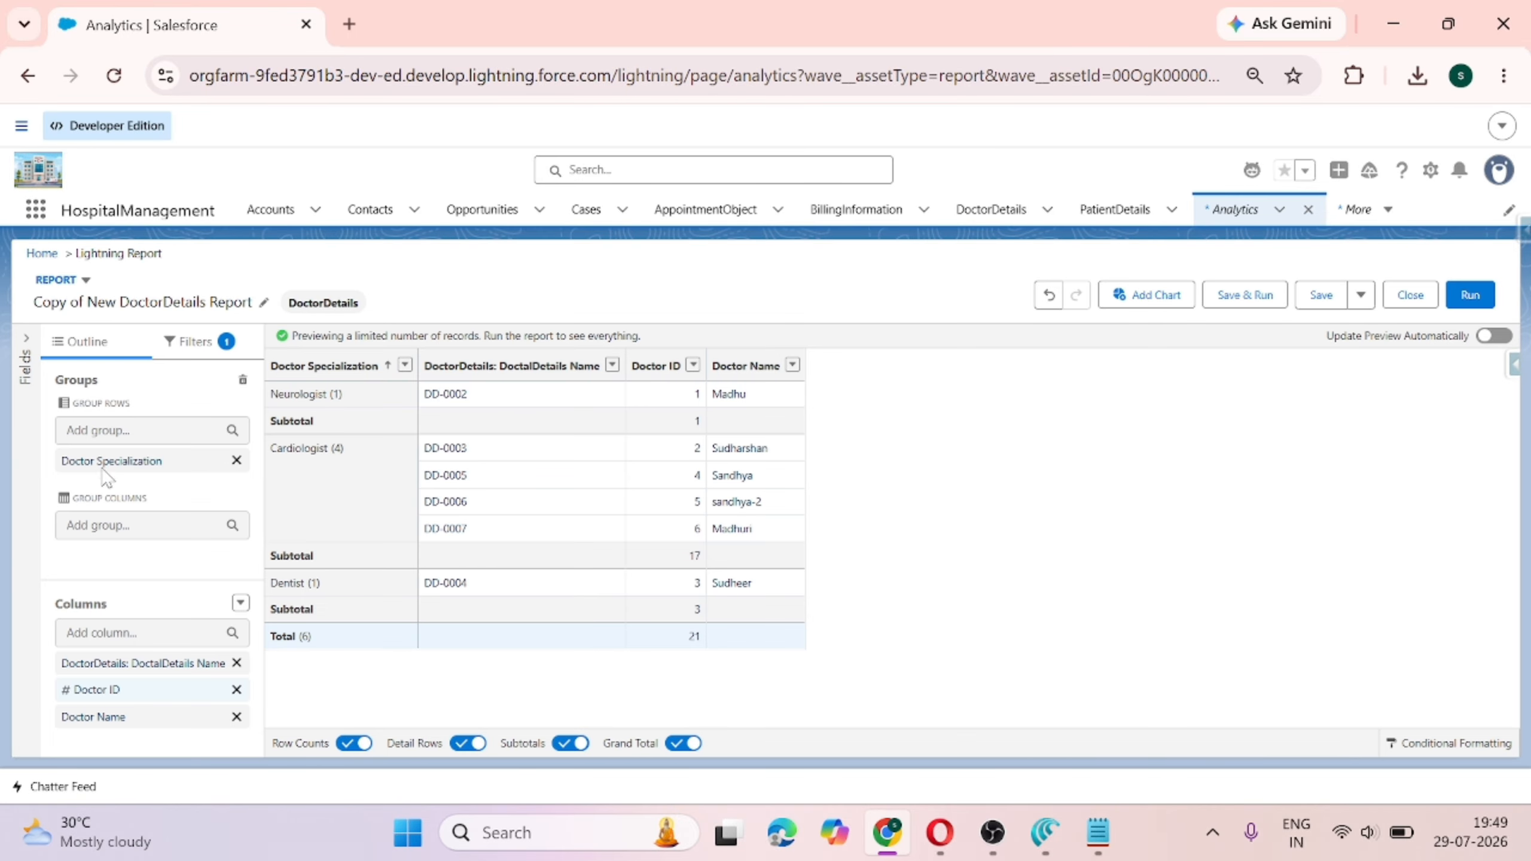
{"action": "left_click", "coordinate": [90, 525]}
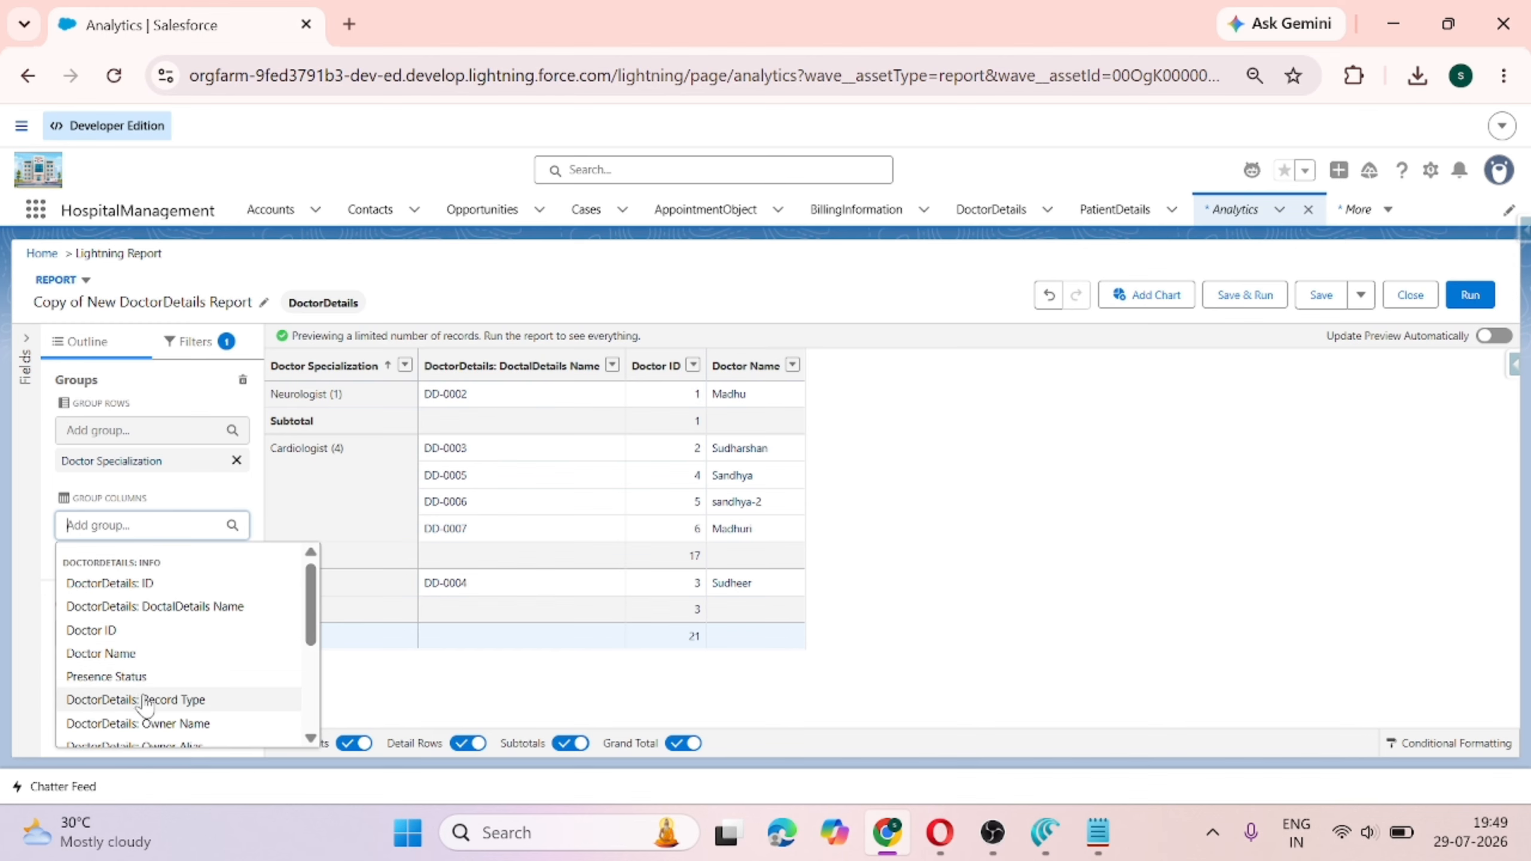
{"action": "left_click", "coordinate": [137, 676]}
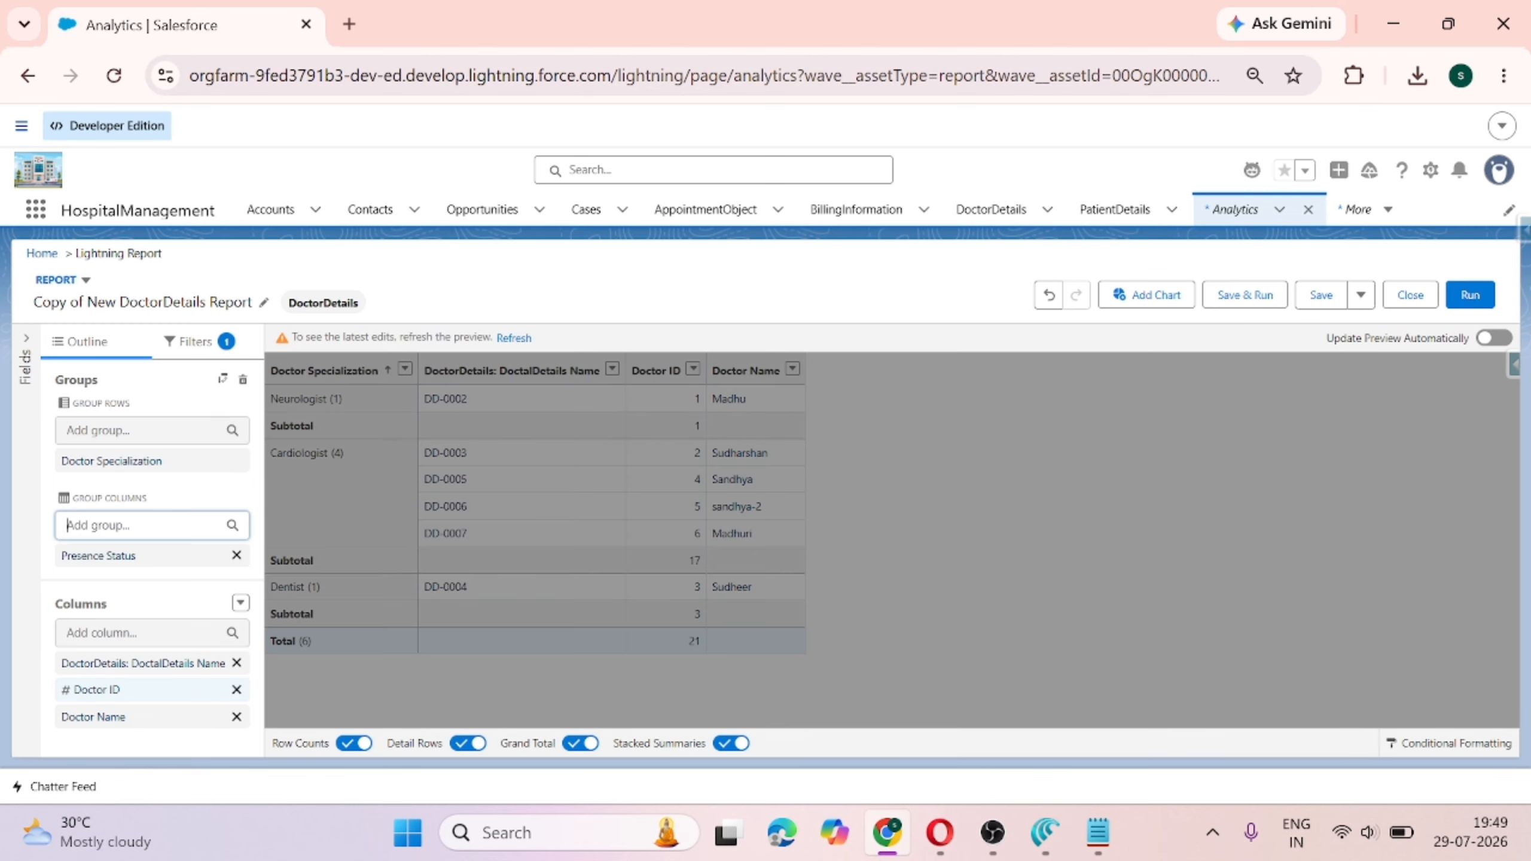
{"action": "left_click", "coordinate": [1465, 295]}
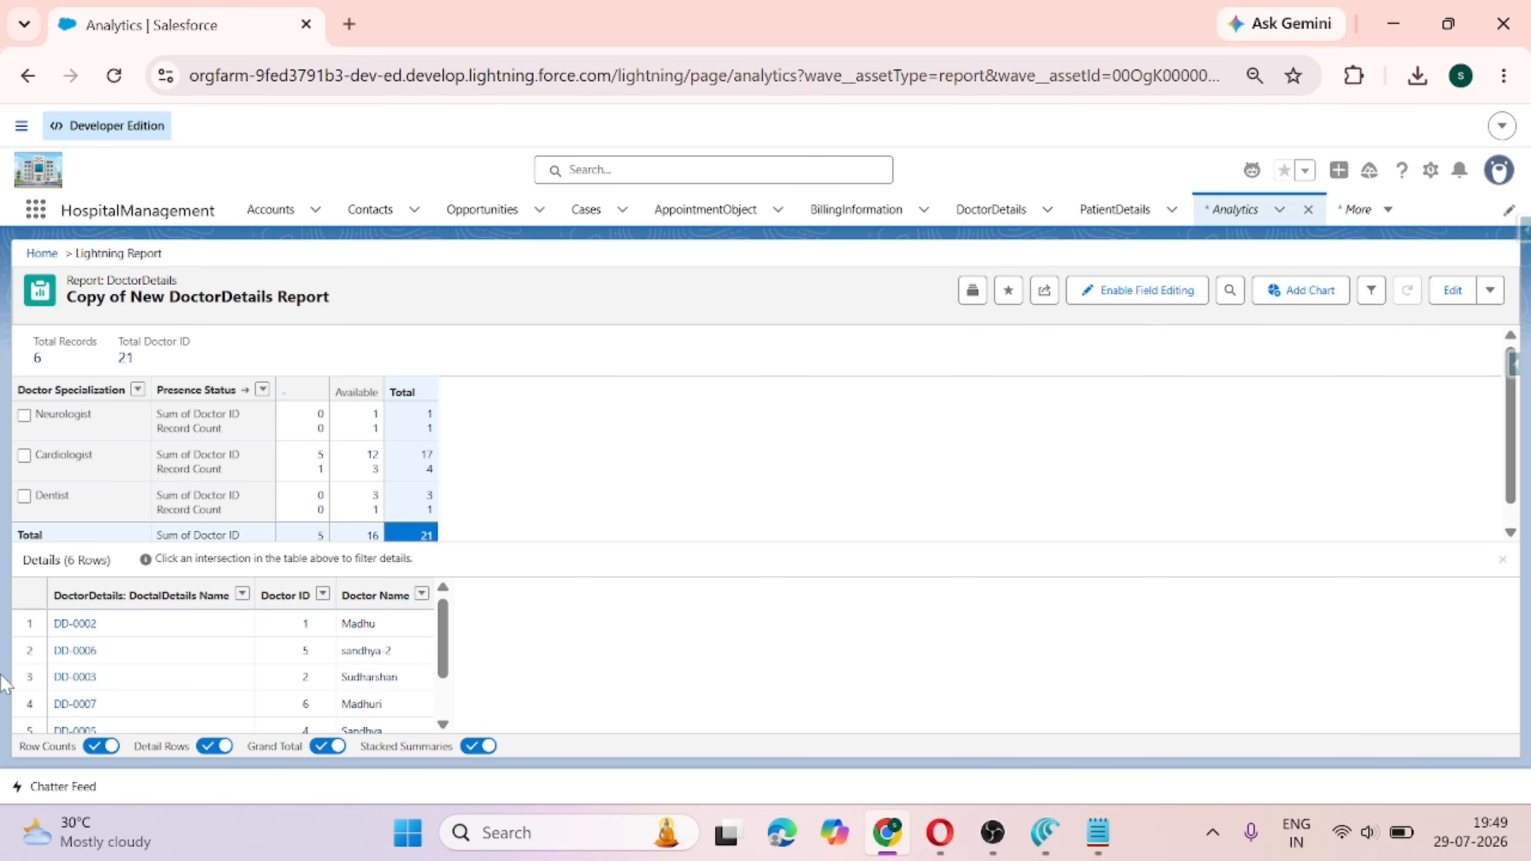
{"action": "scroll", "coordinate": [69, 640], "scroll_direction": "down", "scroll_amount": 2}
{"action": "scroll", "coordinate": [61, 637], "scroll_direction": "up", "scroll_amount": 2}
{"action": "scroll", "coordinate": [308, 524], "scroll_direction": "down", "scroll_amount": 1}
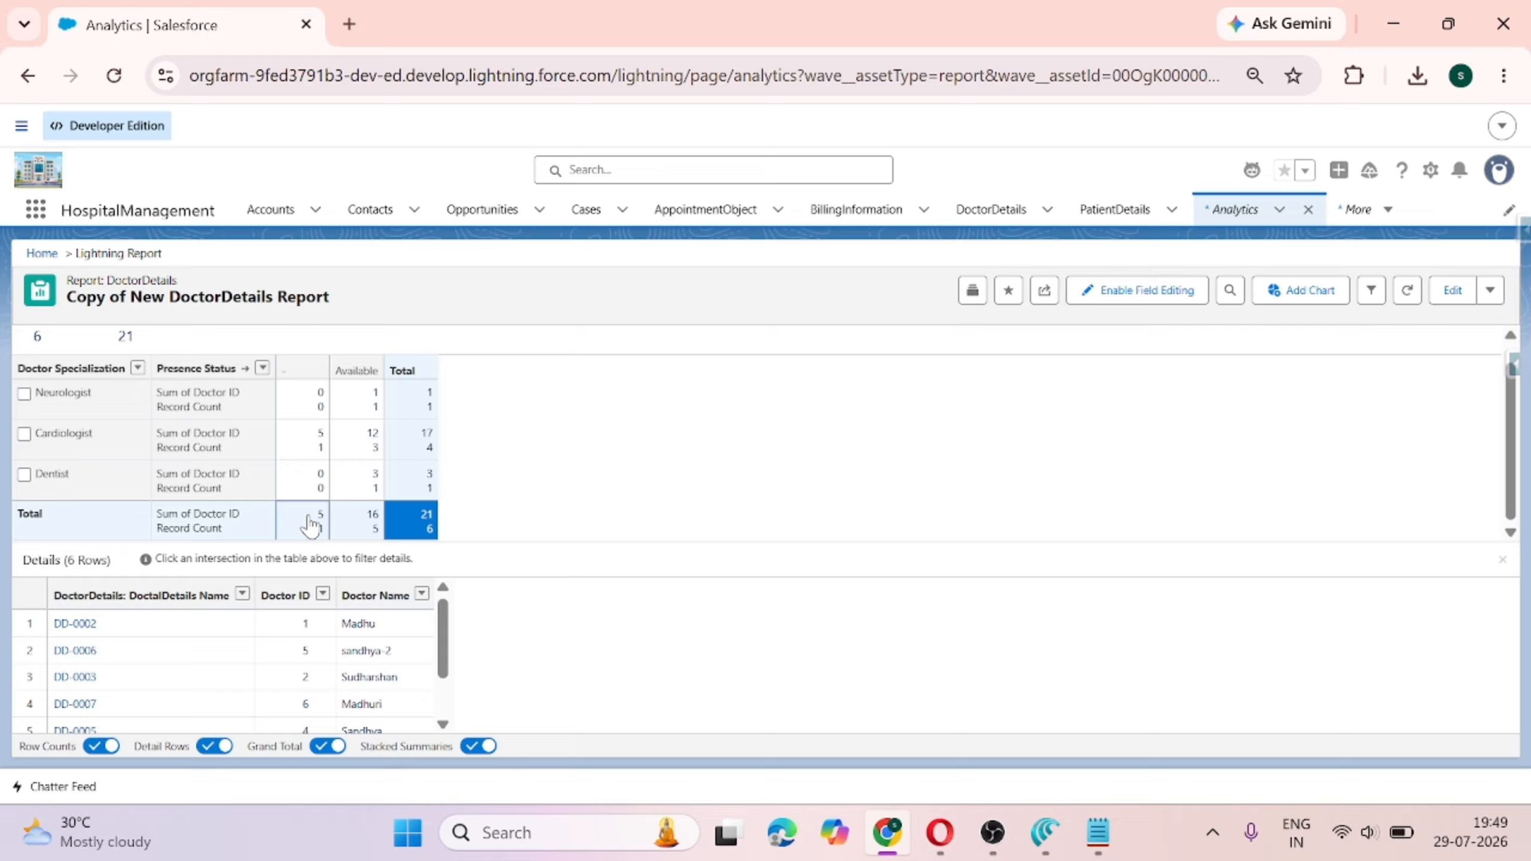
{"action": "scroll", "coordinate": [566, 431], "scroll_direction": "up", "scroll_amount": 1}
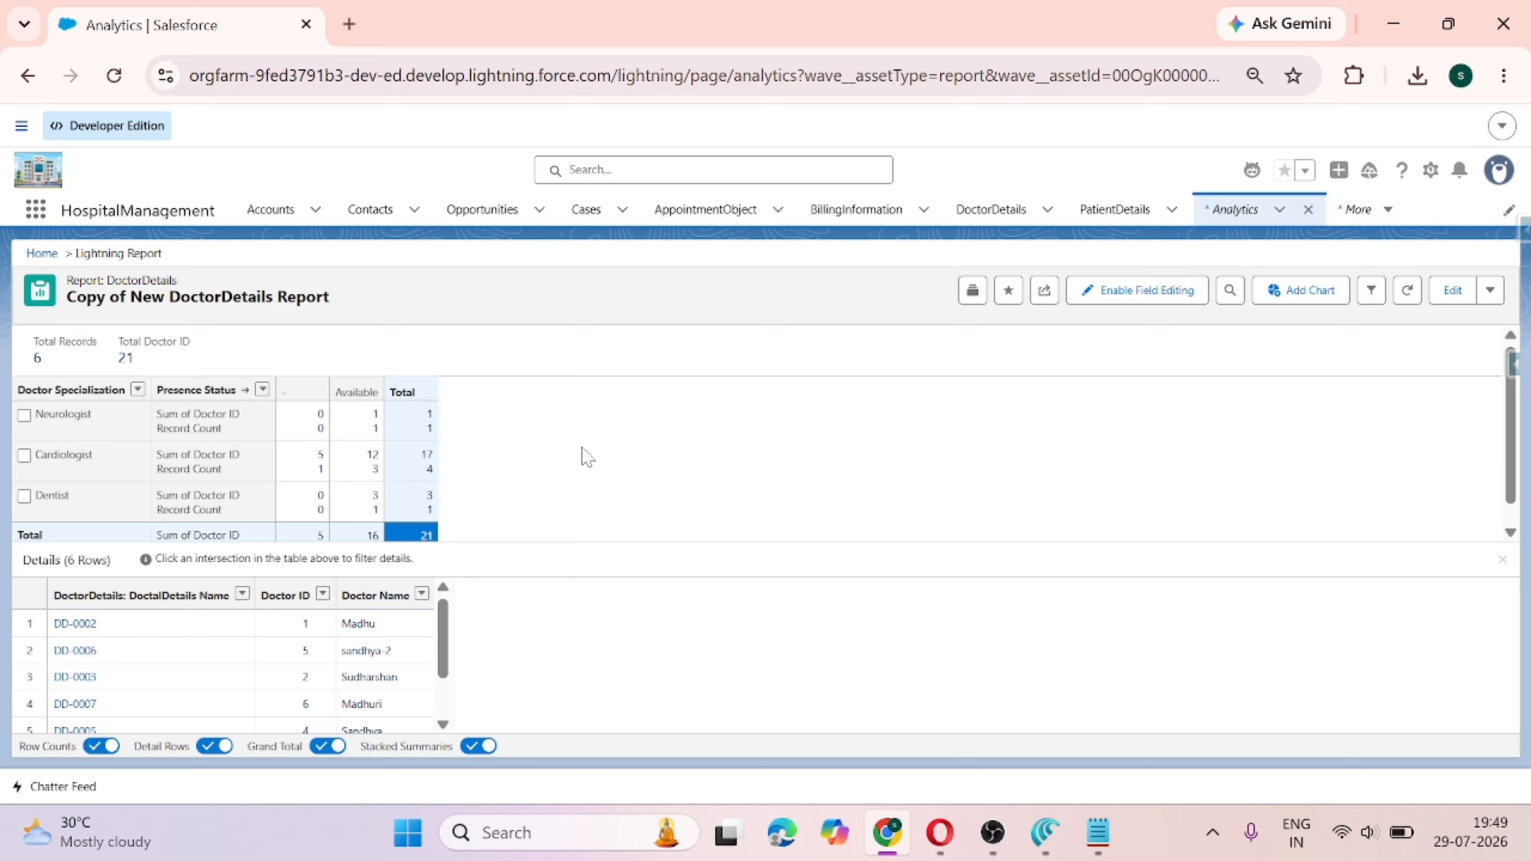
Switch to the Day-12 note in Notepad and add the heading "Dashboards :-" on a new line below the report types.
{"action": "mouse_move", "coordinate": [1098, 831]}
{"action": "left_click", "coordinate": [1084, 740]}
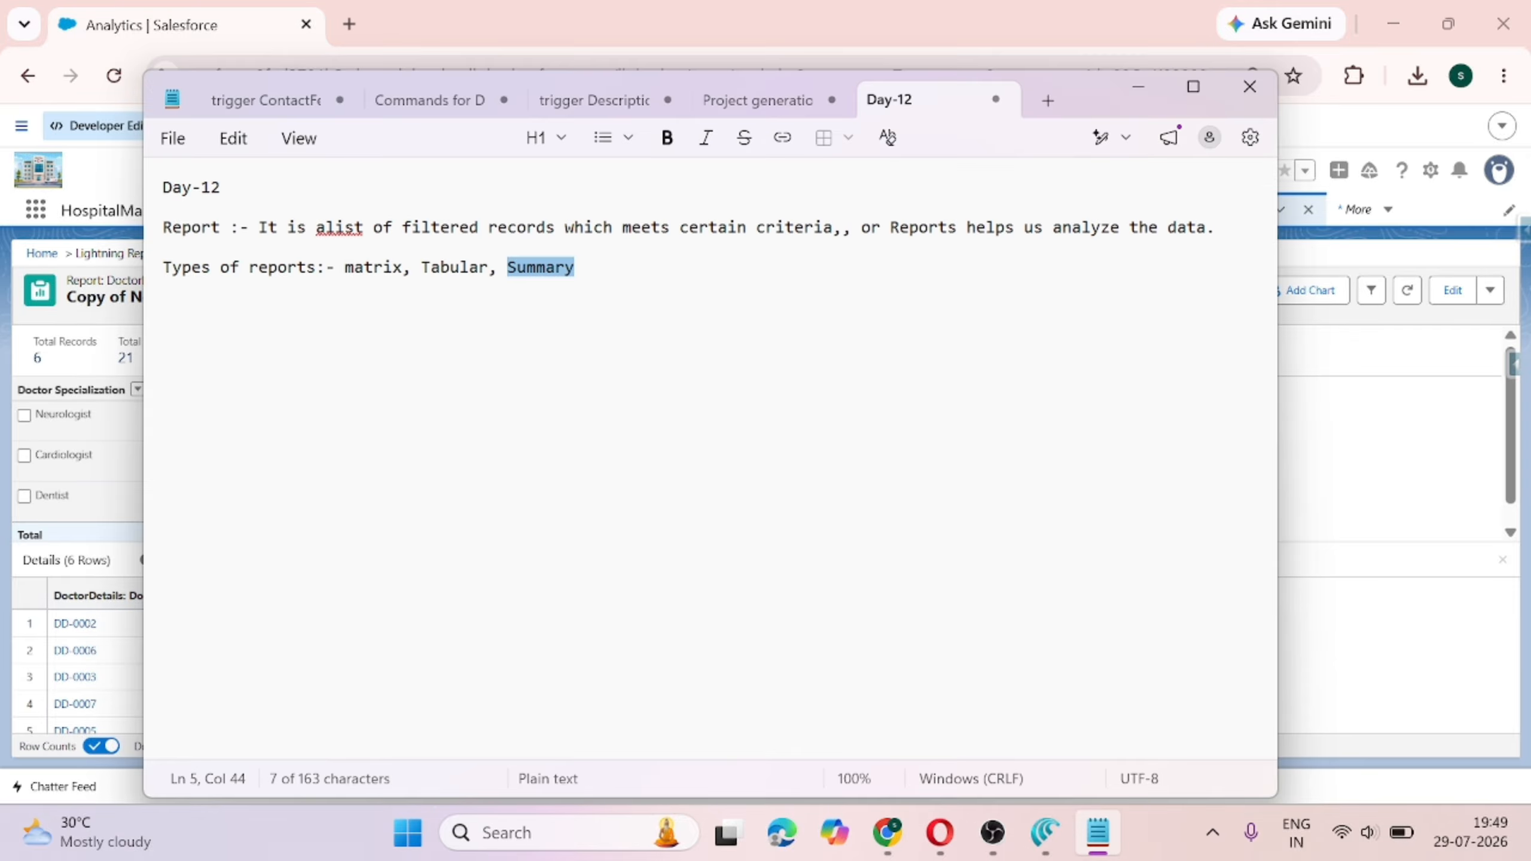
{"action": "key", "text": "Right"}
{"action": "key", "text": "Return"}
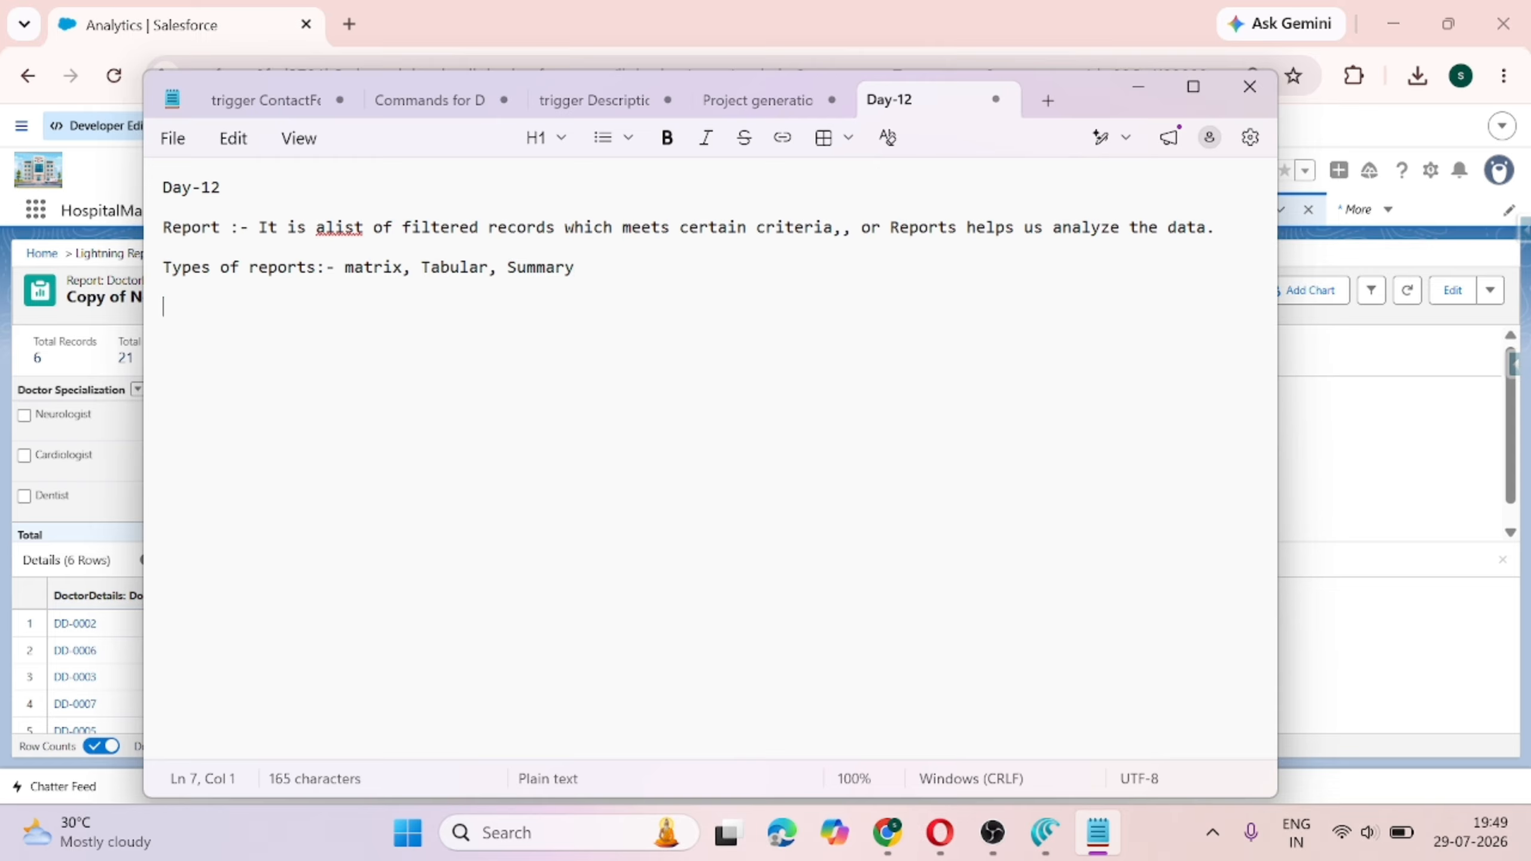
{"action": "type", "text": "Dashboar"}
{"action": "type", "text": "sd"}
{"action": "key", "text": "BackSpace"}
{"action": "key", "text": "BackSpace"}
{"action": "type", "text": "ds :-"}
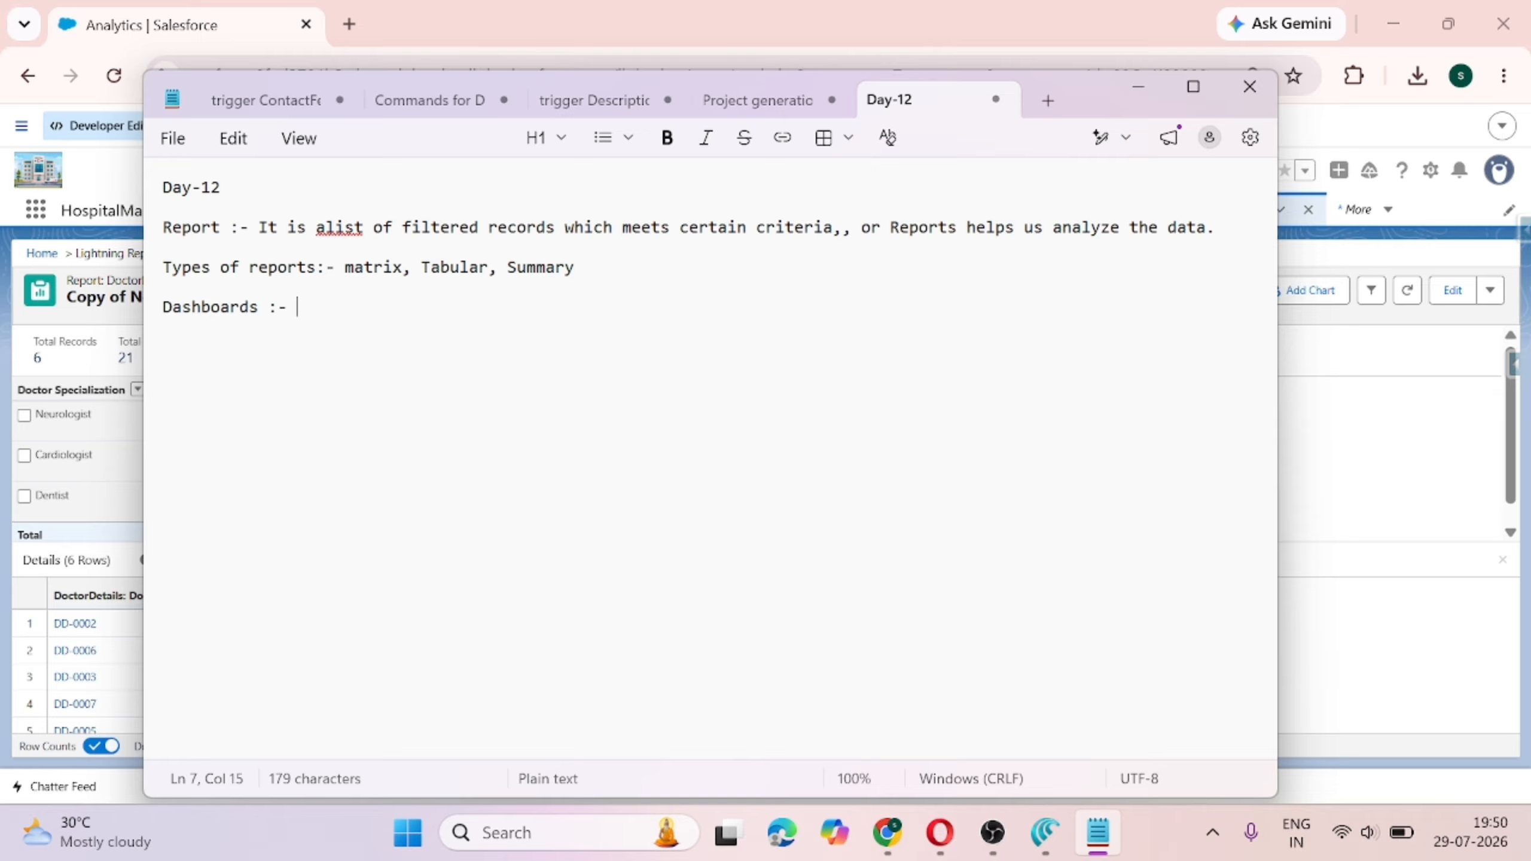
Complete the Dashboards line in the Day-12 note with the definition "It is like visualizing the reports in a pictuire format..".
{"action": "type", "text": " It is ;ike shoe"}
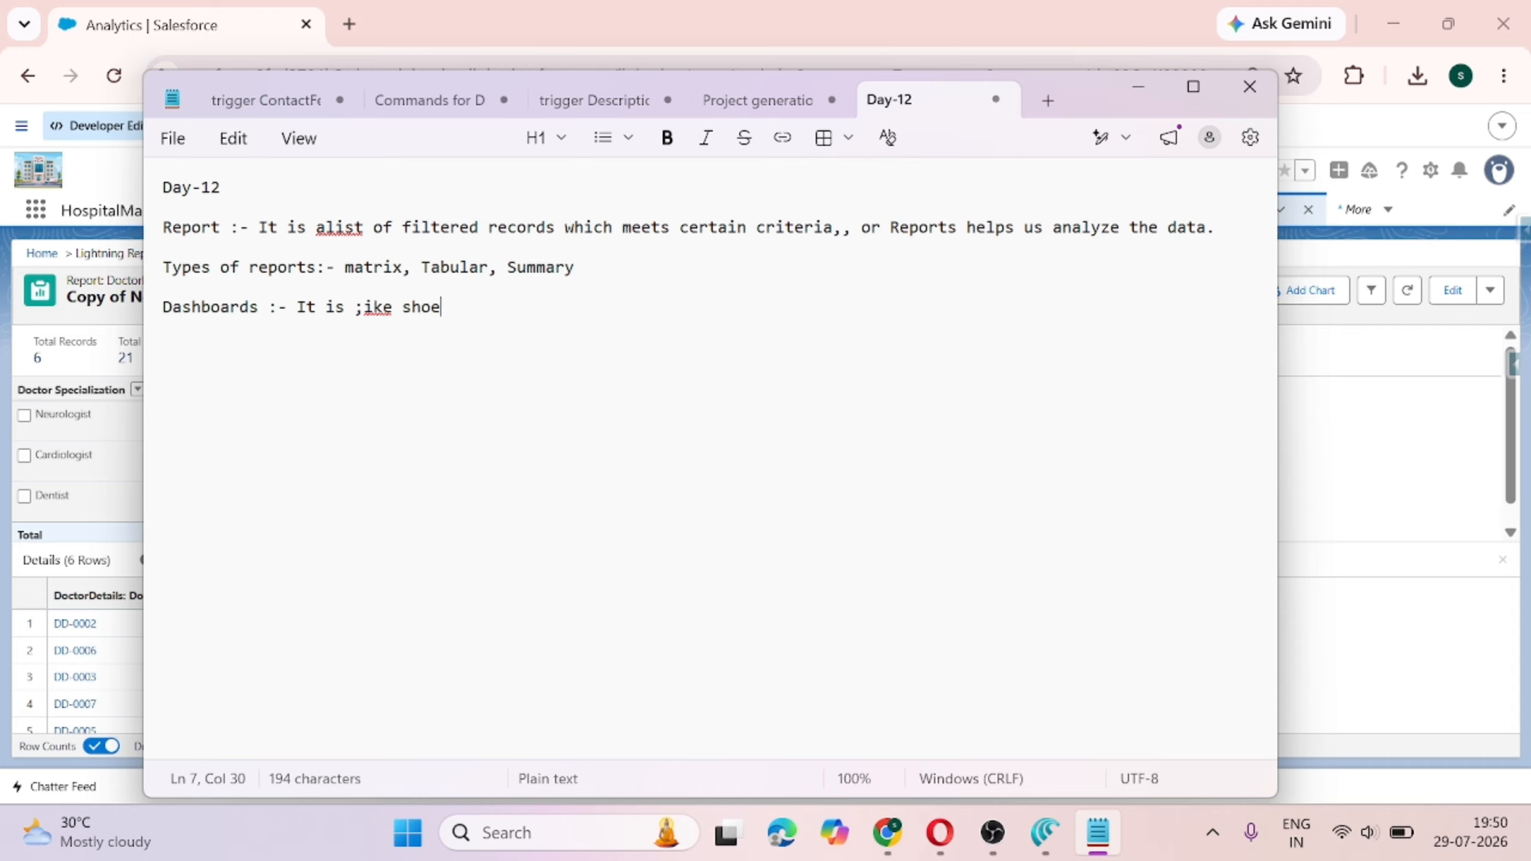
{"action": "key", "text": "BackSpace"}
{"action": "key", "text": "BackSpace"}
{"action": "key", "text": "BackSpace"}
{"action": "key", "text": "BackSpace"}
{"action": "key", "text": "BackSpace"}
{"action": "key", "text": "BackSpace"}
{"action": "key", "text": "BackSpace"}
{"action": "key", "text": "BackSpace"}
{"action": "type", "text": "like visualizing the r"}
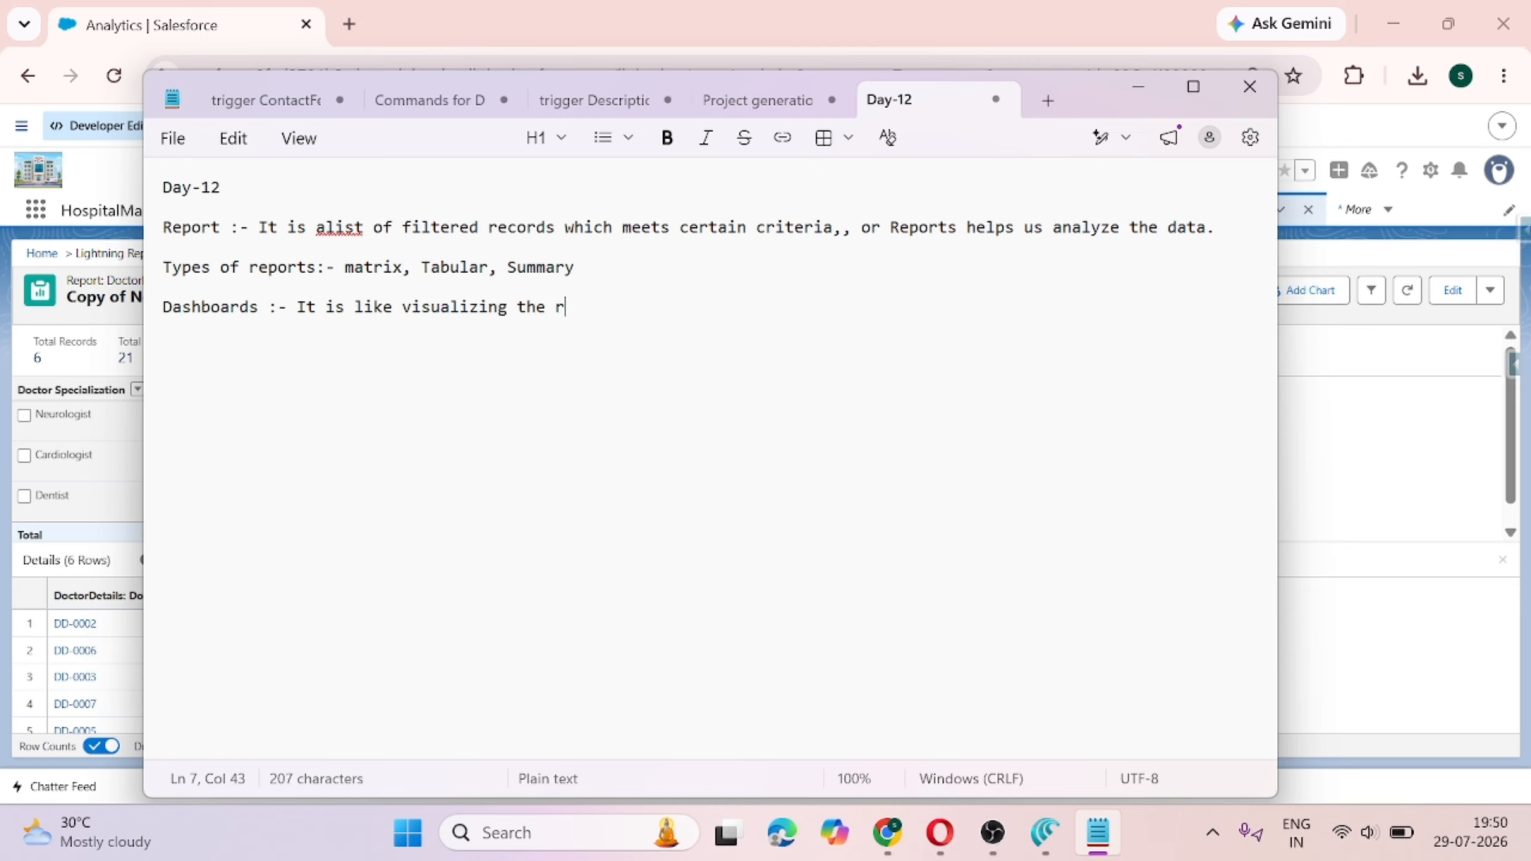
{"action": "type", "text": "eports i"}
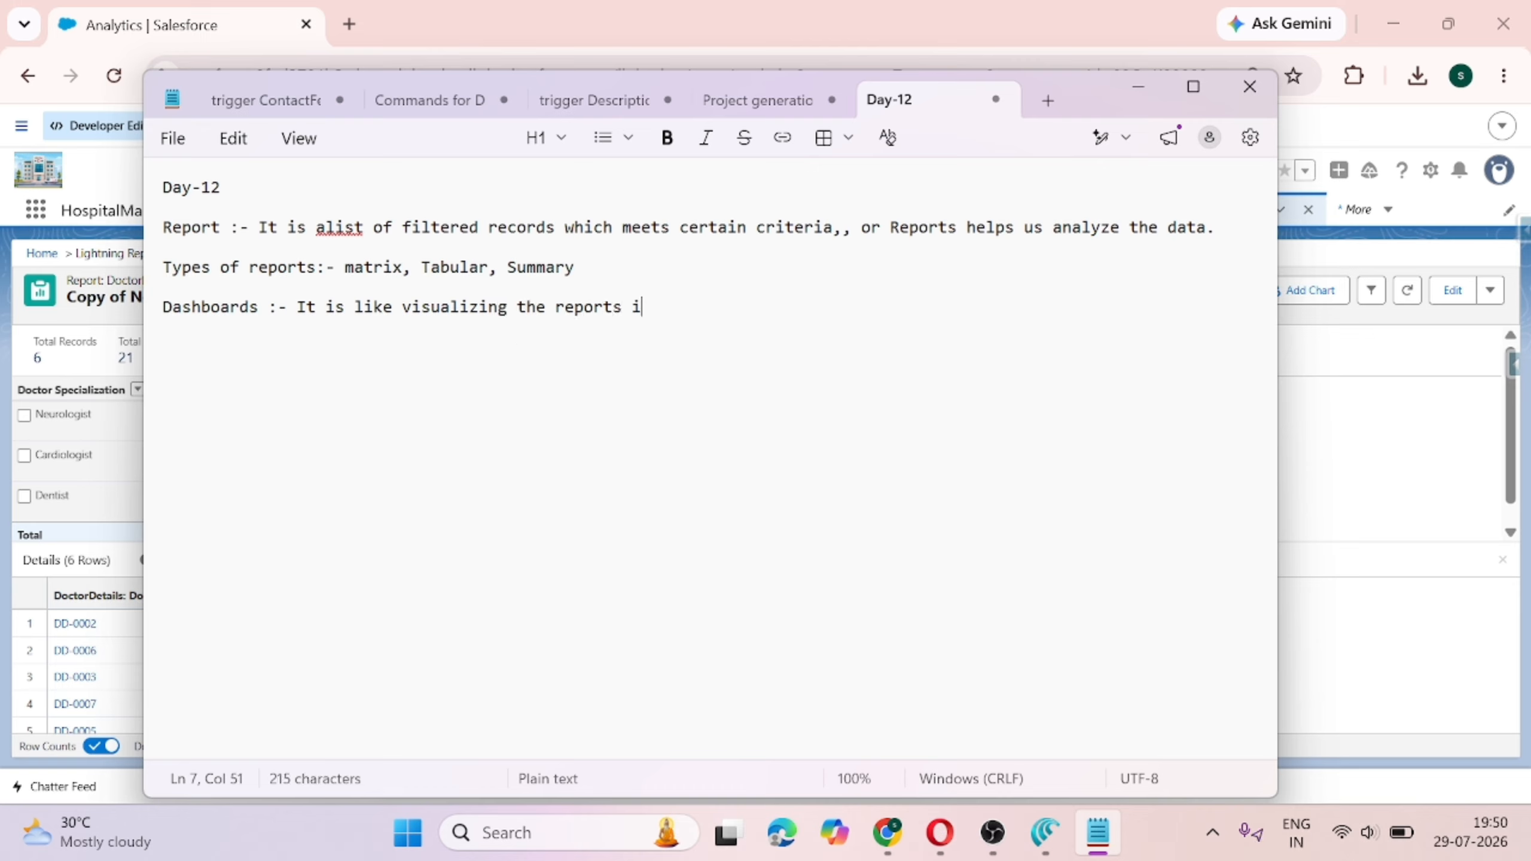
{"action": "type", "text": "n a pic"}
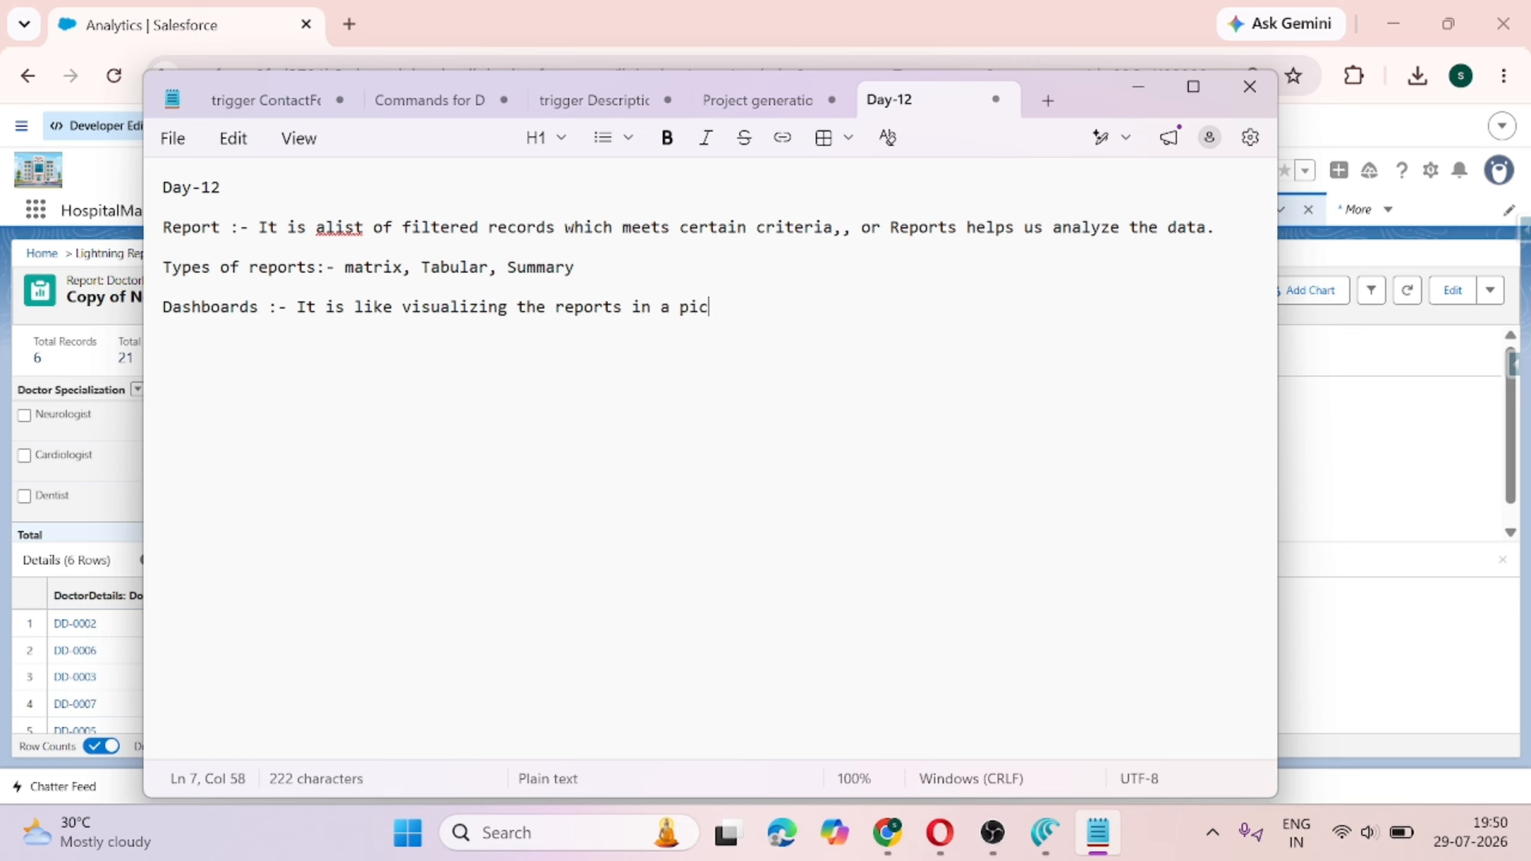
{"action": "type", "text": "tuire  format.."}
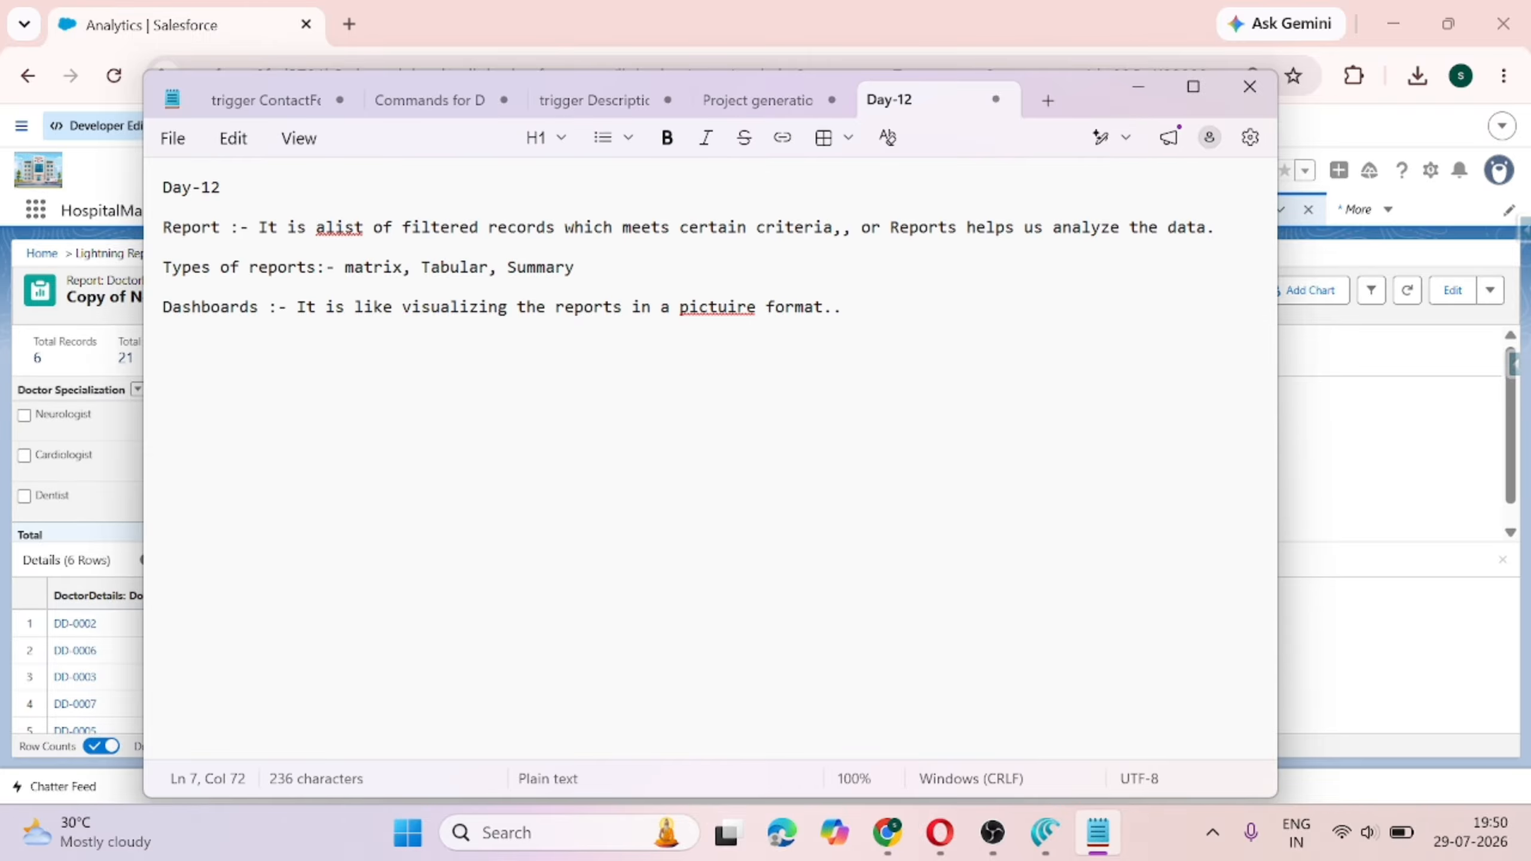
Switch back to Salesforce and save the Copy of New DoctorDetails Report.
{"action": "left_click", "coordinate": [1138, 87]}
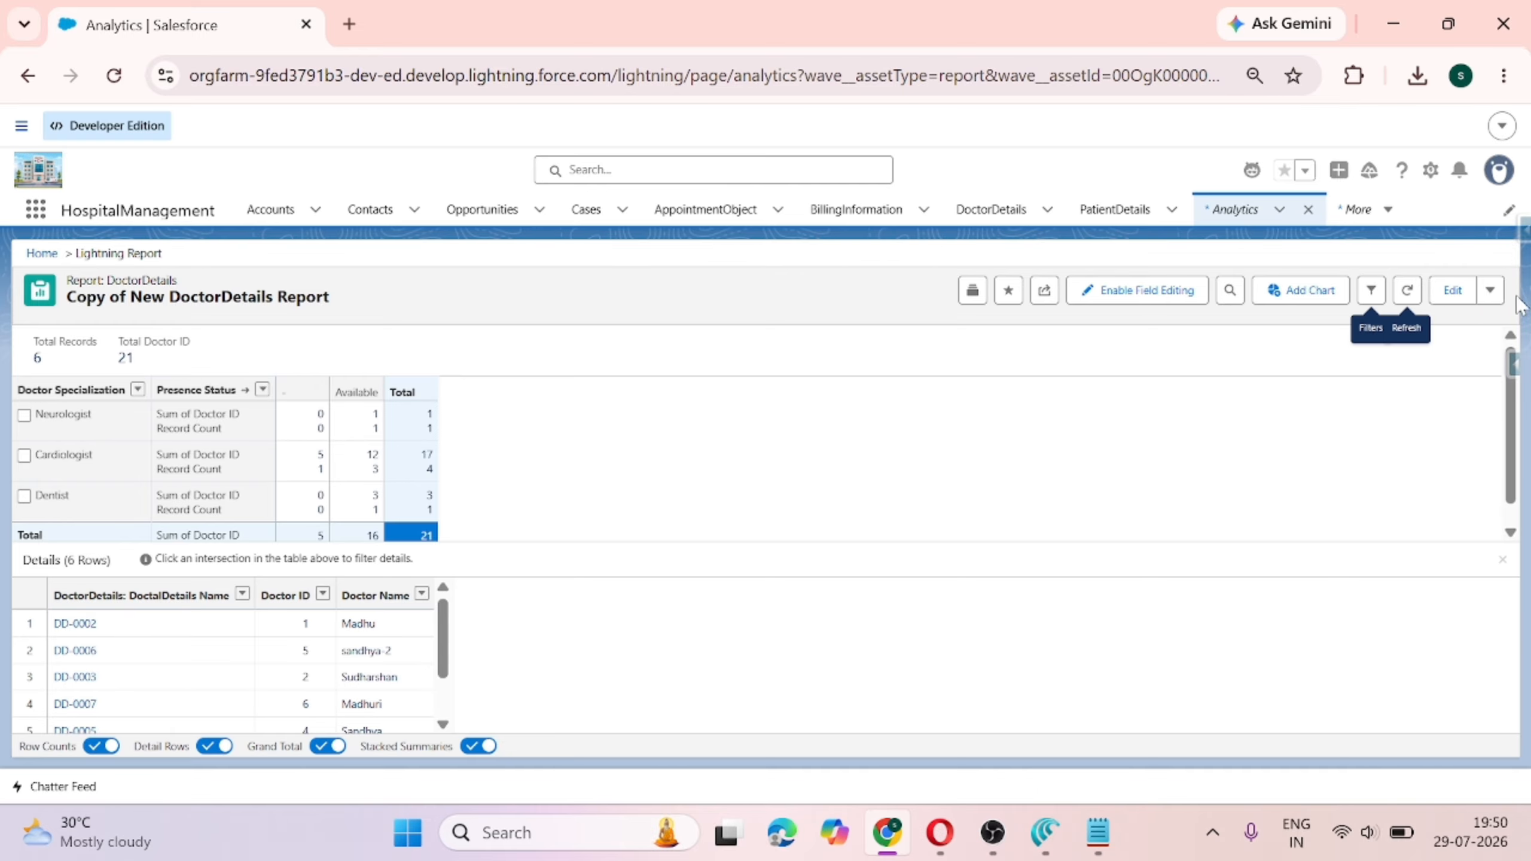
{"action": "left_click", "coordinate": [1486, 294]}
{"action": "left_click", "coordinate": [1431, 358]}
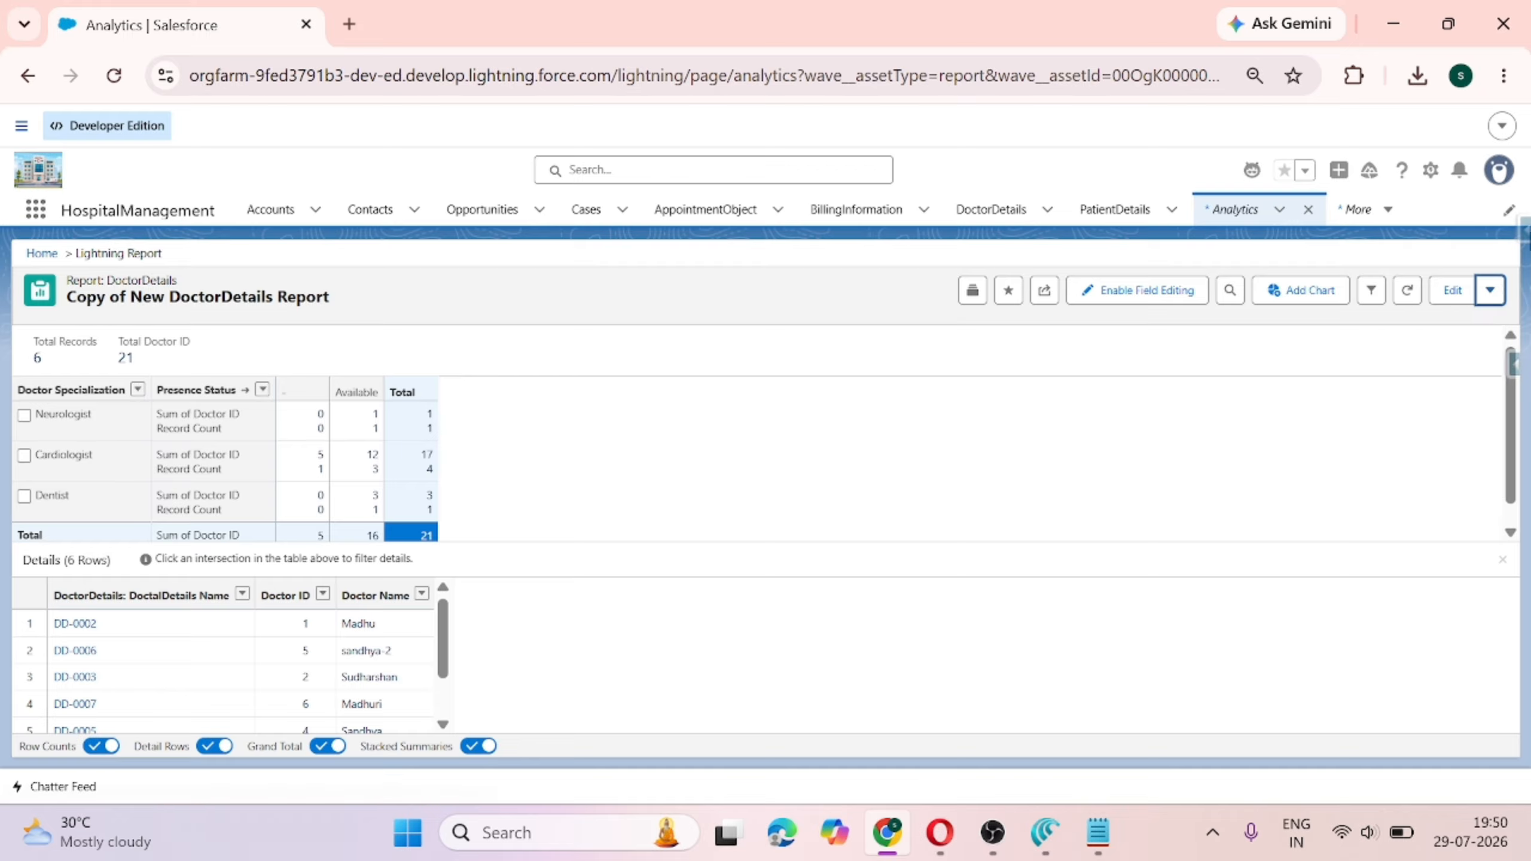
Find Dashboards among the available apps and items and open its list.
{"action": "left_click", "coordinate": [36, 211]}
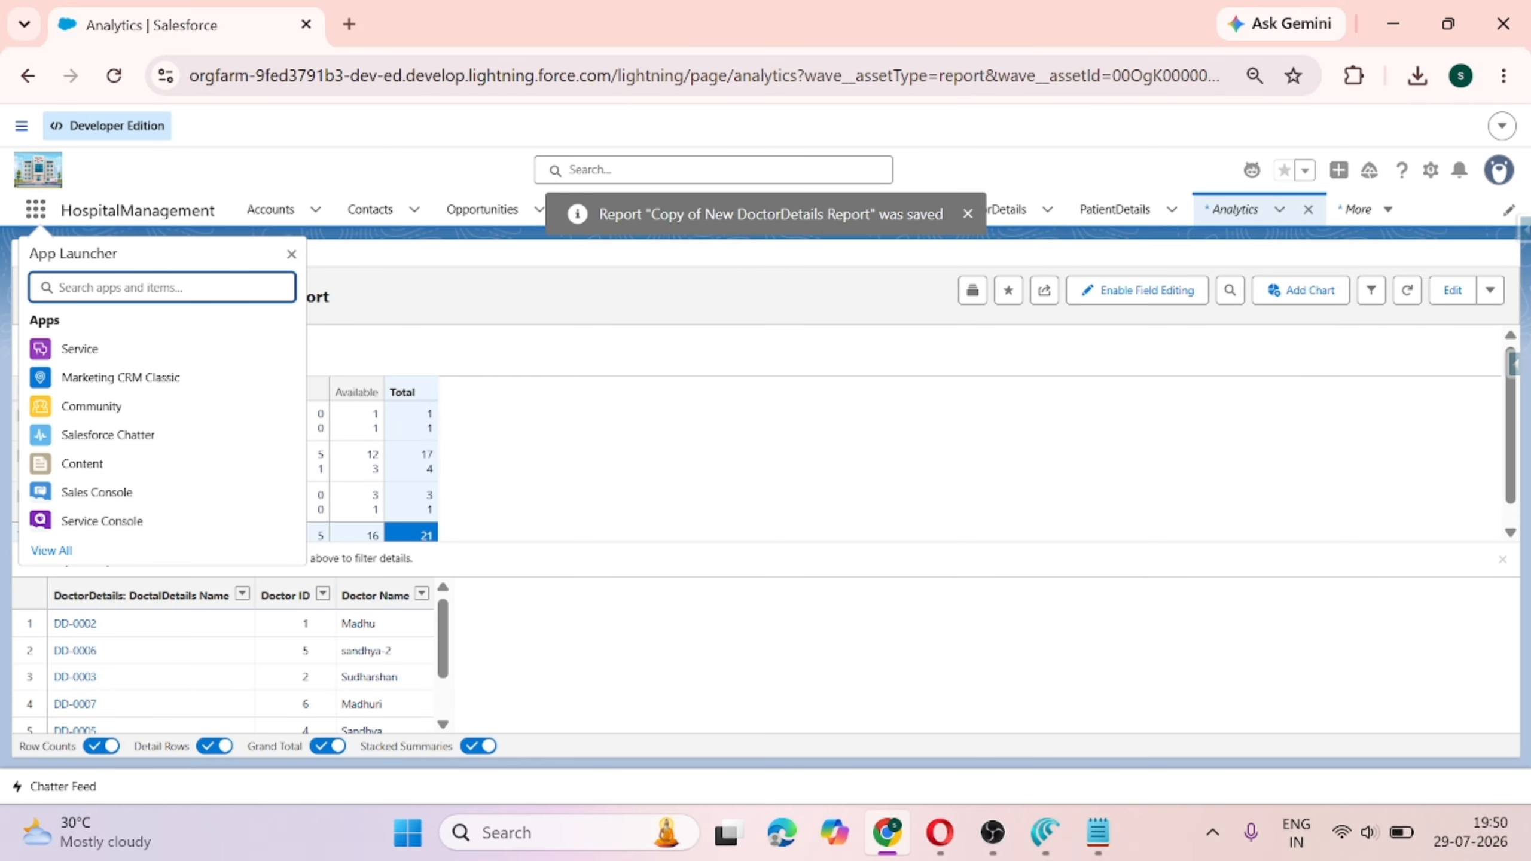
{"action": "type", "text": "dashbo"}
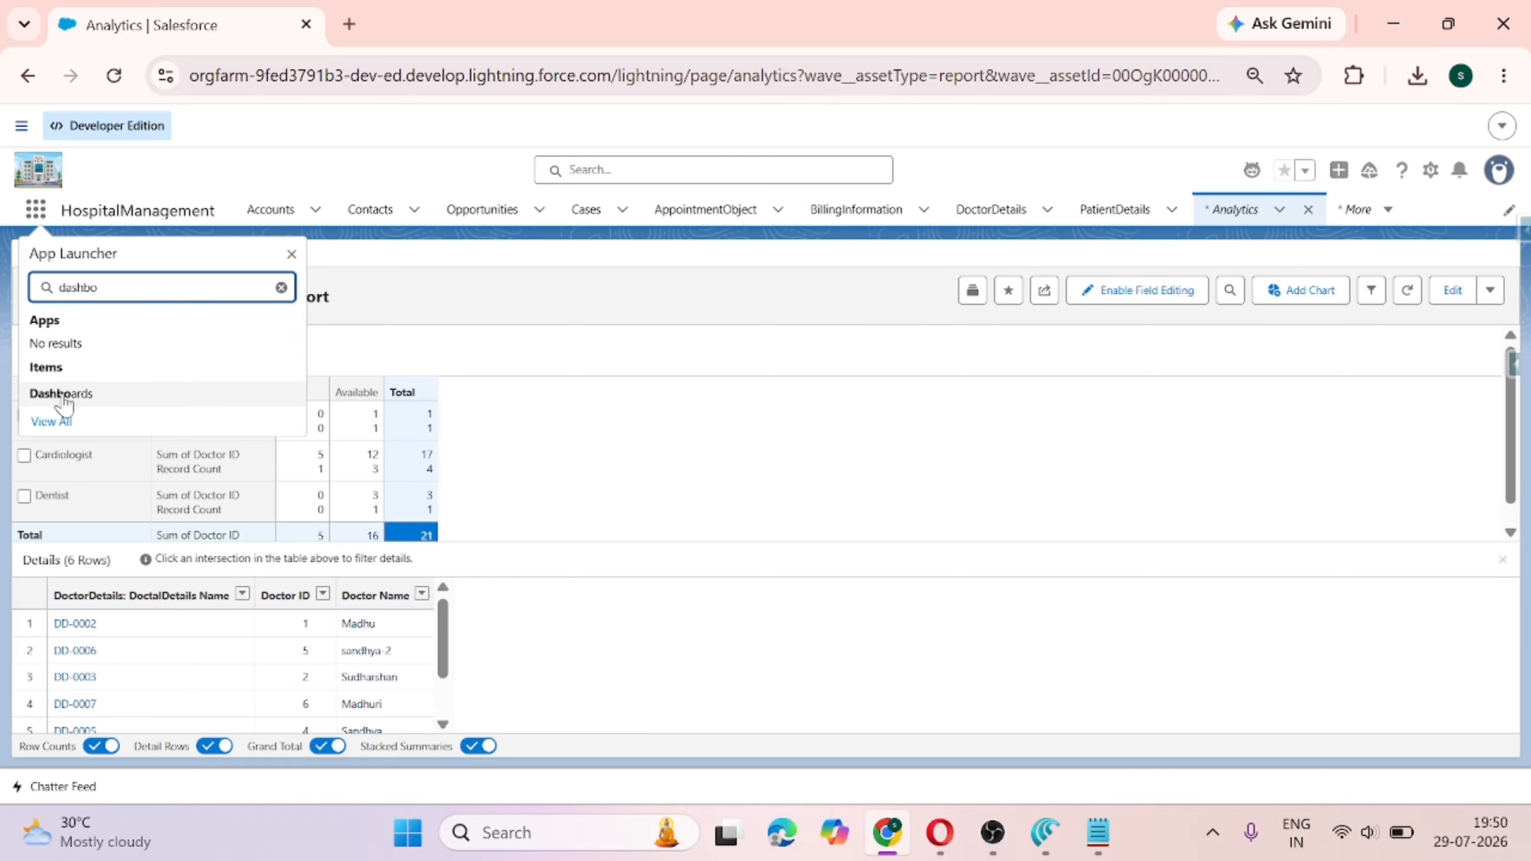
{"action": "left_click", "coordinate": [65, 399]}
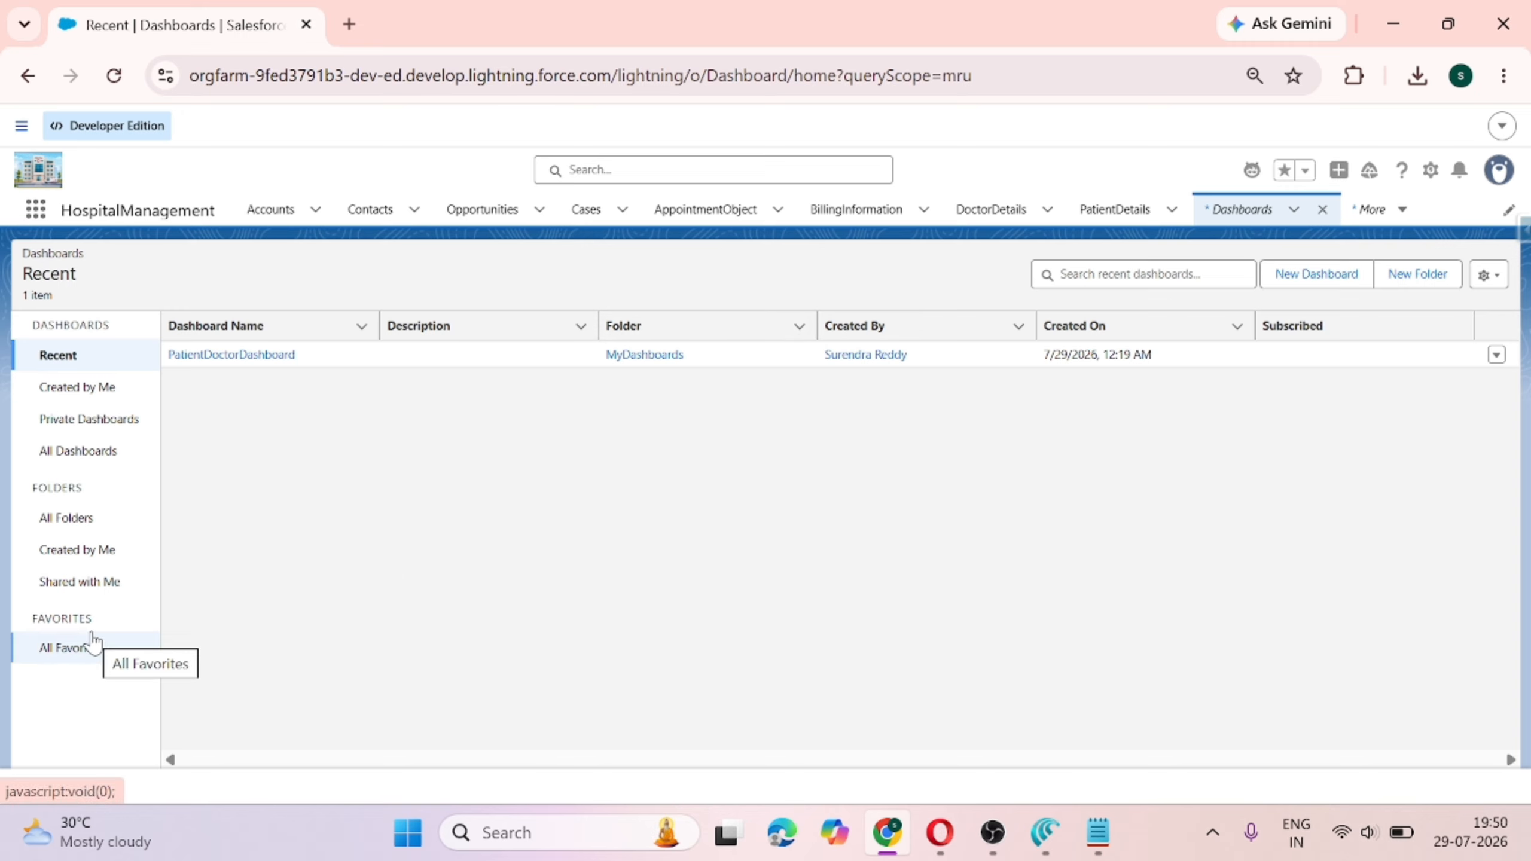
Start a new dashboard named DoctorDetailsdashboard and open the folder selection for it.
{"action": "left_click", "coordinate": [1342, 284]}
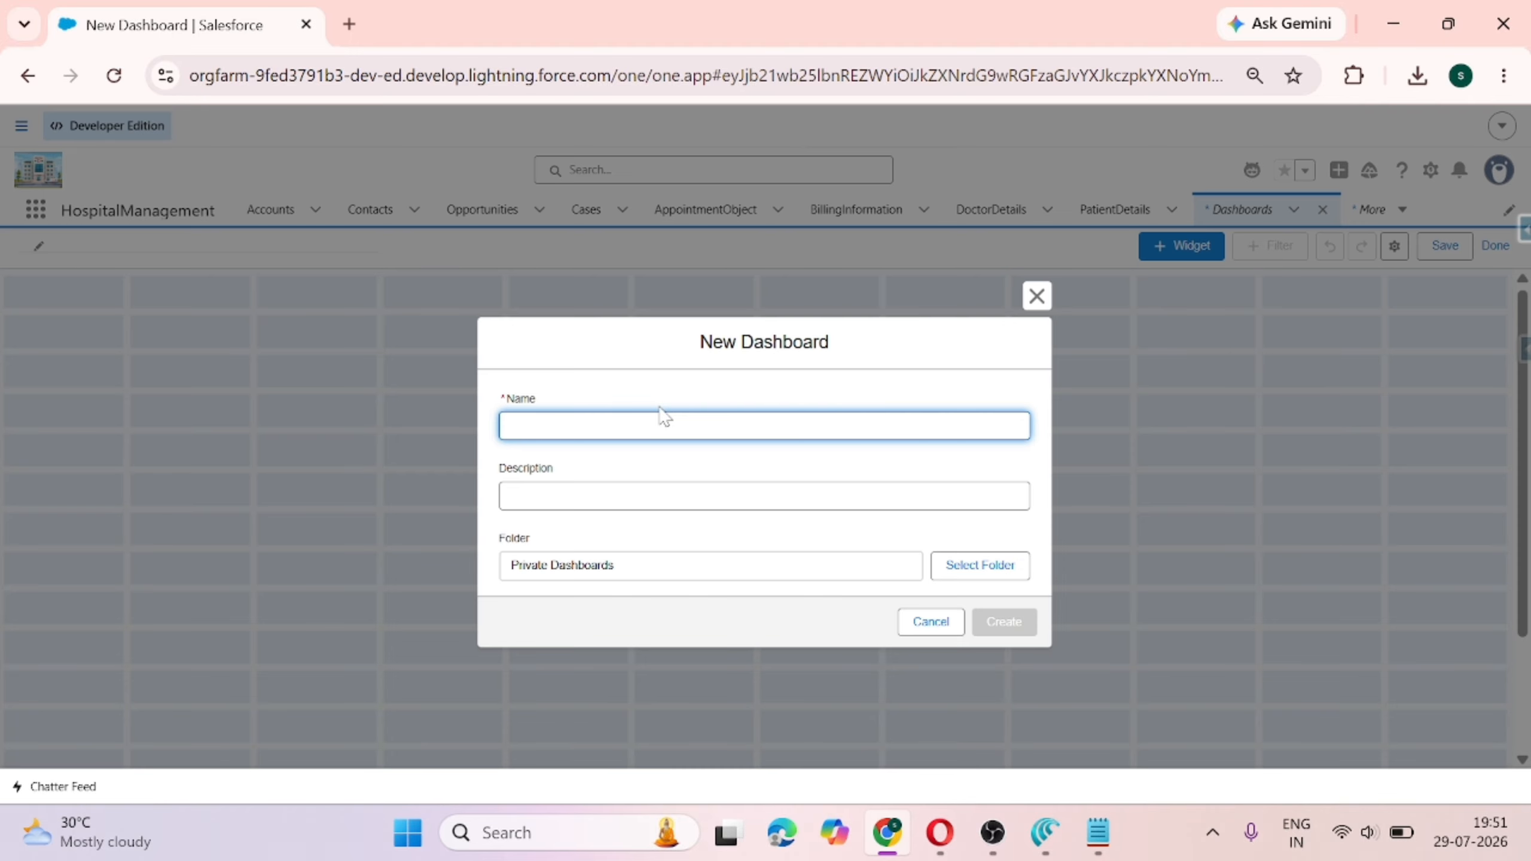
{"action": "left_click", "coordinate": [642, 426]}
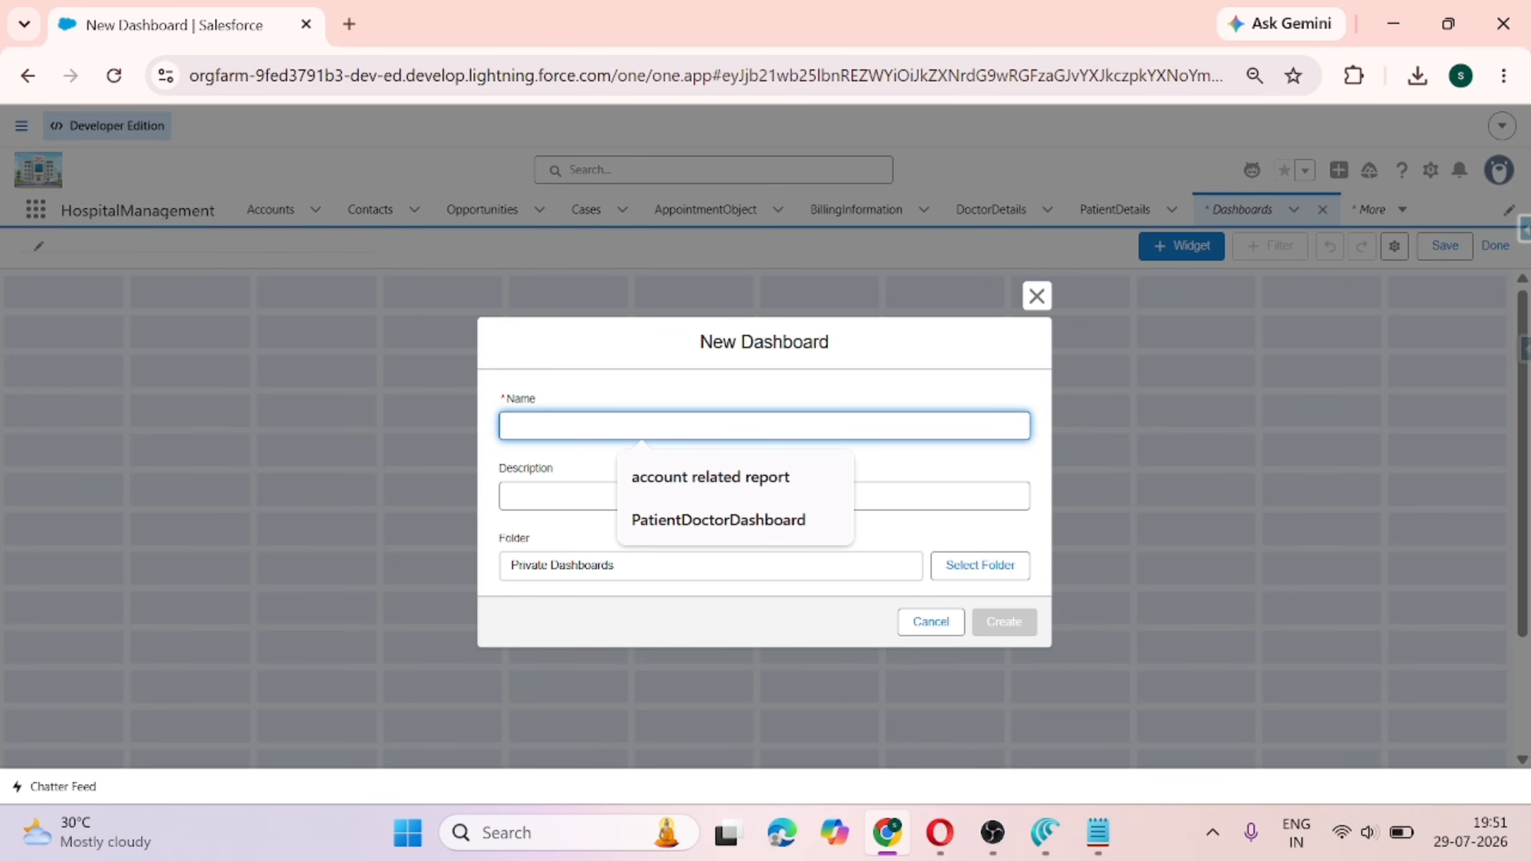
{"action": "type", "text": "Doc"}
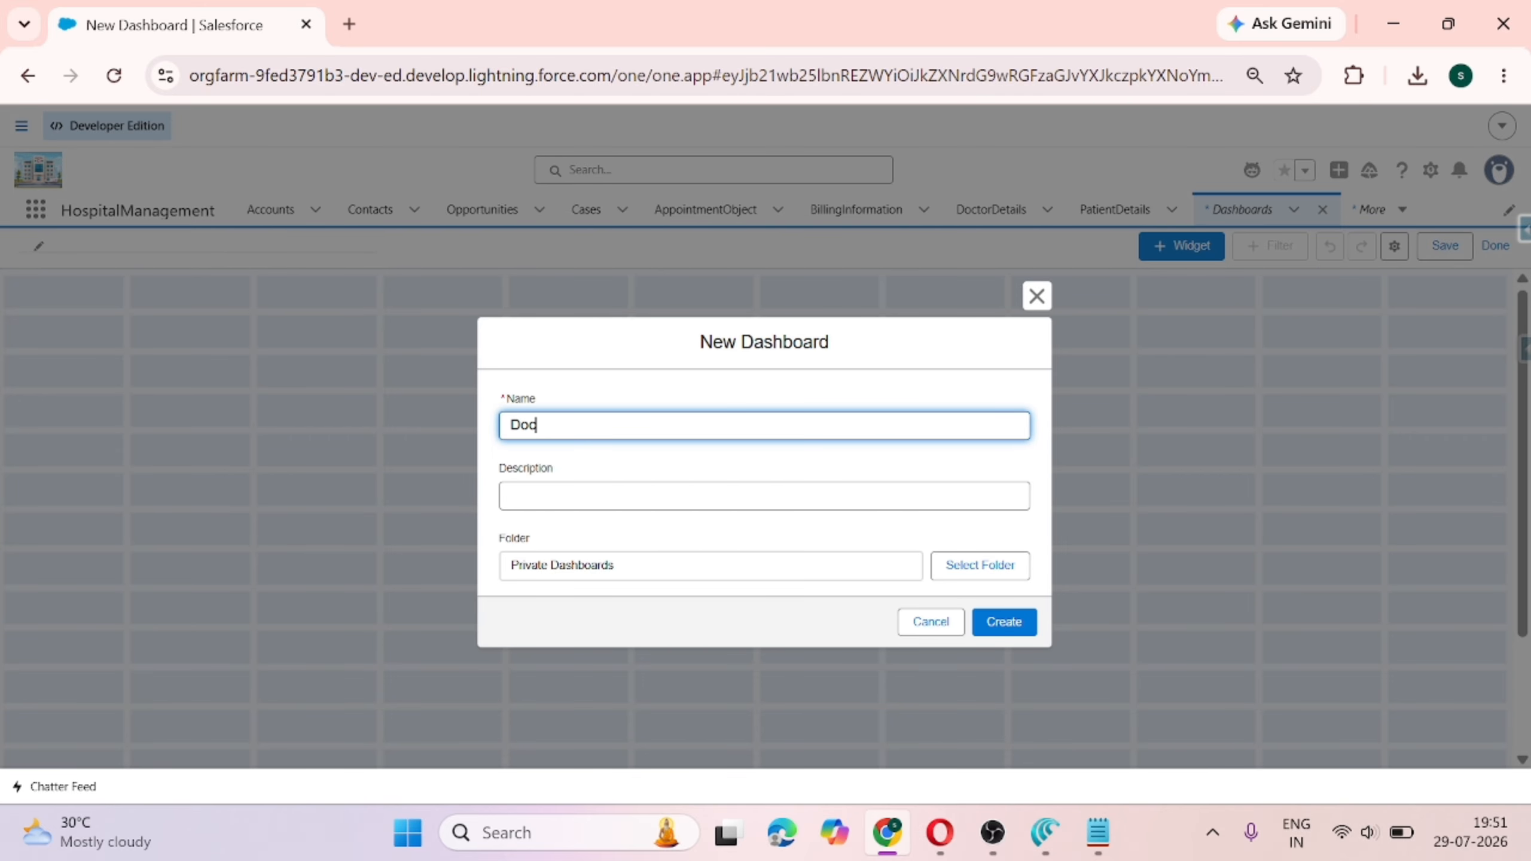
{"action": "type", "text": "torDetailsdashboard"}
{"action": "key", "text": "Tab"}
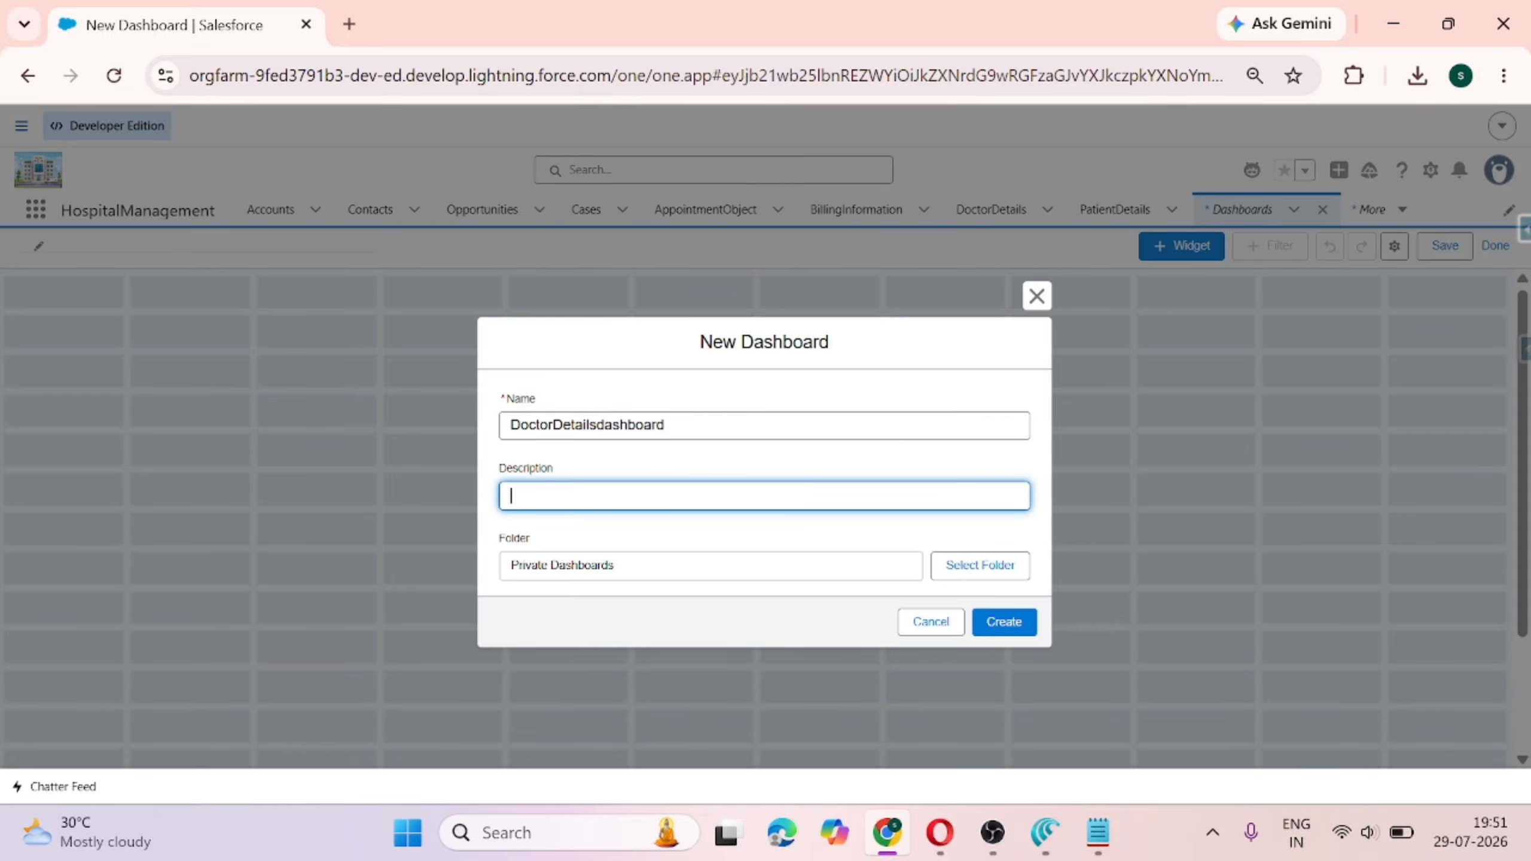
{"action": "left_click", "coordinate": [981, 569]}
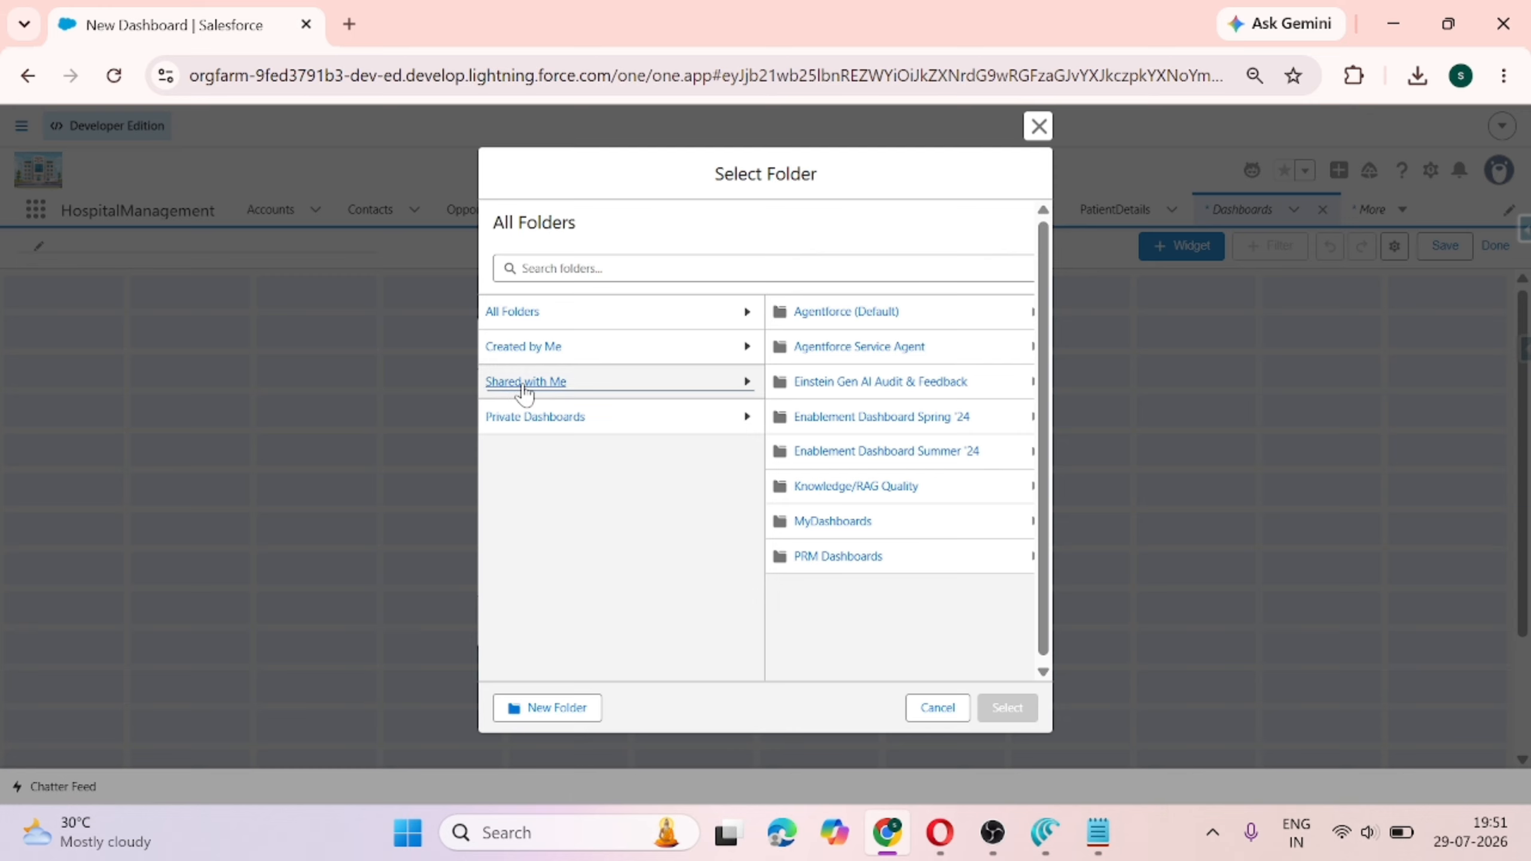
Try to create a dashboard folder with the label and unique name MyDashboards.
{"action": "left_click", "coordinate": [567, 712]}
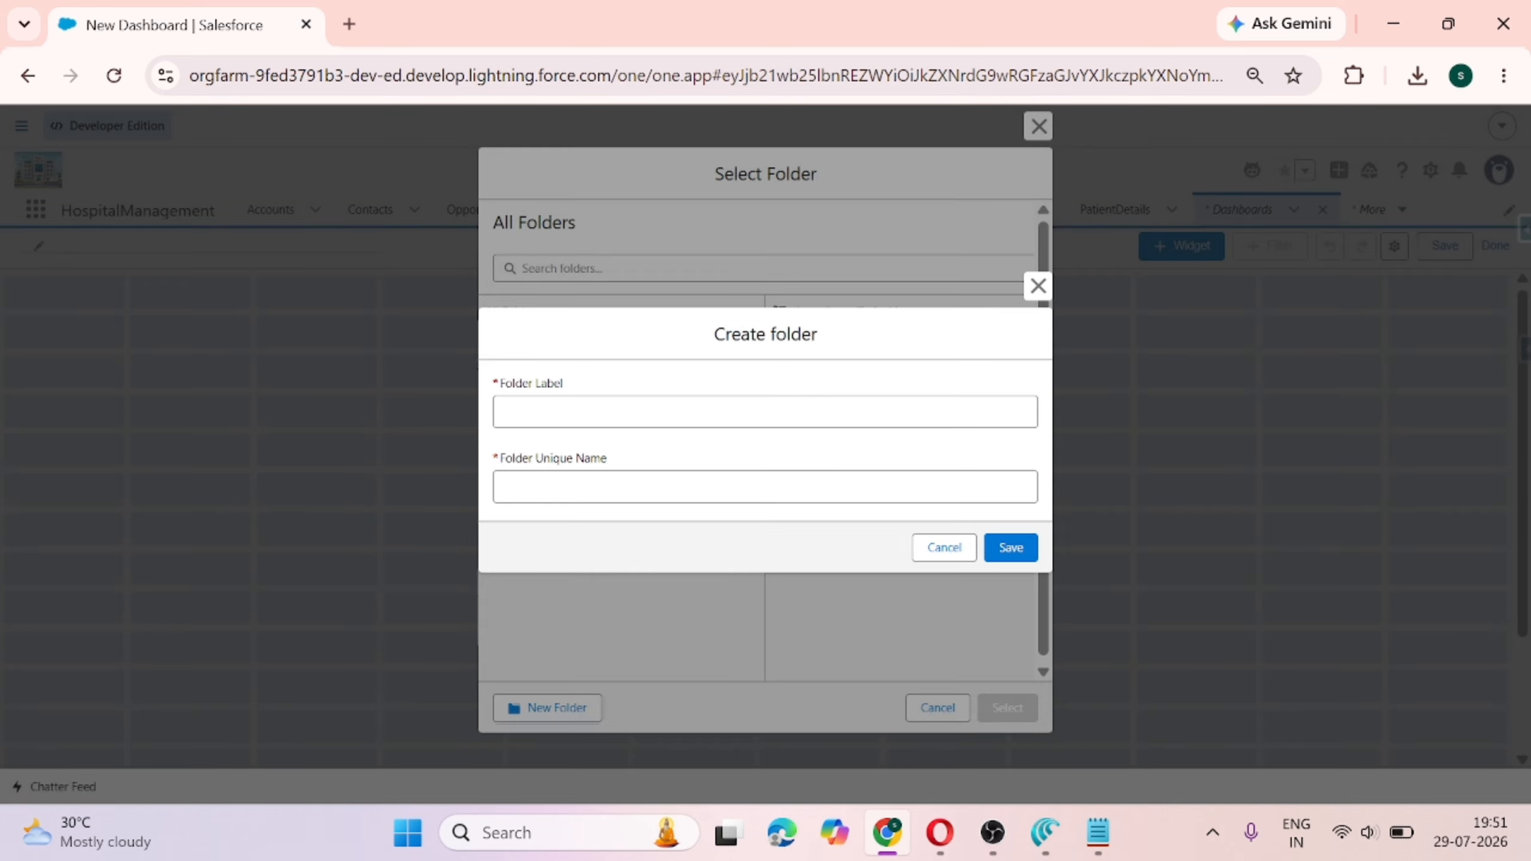
{"action": "left_click", "coordinate": [607, 415]}
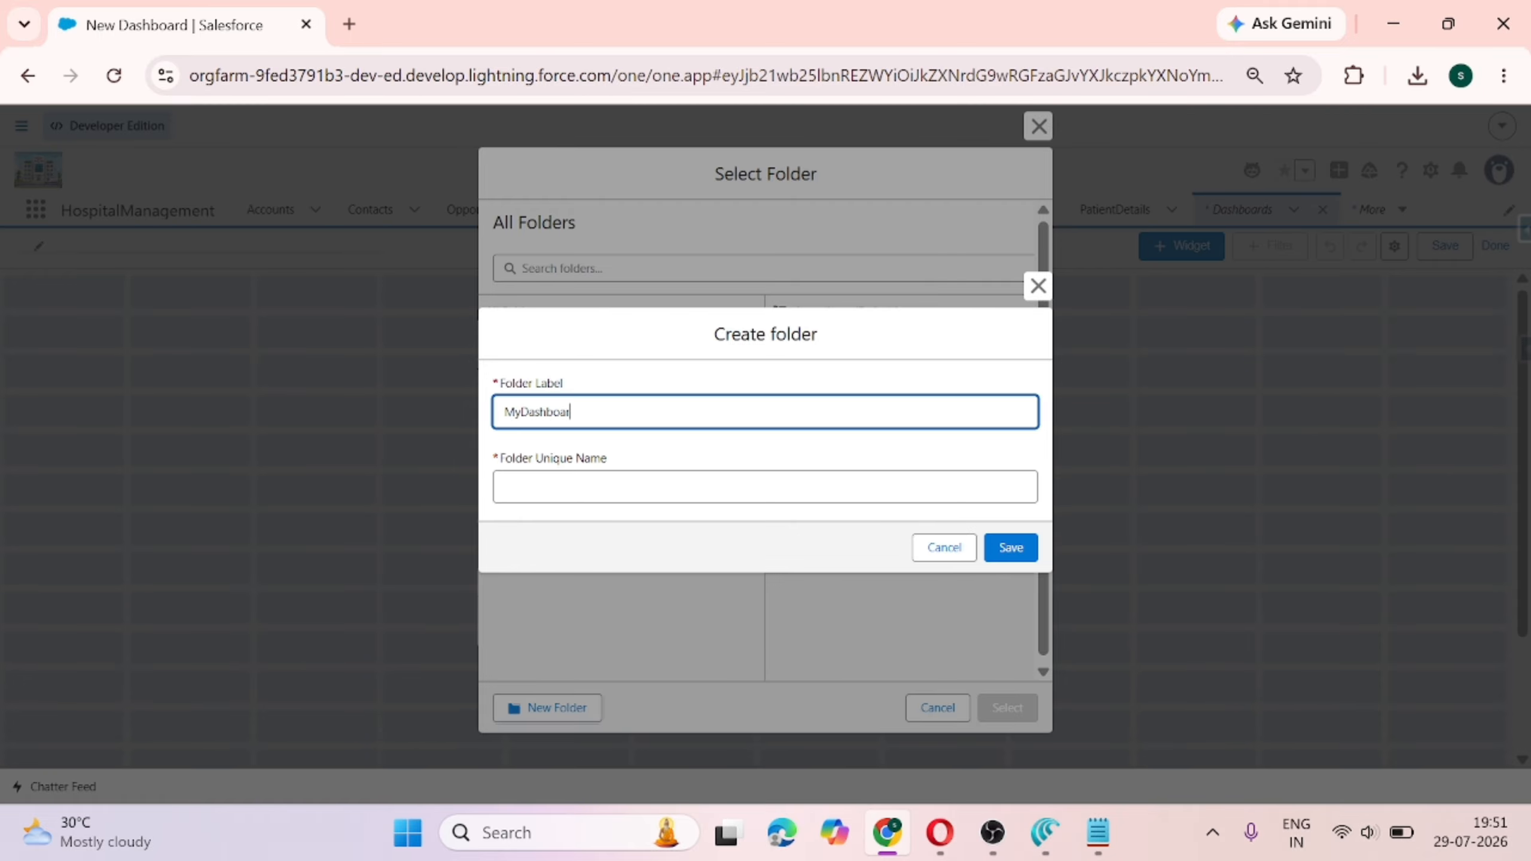
{"action": "left_click", "coordinate": [617, 482]}
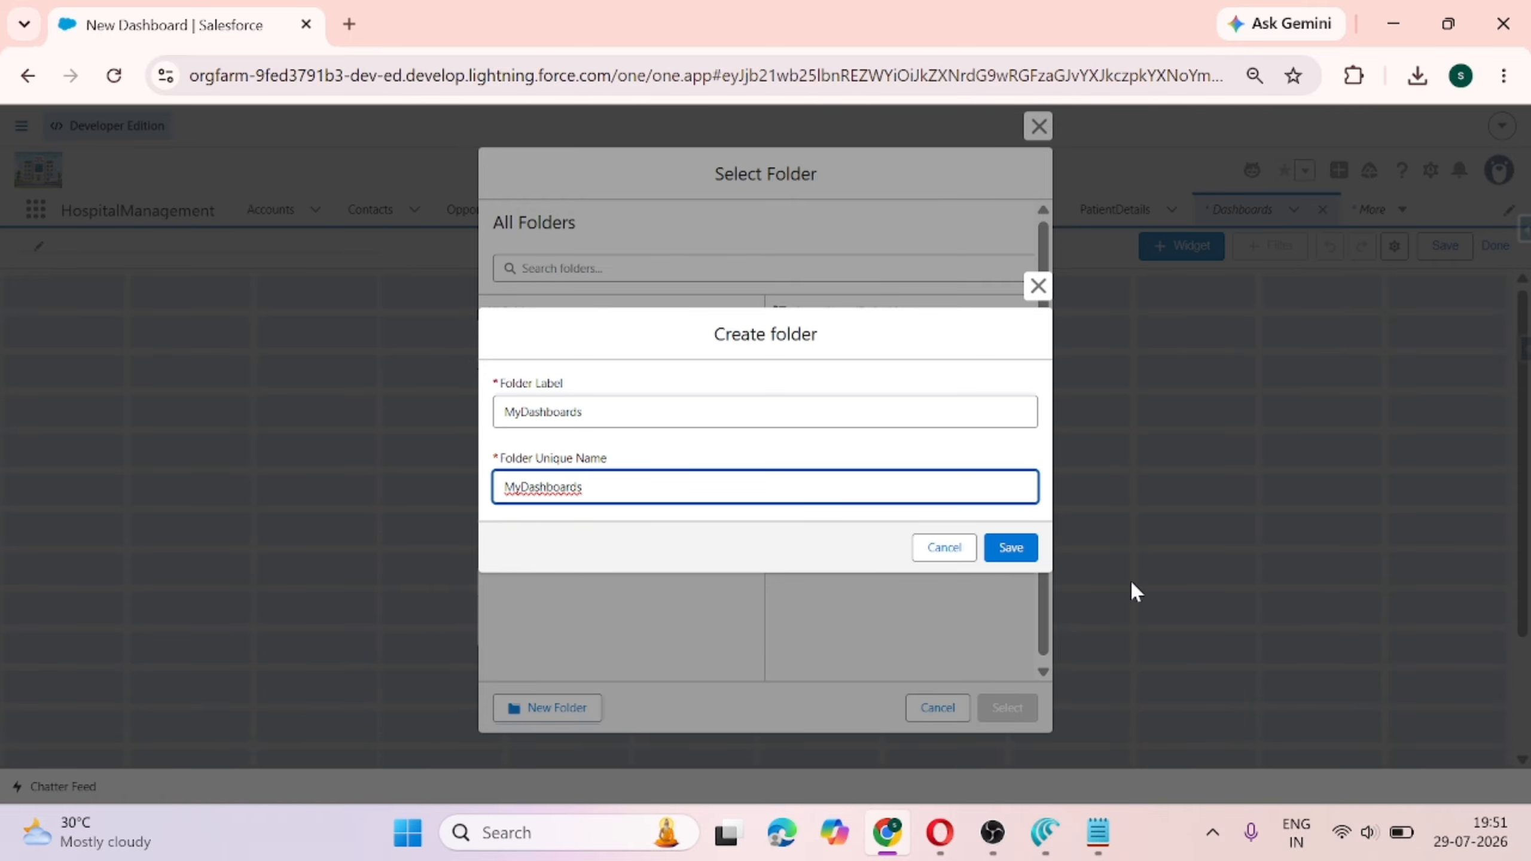
{"action": "left_click", "coordinate": [995, 550]}
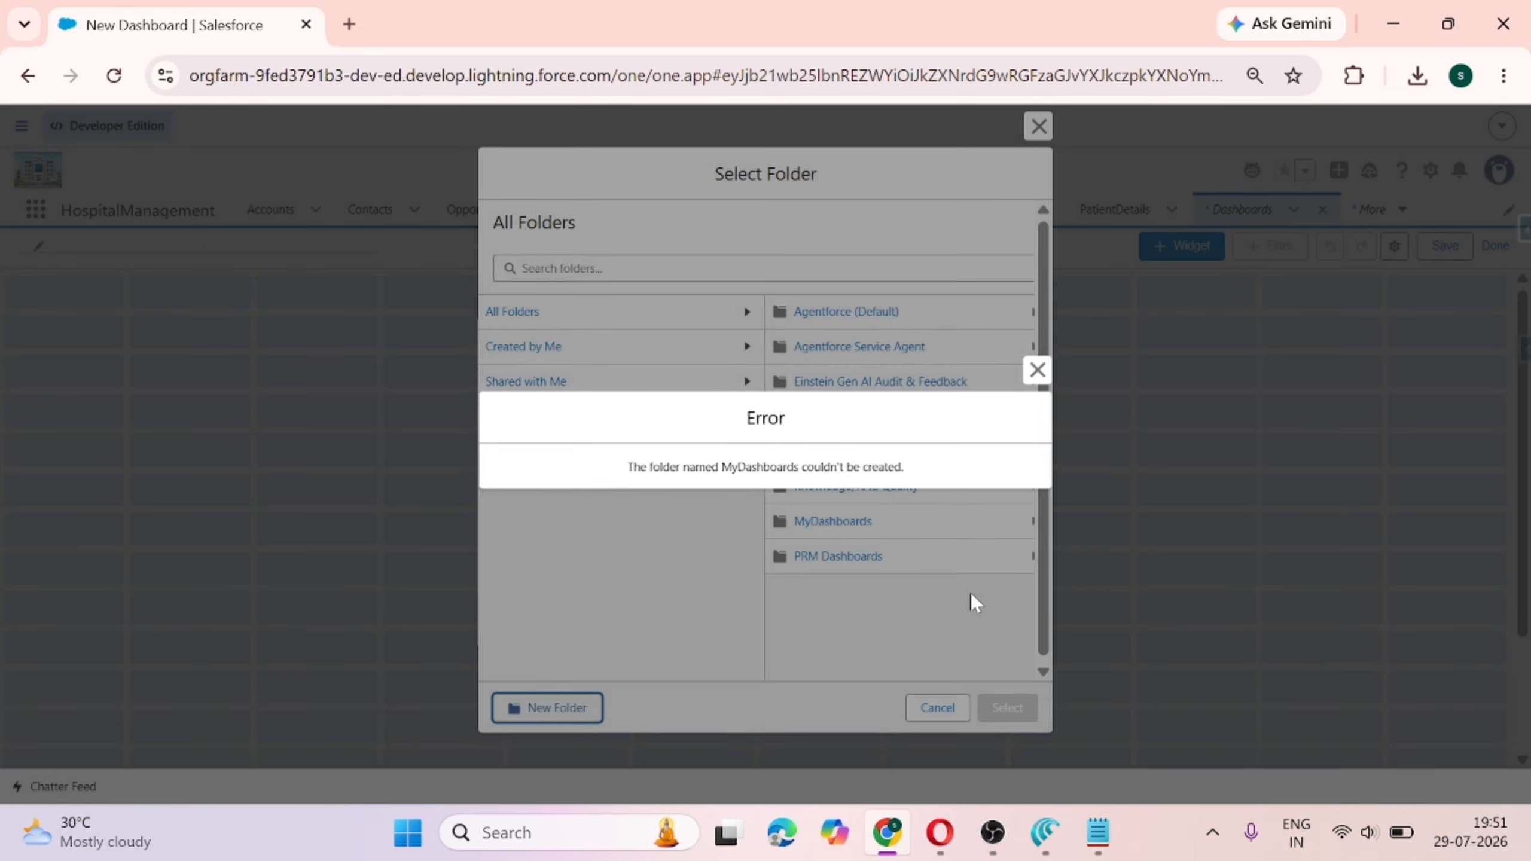
{"action": "left_click", "coordinate": [1038, 369]}
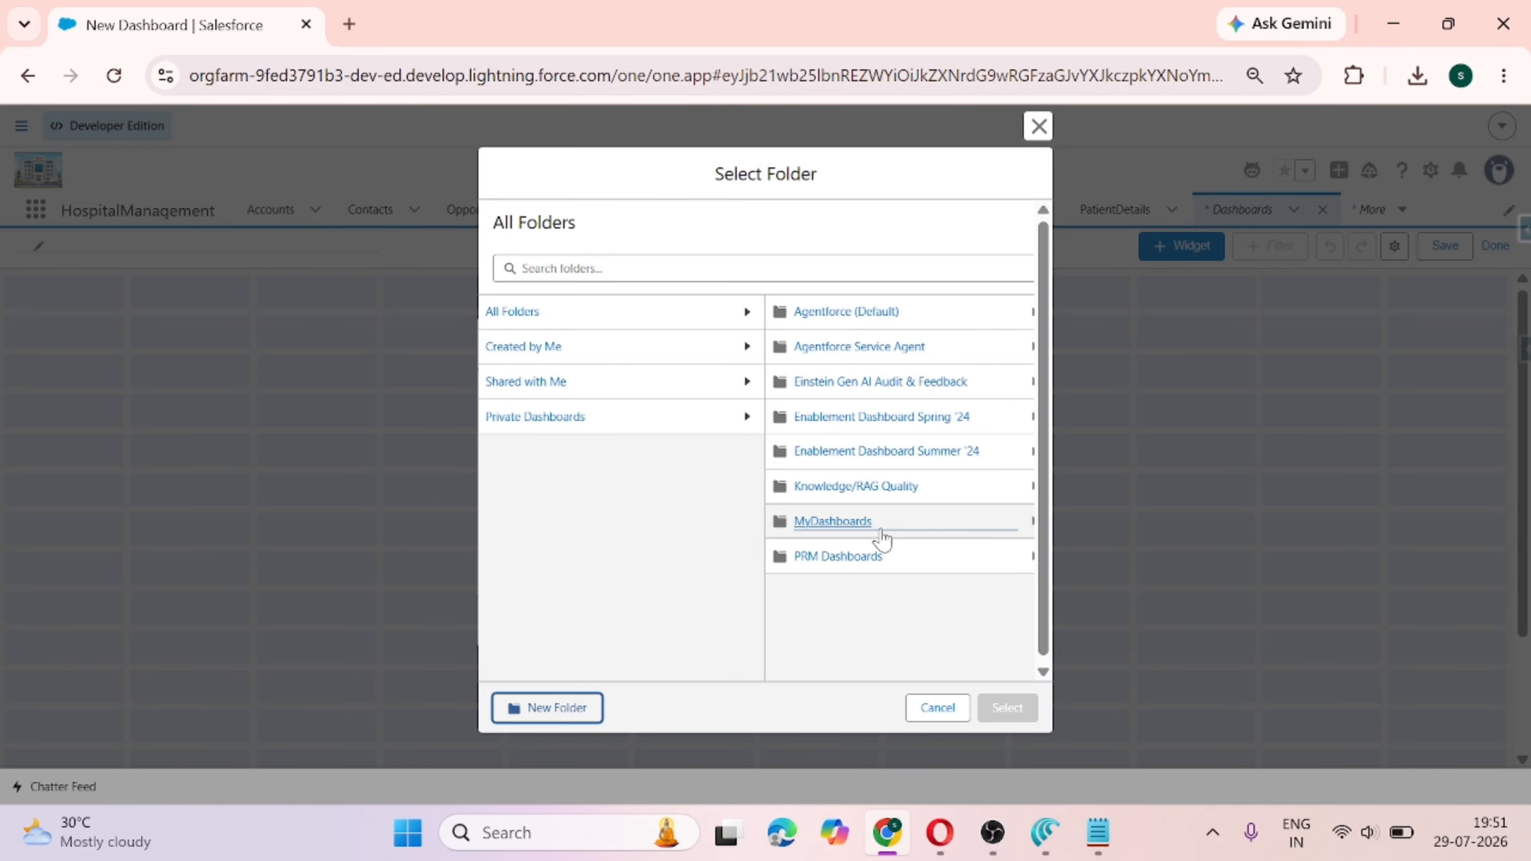
Choose the existing MyDashboards folder for the new dashboard and create the dashboard.
{"action": "left_click", "coordinate": [838, 535]}
{"action": "left_click", "coordinate": [1012, 714]}
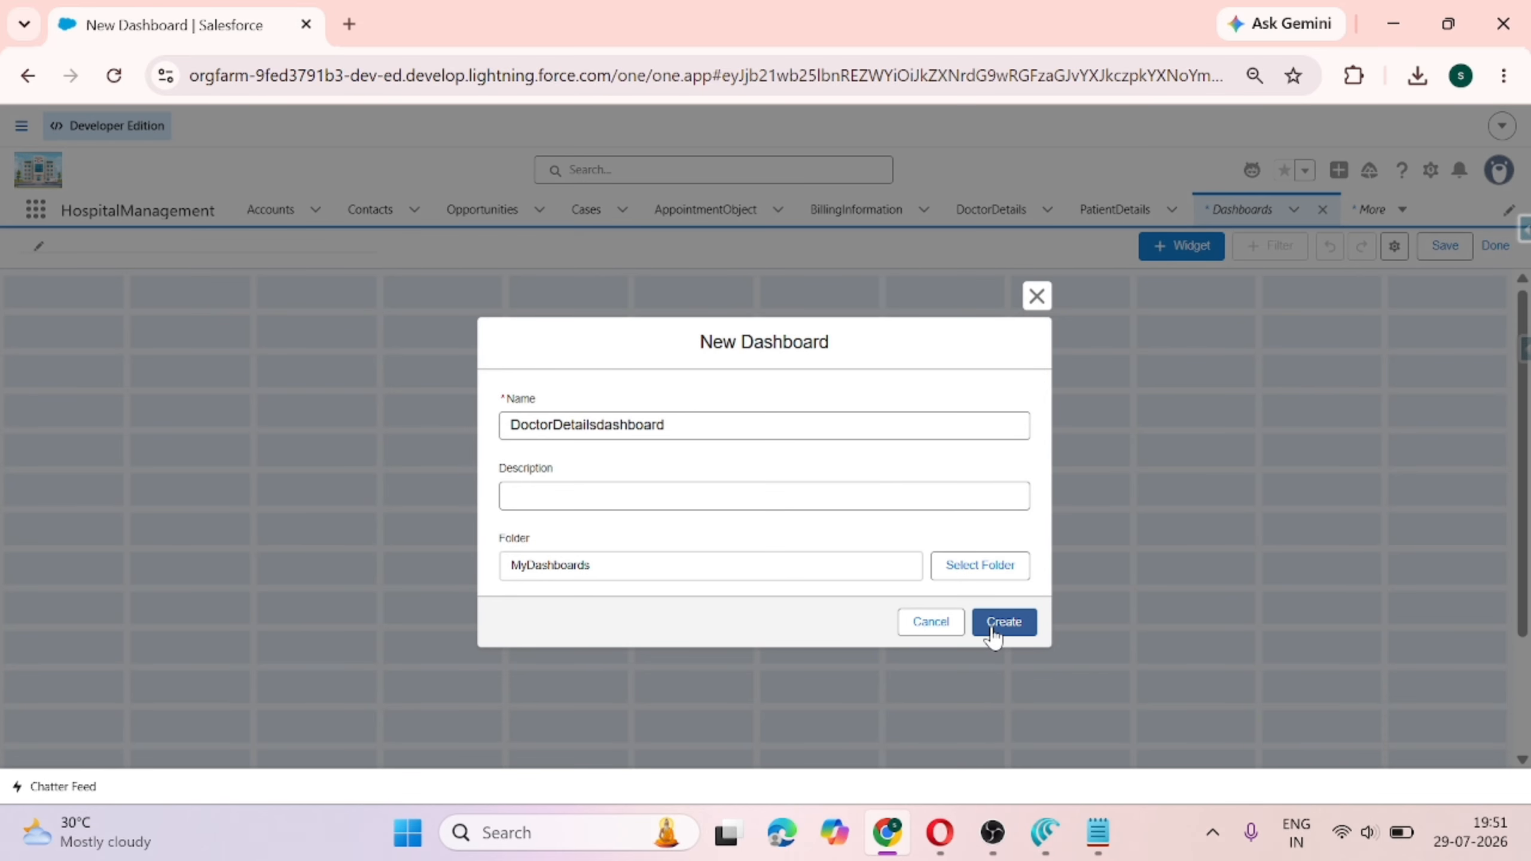
{"action": "left_click", "coordinate": [1003, 622]}
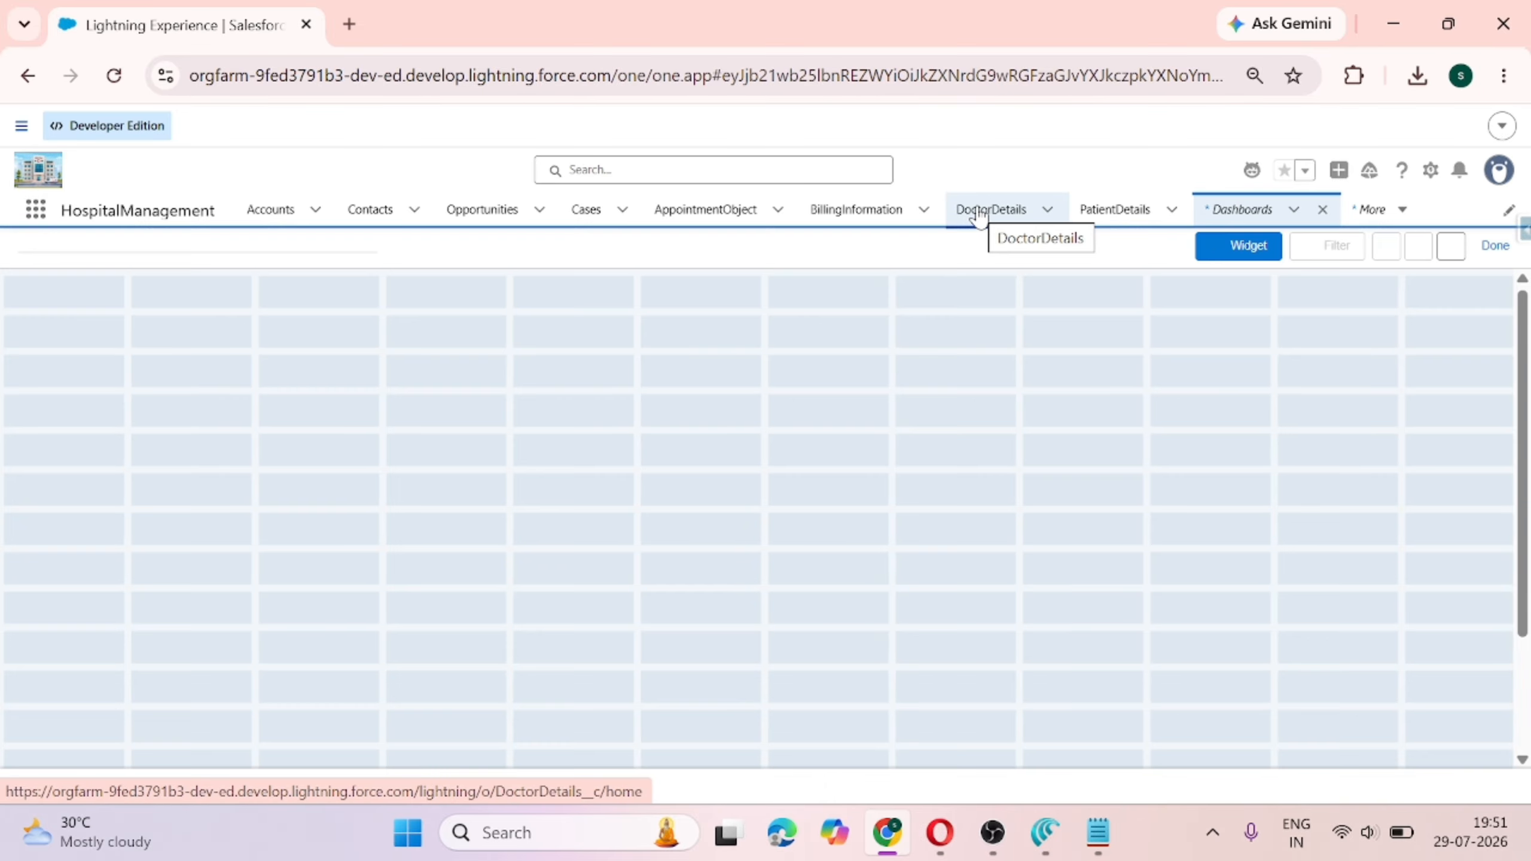
{"action": "left_click", "coordinate": [1139, 253]}
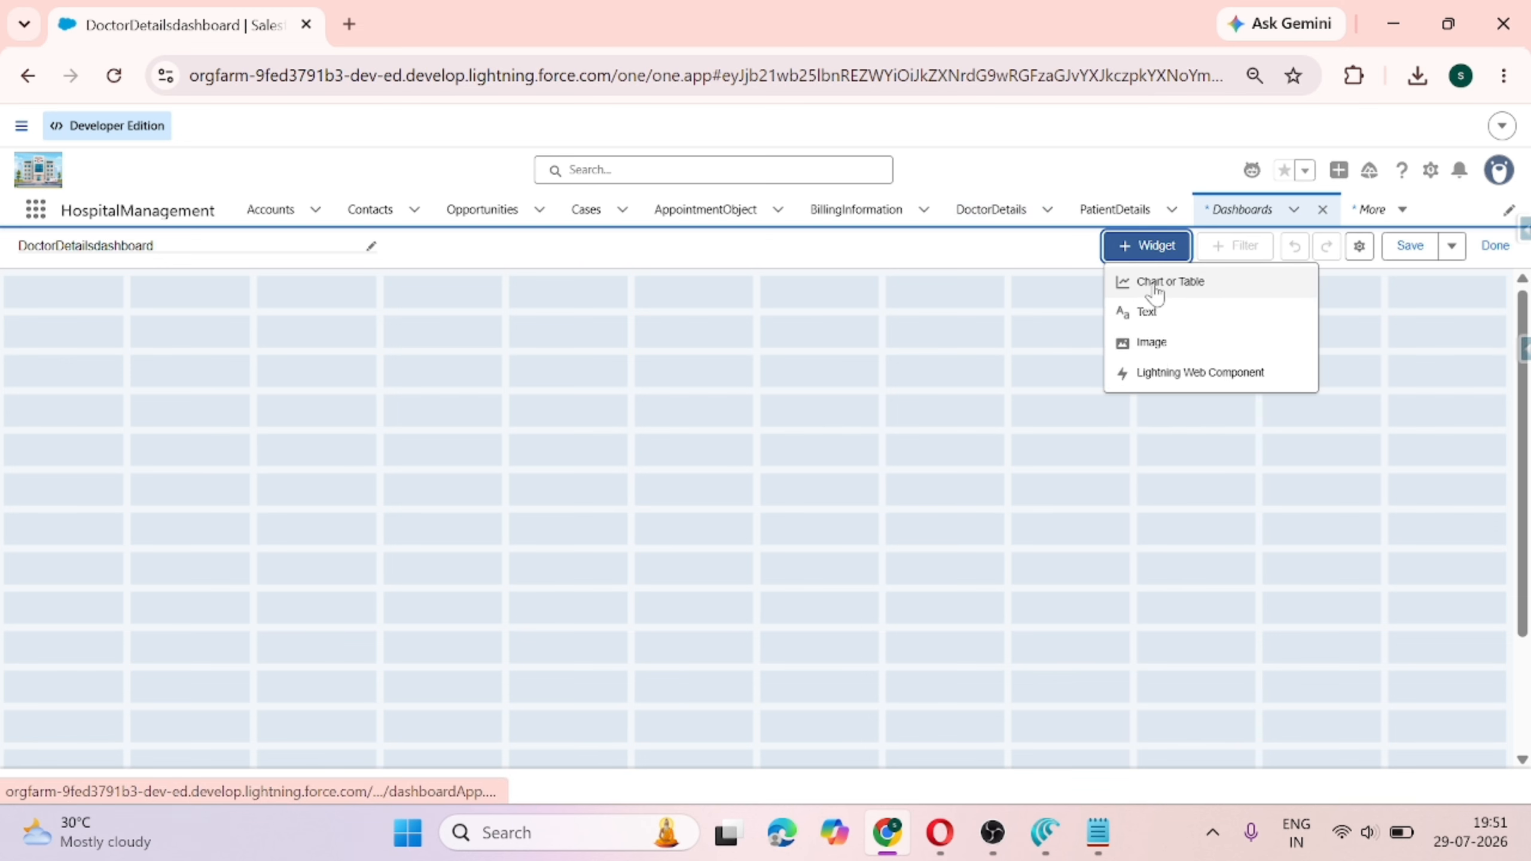
{"action": "left_click", "coordinate": [1149, 283]}
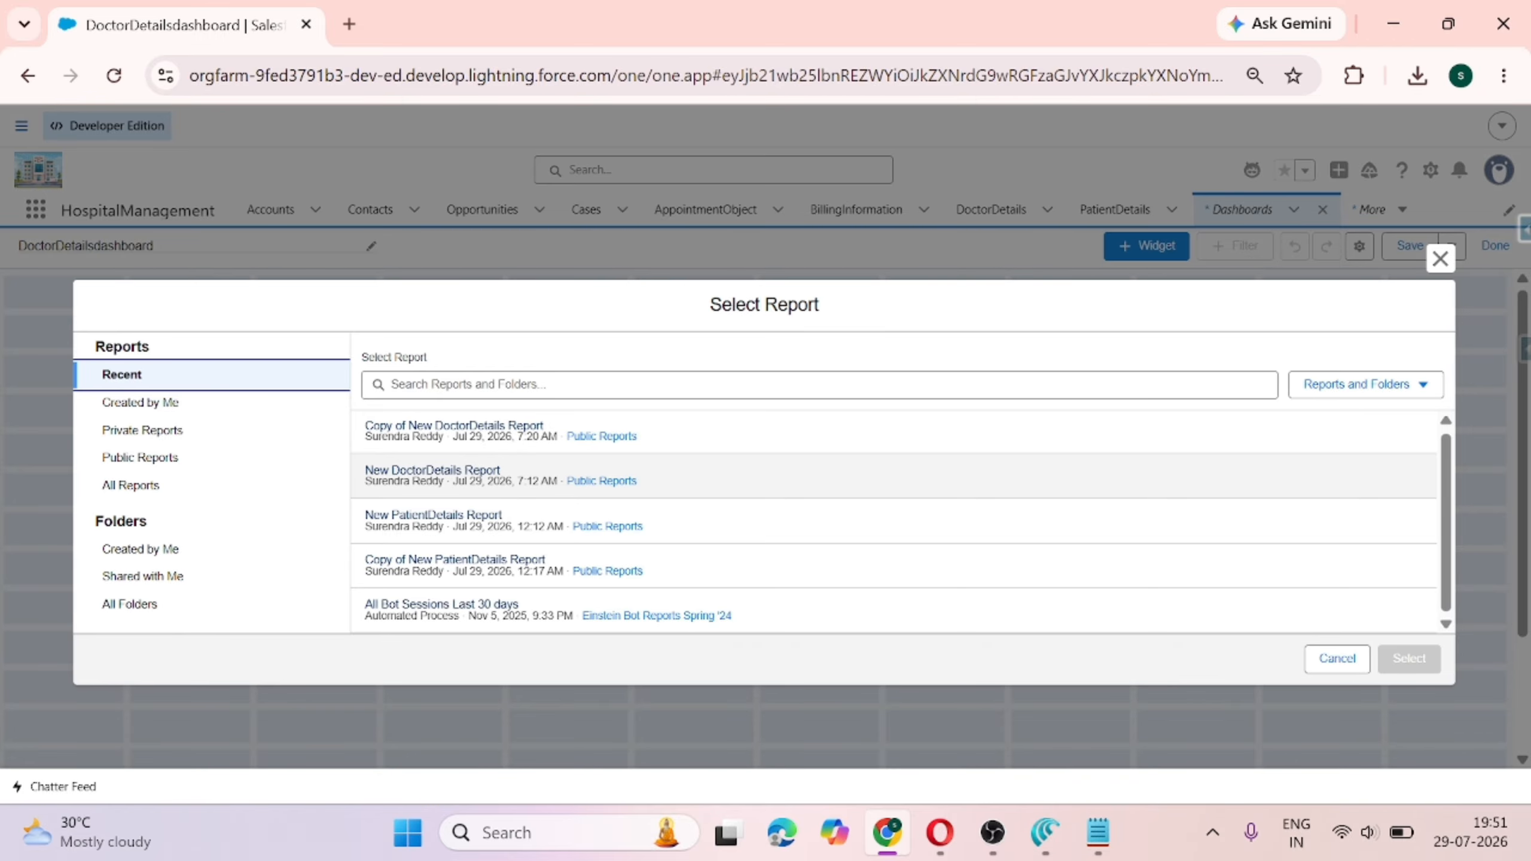
{"action": "left_click", "coordinate": [433, 469]}
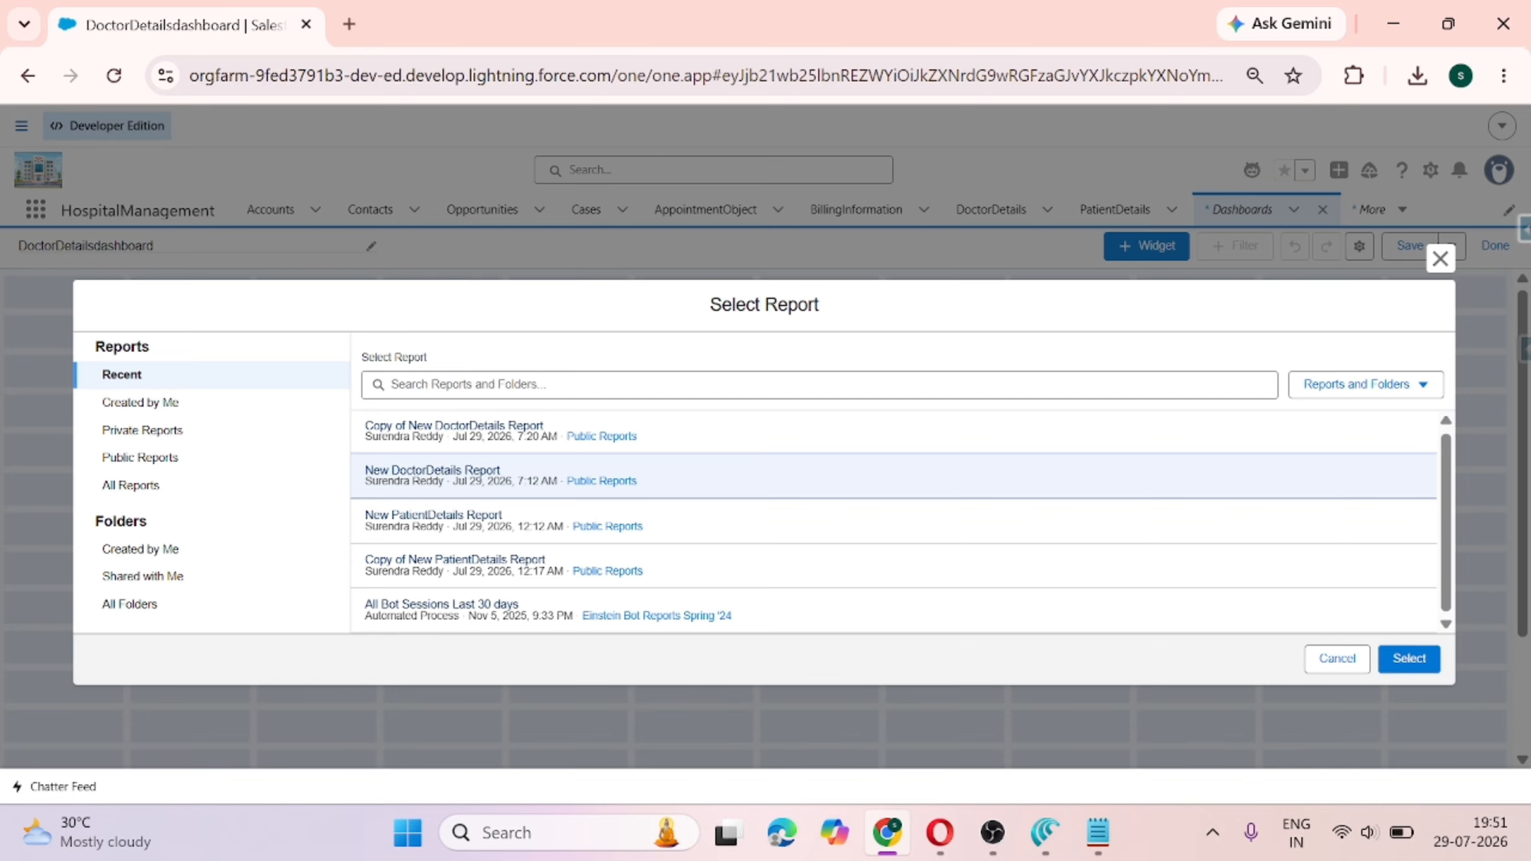
{"action": "left_click", "coordinate": [1397, 660]}
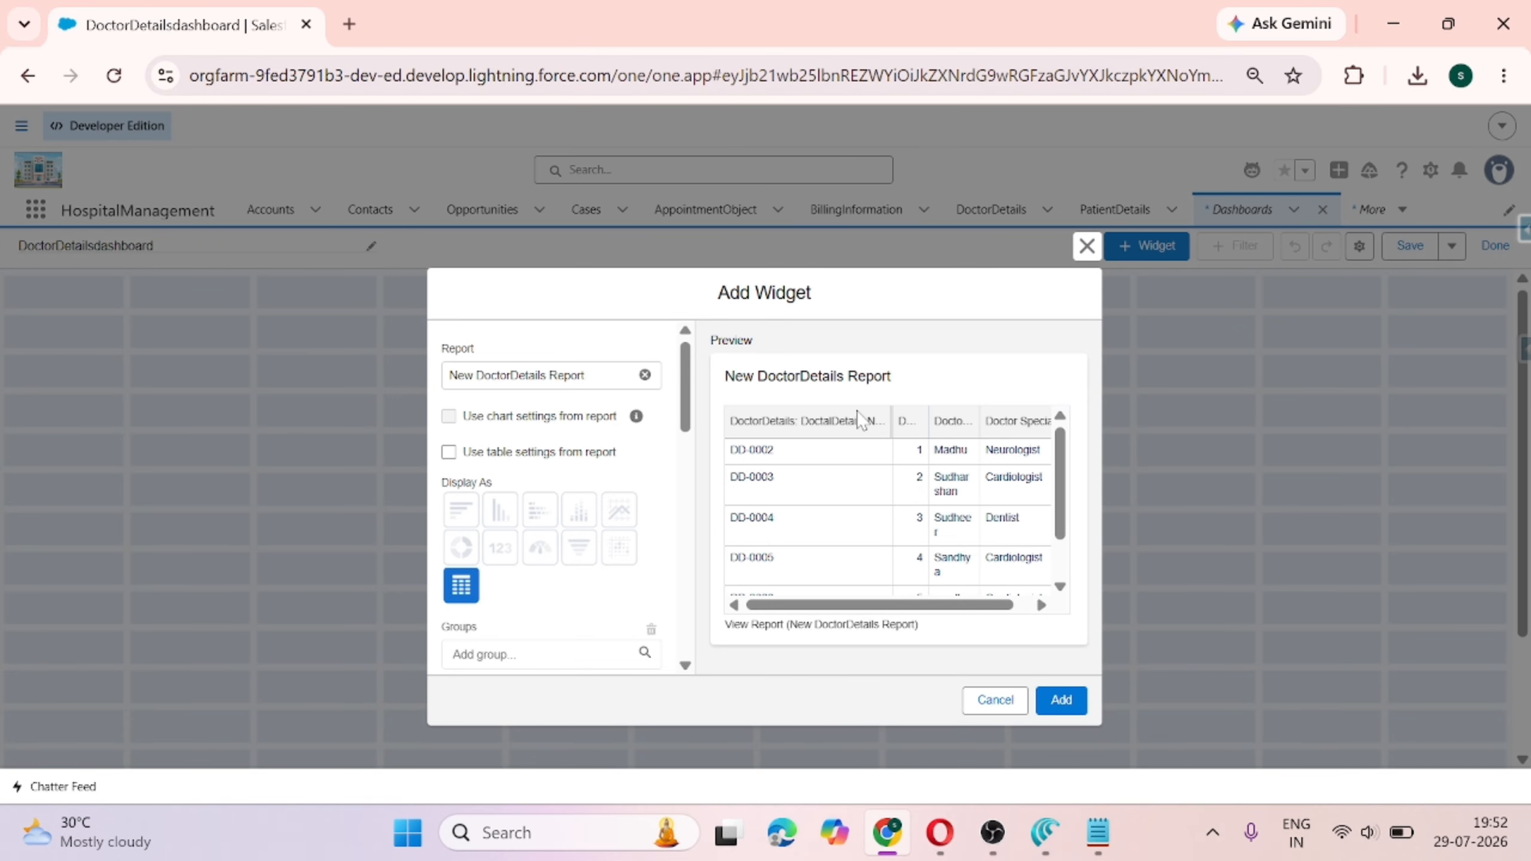
{"action": "scroll", "coordinate": [482, 543], "scroll_direction": "down", "scroll_amount": 5}
{"action": "scroll", "coordinate": [471, 561], "scroll_direction": "up", "scroll_amount": 5}
{"action": "scroll", "coordinate": [924, 539], "scroll_direction": "down", "scroll_amount": 2}
{"action": "mouse_move", "coordinate": [853, 606]}
{"action": "left_mouse_down"}
{"action": "mouse_move", "coordinate": [883, 606]}
{"action": "mouse_move", "coordinate": [835, 605]}
{"action": "left_mouse_up"}
{"action": "left_click", "coordinate": [449, 454]}
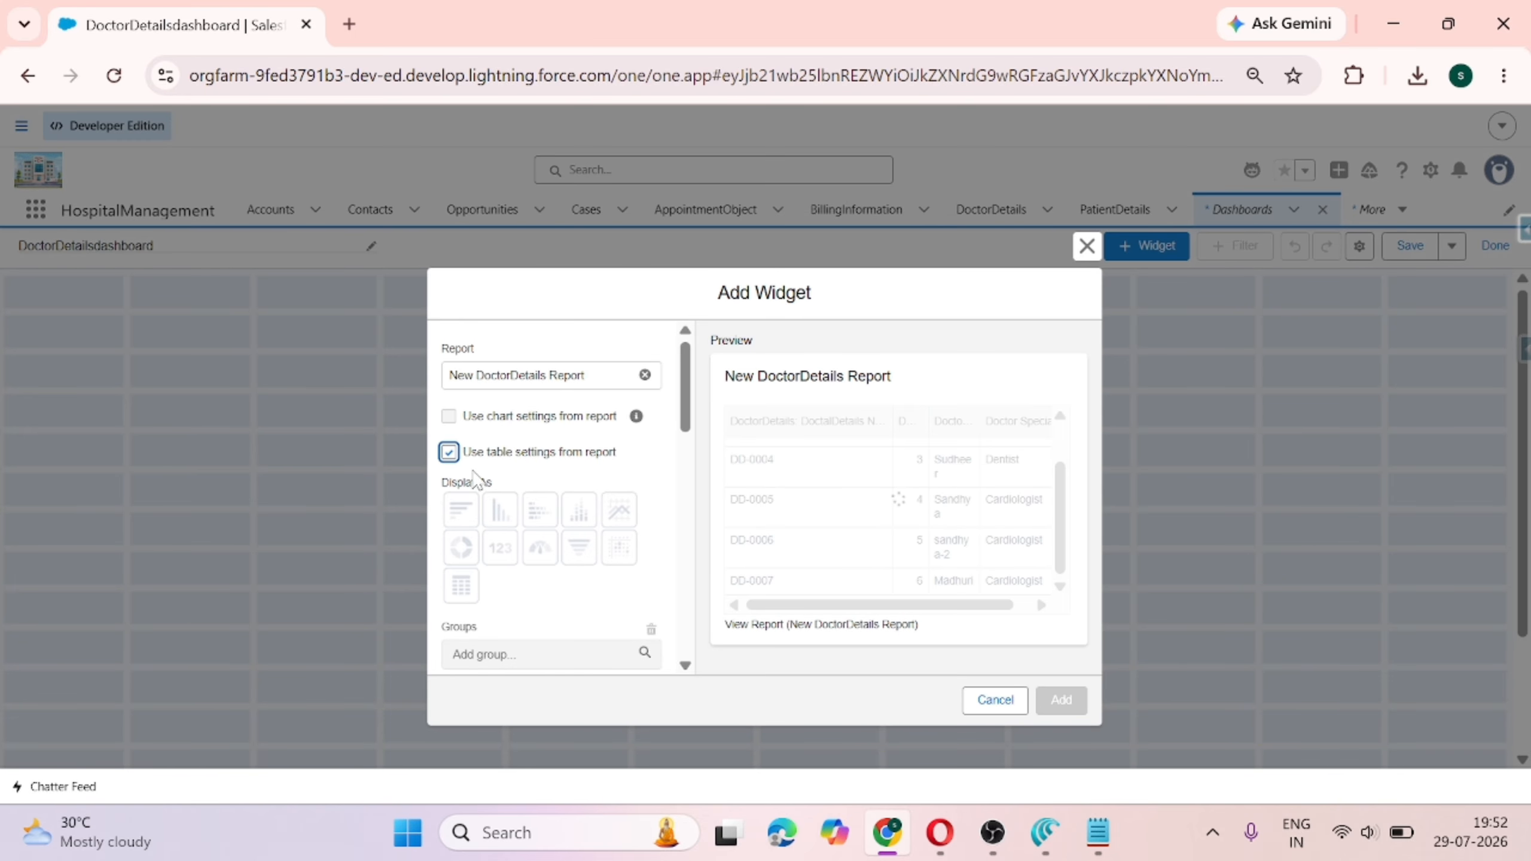
{"action": "scroll", "coordinate": [540, 536], "scroll_direction": "down", "scroll_amount": 5}
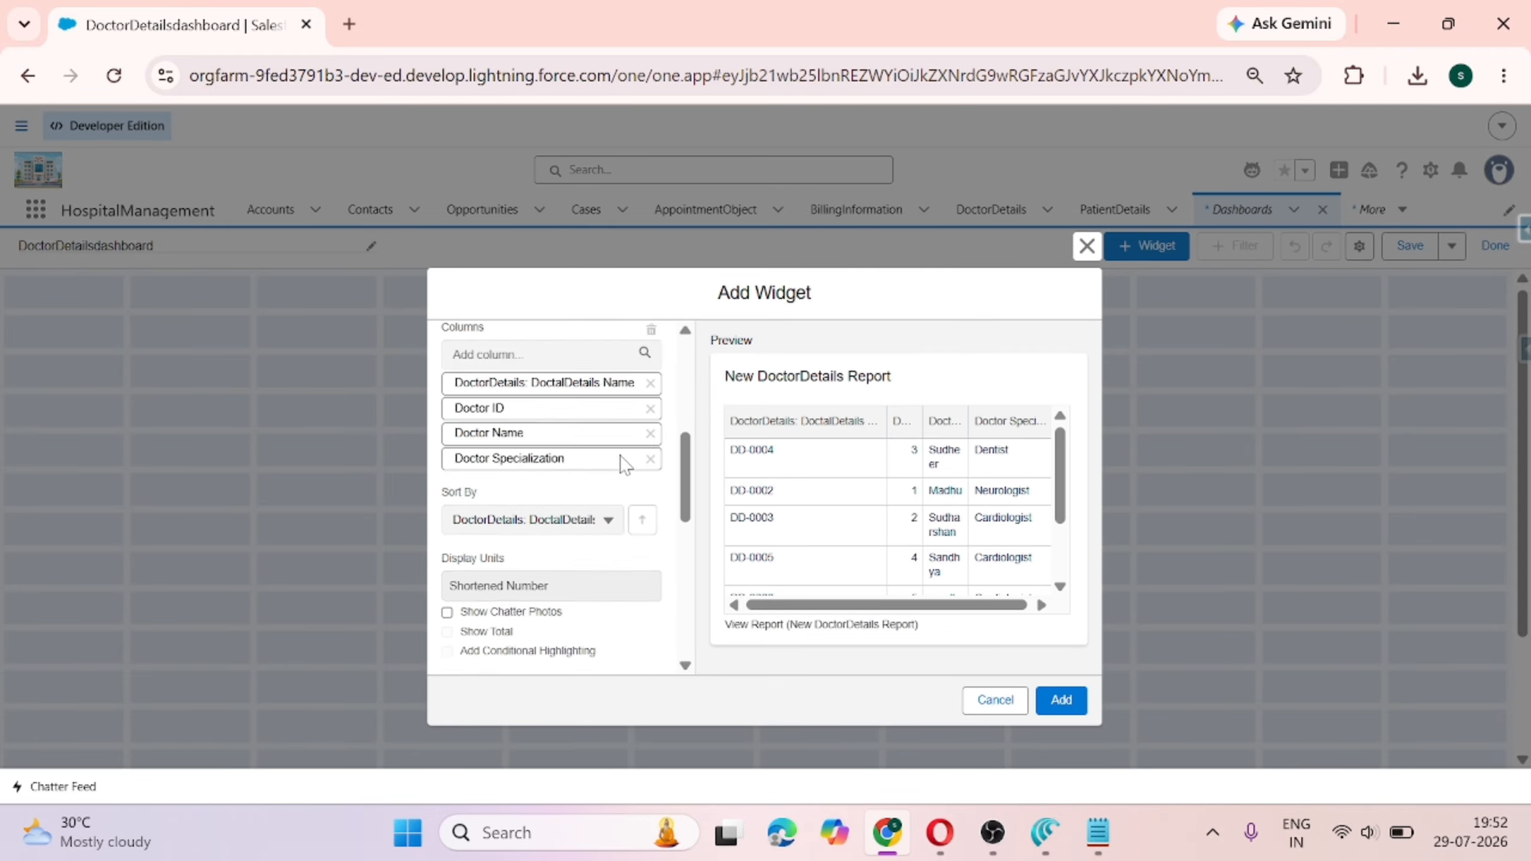
{"action": "scroll", "coordinate": [625, 455], "scroll_direction": "up", "scroll_amount": 5}
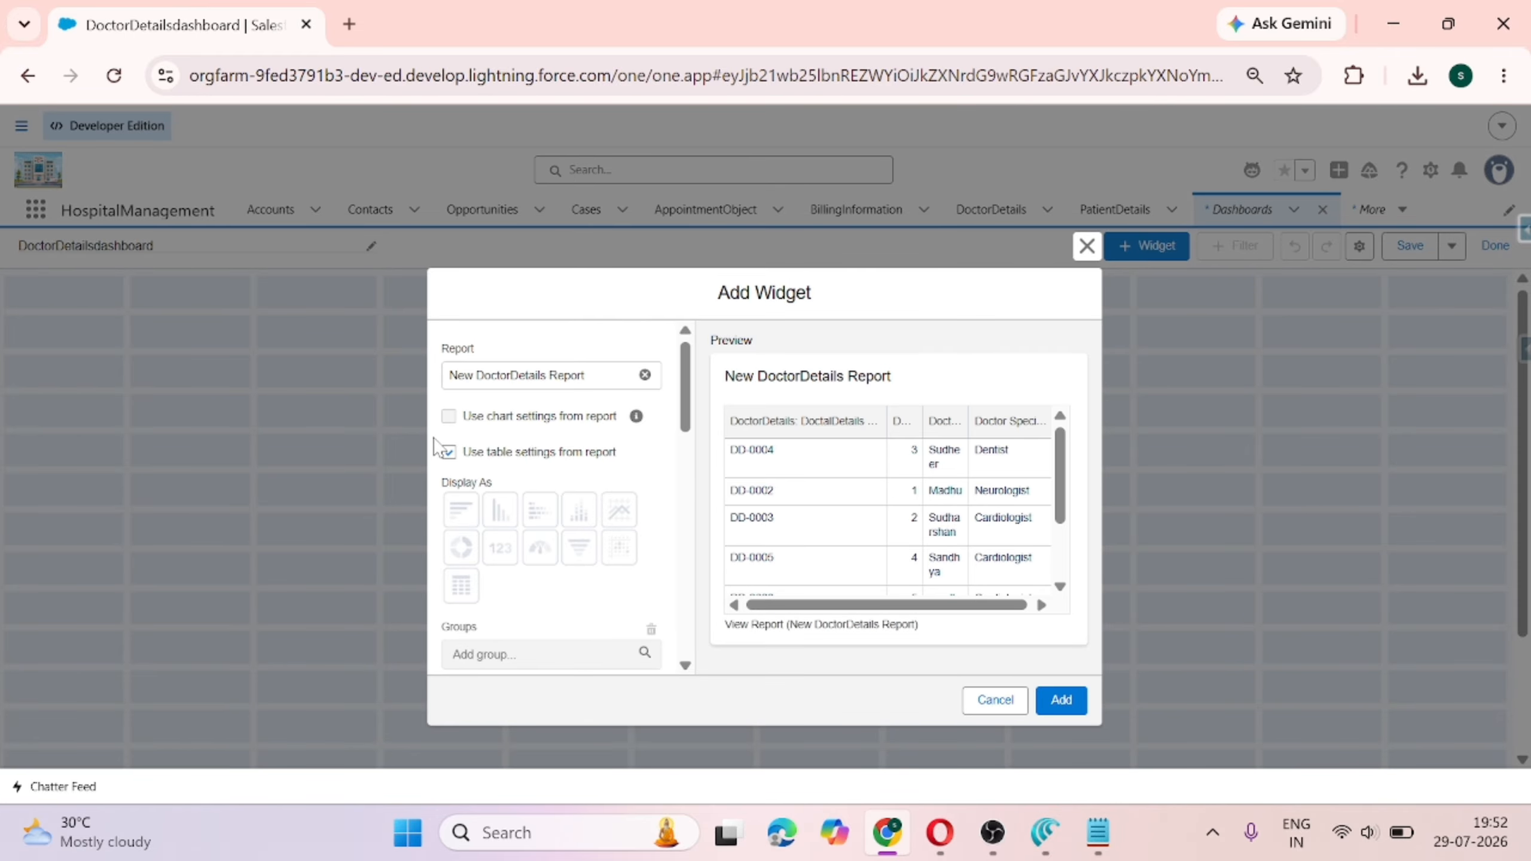
{"action": "scroll", "coordinate": [794, 577], "scroll_direction": "down", "scroll_amount": 3}
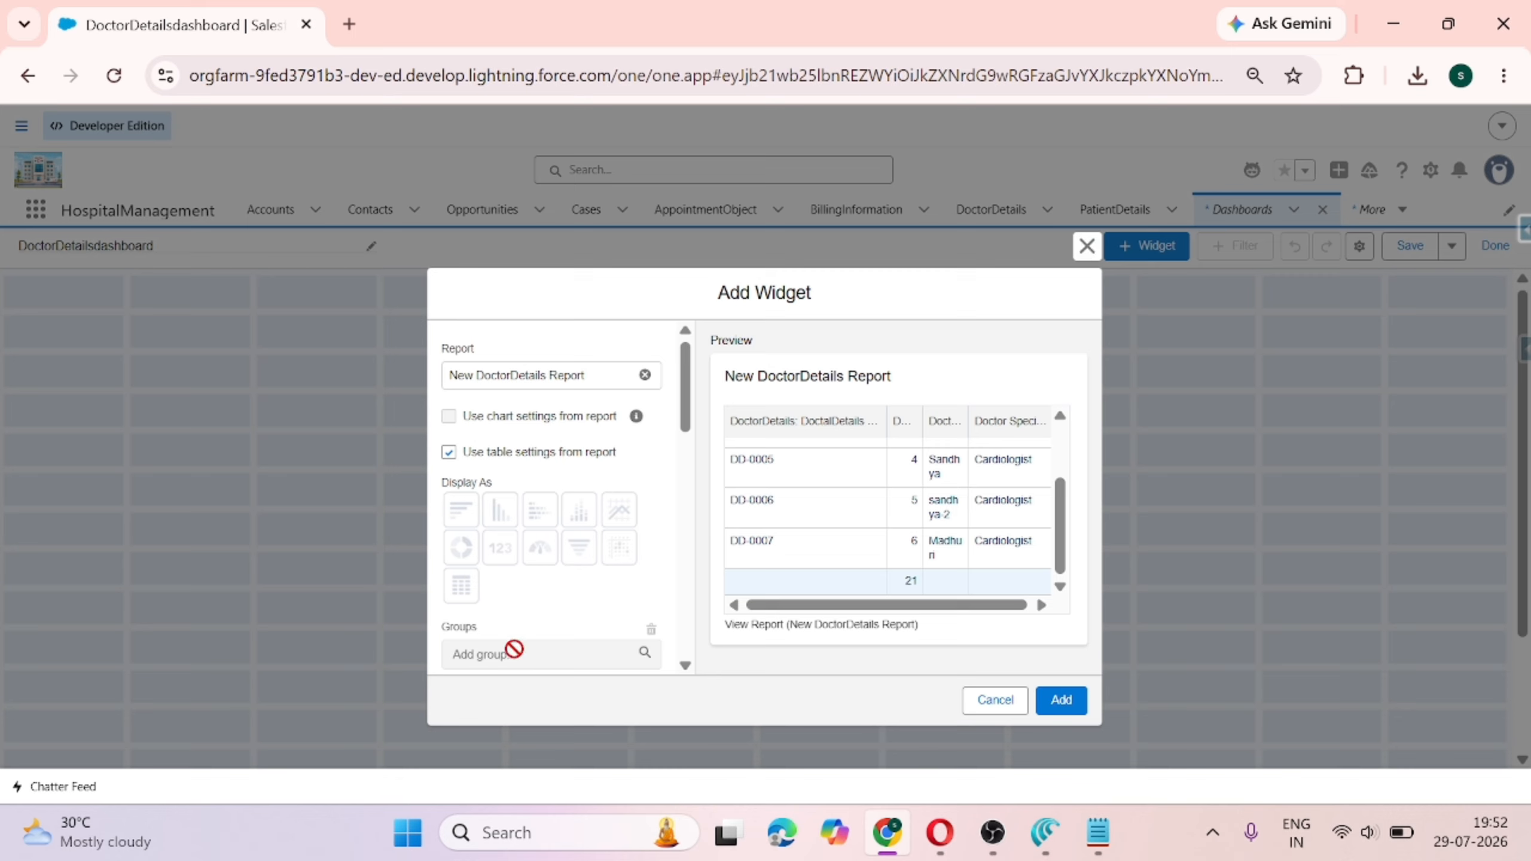
{"action": "scroll", "coordinate": [640, 502], "scroll_direction": "down", "scroll_amount": 1}
{"action": "scroll", "coordinate": [640, 502], "scroll_direction": "down", "scroll_amount": 10}
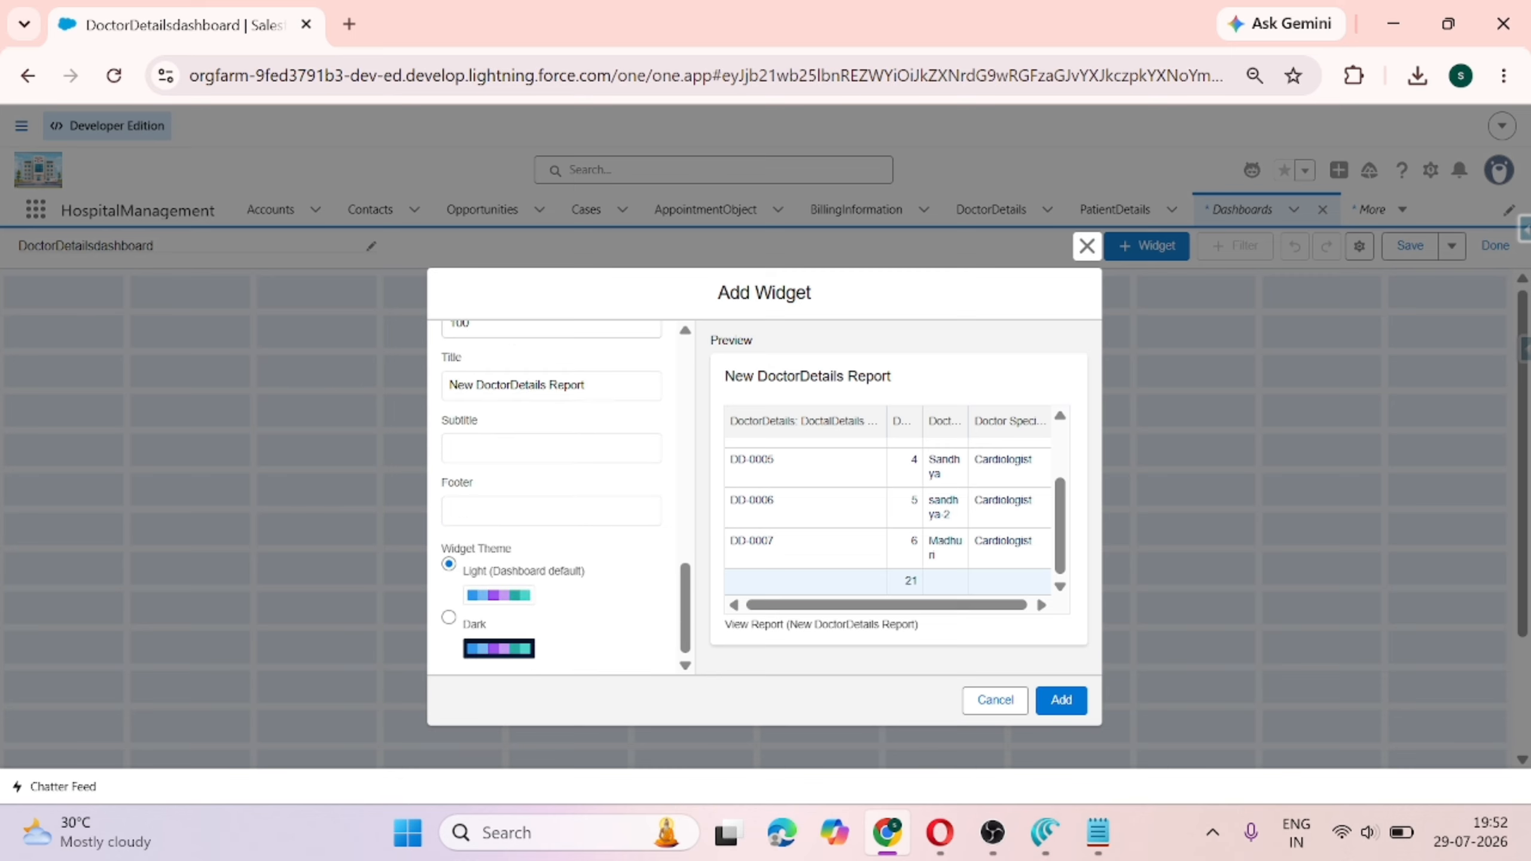
{"action": "scroll", "coordinate": [767, 571], "scroll_direction": "up", "scroll_amount": 3}
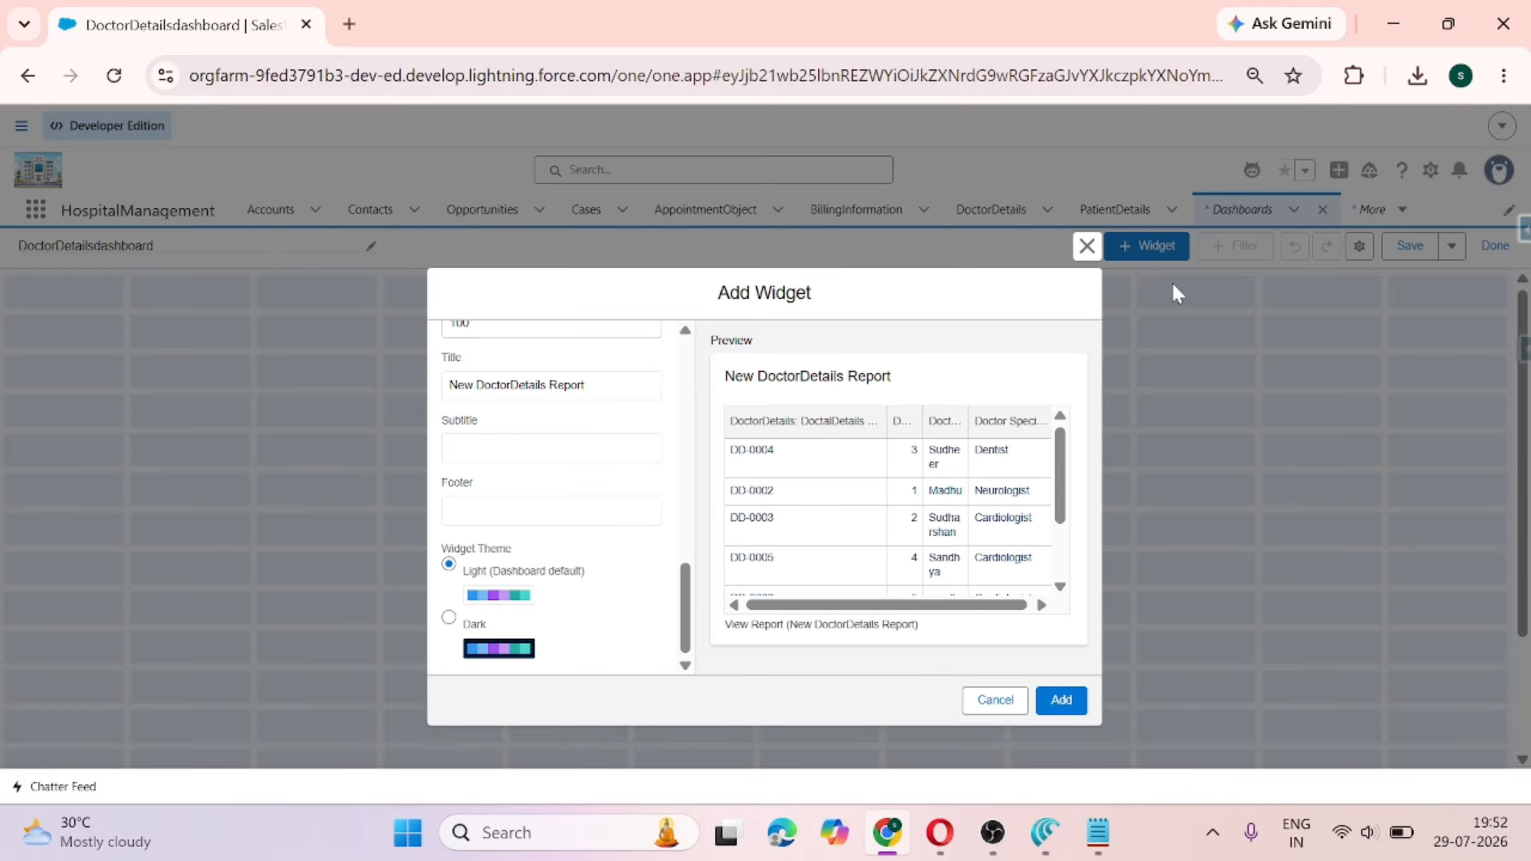
{"action": "left_click", "coordinate": [1088, 247]}
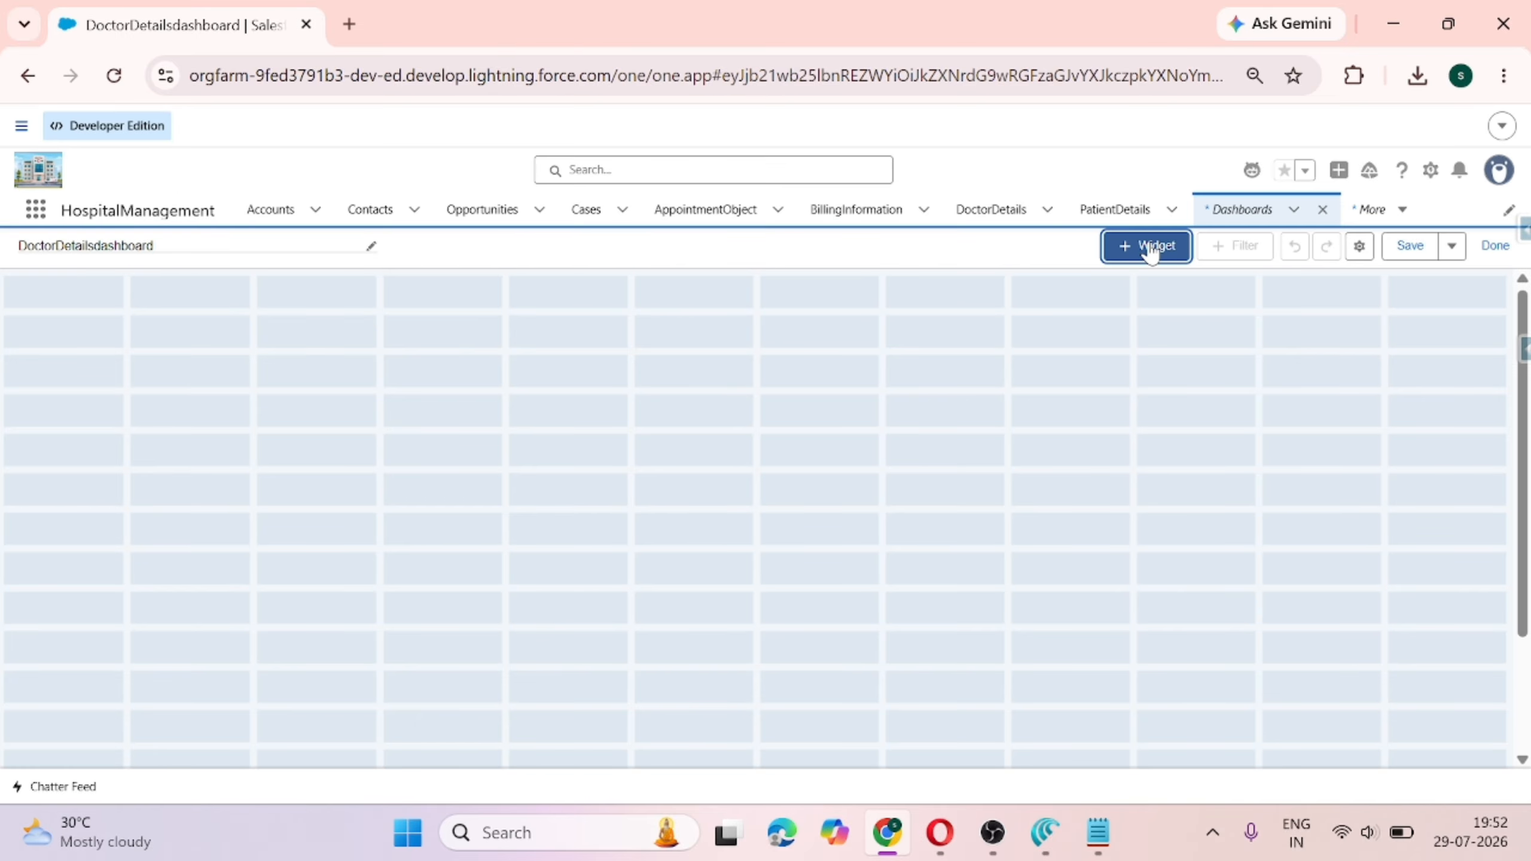
Start a new dashboard chart widget based on the Copy of New DoctorDetails Report.
{"action": "left_click", "coordinate": [1149, 247]}
{"action": "left_click", "coordinate": [1162, 282]}
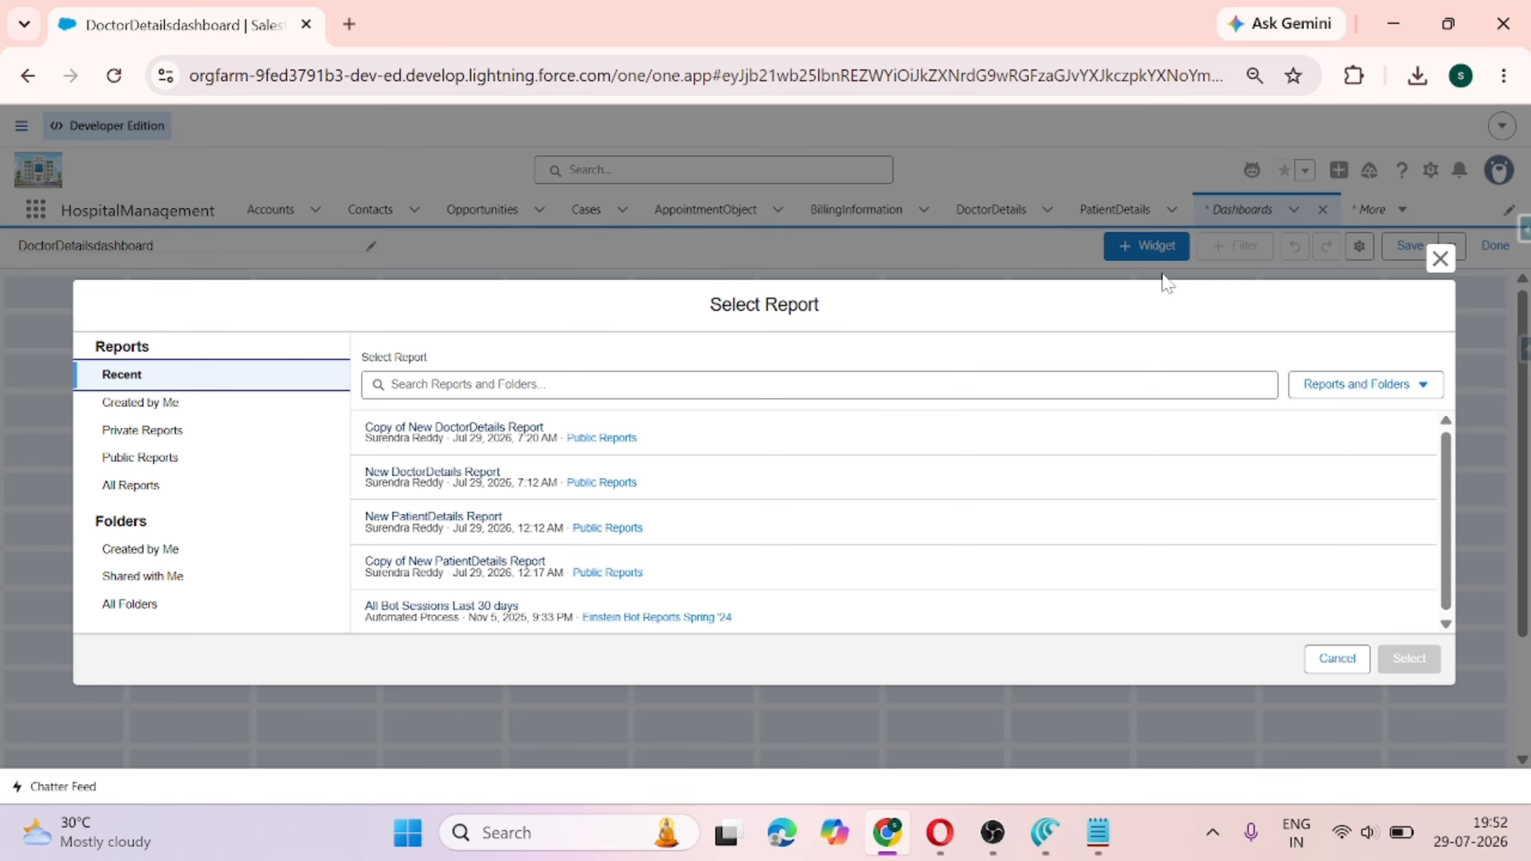
{"action": "left_click", "coordinate": [905, 435]}
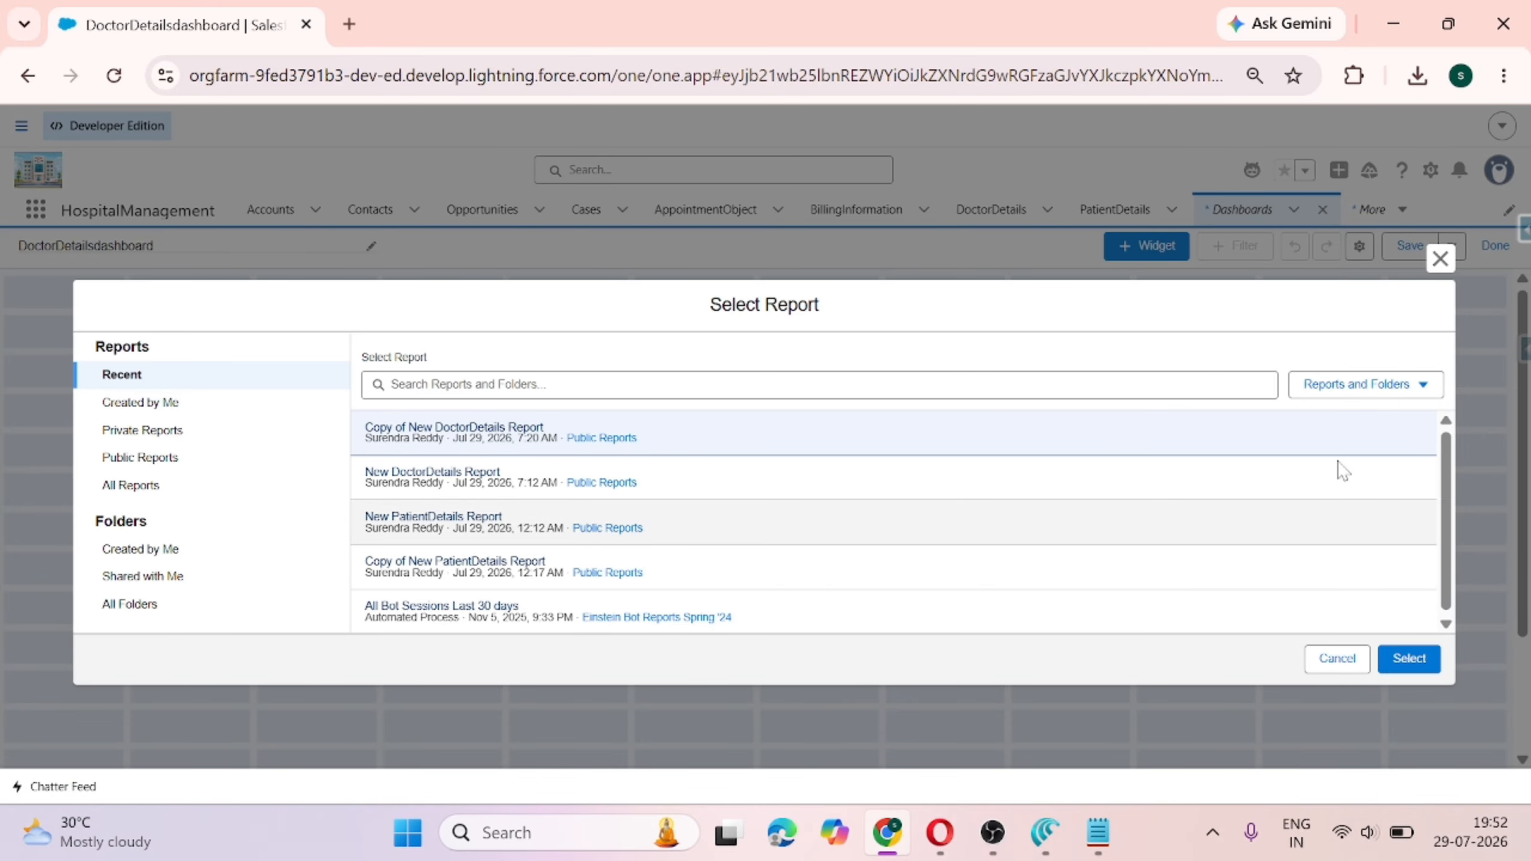
{"action": "left_click", "coordinate": [1408, 661]}
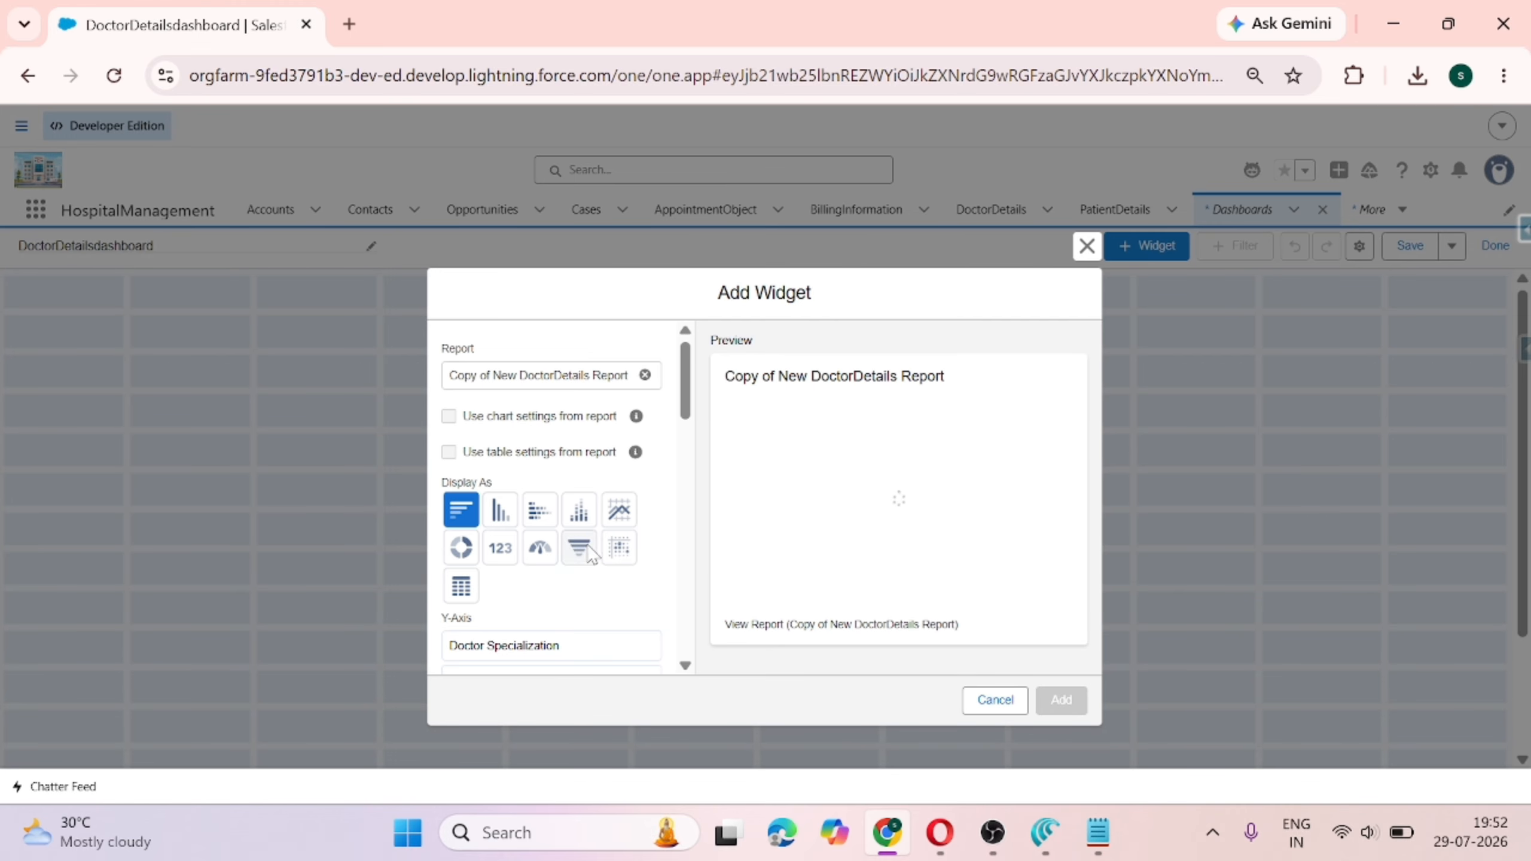
Preview the widget as vertical bar, stacked horizontal bar, line and donut charts, then return to the horizontal bar chart.
{"action": "left_click", "coordinate": [500, 513]}
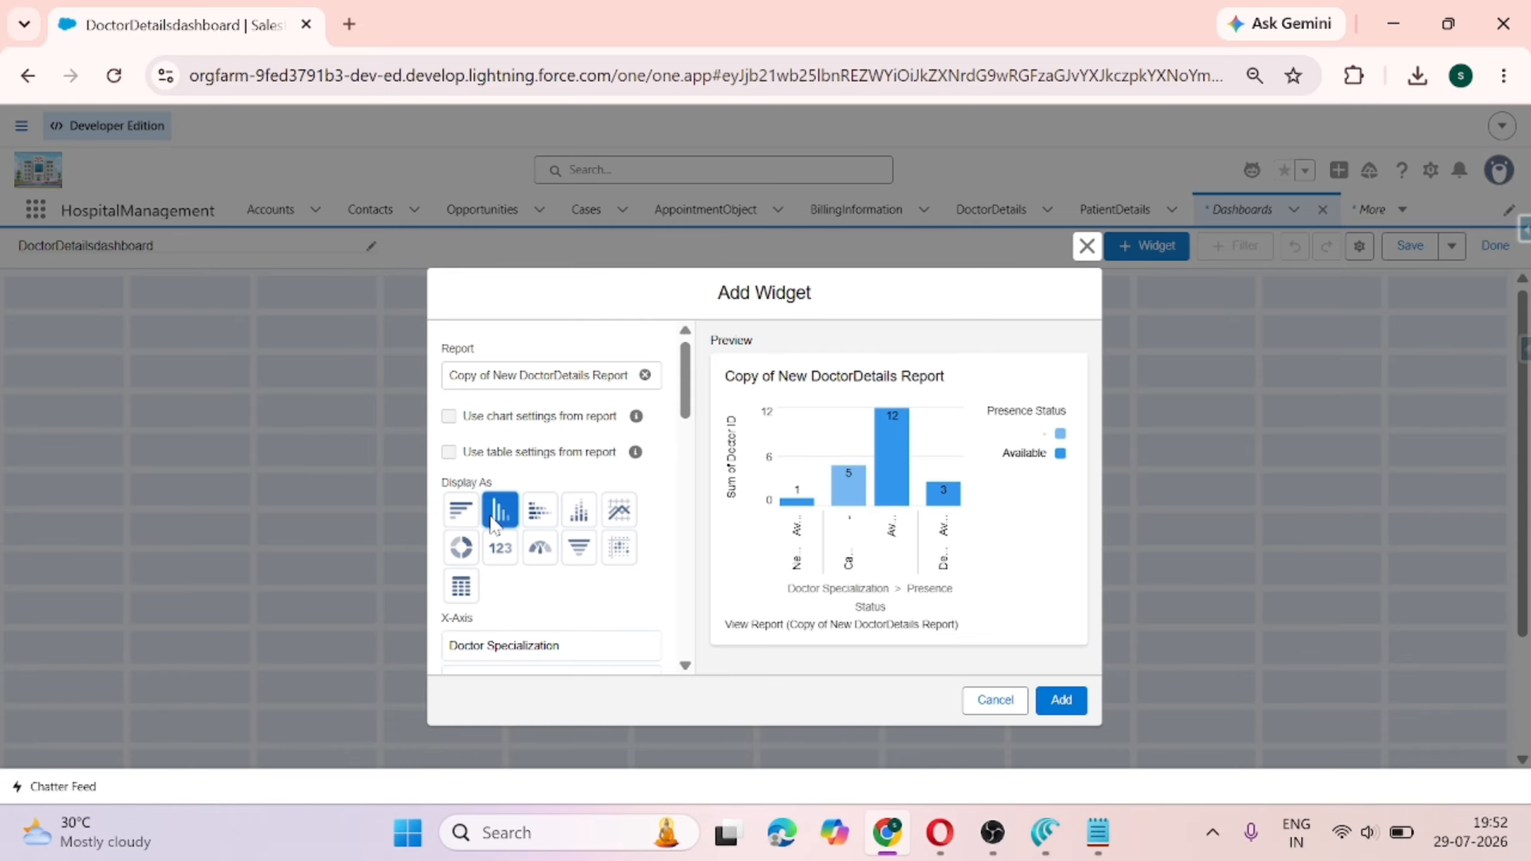
{"action": "left_click", "coordinate": [542, 518]}
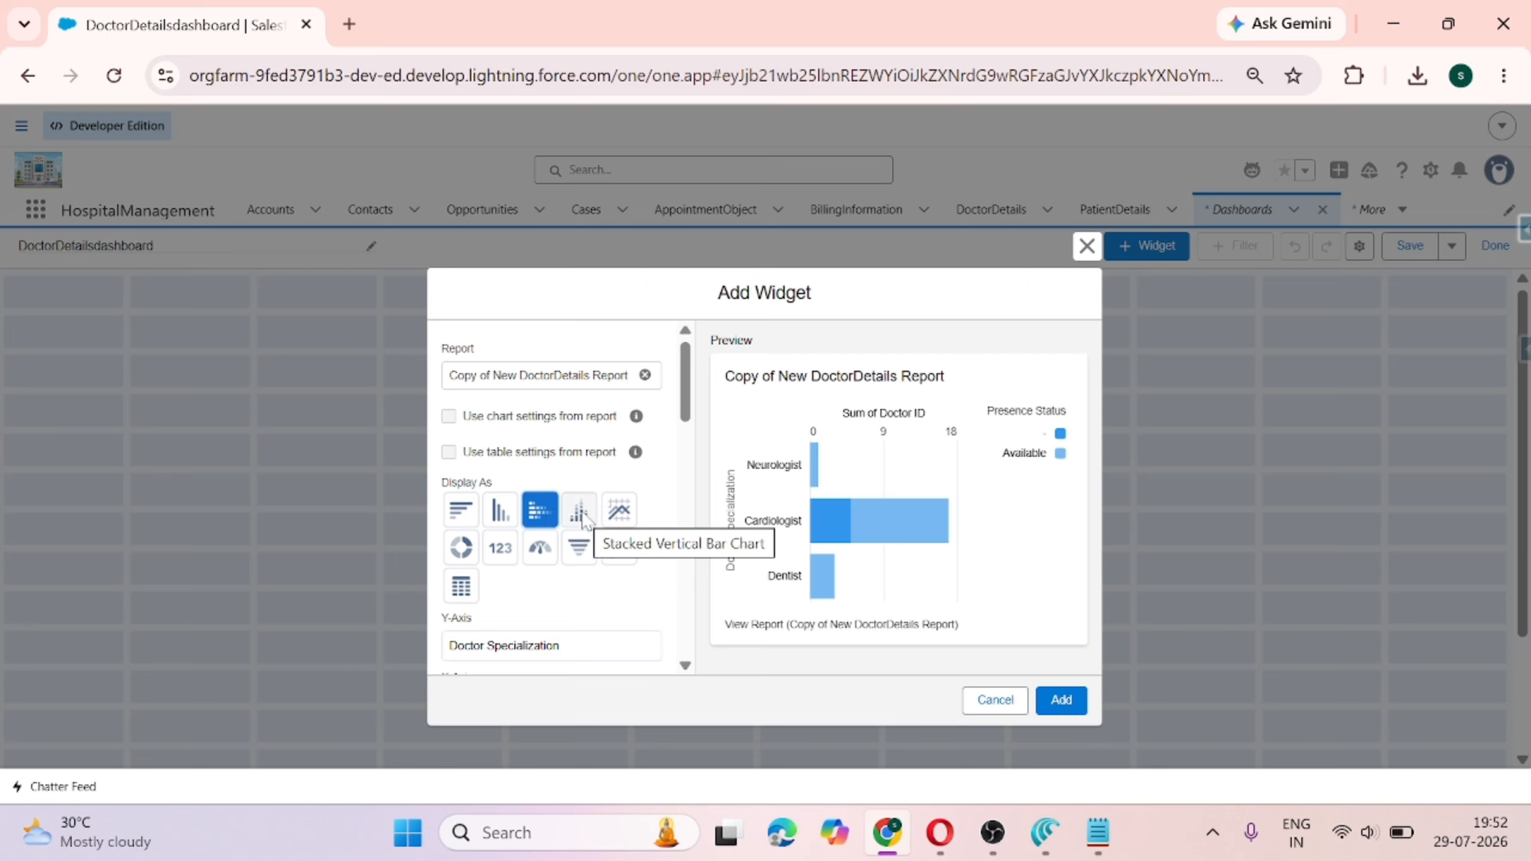
{"action": "left_click", "coordinate": [617, 516]}
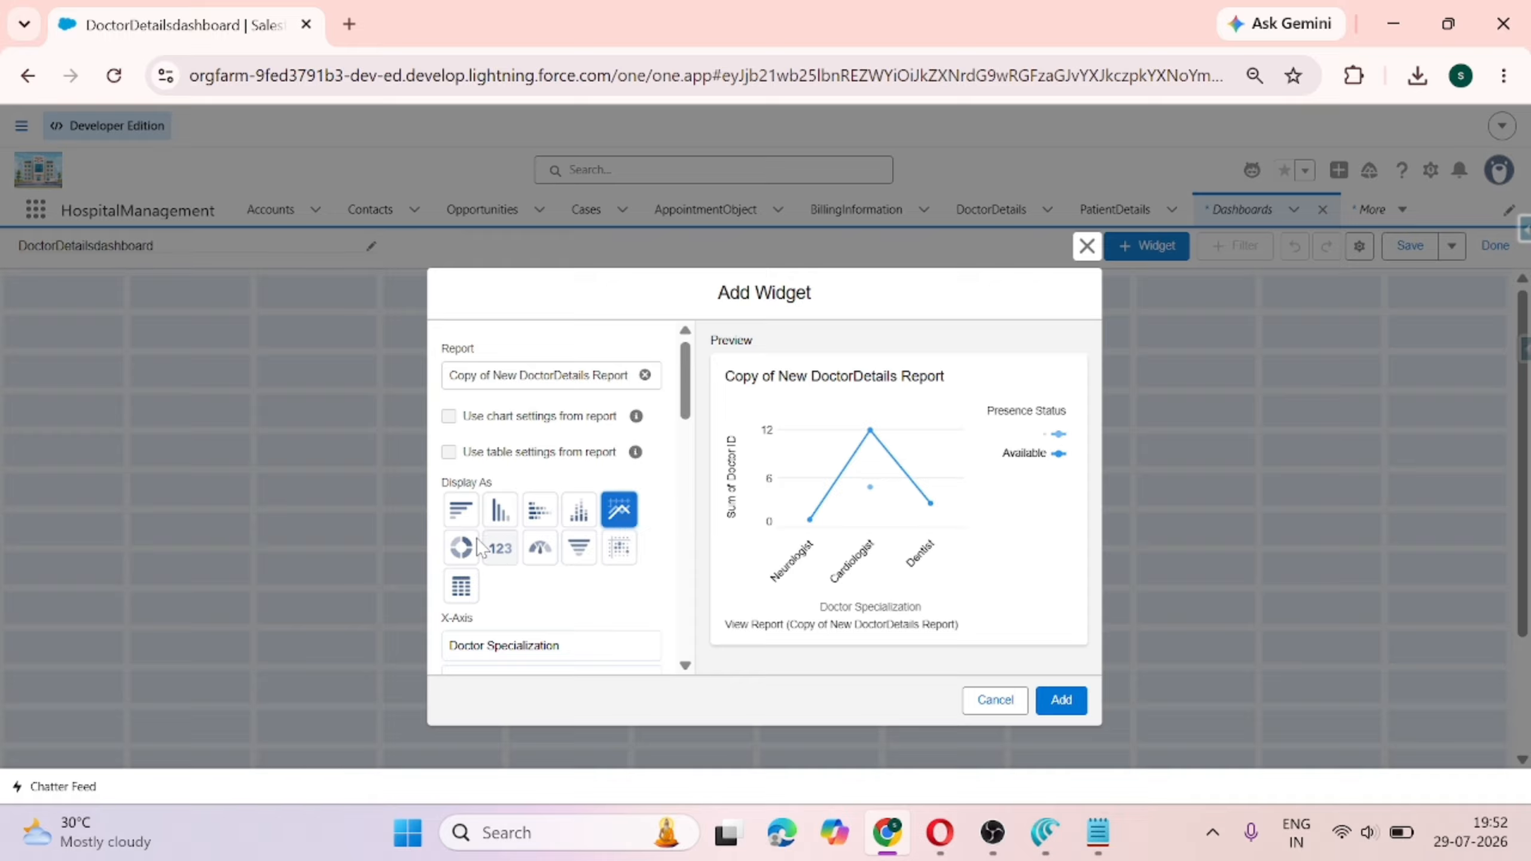
{"action": "left_click", "coordinate": [462, 552]}
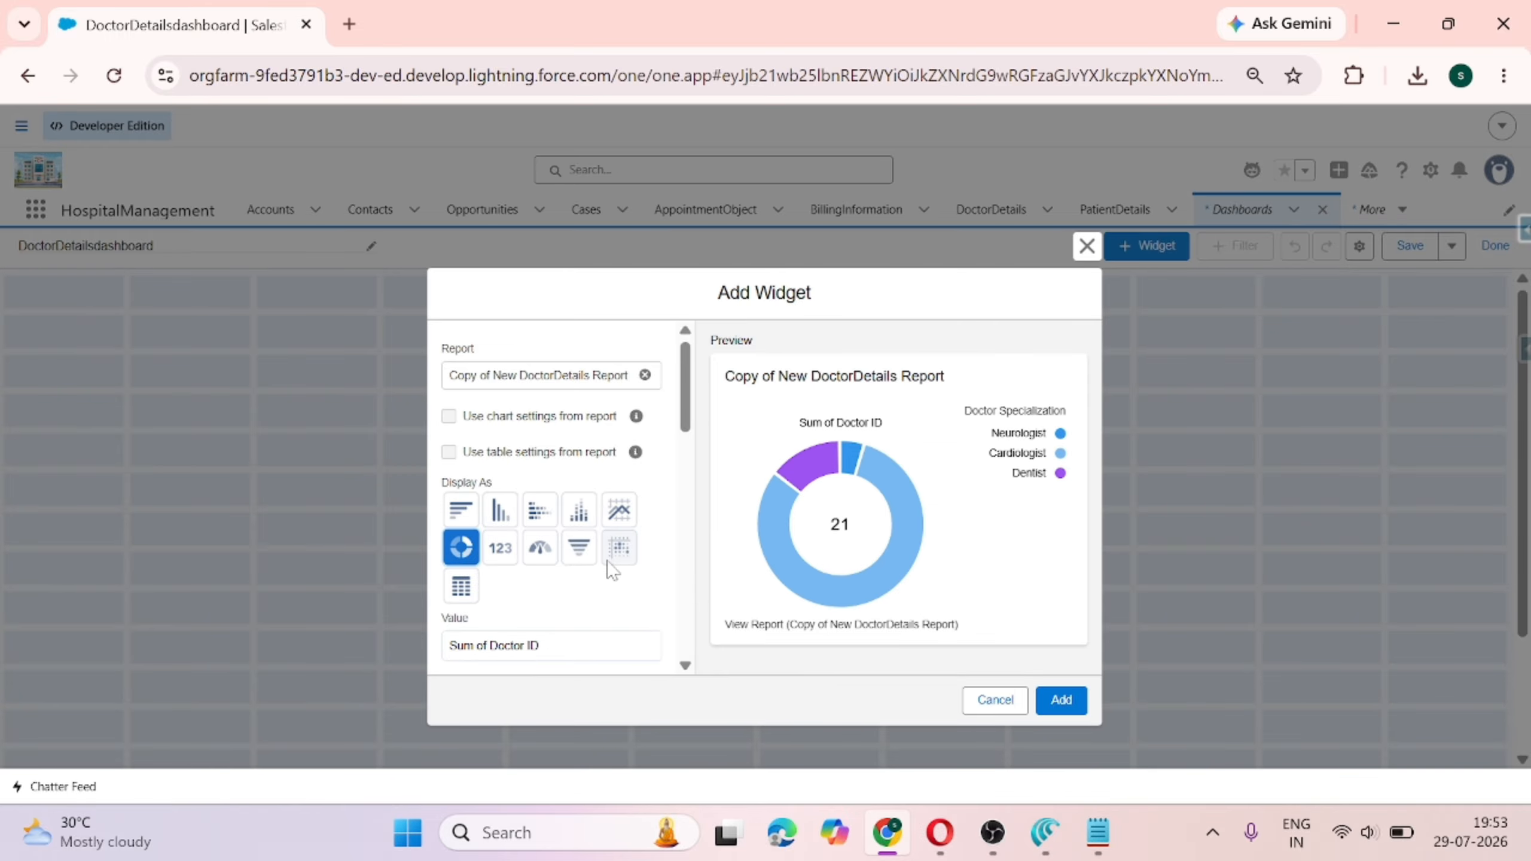
{"action": "left_click", "coordinate": [470, 519]}
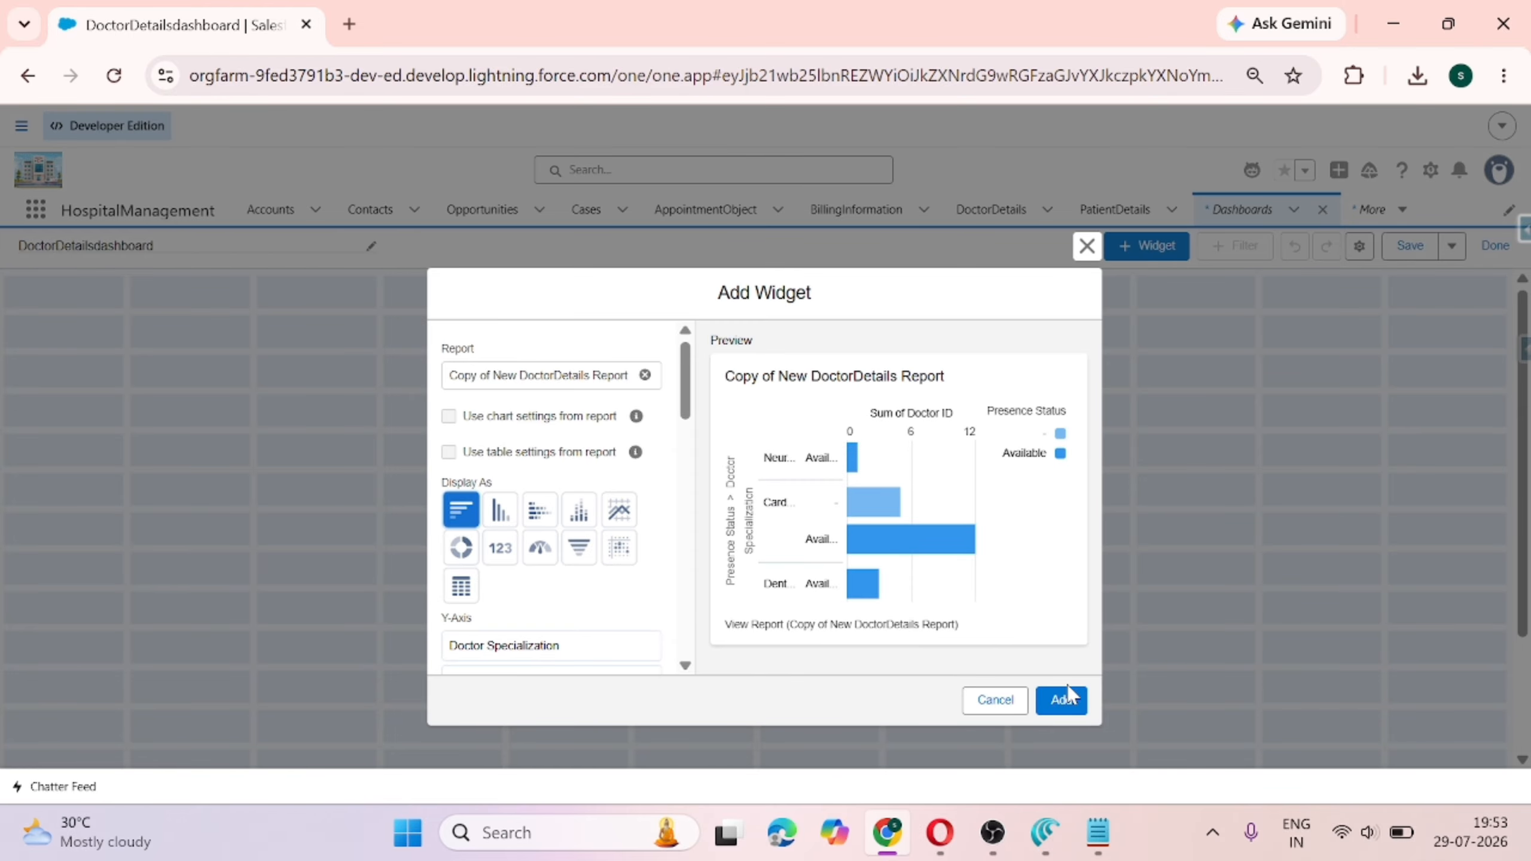
Place the horizontal bar chart widget two grid columns in on the dashboard canvas, and save the dashboard, leaving edit mode.
{"action": "left_click", "coordinate": [1067, 695]}
{"action": "left_click_drag", "start_coordinate": [269, 402], "coordinate": [545, 406]}
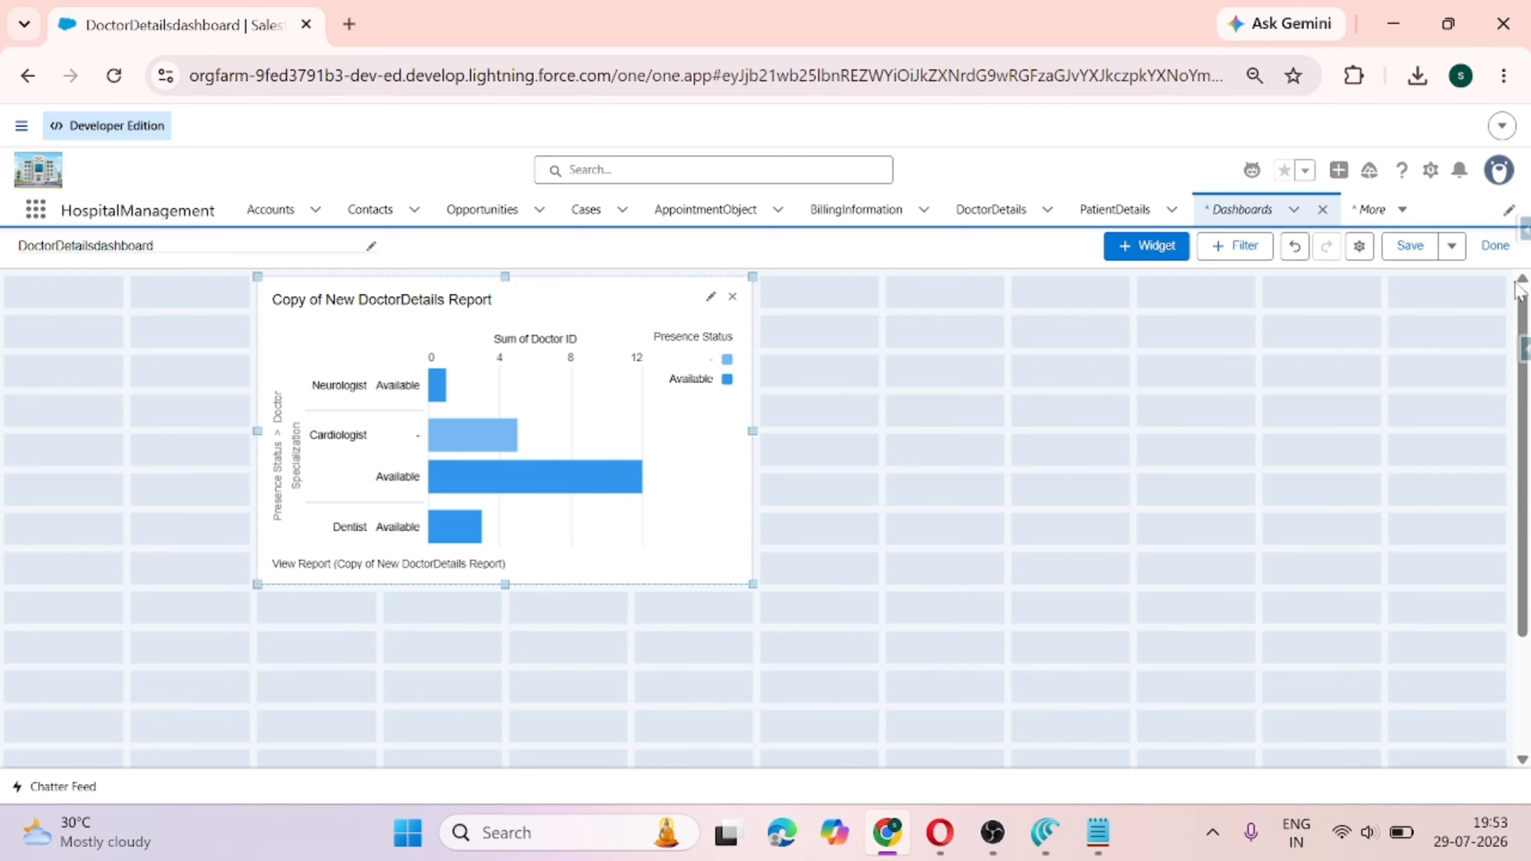
{"action": "left_click", "coordinate": [1418, 250]}
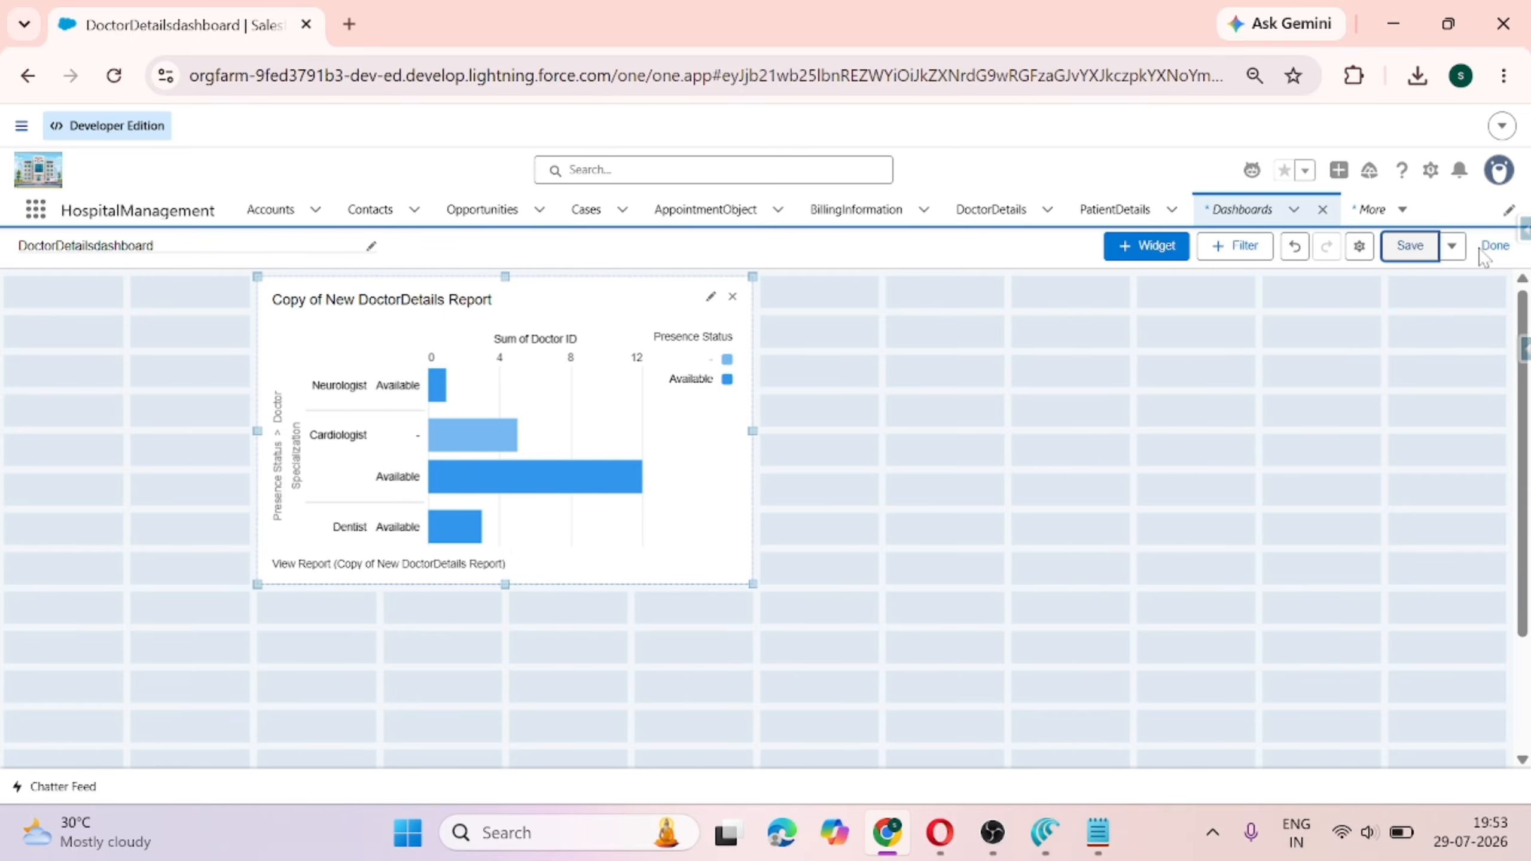
{"action": "left_click", "coordinate": [1501, 247]}
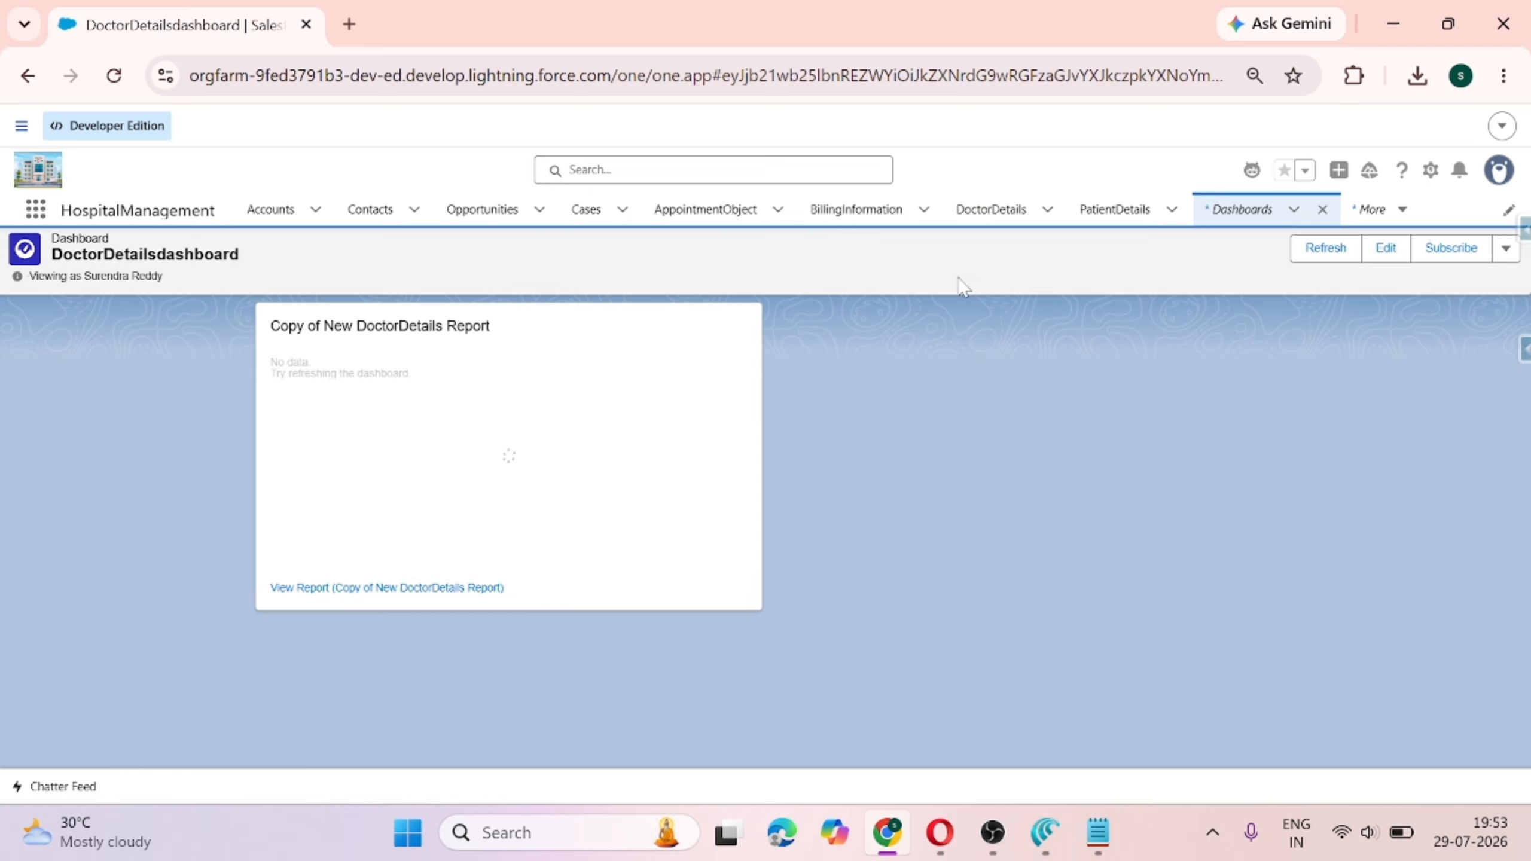
Look at the DoctorDetails records list and return to the list of recent dashboards.
{"action": "left_click", "coordinate": [974, 221]}
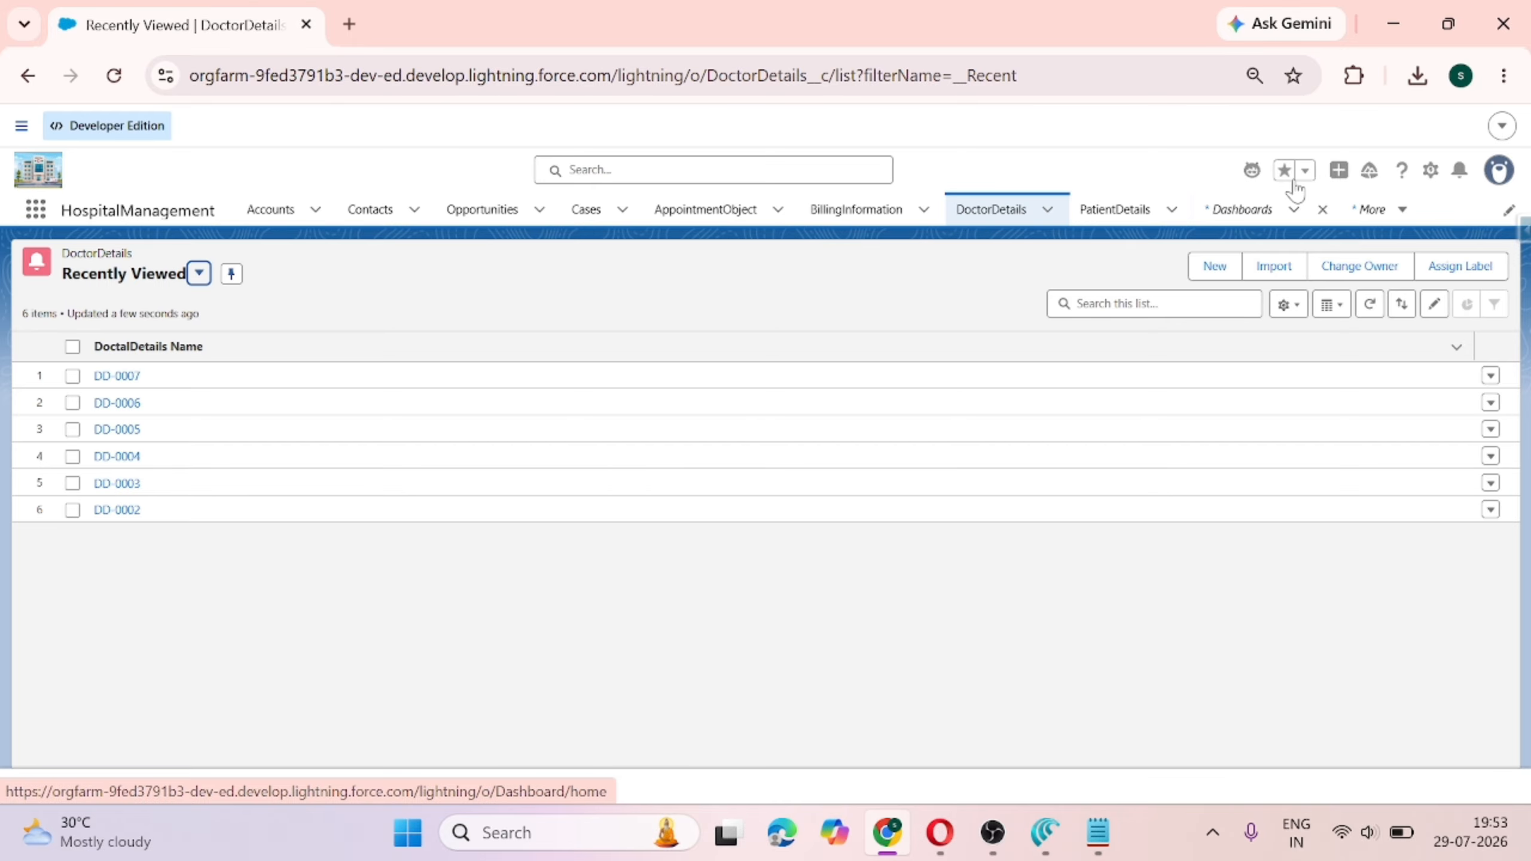
{"action": "left_click", "coordinate": [1225, 215]}
{"action": "left_click", "coordinate": [991, 211]}
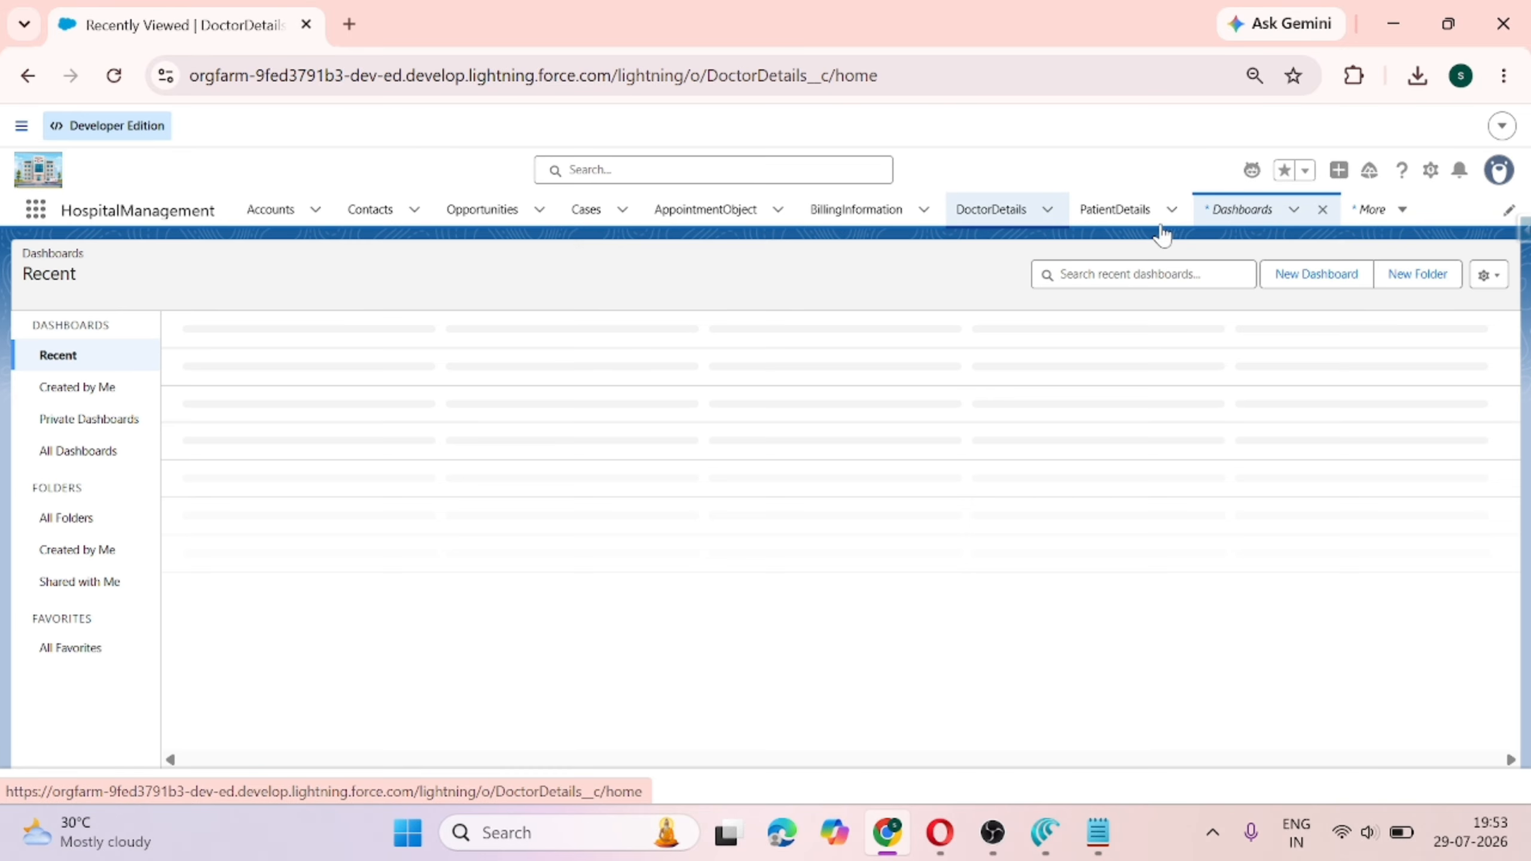
{"action": "left_click", "coordinate": [1239, 218]}
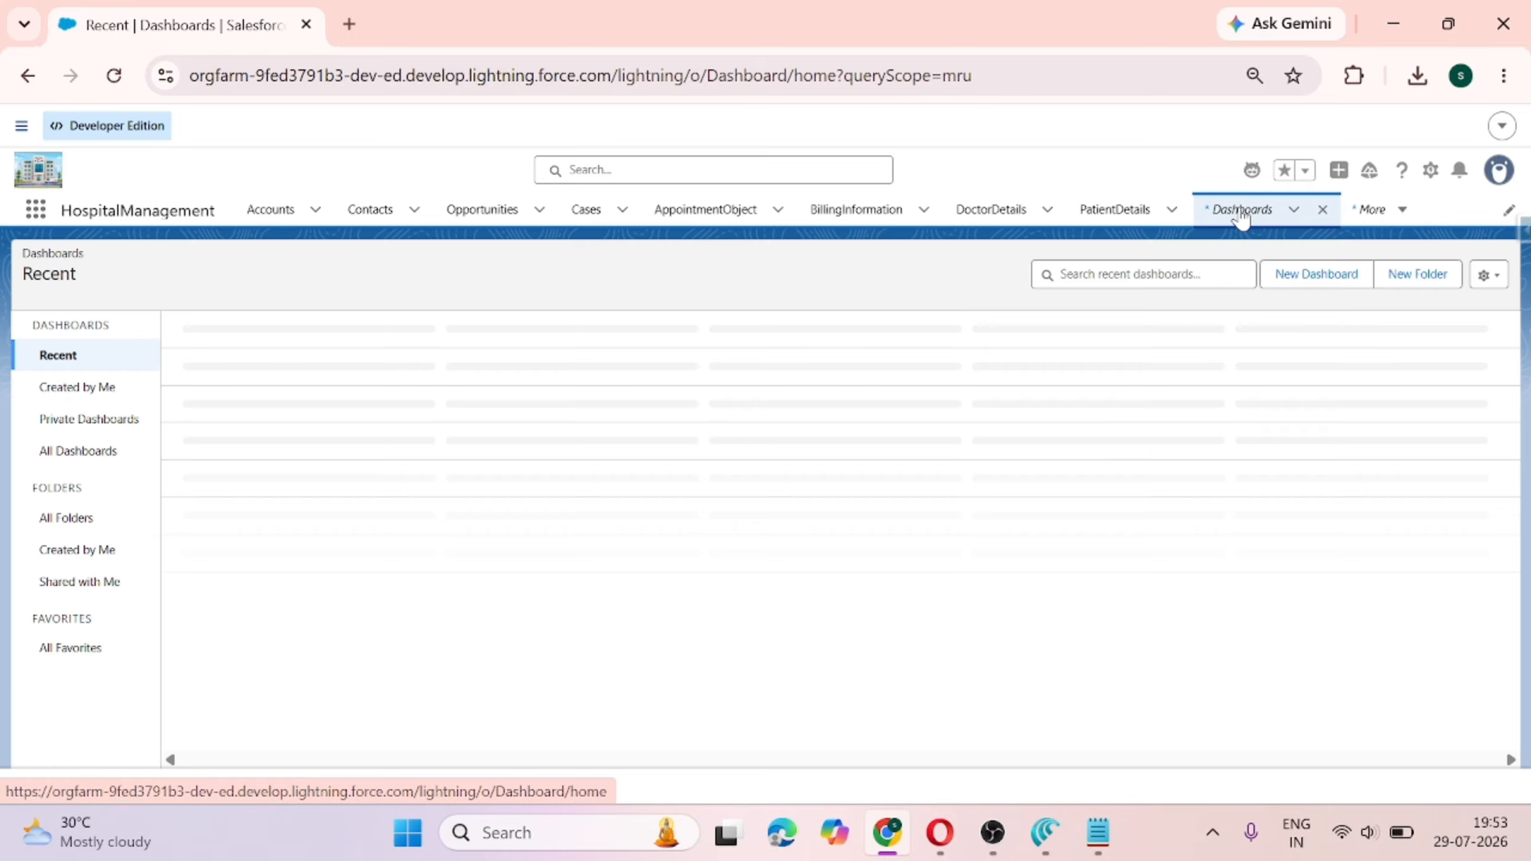